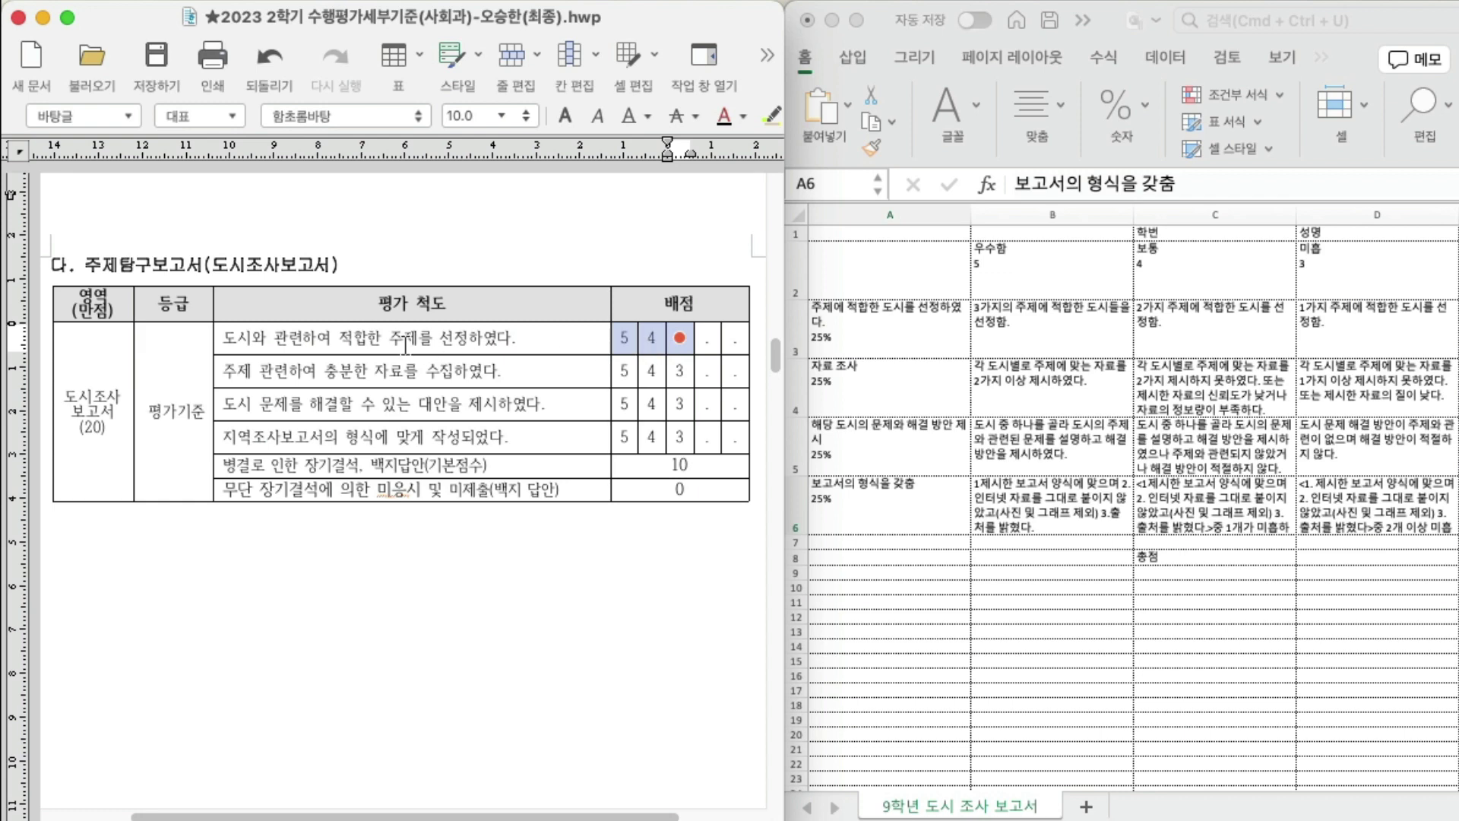
# Step: Compare the document's first criterion on choosing a suitable topic with spreadsheet cell A3 and the level headings 우수함, 보통 and 미흡
pyautogui.click(405, 344)
pyautogui.click(313, 346)
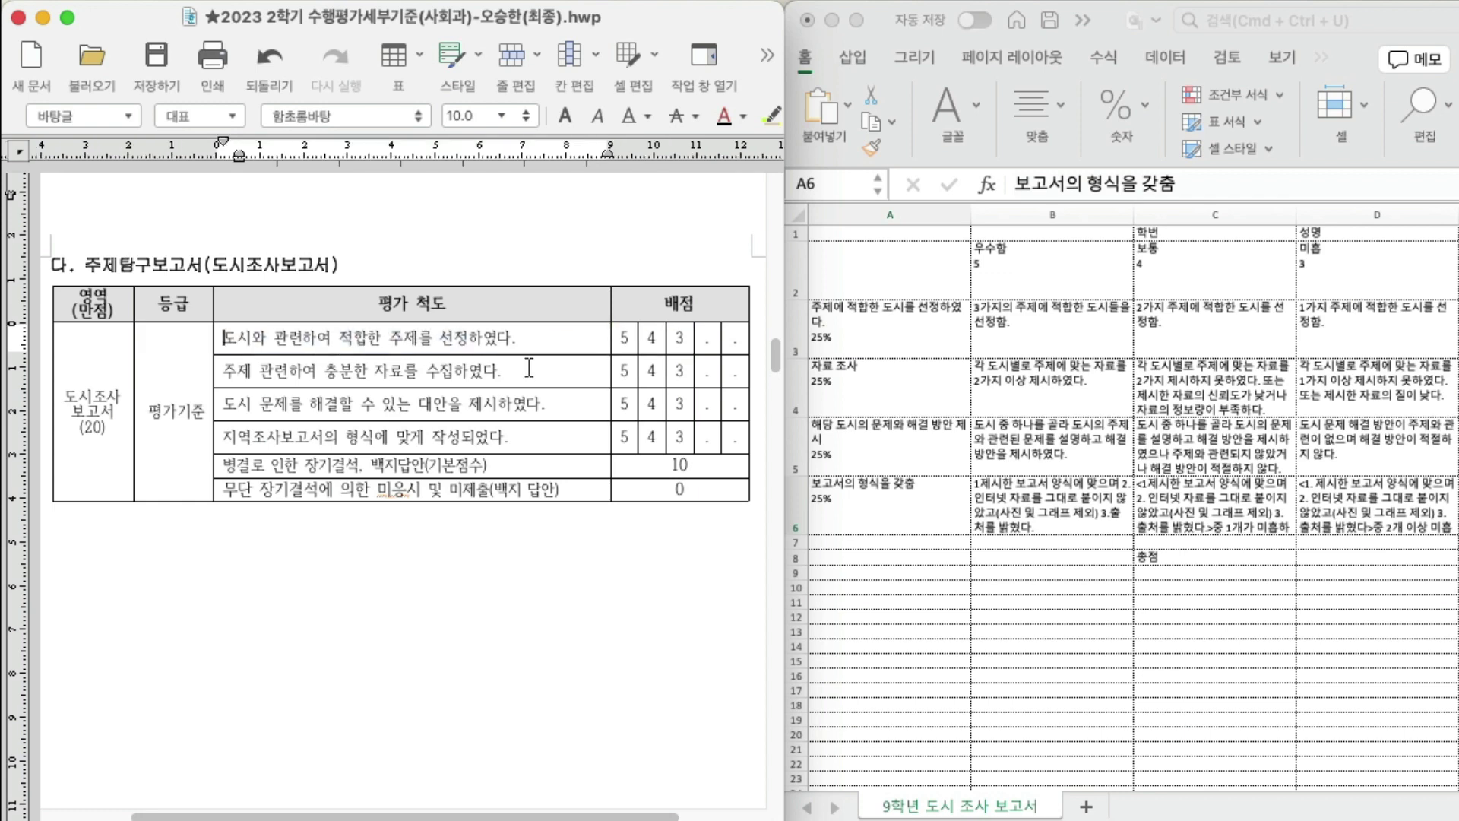
pyautogui.click(880, 325)
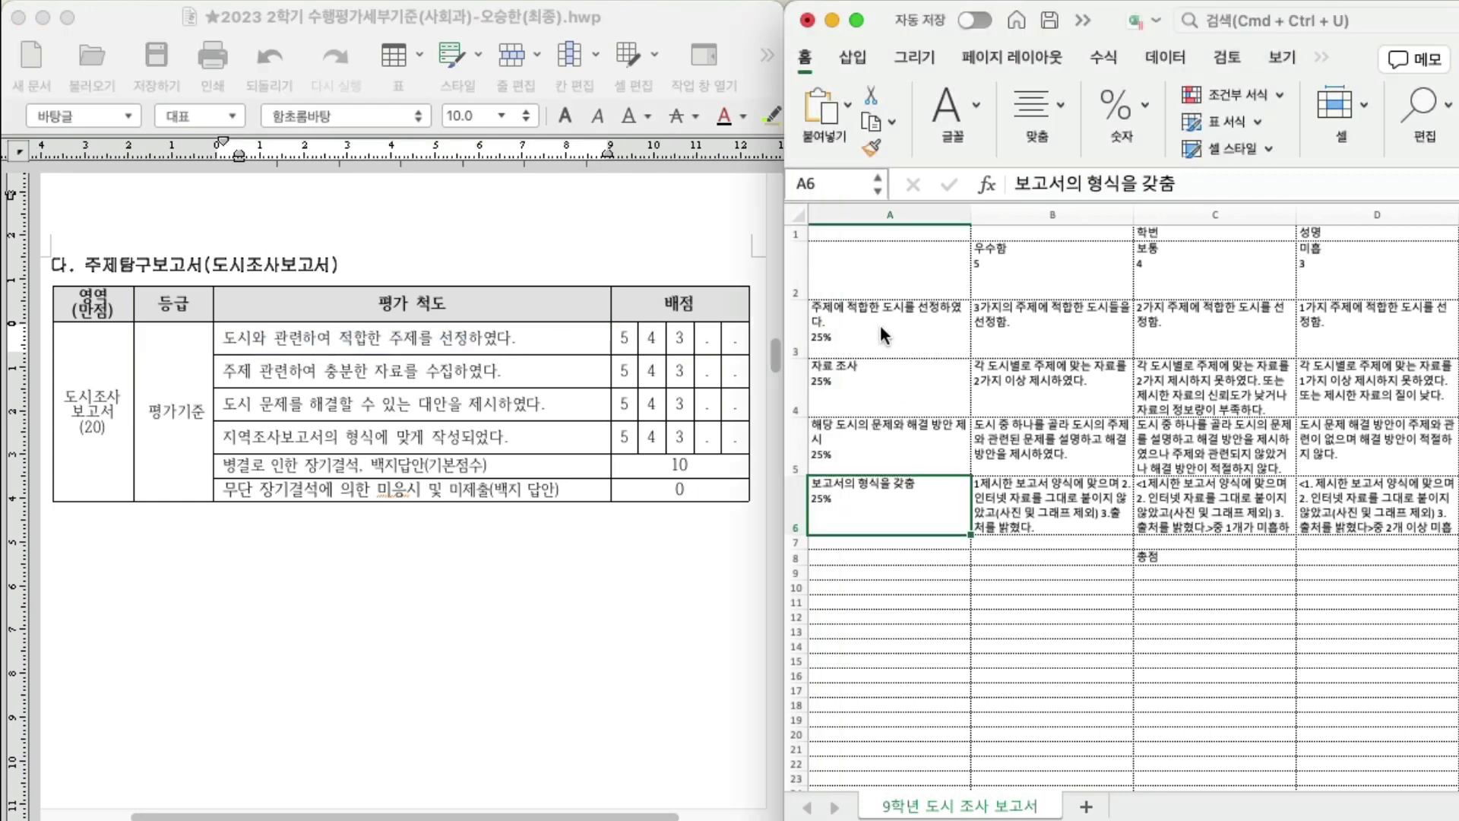
pyautogui.click(866, 325)
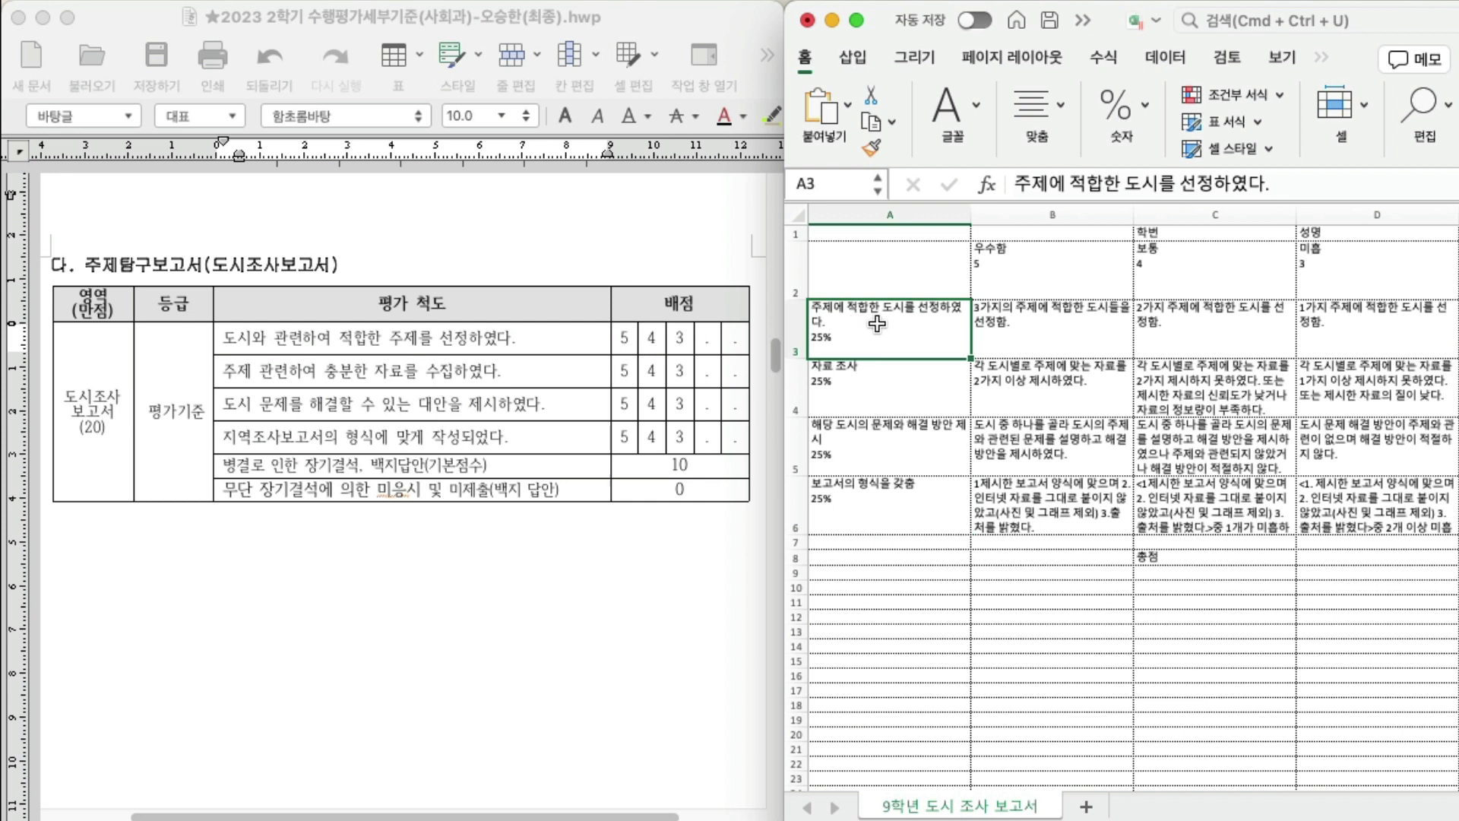
pyautogui.click(1002, 270)
pyautogui.click(1161, 271)
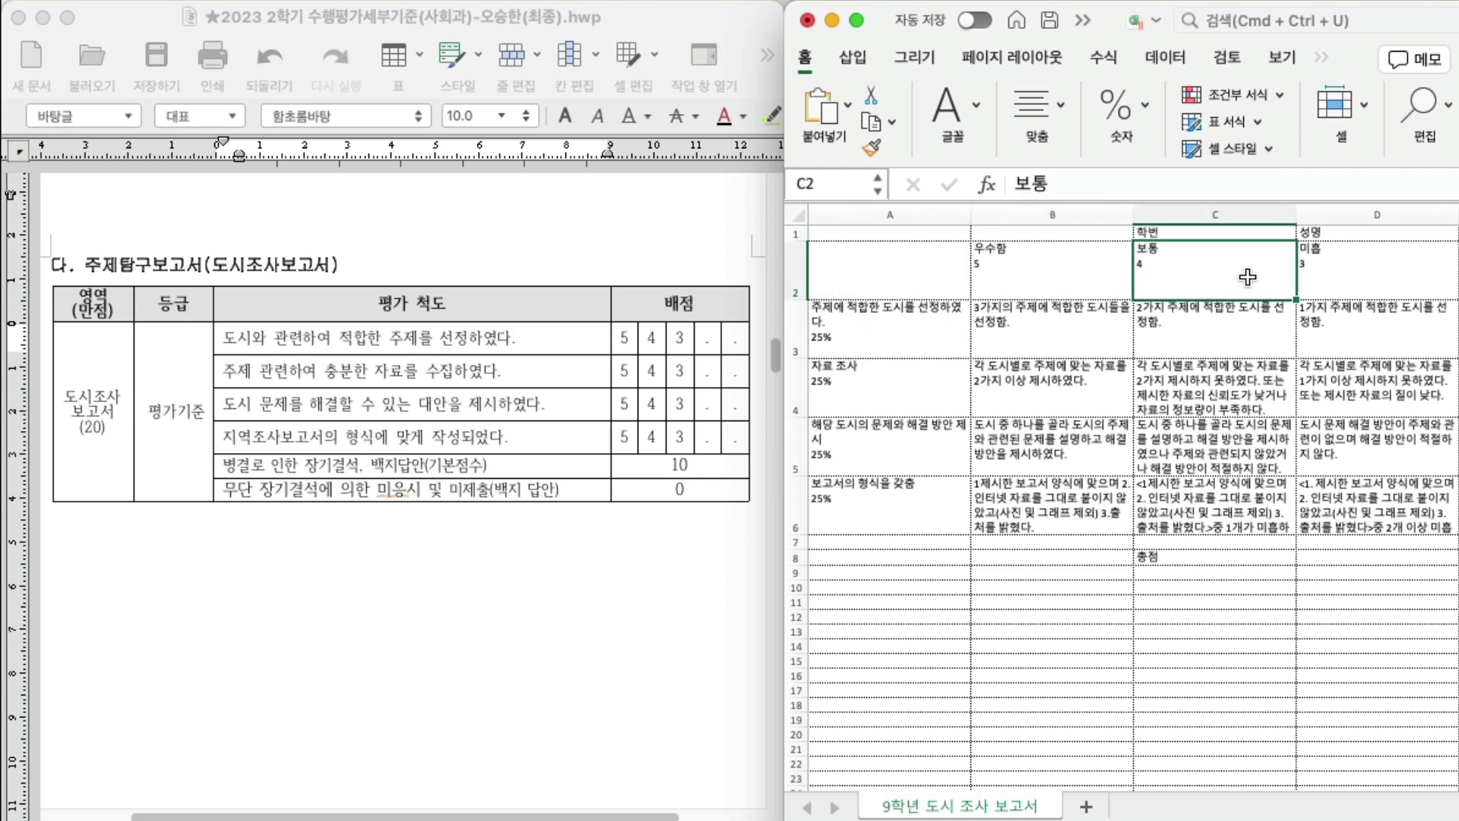
pyautogui.click(1336, 288)
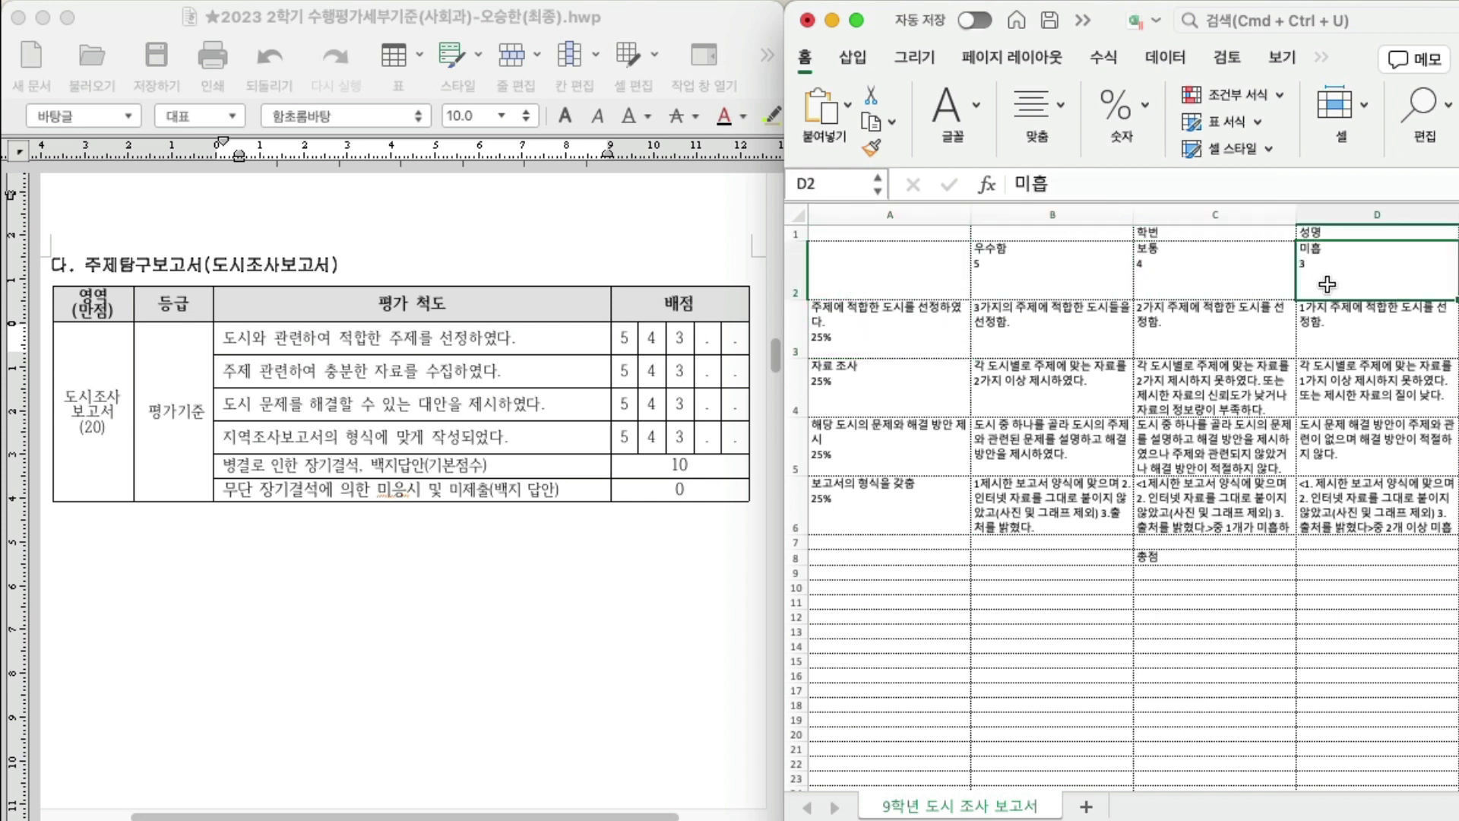
# Step: Compare the document's criteria on collecting sources, proposing solutions and report format with the matching spreadsheet criteria in A4 to A6
pyautogui.click(346, 363)
pyautogui.moveTo(369, 371); pyautogui.dragTo(463, 372)
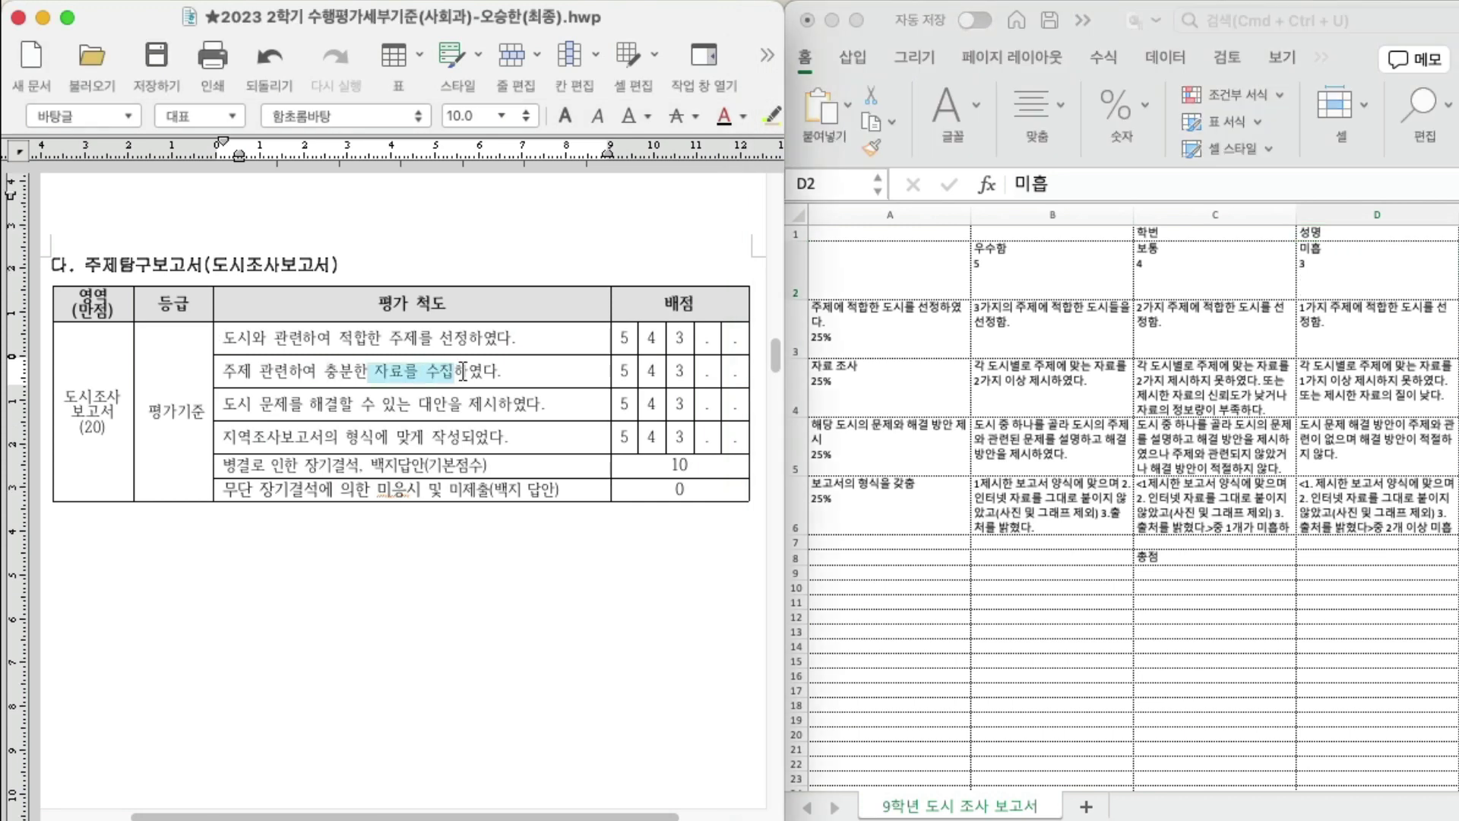
pyautogui.click(848, 395)
pyautogui.click(322, 400)
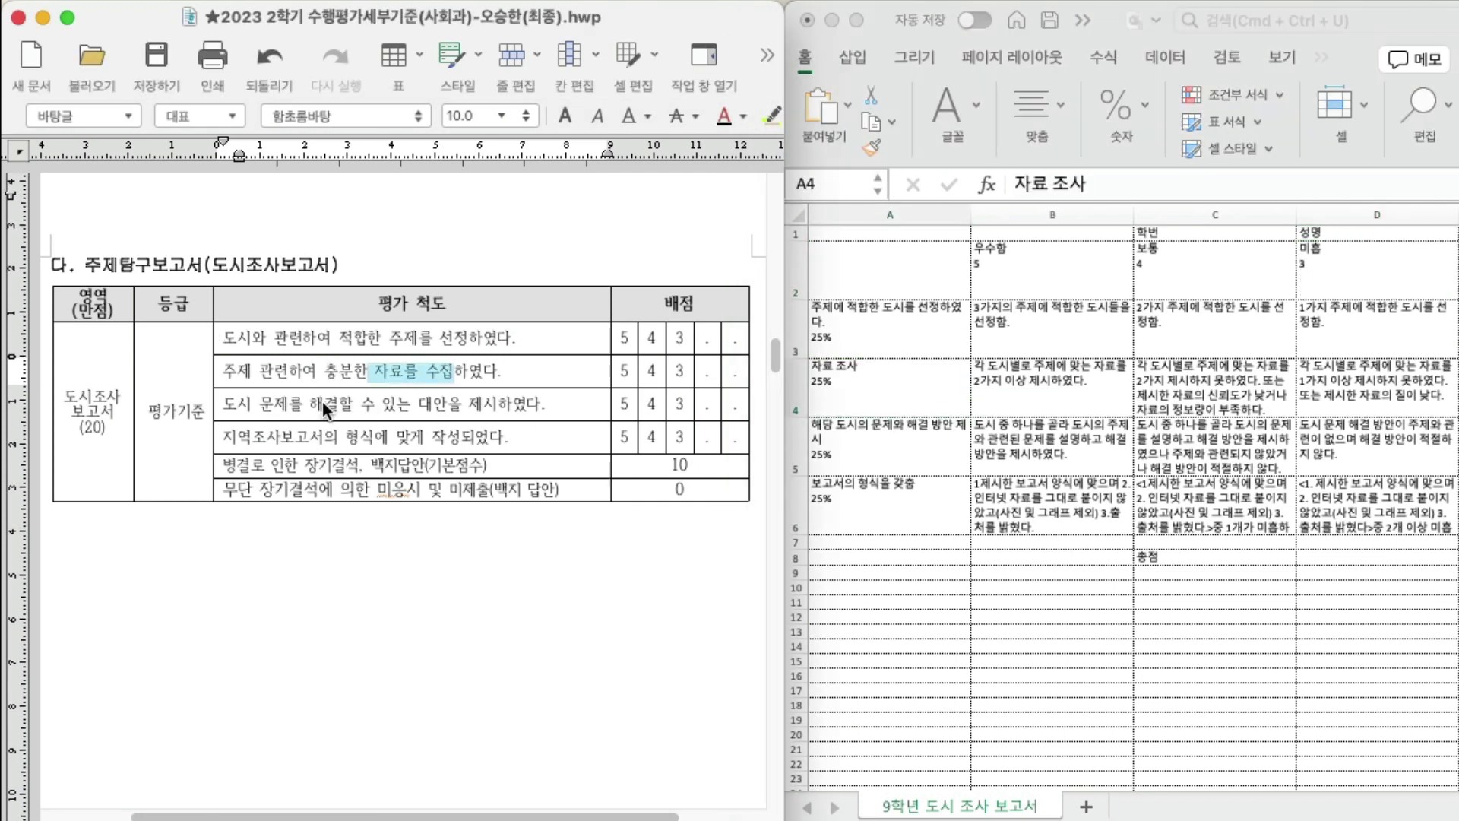
pyautogui.moveTo(339, 404); pyautogui.dragTo(568, 406)
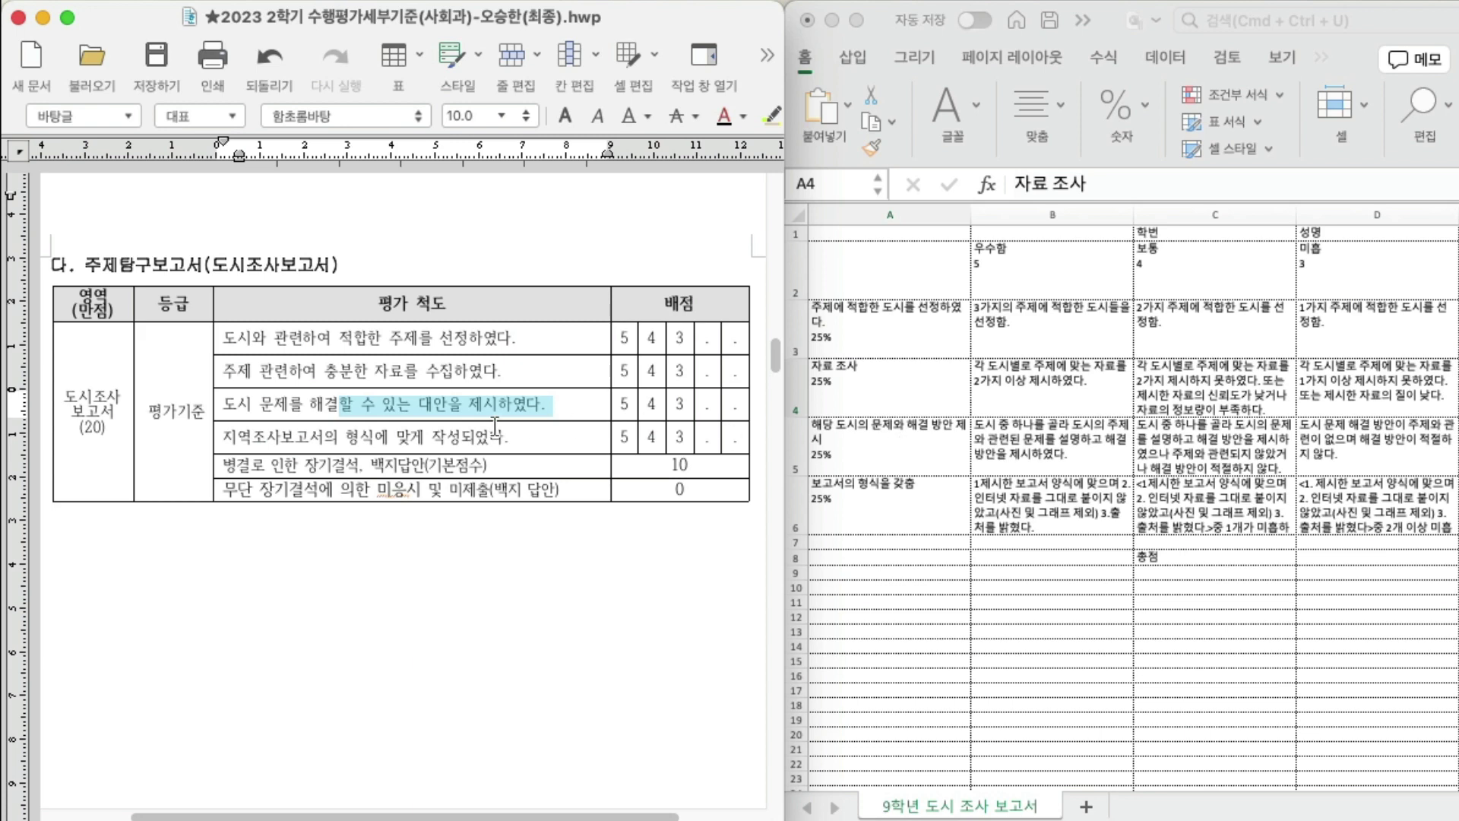
pyautogui.click(843, 415)
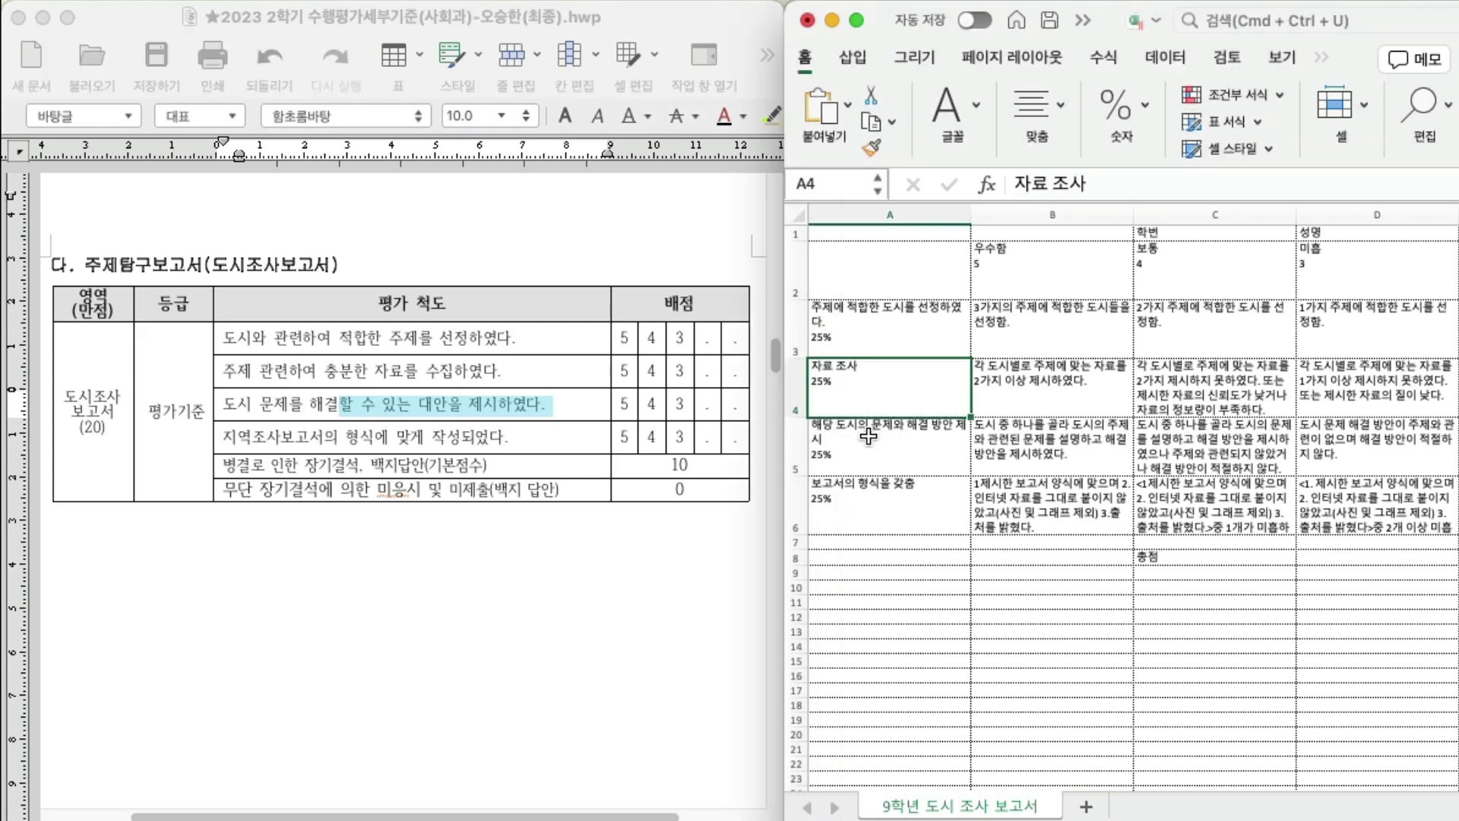
pyautogui.click(341, 439)
pyautogui.click(912, 486)
# Step: Review the rubric's layout: the four criteria in A3:A6 and the achievement levels in B2:D2
pyautogui.click(880, 282)
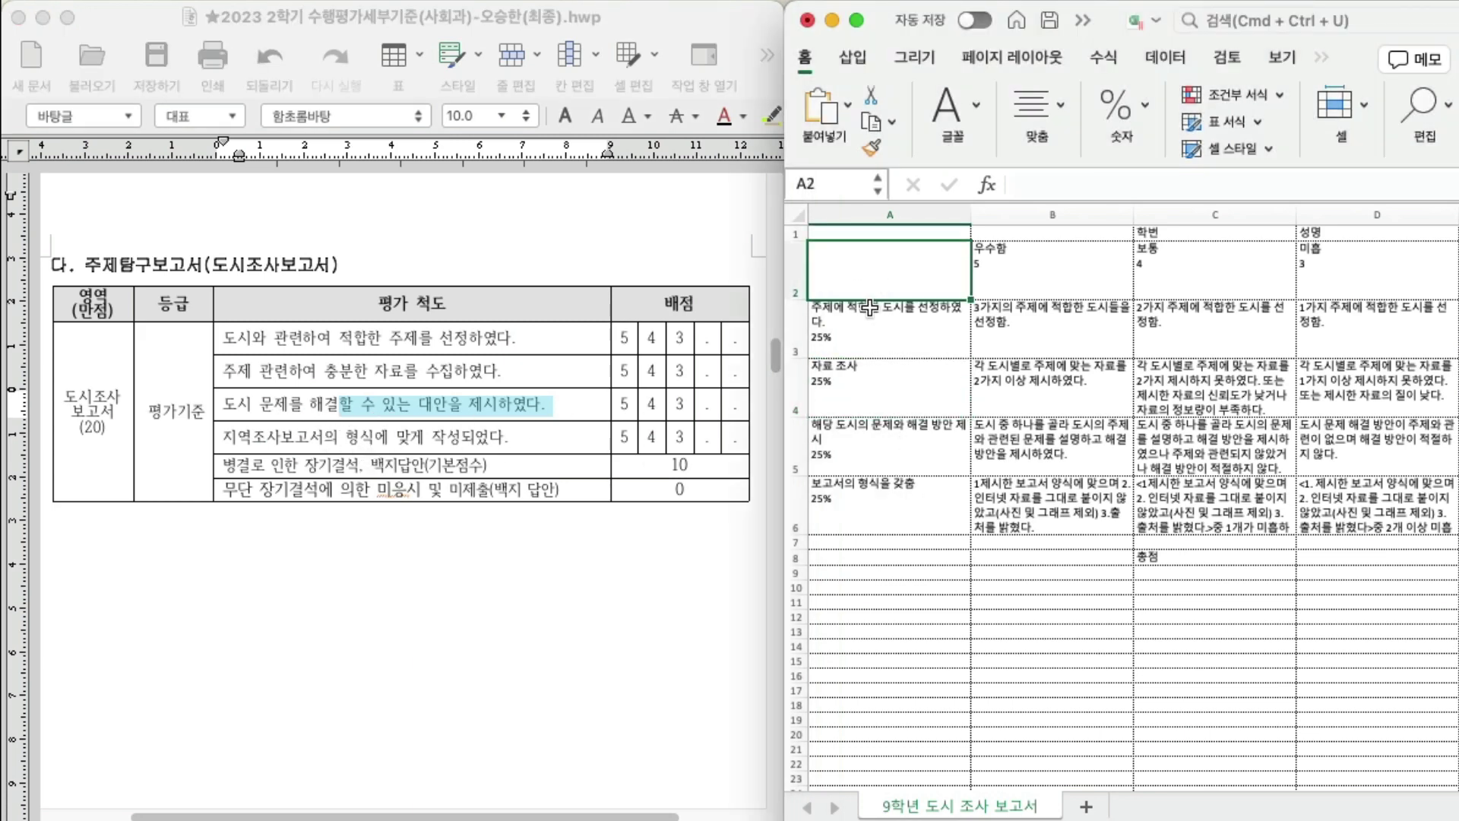
pyautogui.moveTo(871, 315); pyautogui.dragTo(882, 518)
pyautogui.moveTo(1003, 258); pyautogui.dragTo(1398, 266)
pyautogui.click(882, 342)
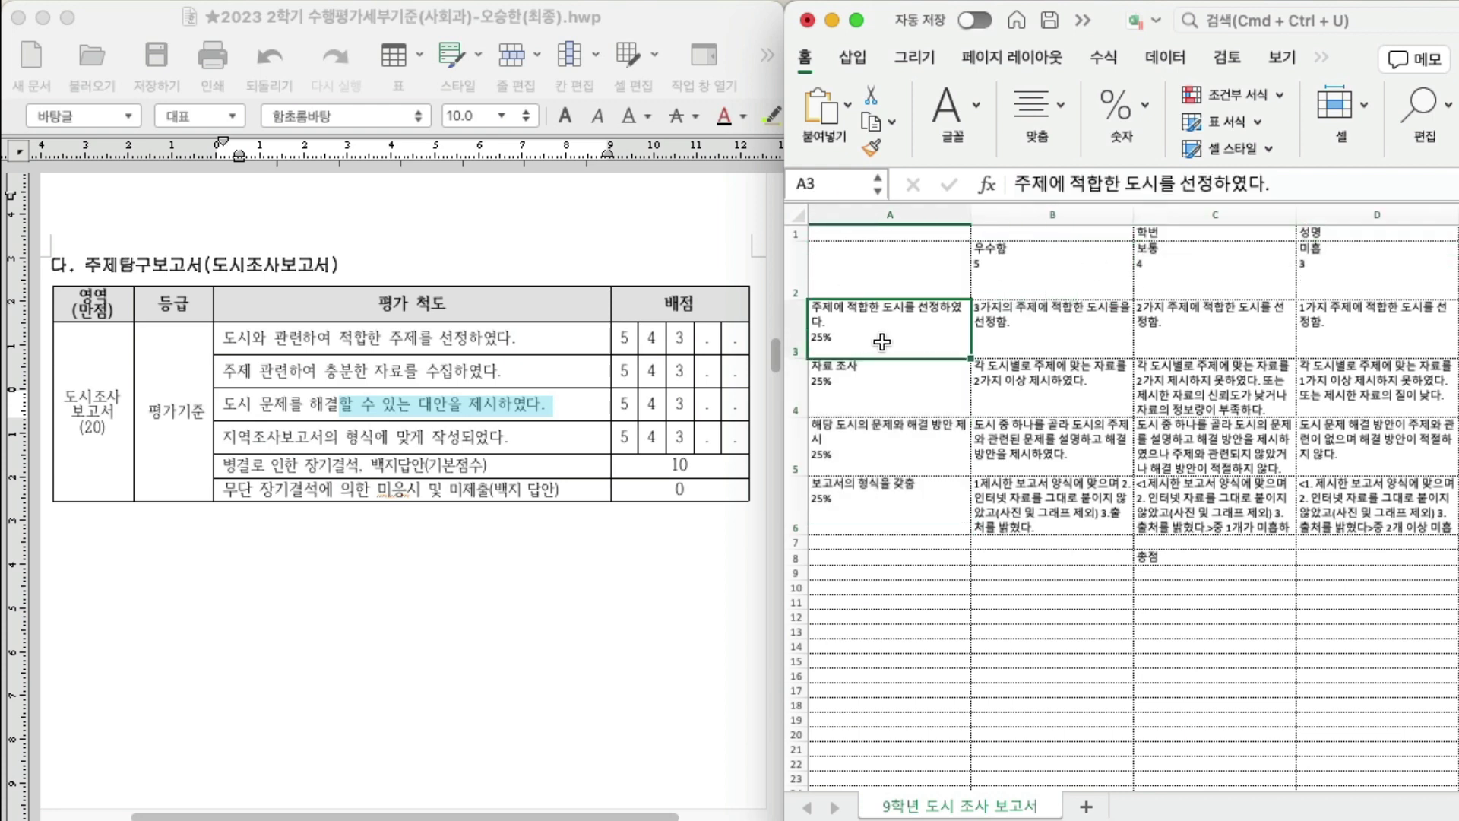
pyautogui.click(882, 413)
pyautogui.click(878, 454)
pyautogui.click(878, 513)
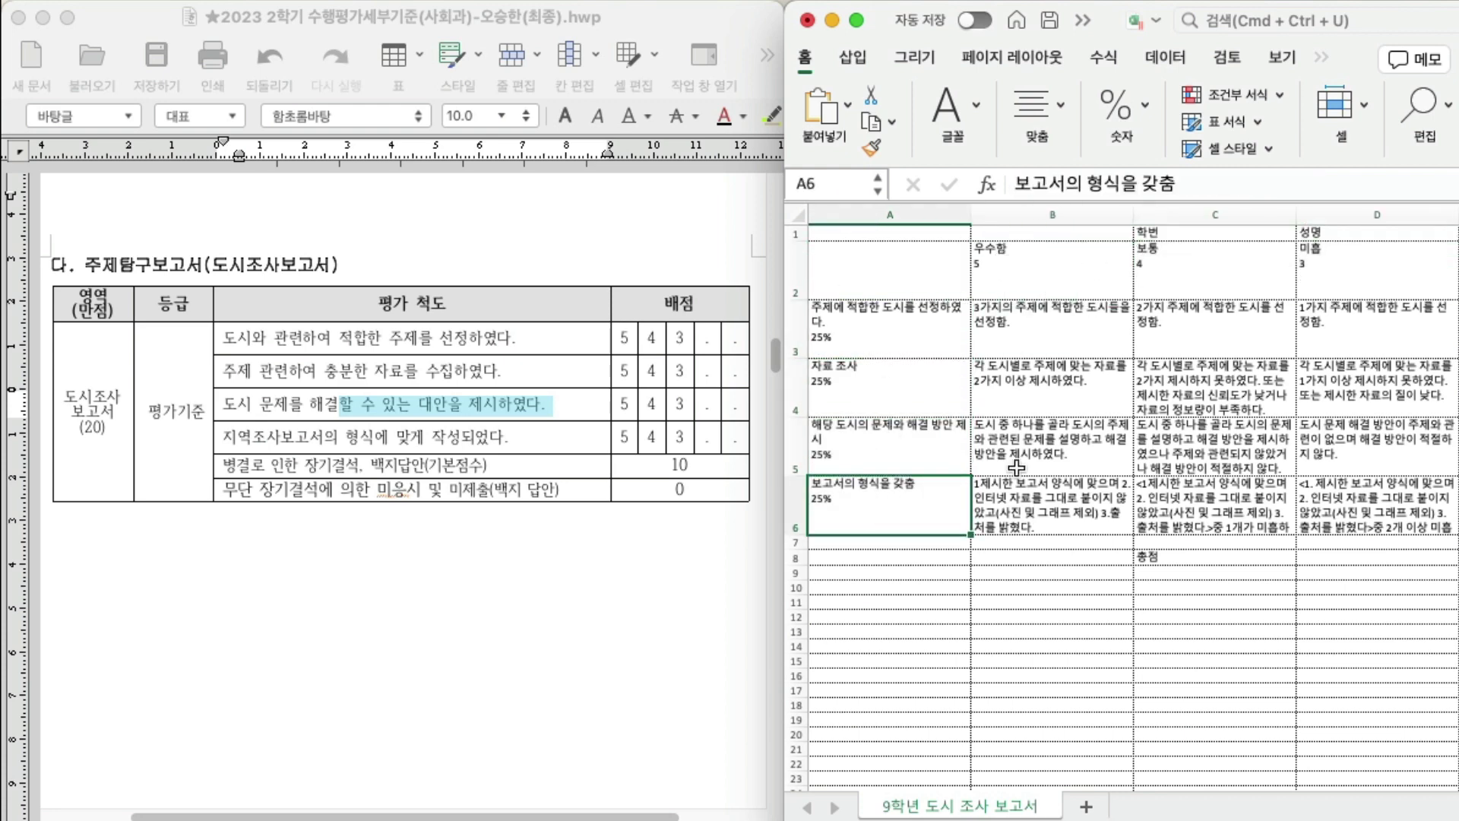
# Step: Examine how the criteria in column A pair with the 우수함 level's descriptions in B3:B6
pyautogui.click(1042, 331)
pyautogui.click(852, 318)
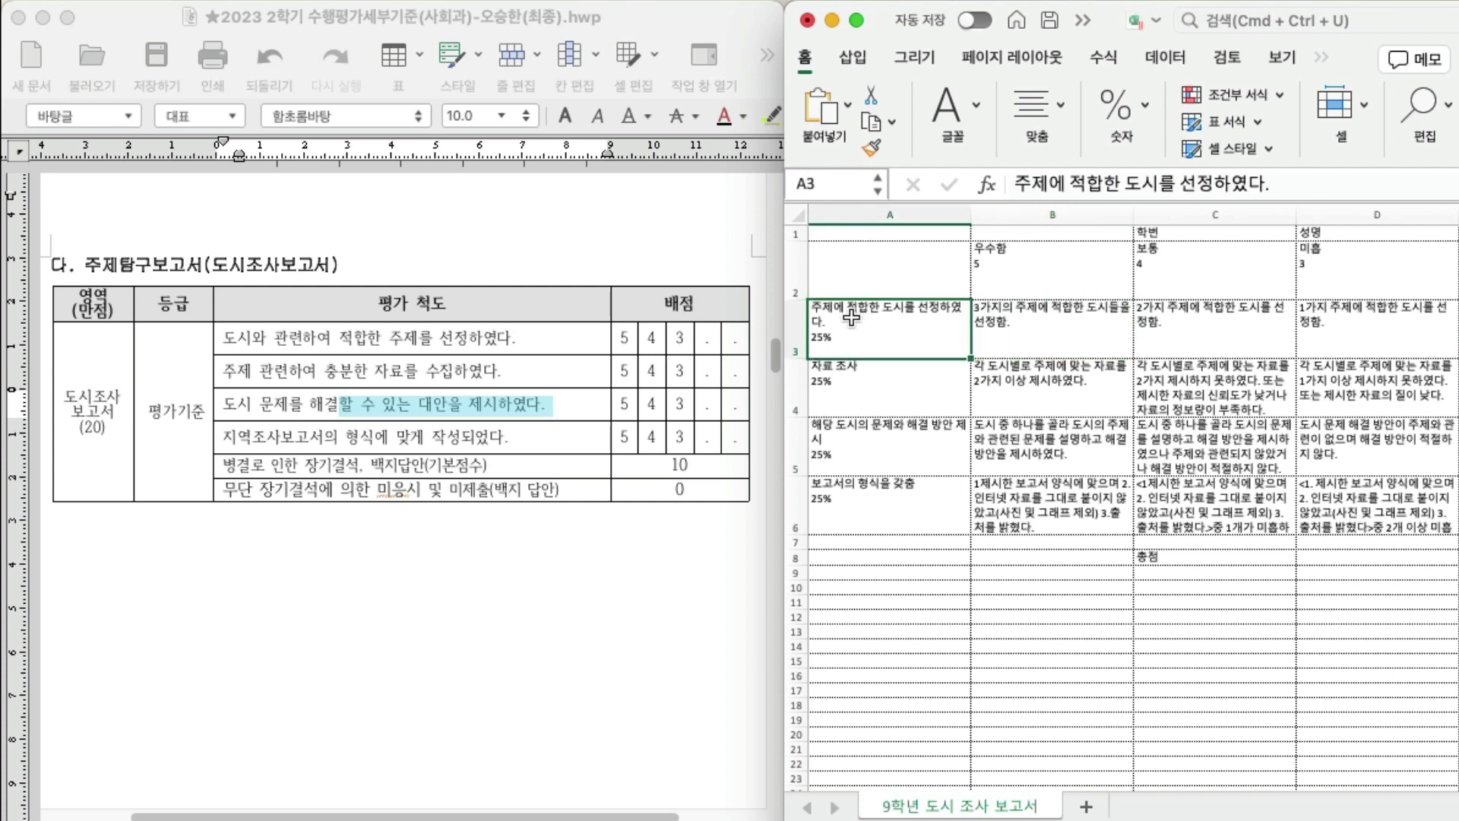
pyautogui.click(1028, 272)
pyautogui.click(1030, 320)
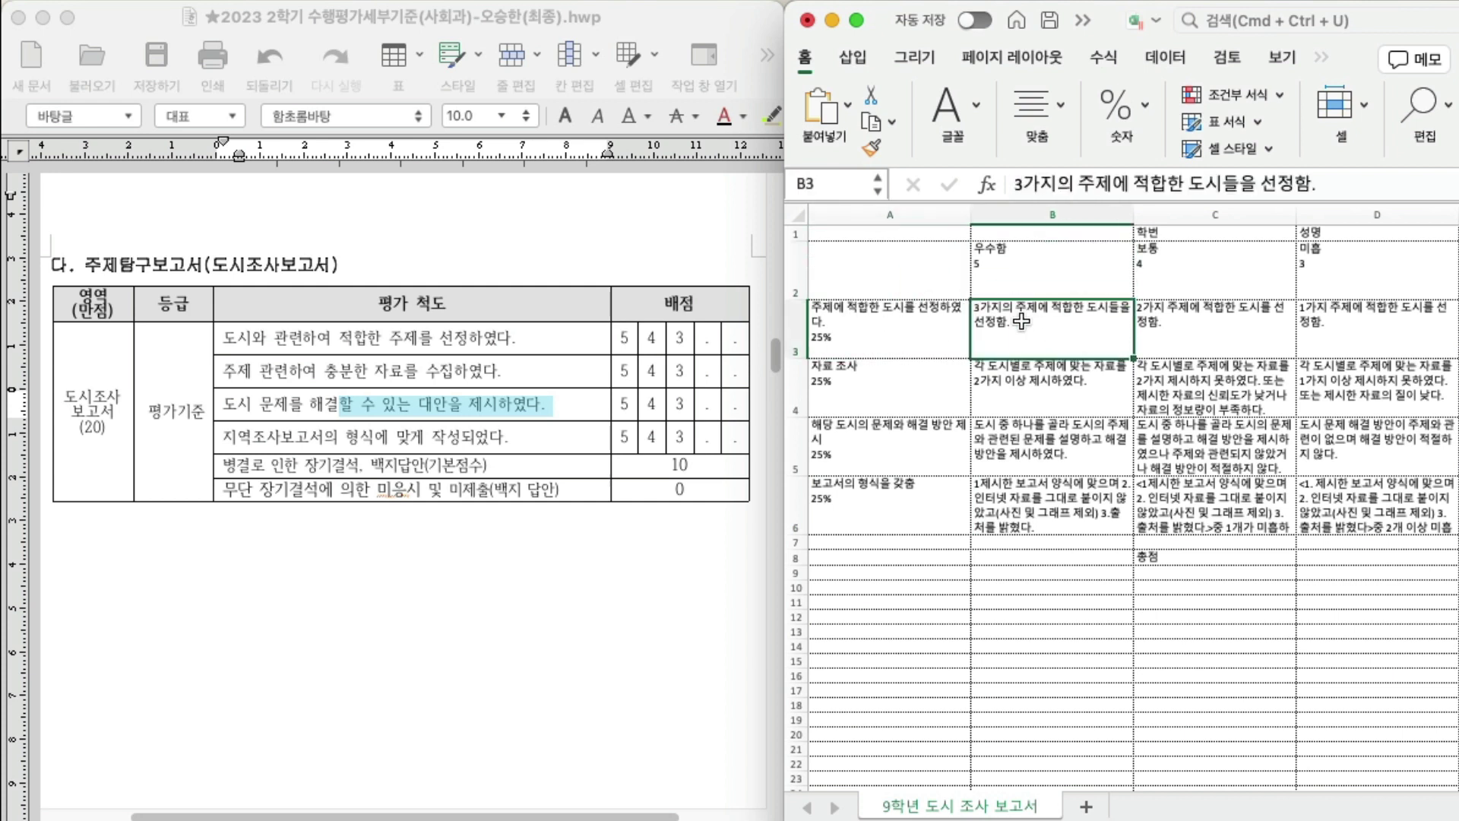
pyautogui.click(865, 328)
pyautogui.click(899, 412)
pyautogui.click(1071, 405)
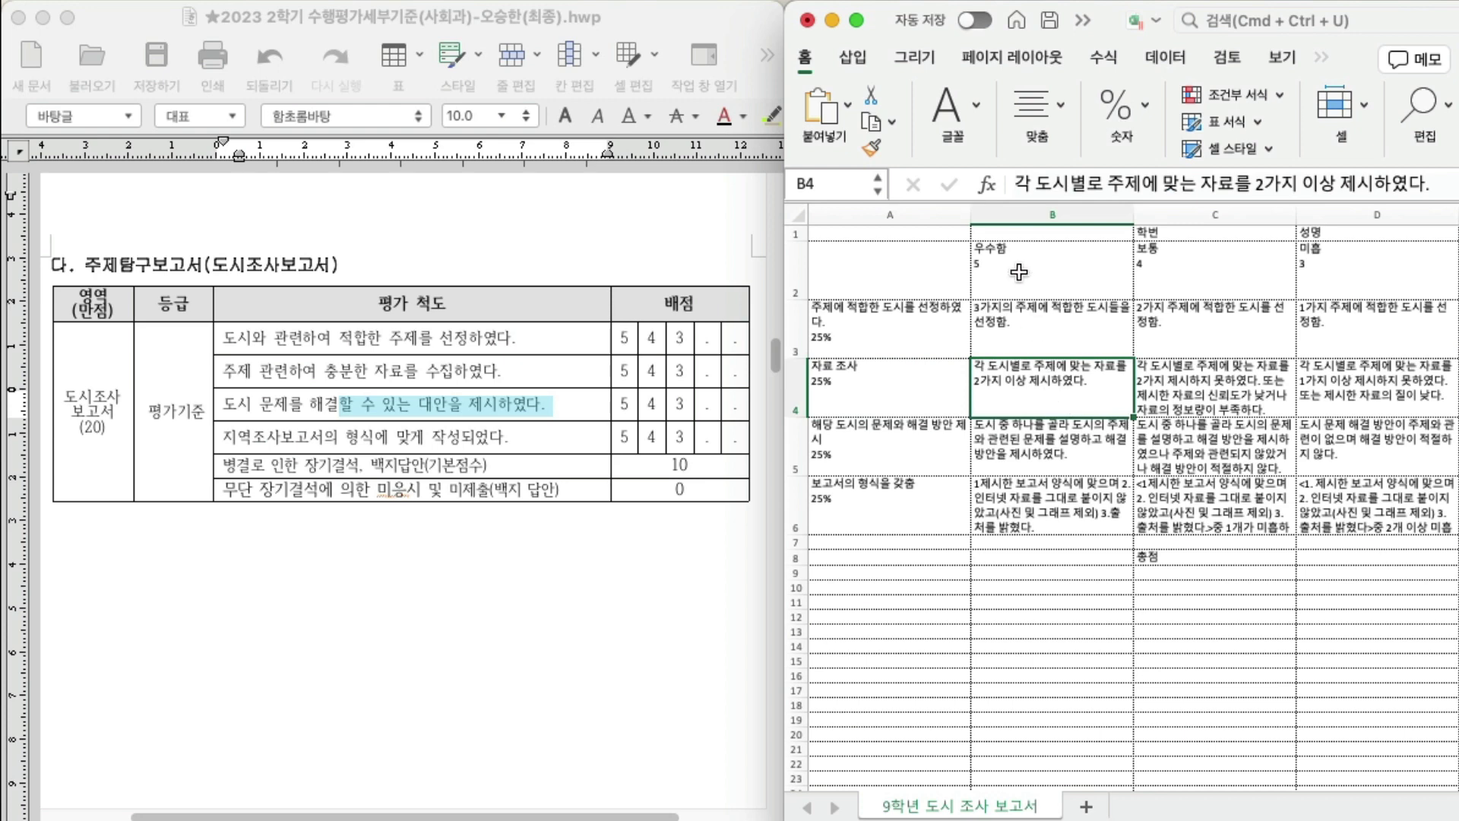
pyautogui.click(1032, 218)
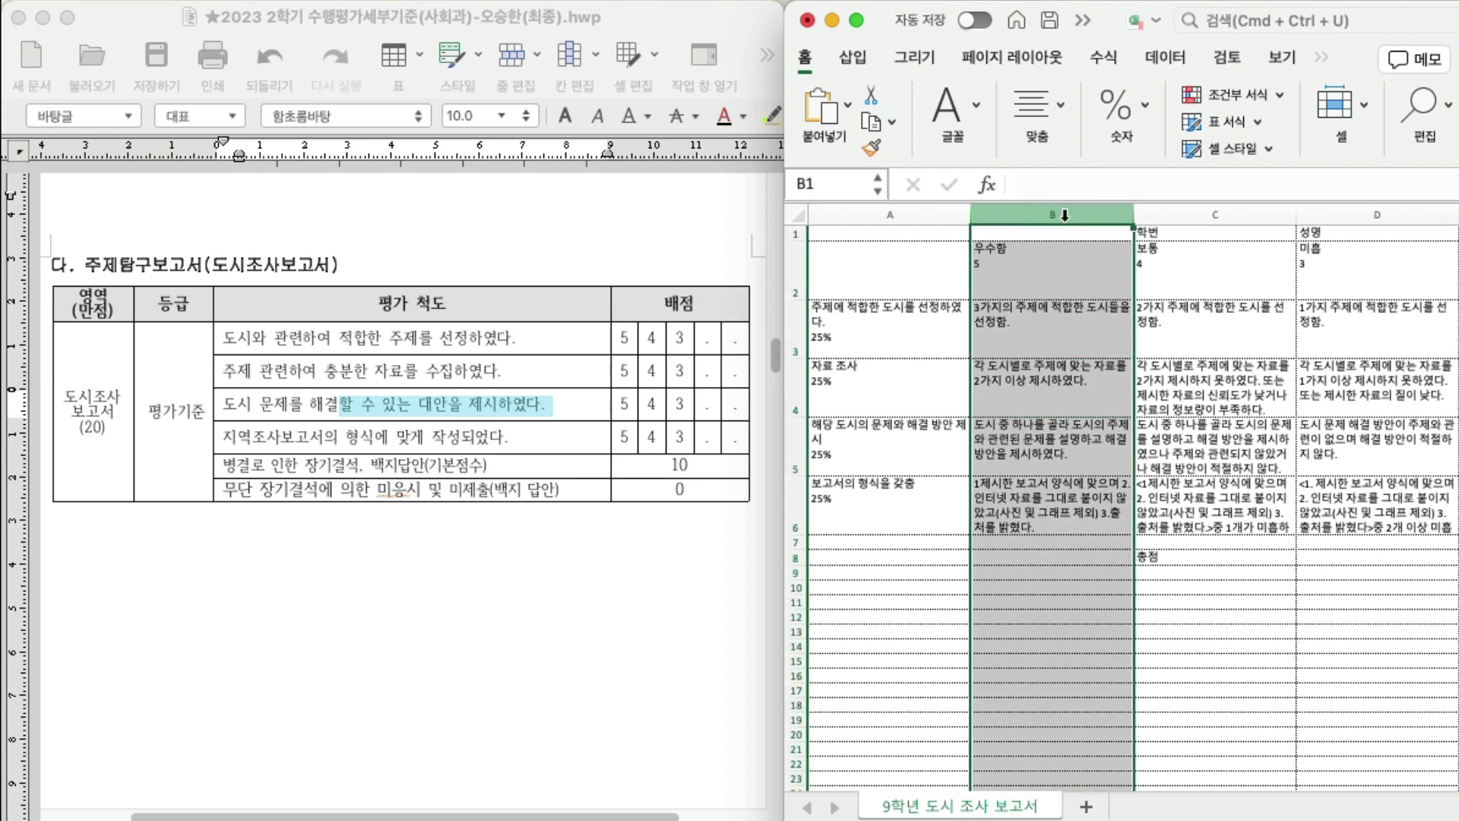
pyautogui.click(1033, 269)
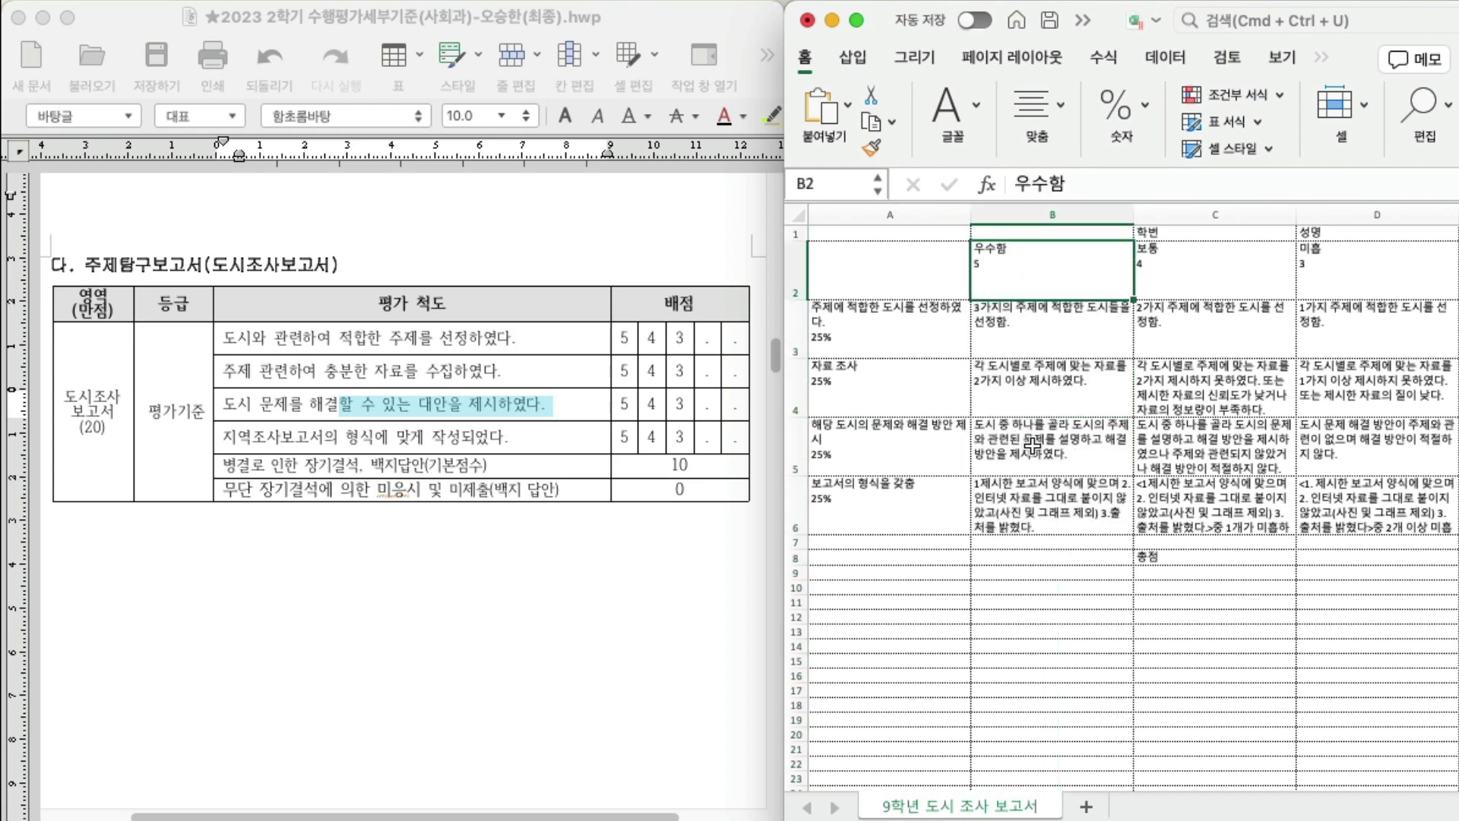
pyautogui.moveTo(1040, 528); pyautogui.dragTo(1040, 321)
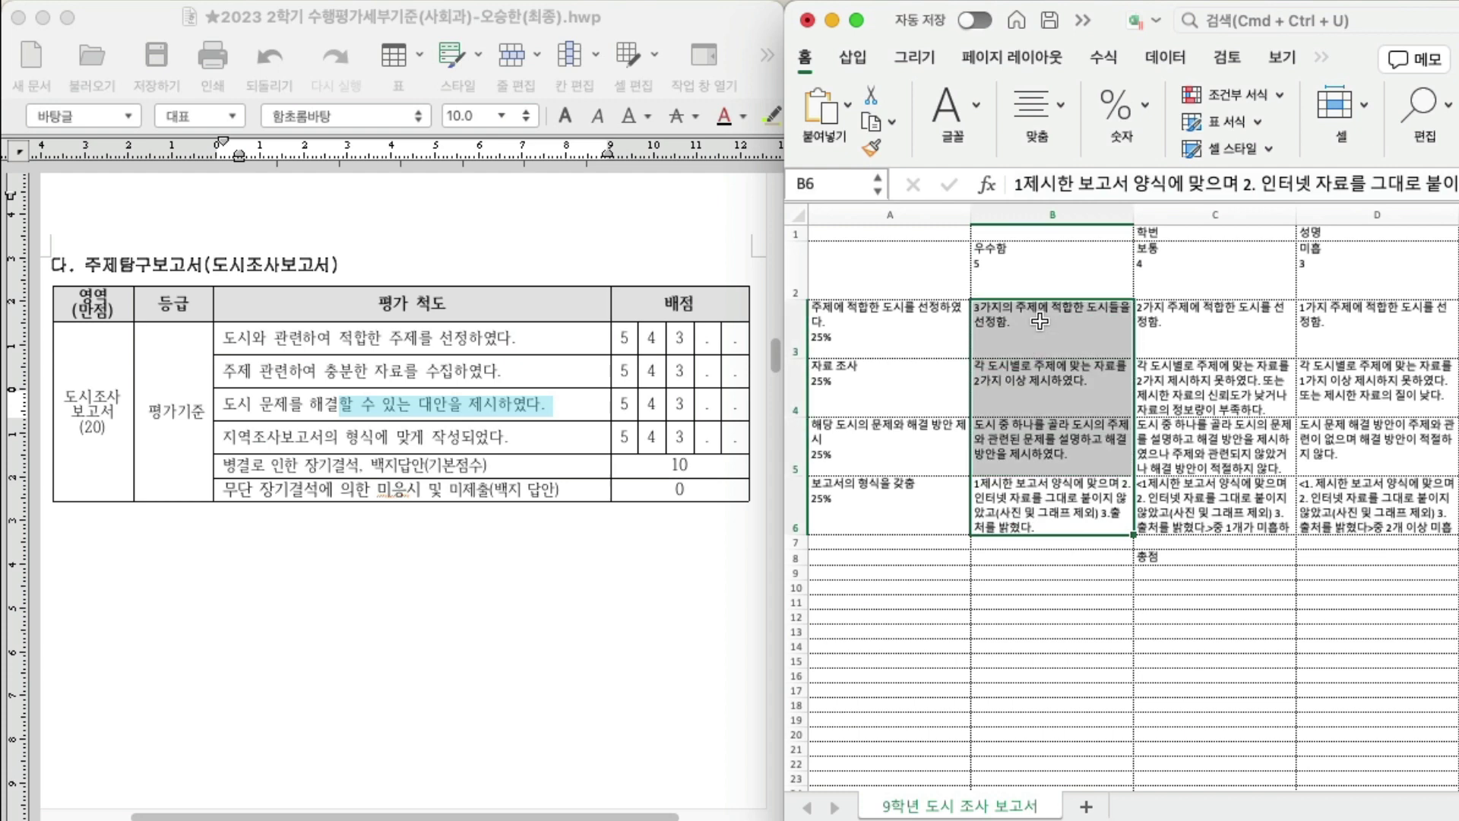
# Step: Examine the 보통 and 미흡 level descriptions in columns C and D for all four criteria, checking B6 for comparison
pyautogui.click(1182, 322)
pyautogui.click(1207, 391)
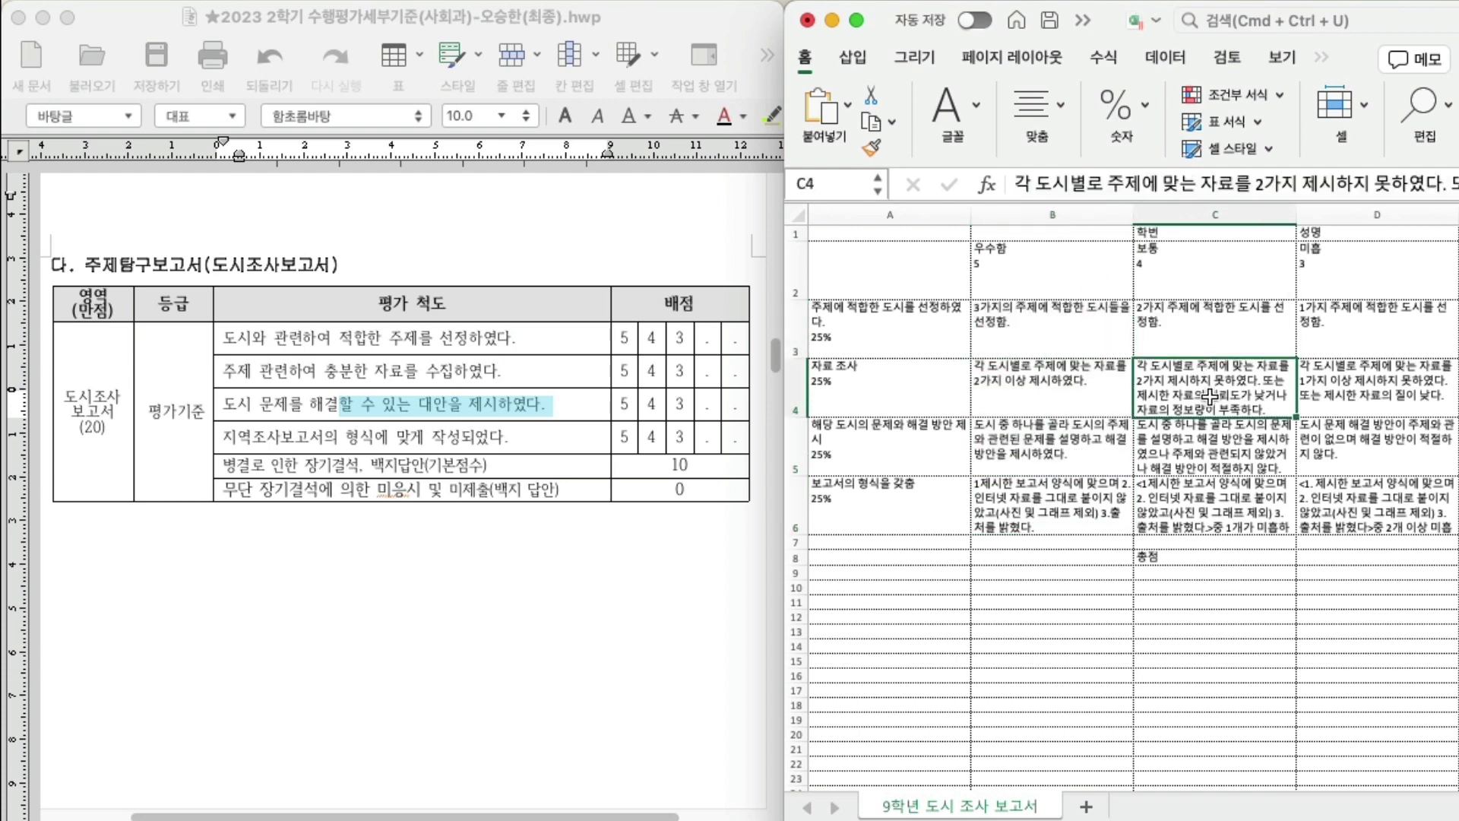
pyautogui.click(1207, 456)
pyautogui.click(1224, 506)
pyautogui.click(1011, 506)
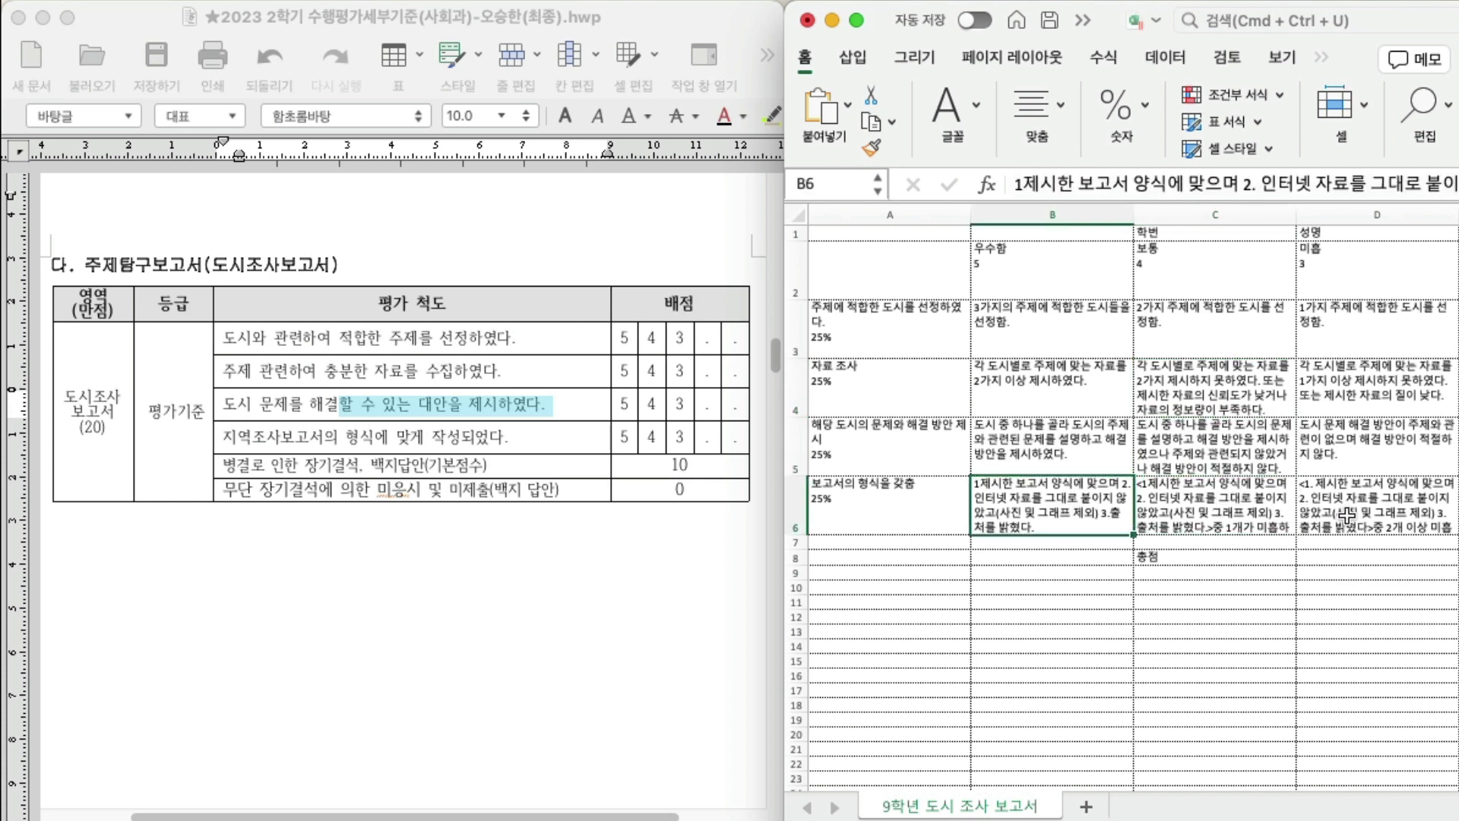
pyautogui.click(1339, 517)
pyautogui.click(1355, 456)
pyautogui.click(1352, 399)
pyautogui.click(1345, 346)
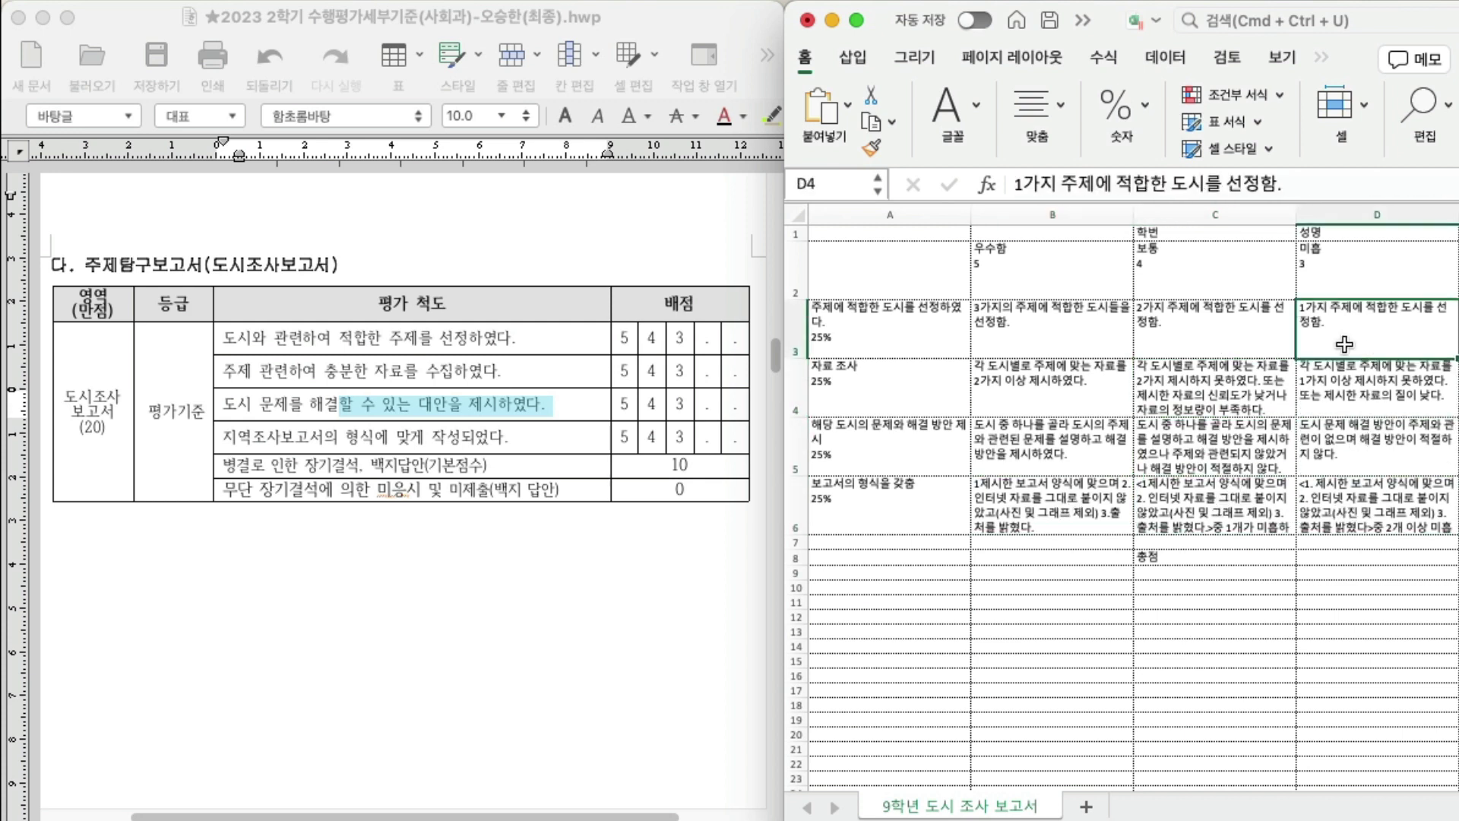
# Step: Compare the level descriptions criterion by criterion across rows 3 to 6, from city selection to report format
pyautogui.click(1190, 347)
pyautogui.click(1008, 348)
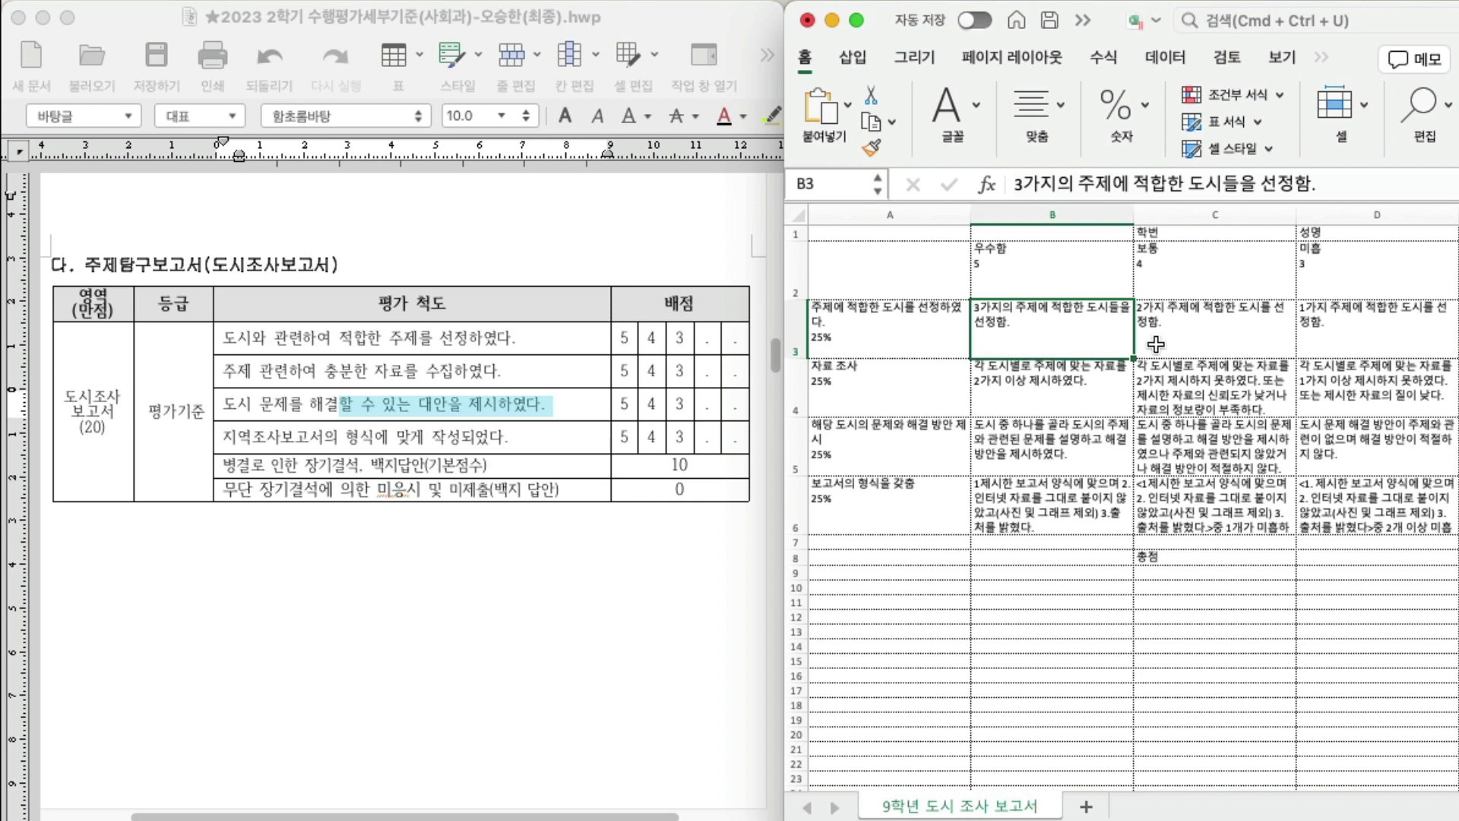
pyautogui.click(1229, 344)
pyautogui.click(1375, 339)
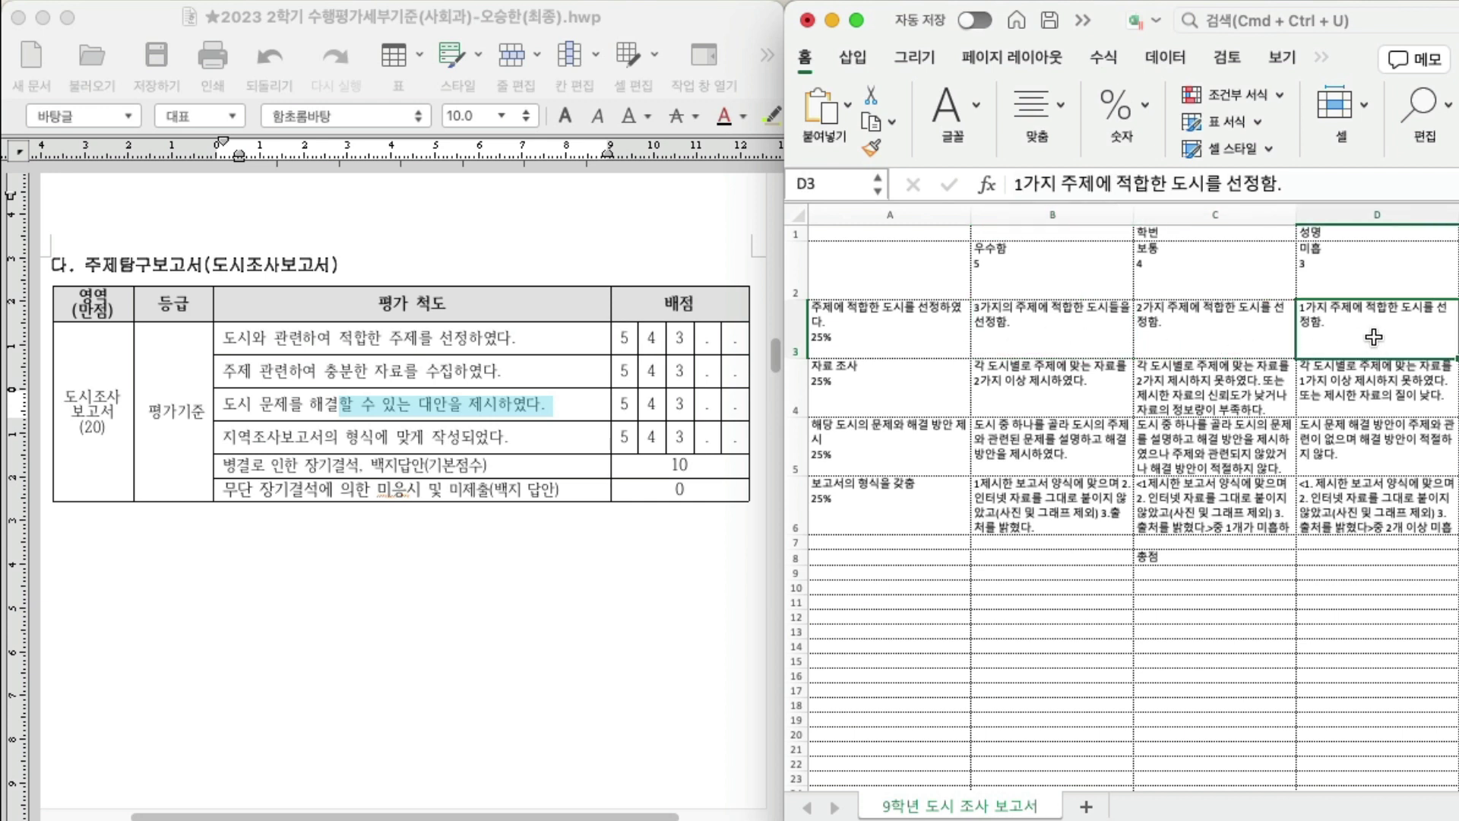
pyautogui.click(1049, 389)
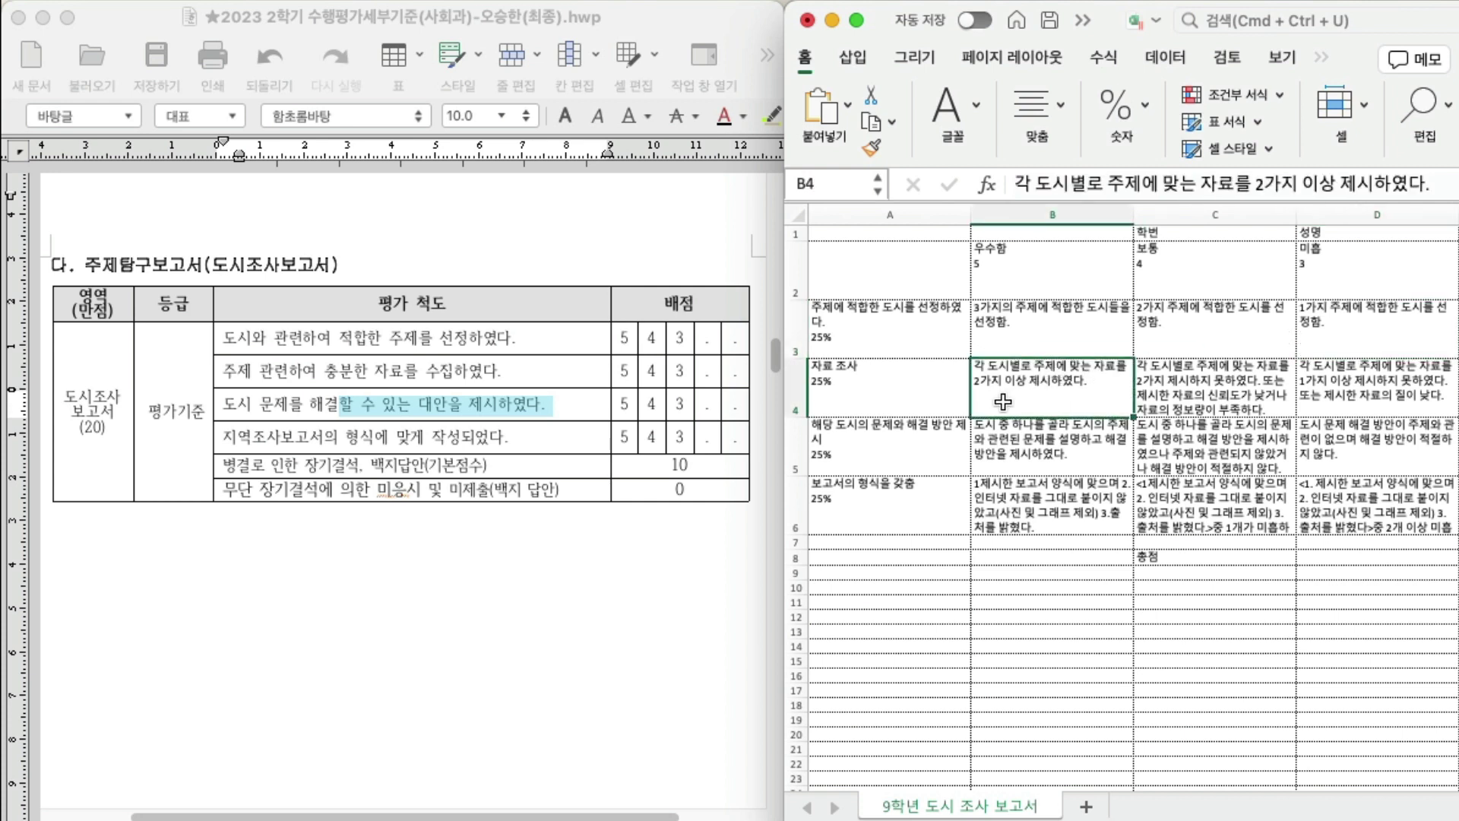
pyautogui.click(1239, 385)
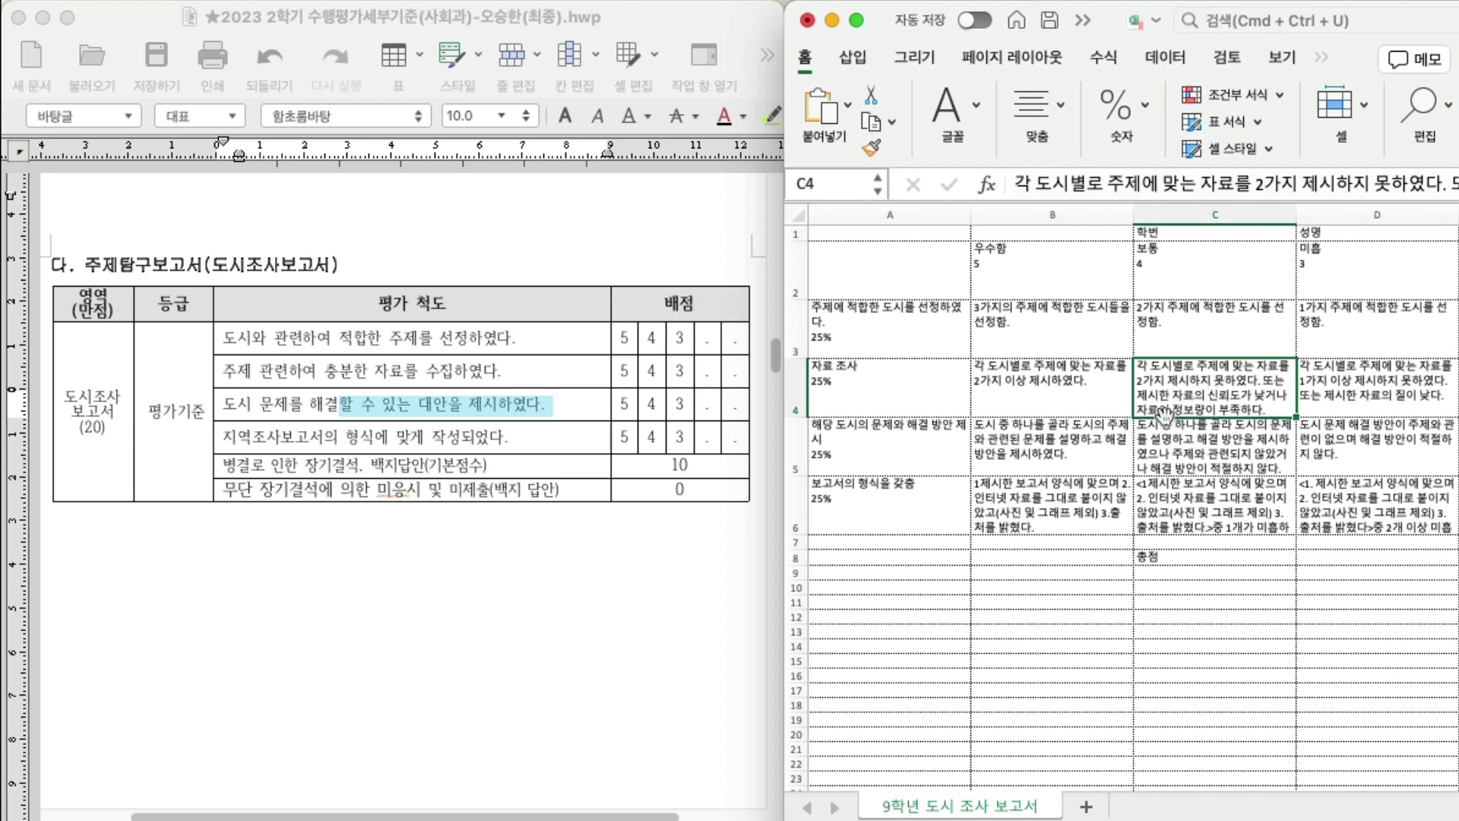
pyautogui.click(1032, 464)
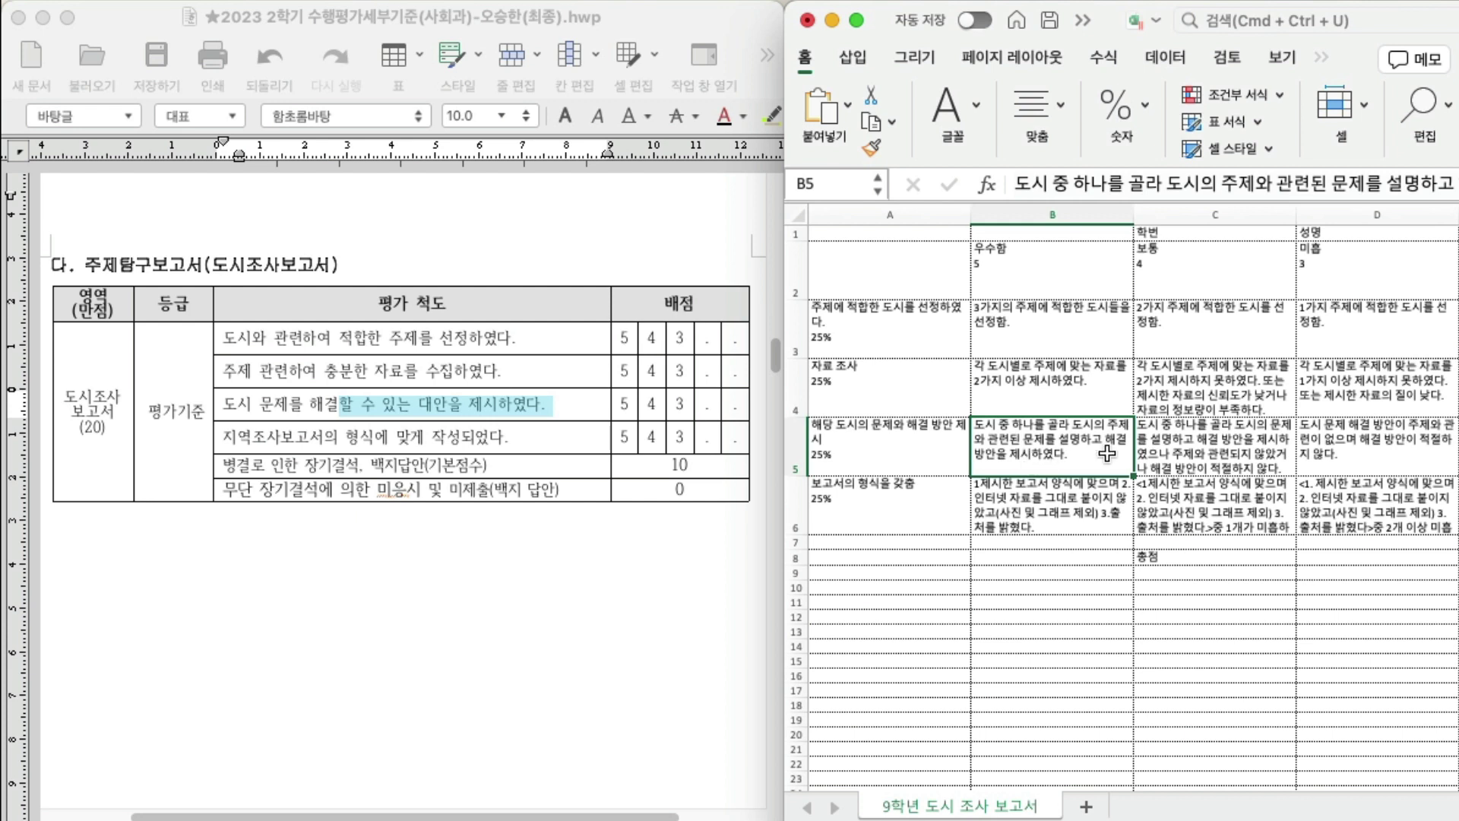
pyautogui.click(1236, 440)
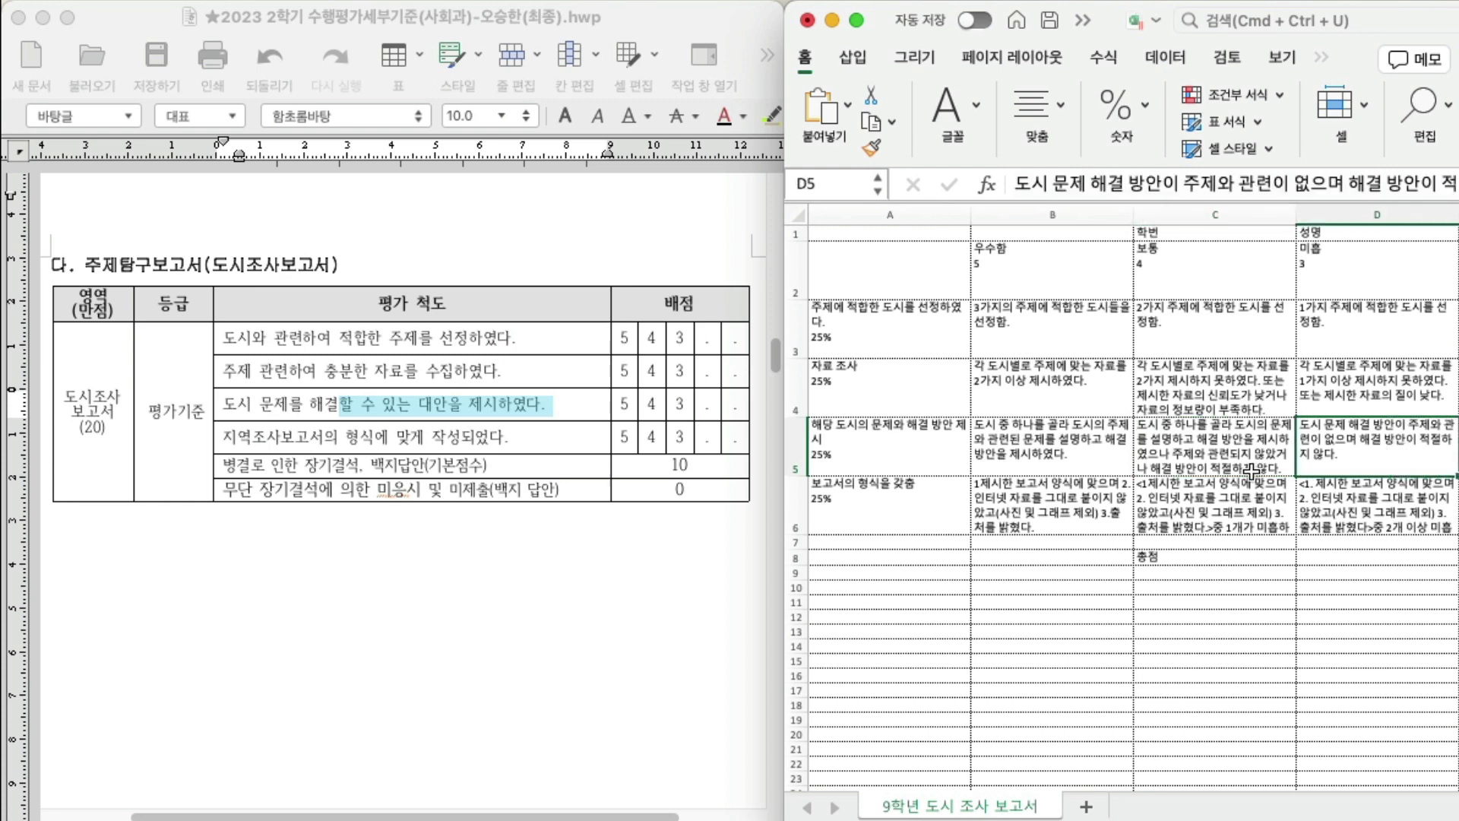
pyautogui.click(1006, 496)
pyautogui.click(1236, 498)
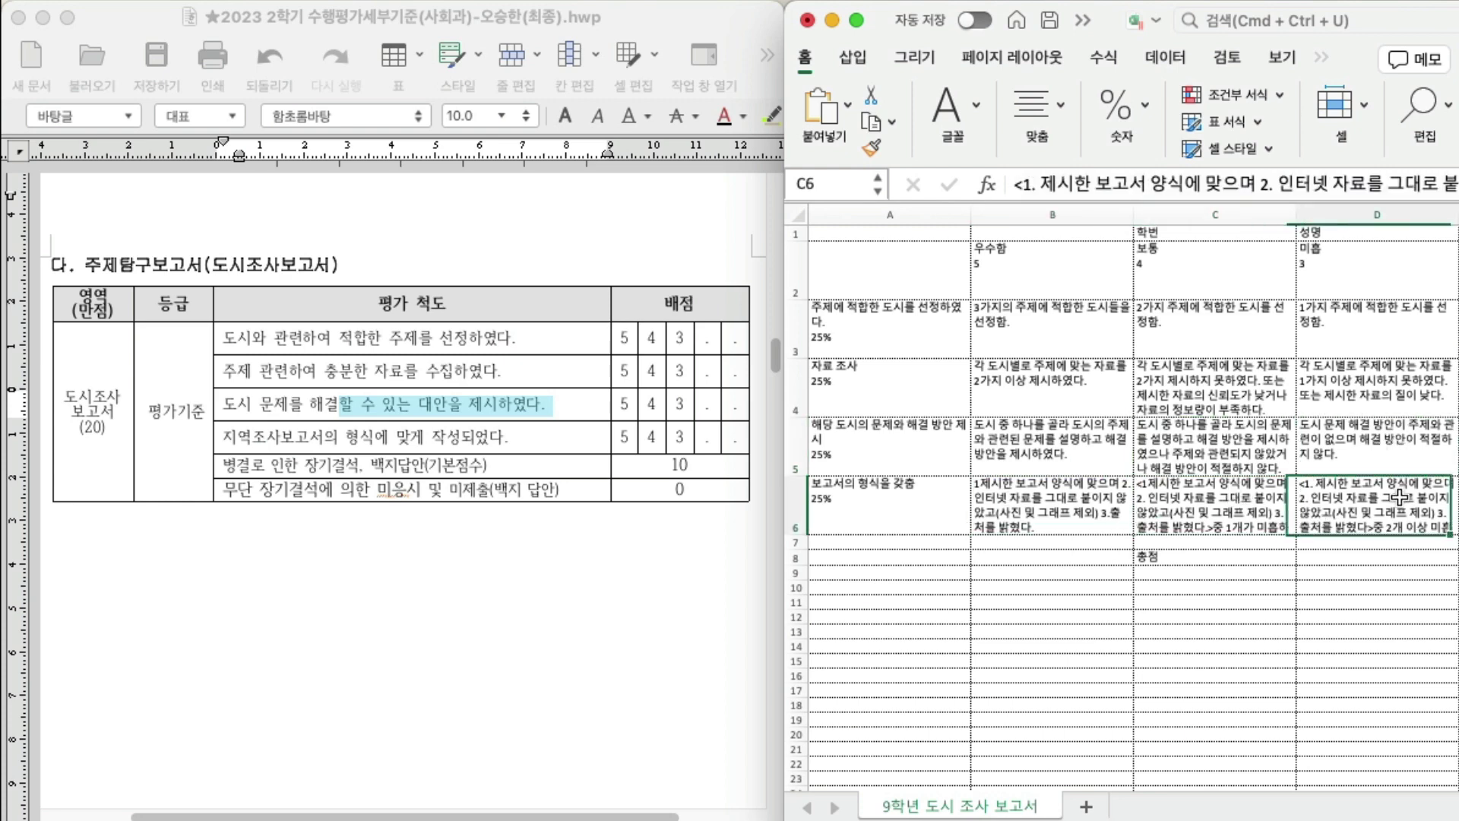
# Step: Review the full rubric range A2:D6 together with the 학번, 성명 and 총점 fields in C1, D1 and C8
pyautogui.moveTo(870, 269); pyautogui.dragTo(1342, 516)
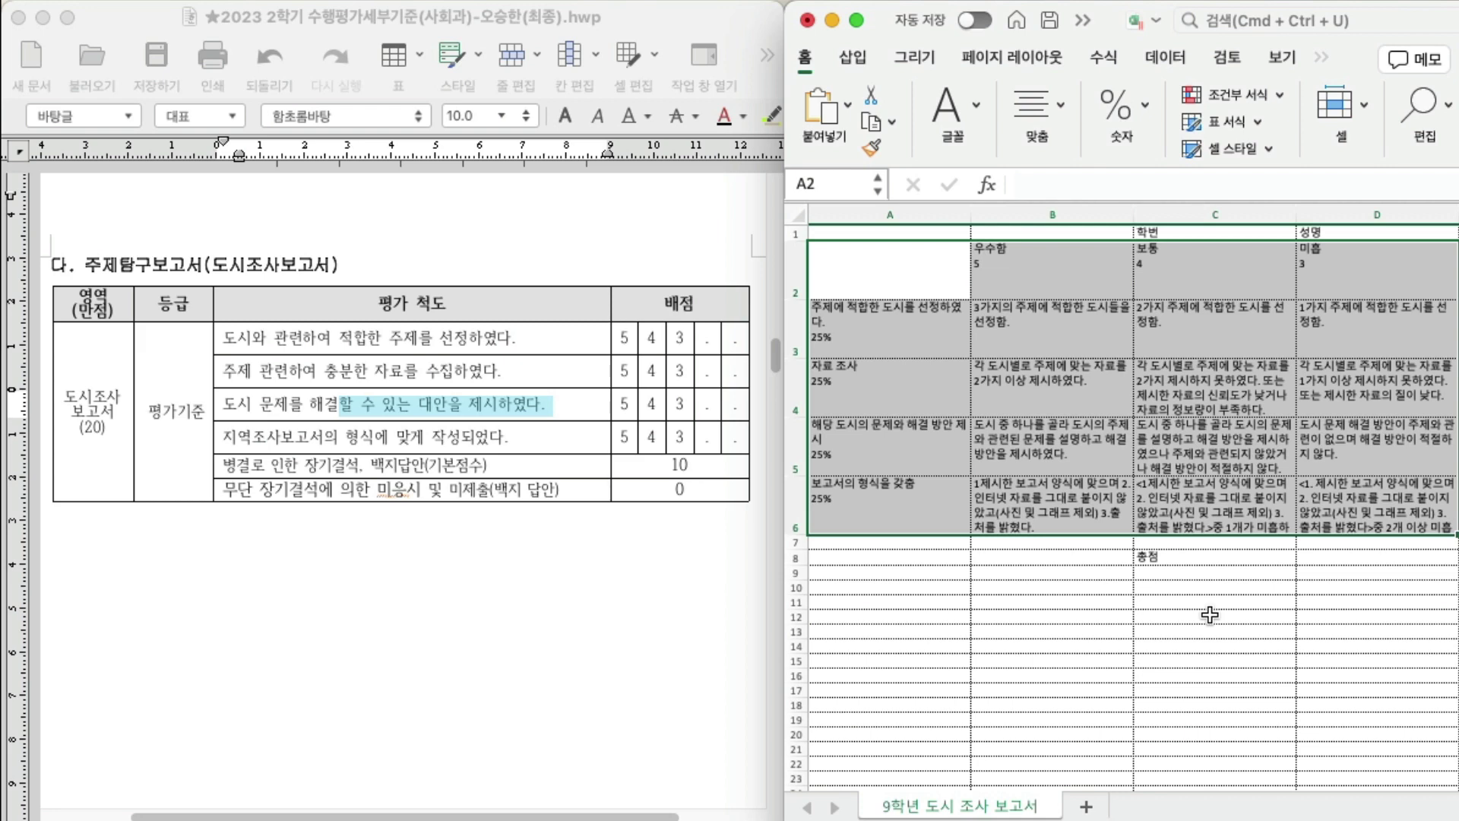
pyautogui.click(1103, 570)
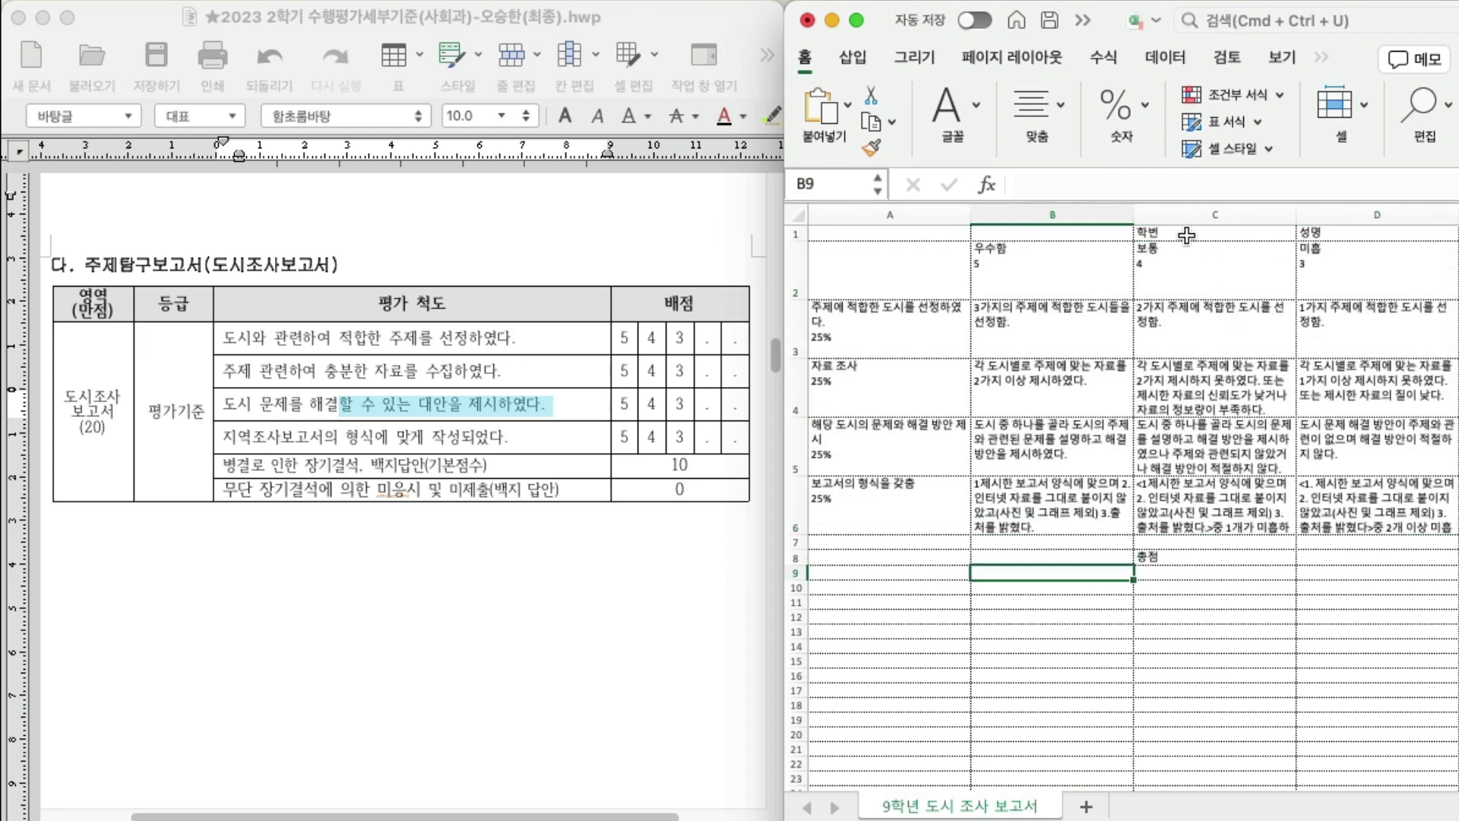
pyautogui.click(1195, 237)
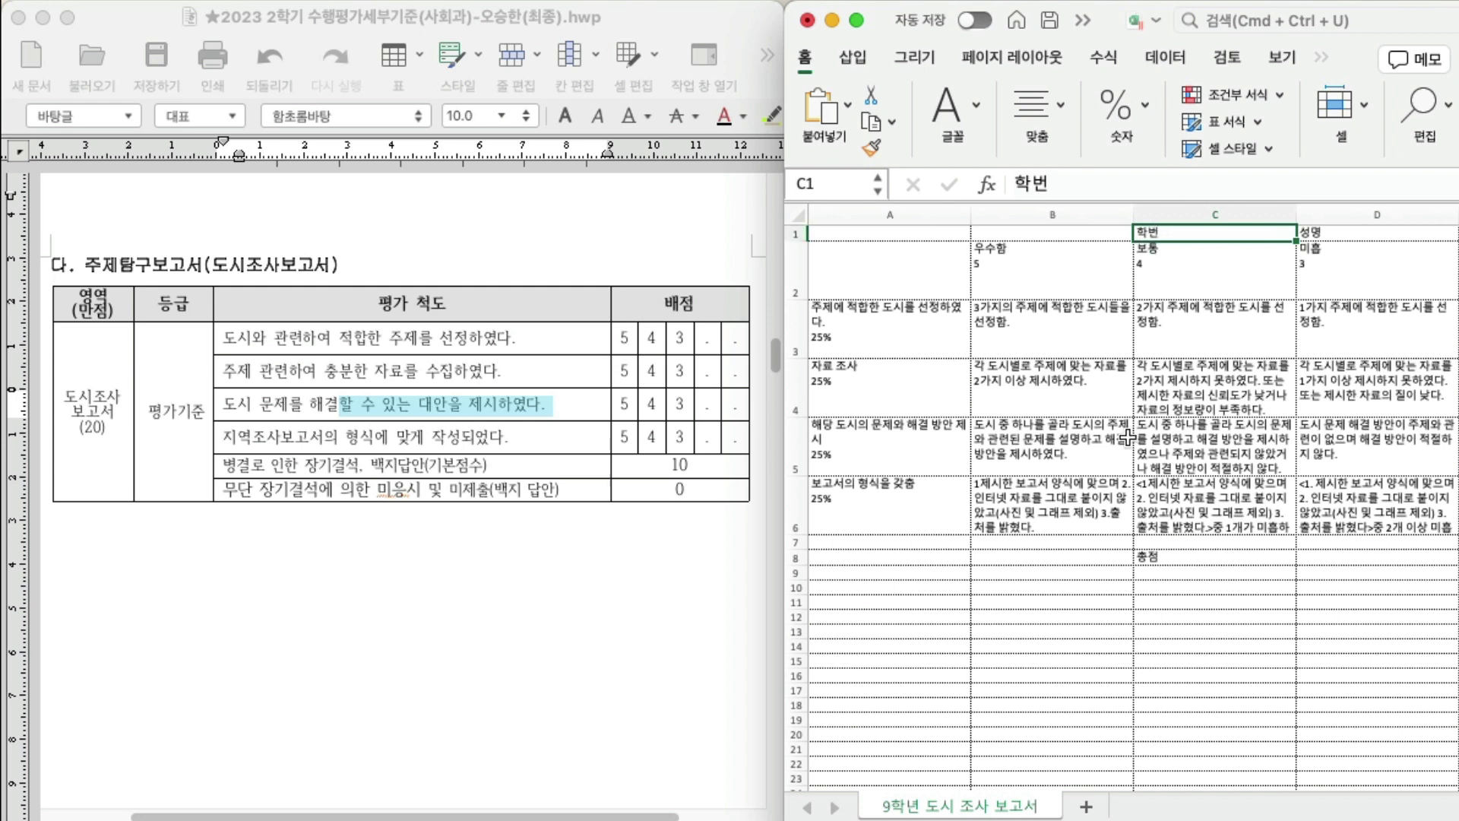
pyautogui.click(1136, 624)
pyautogui.click(1170, 236)
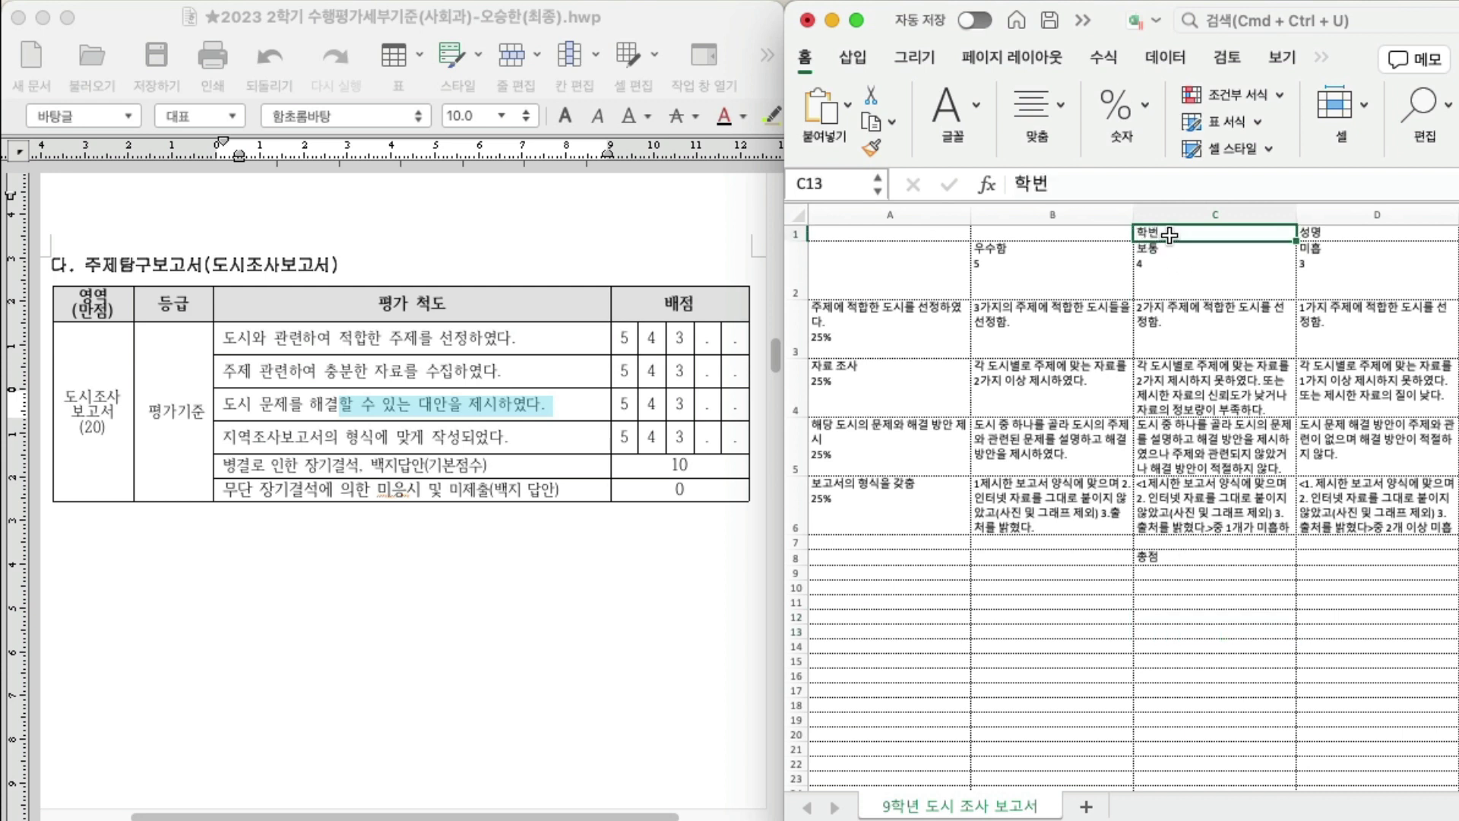
pyautogui.click(1328, 235)
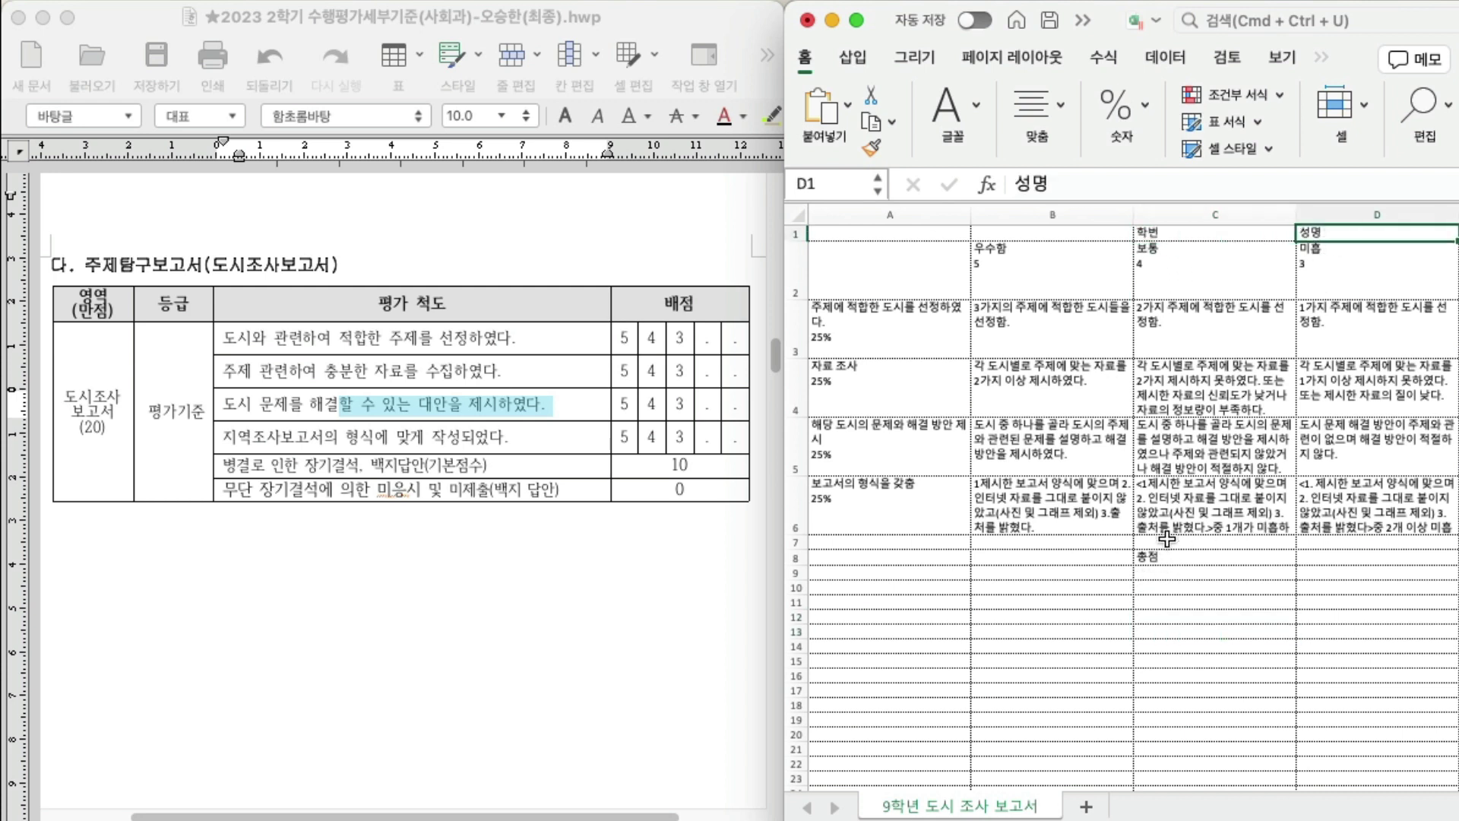
pyautogui.click(1192, 242)
pyautogui.click(1323, 235)
pyautogui.click(1169, 558)
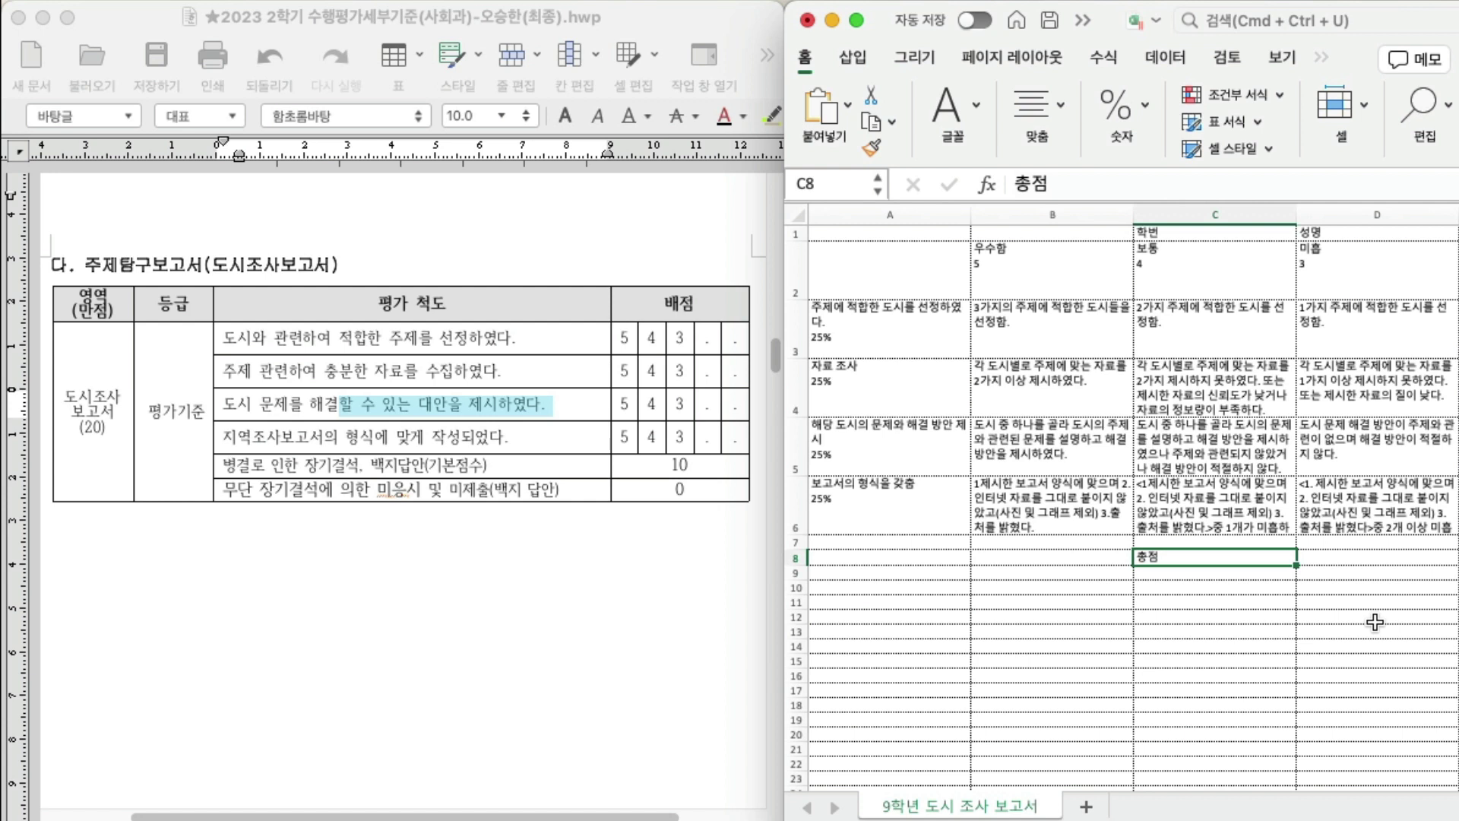
pyautogui.click(1262, 232)
pyautogui.click(1338, 232)
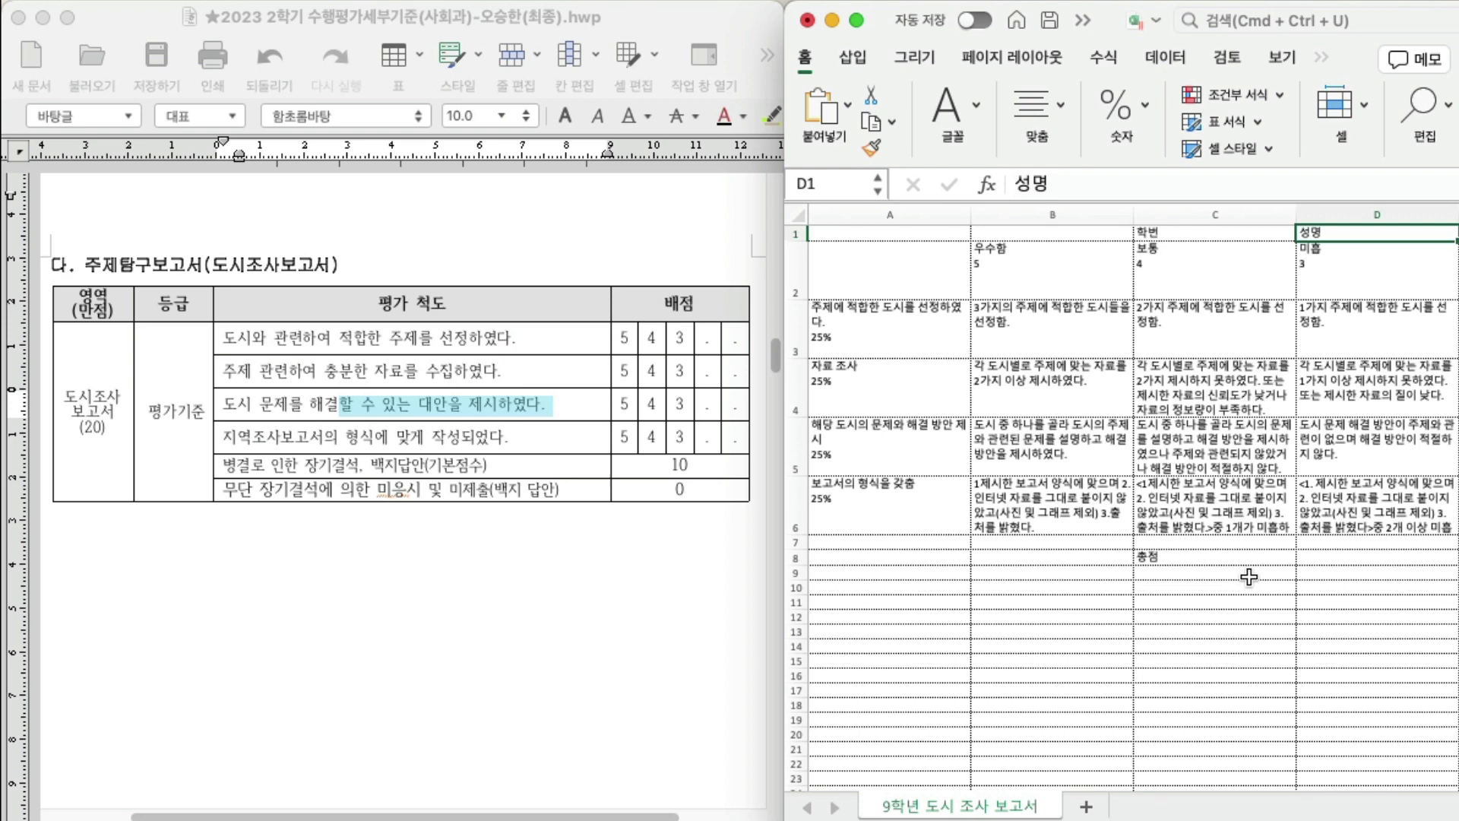
# Step: Compare the document's report format criterion, 지역조사보고서의 형식에 맞게 작성되었다., with the rubric in the spreadsheet
pyautogui.click(552, 443)
pyautogui.click(552, 443)
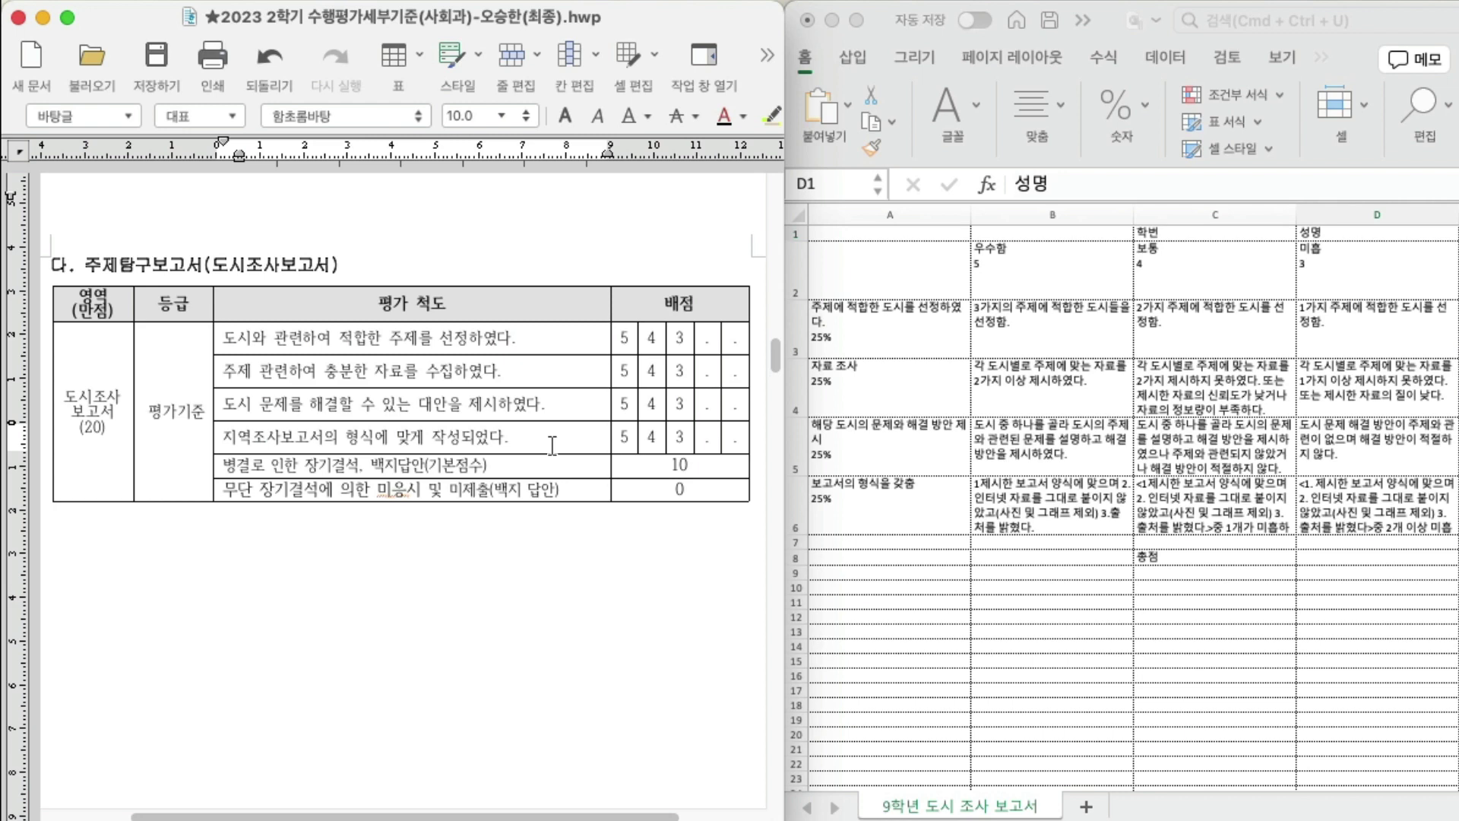
pyautogui.click(861, 674)
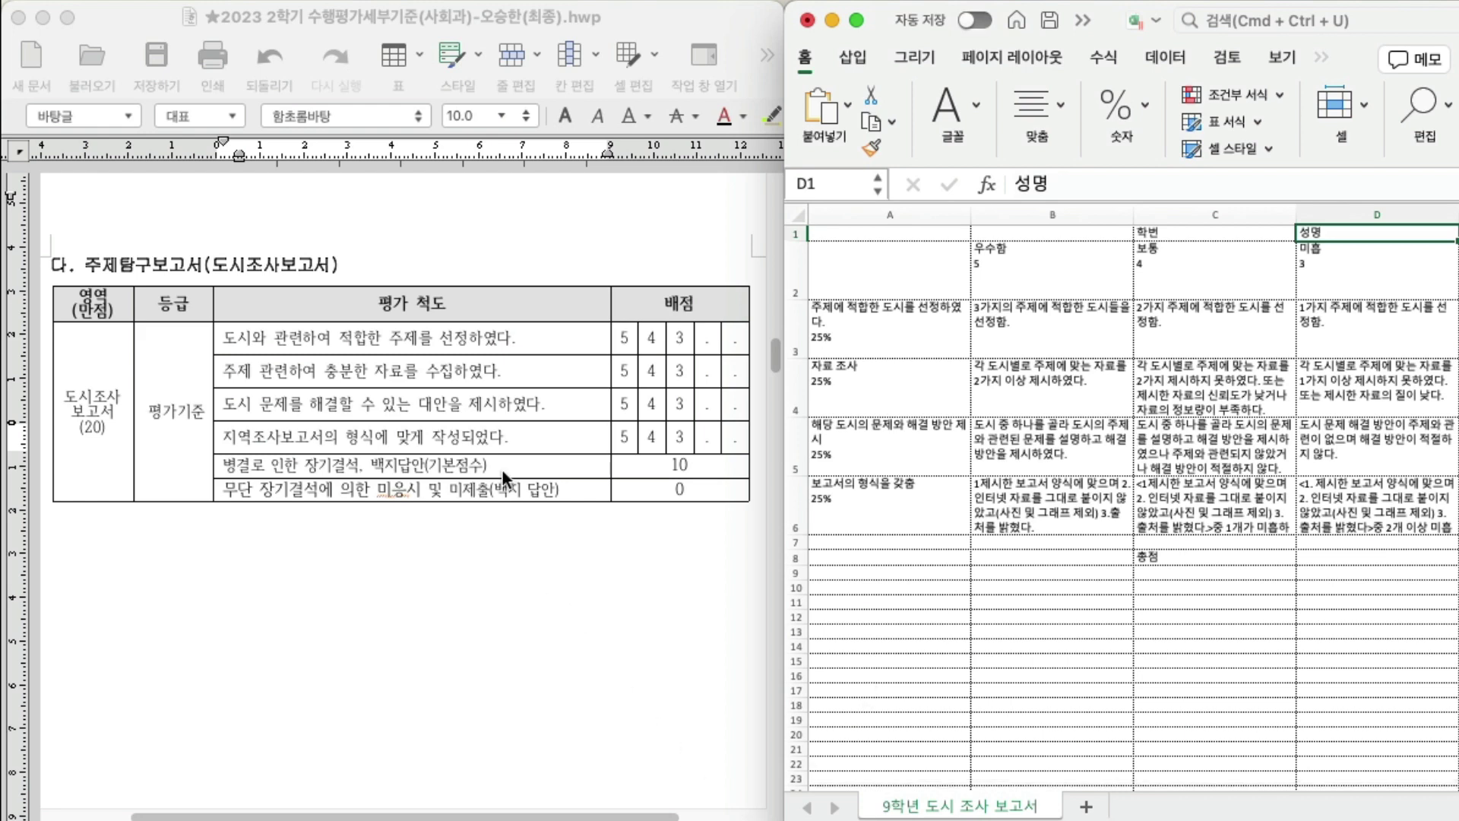
pyautogui.click(477, 435)
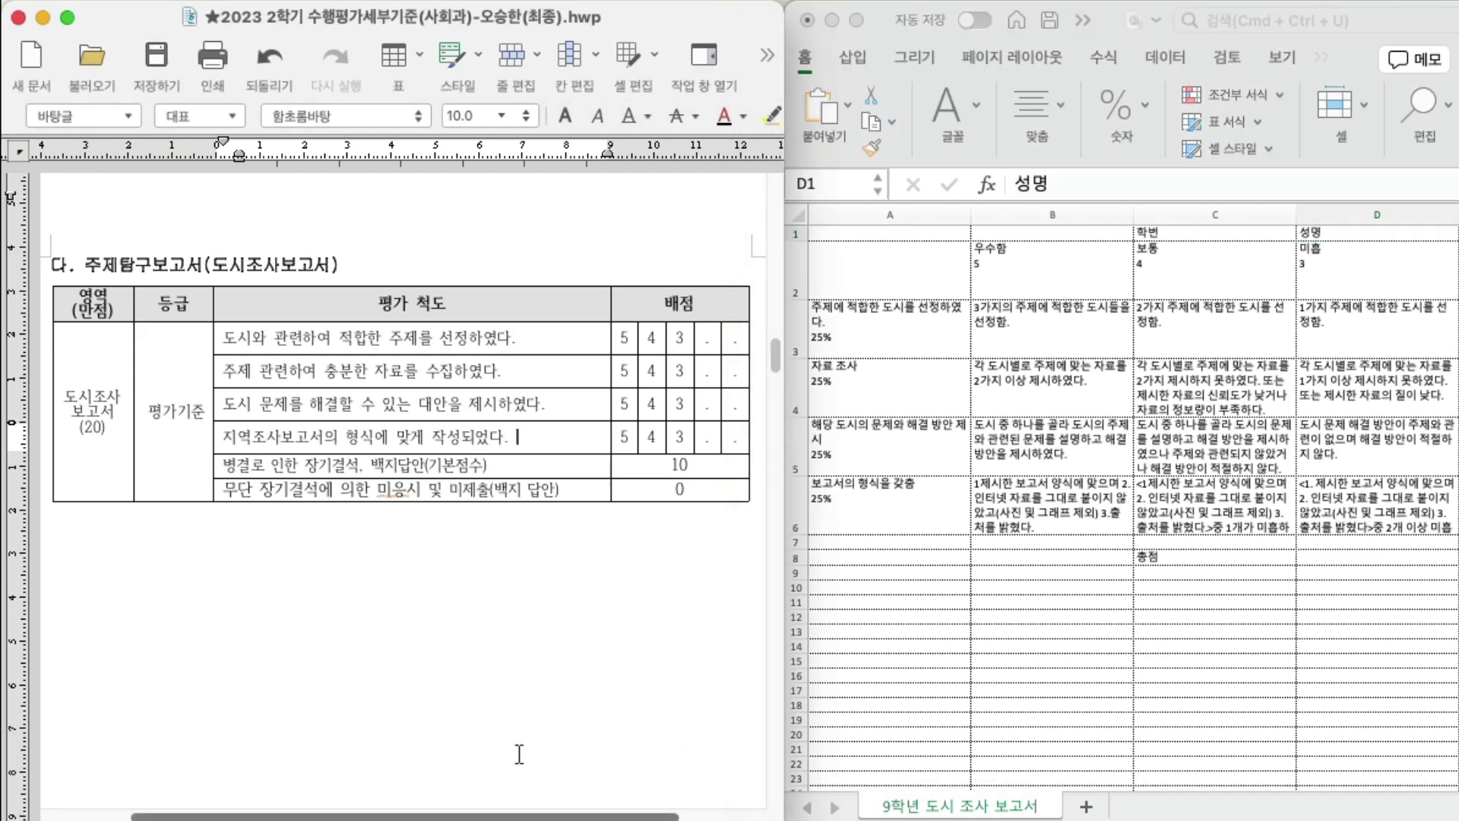
# Step: Put the spreadsheet away, switch to iDoceo and save the open 9학년 도시 조사 보고서 rubric
pyautogui.click(831, 19)
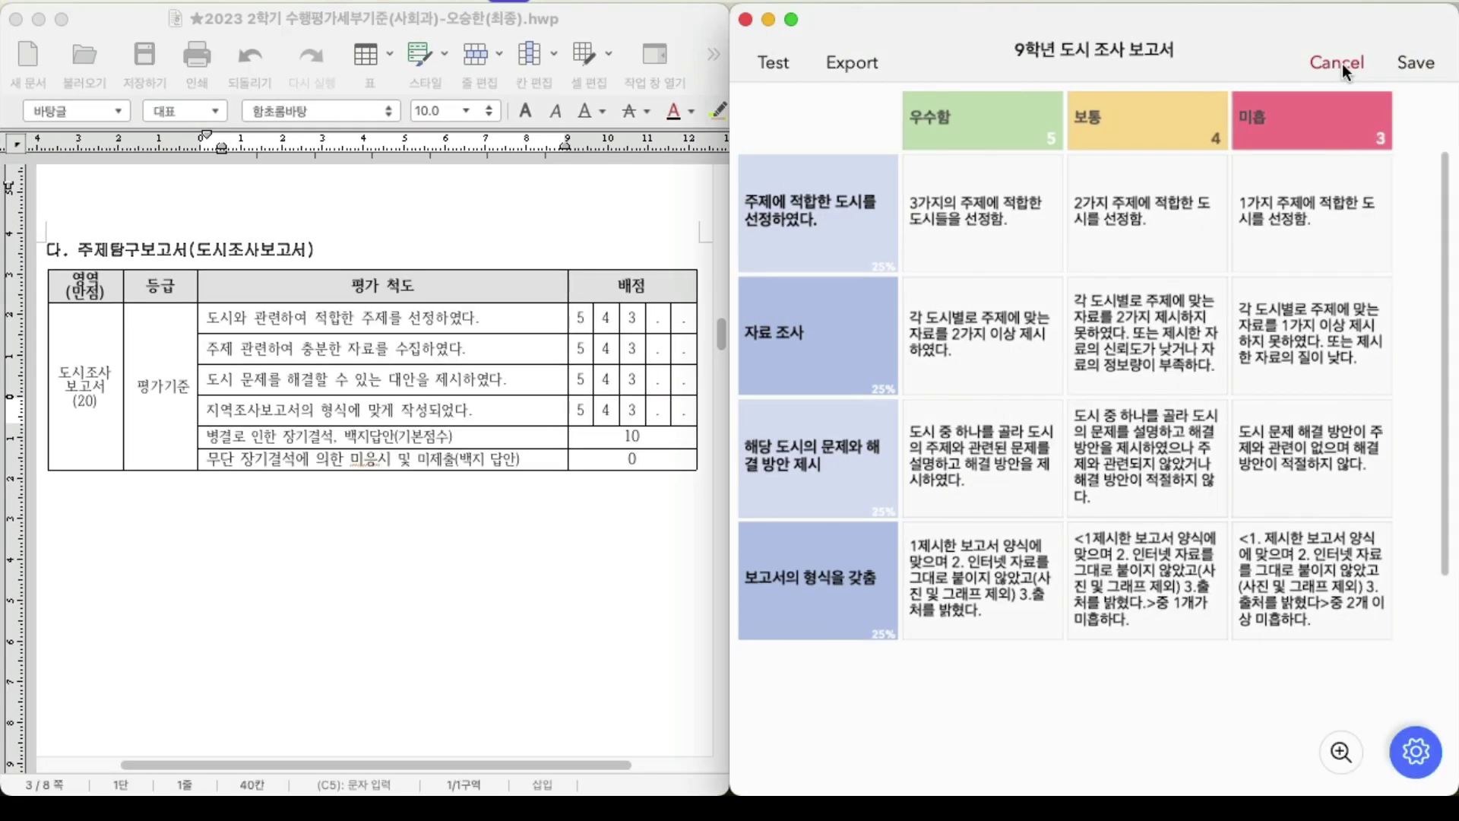
pyautogui.click(1439, 64)
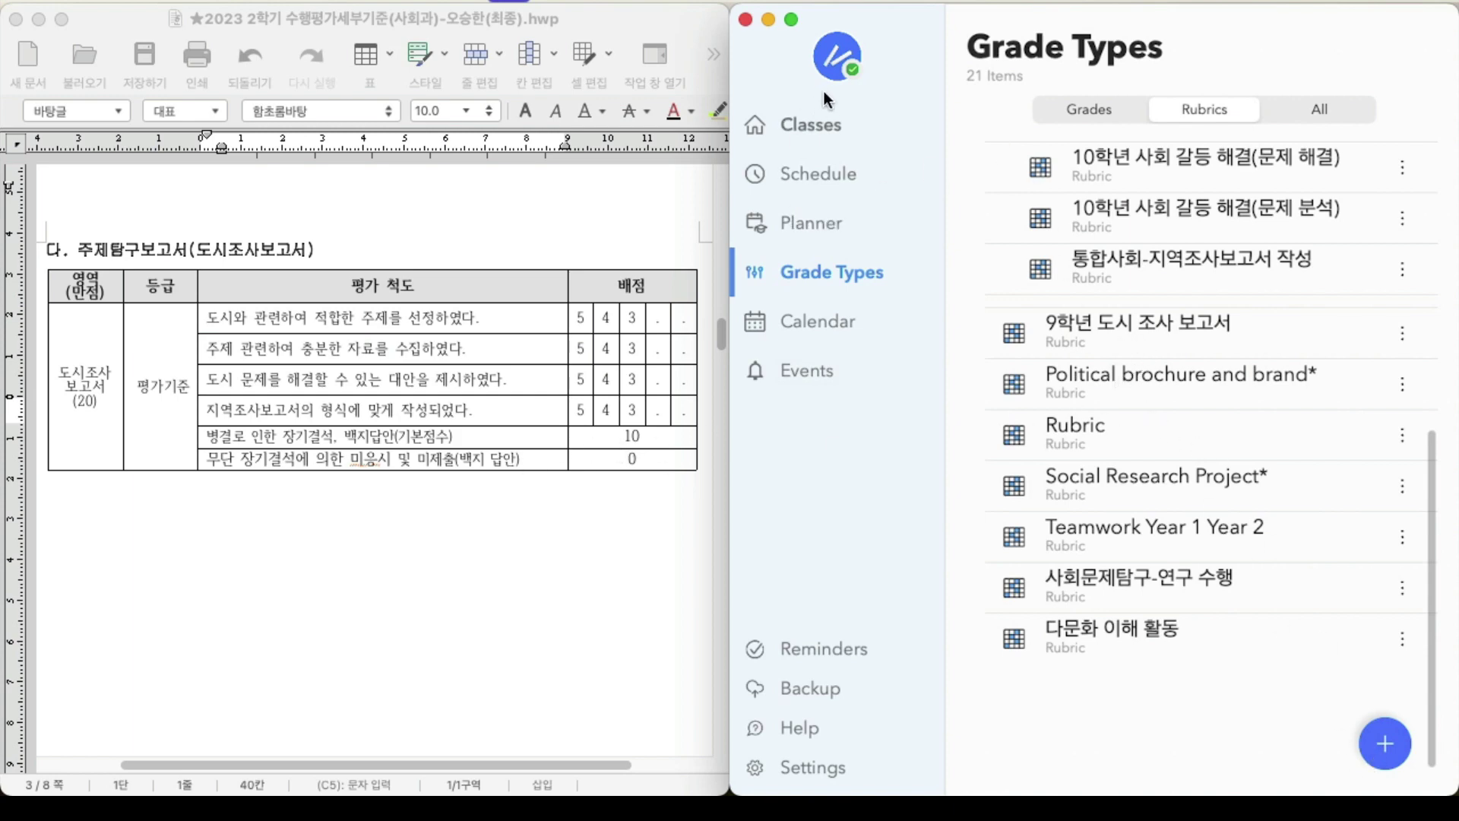
# Step: Go to Grade Types & Rubrics and look over its separate lists of grades and rubrics
pyautogui.click(836, 57)
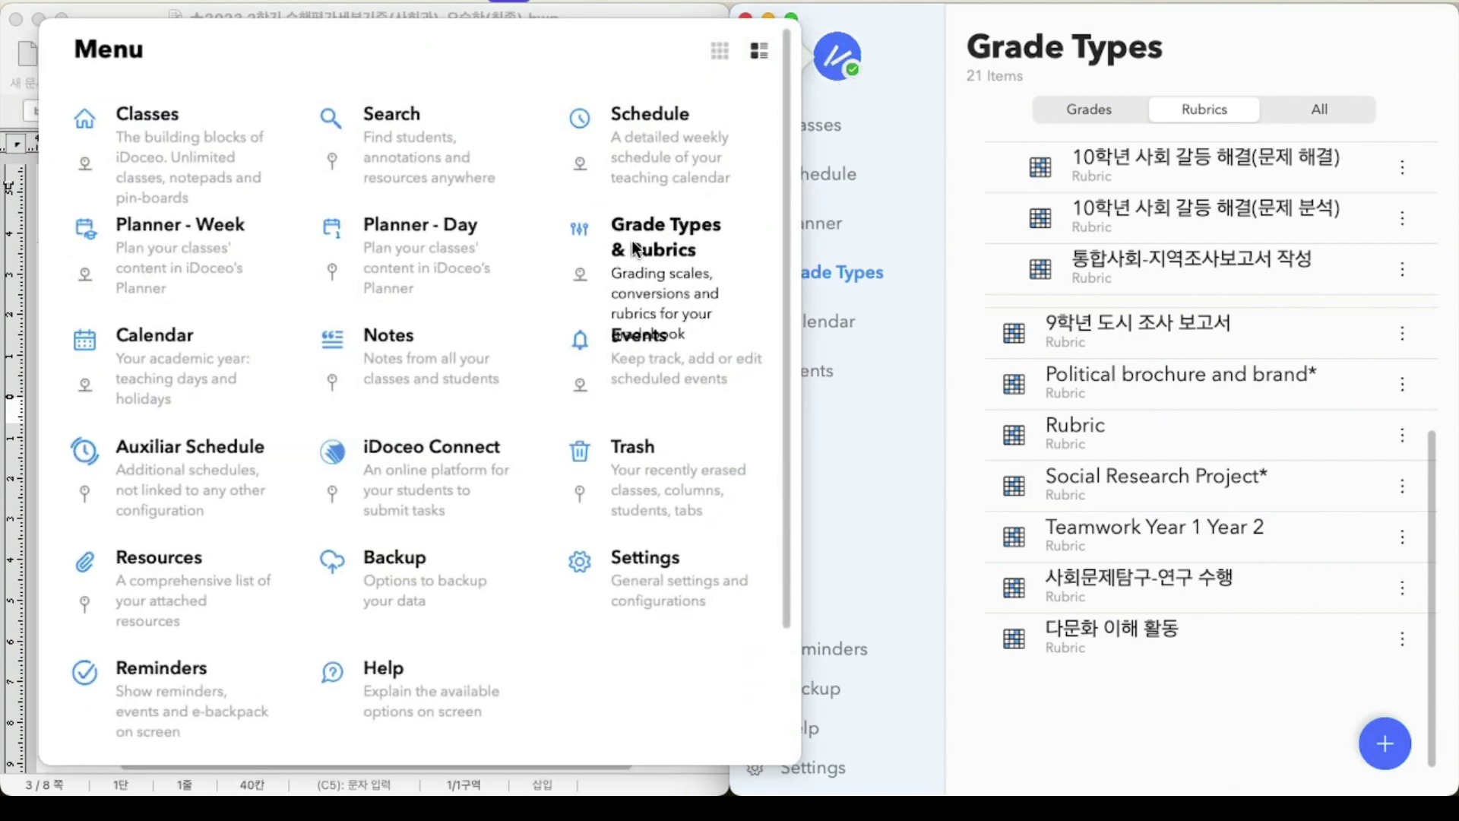
pyautogui.click(672, 256)
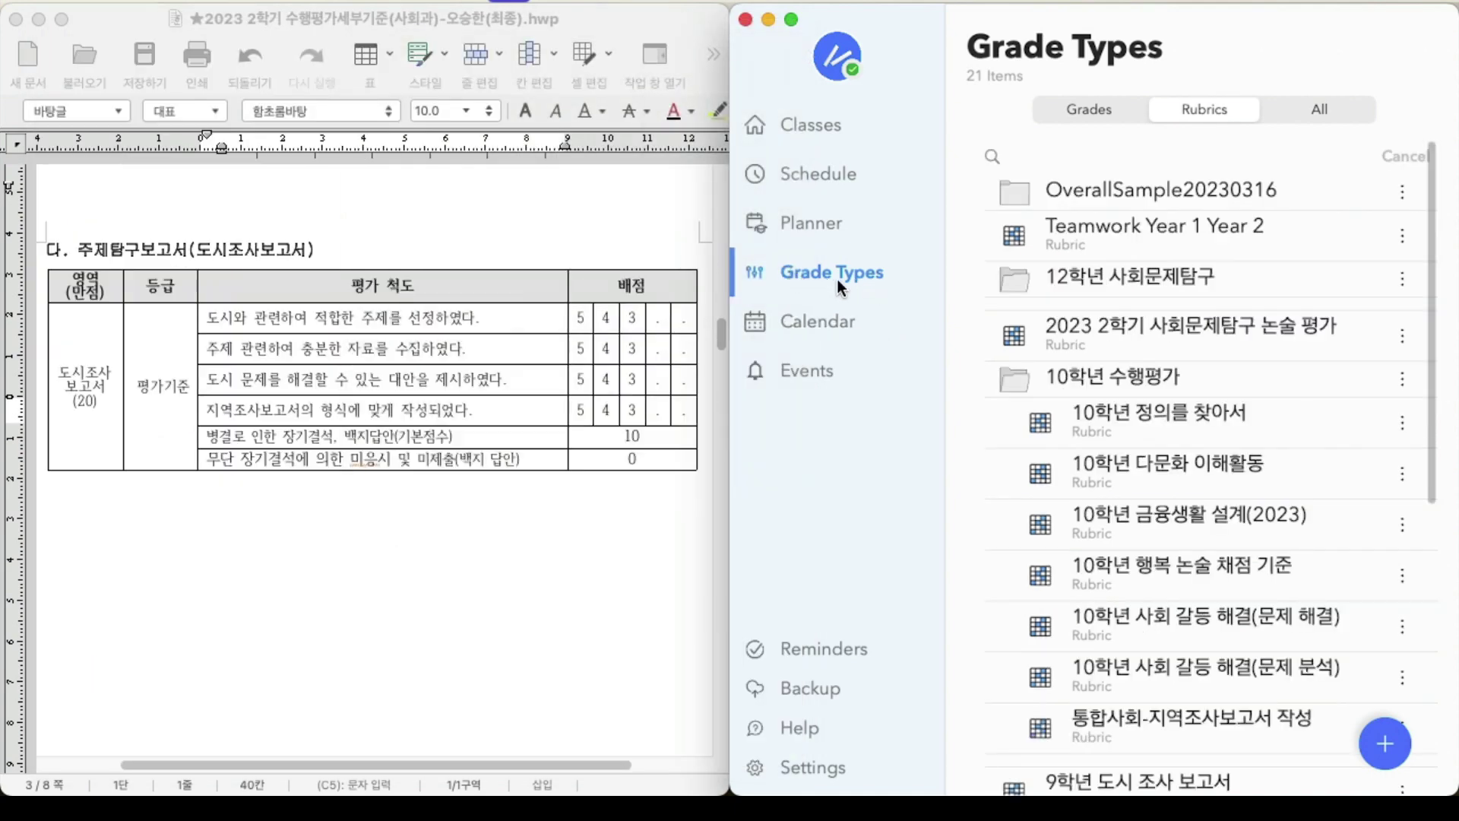
pyautogui.click(1097, 116)
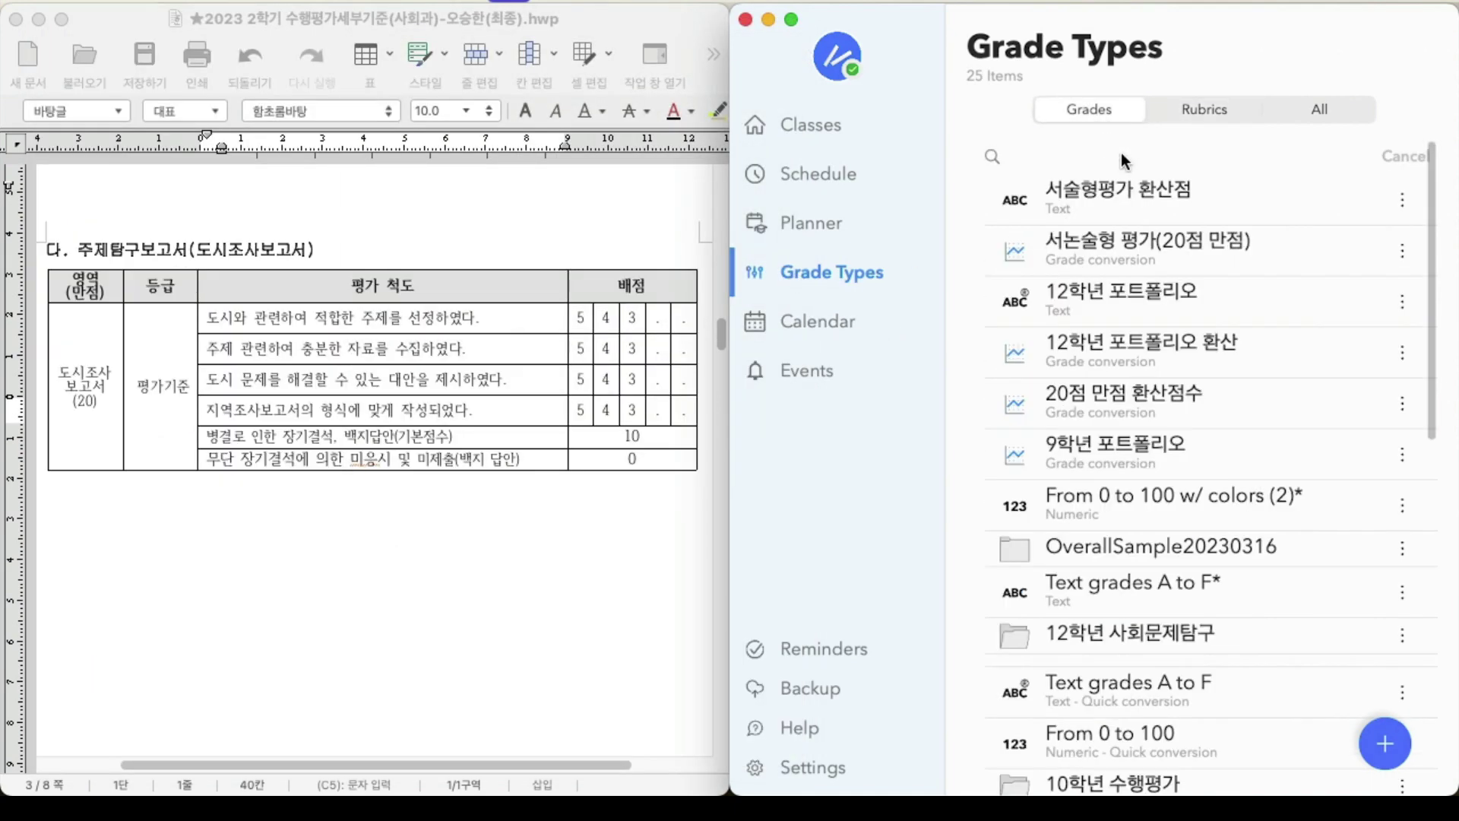
pyautogui.click(1193, 108)
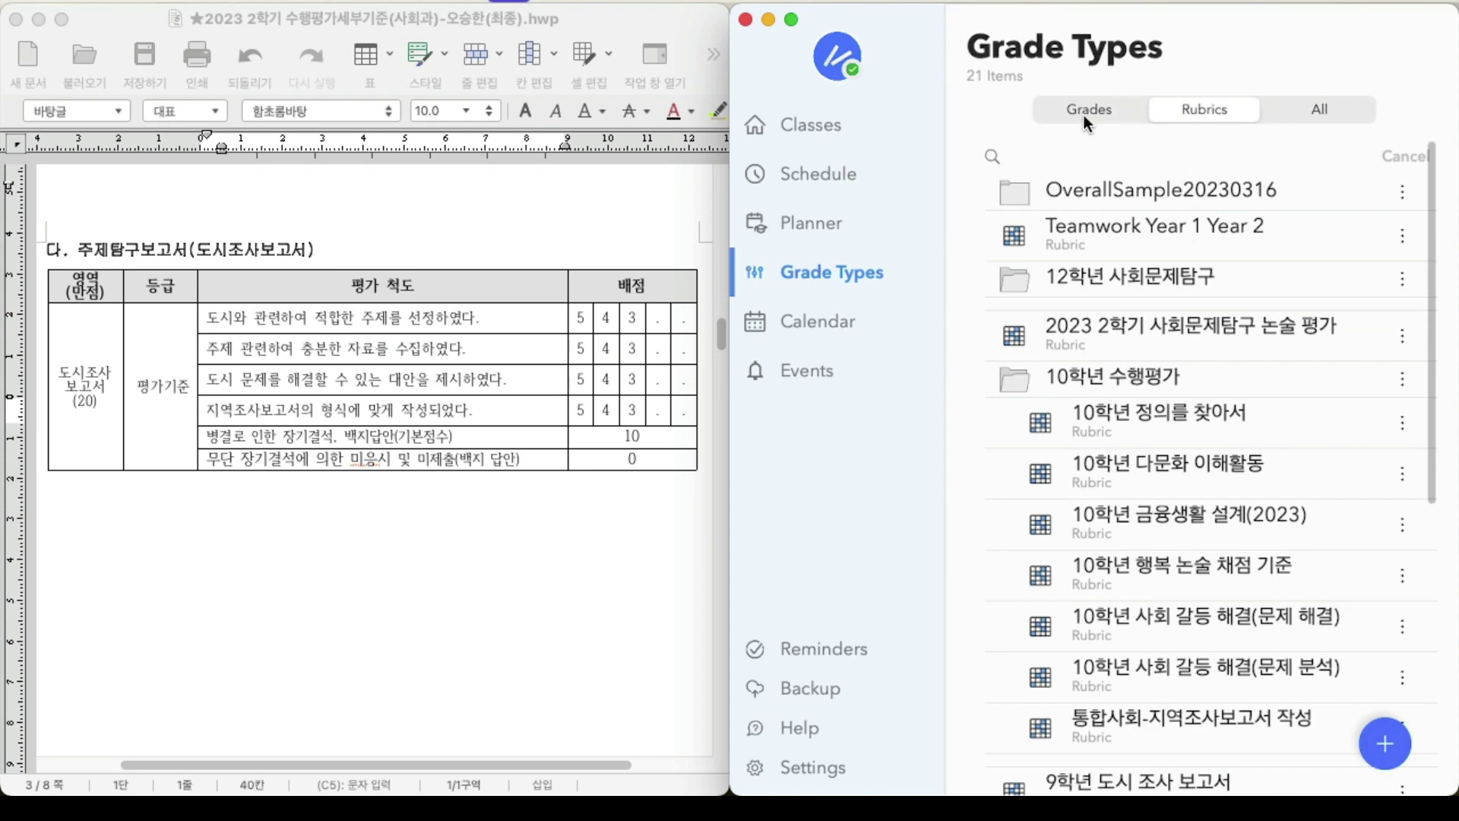
pyautogui.scroll(-1, 1122, 433)
pyautogui.scroll(1, 1125, 443)
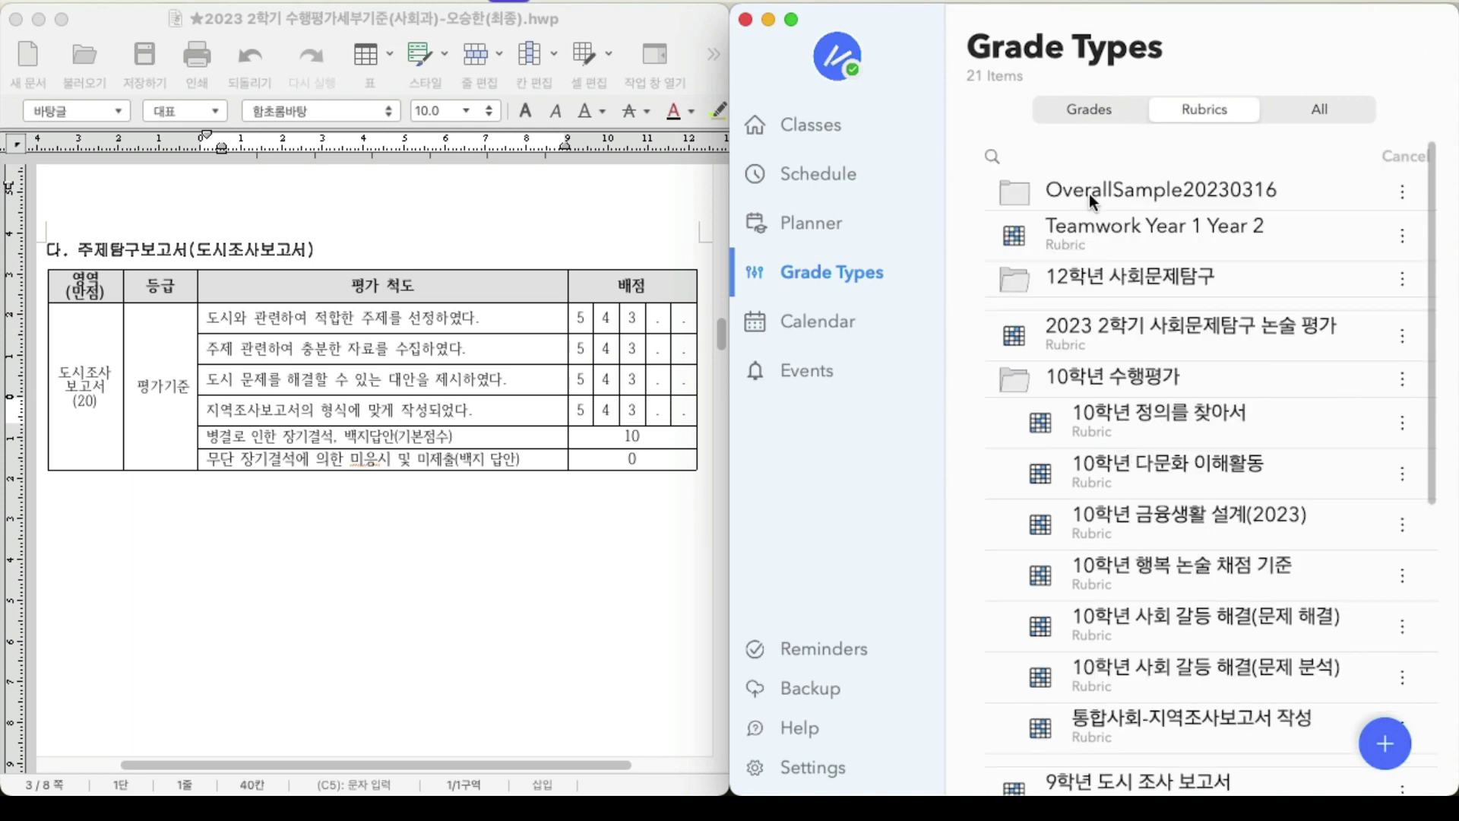
# Step: Examine the score-to-percentage settings of the 서술형평가 환산점 and 12학년 포트폴리오 grade types
pyautogui.click(1087, 118)
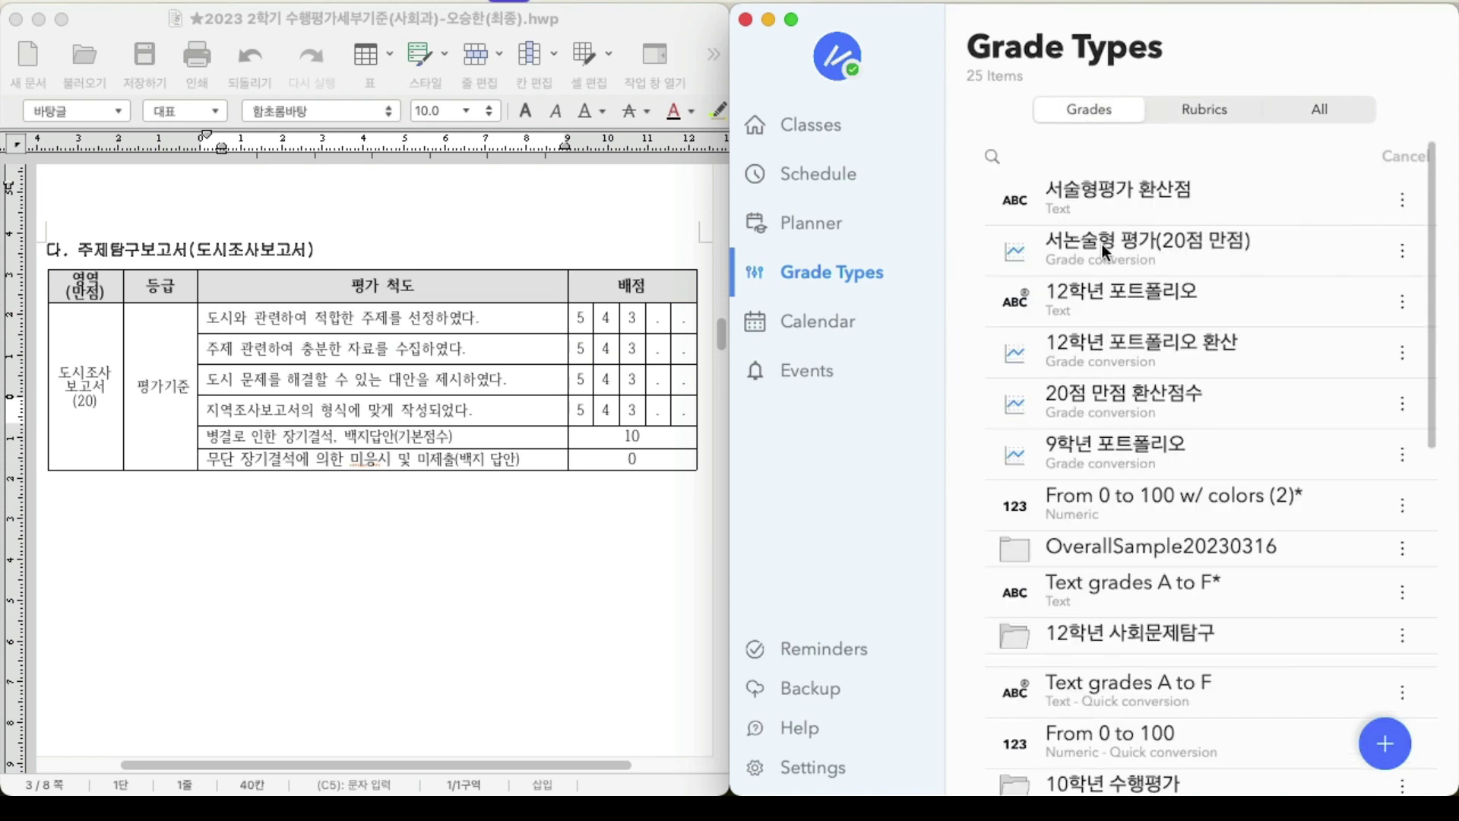
pyautogui.click(1095, 194)
pyautogui.scroll(-3, 1239, 357)
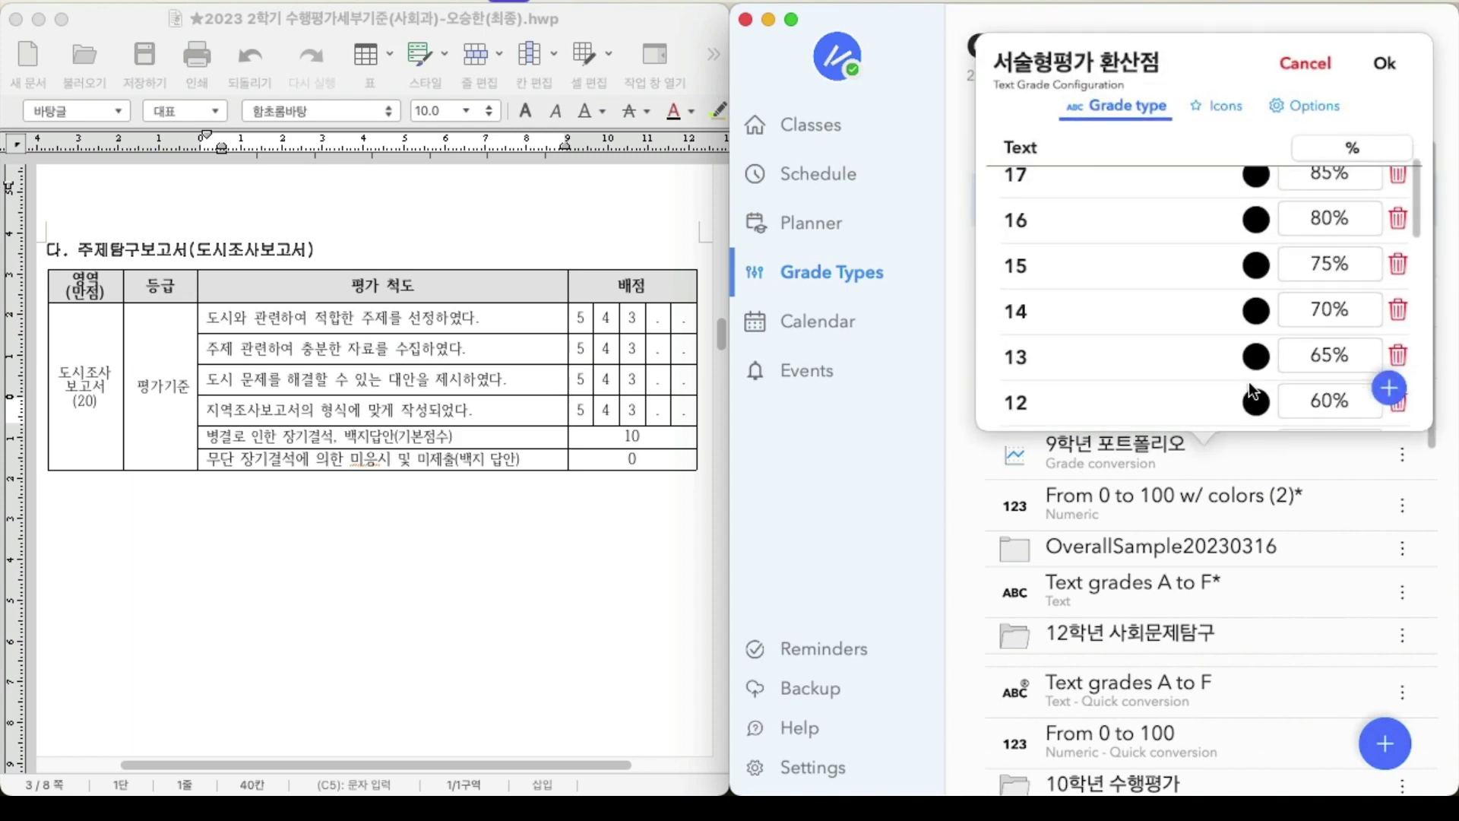
pyautogui.click(1288, 72)
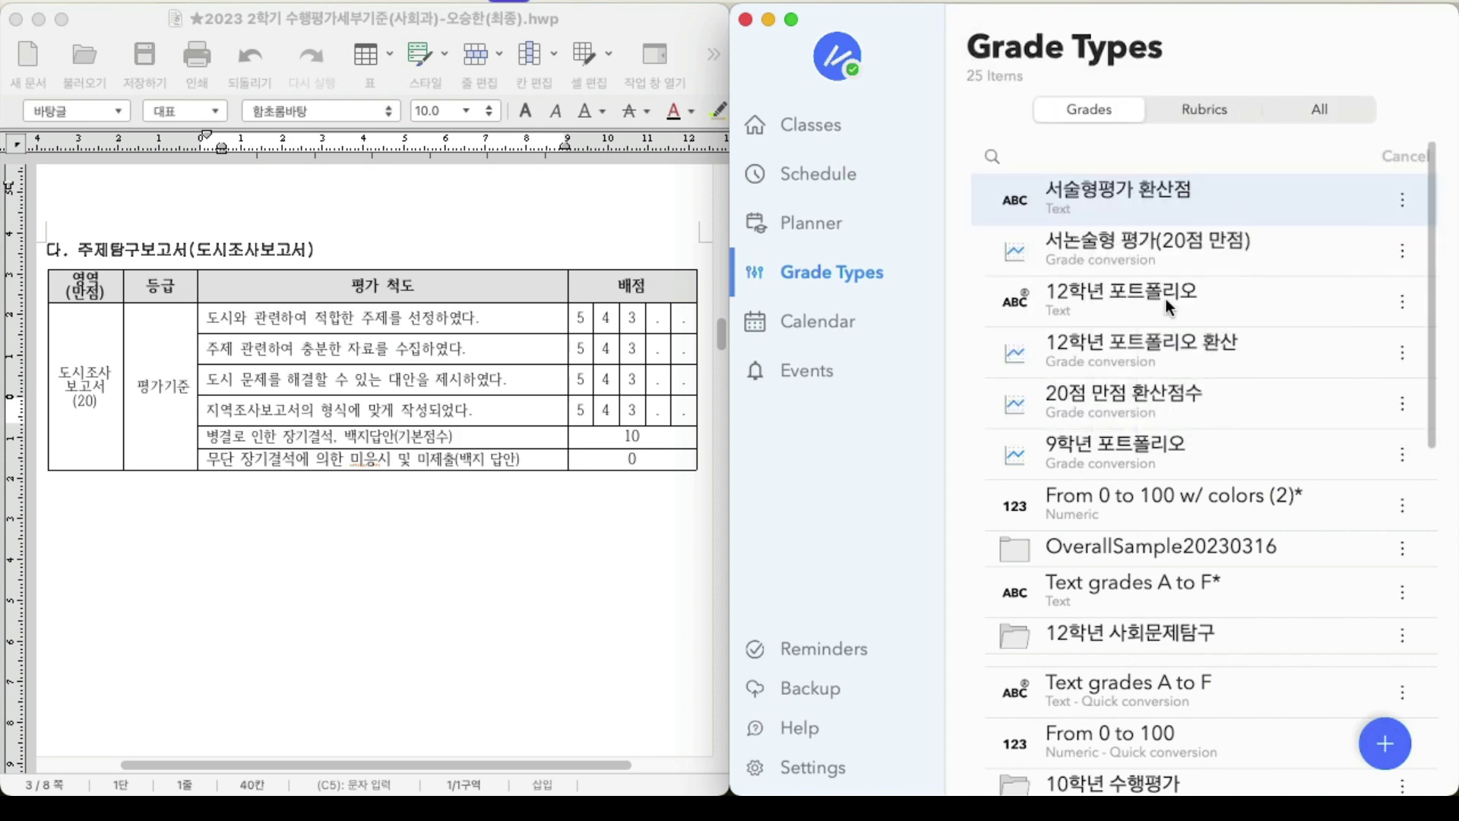
pyautogui.click(1122, 203)
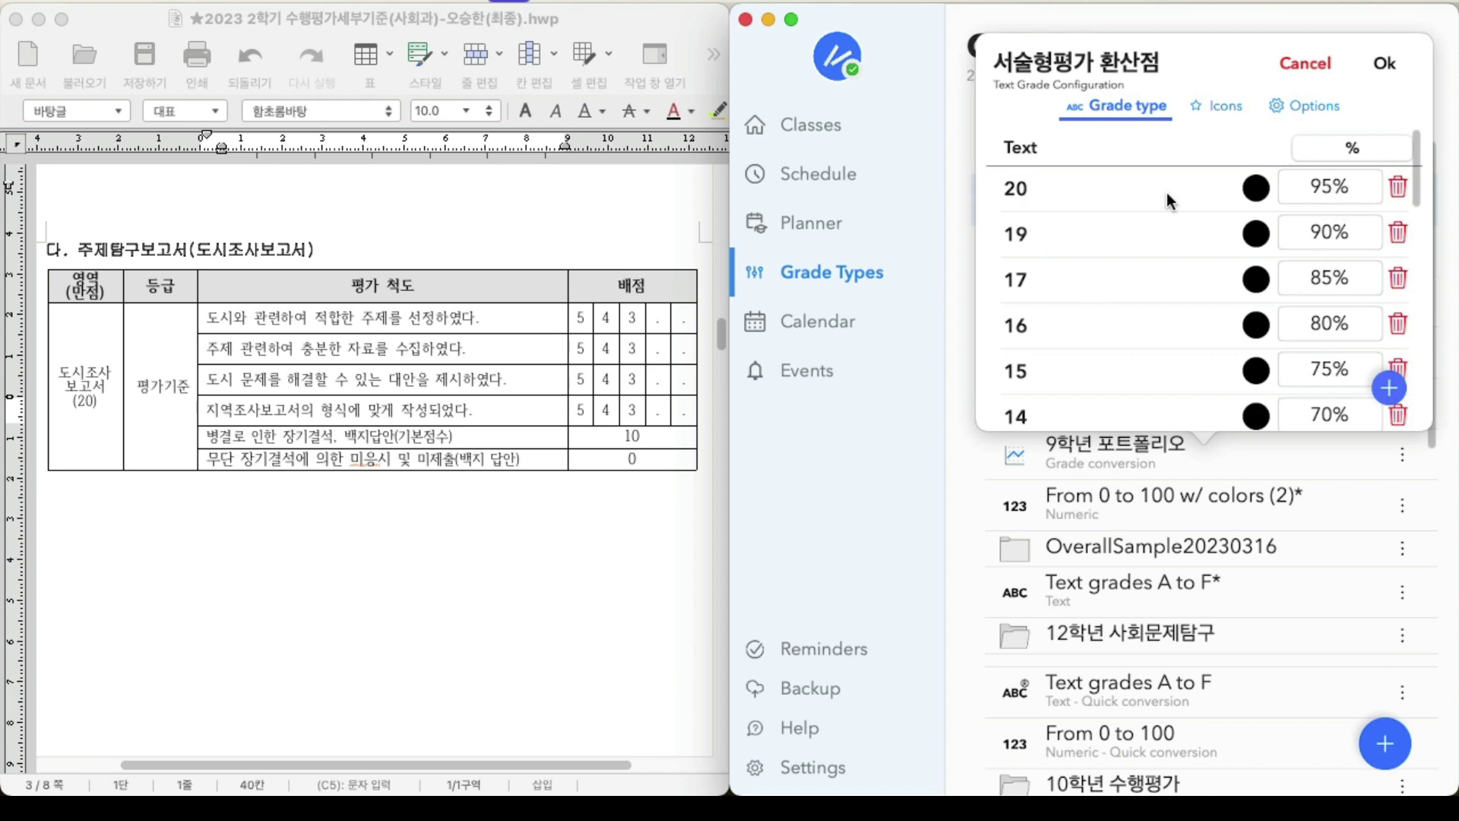
pyautogui.click(1305, 73)
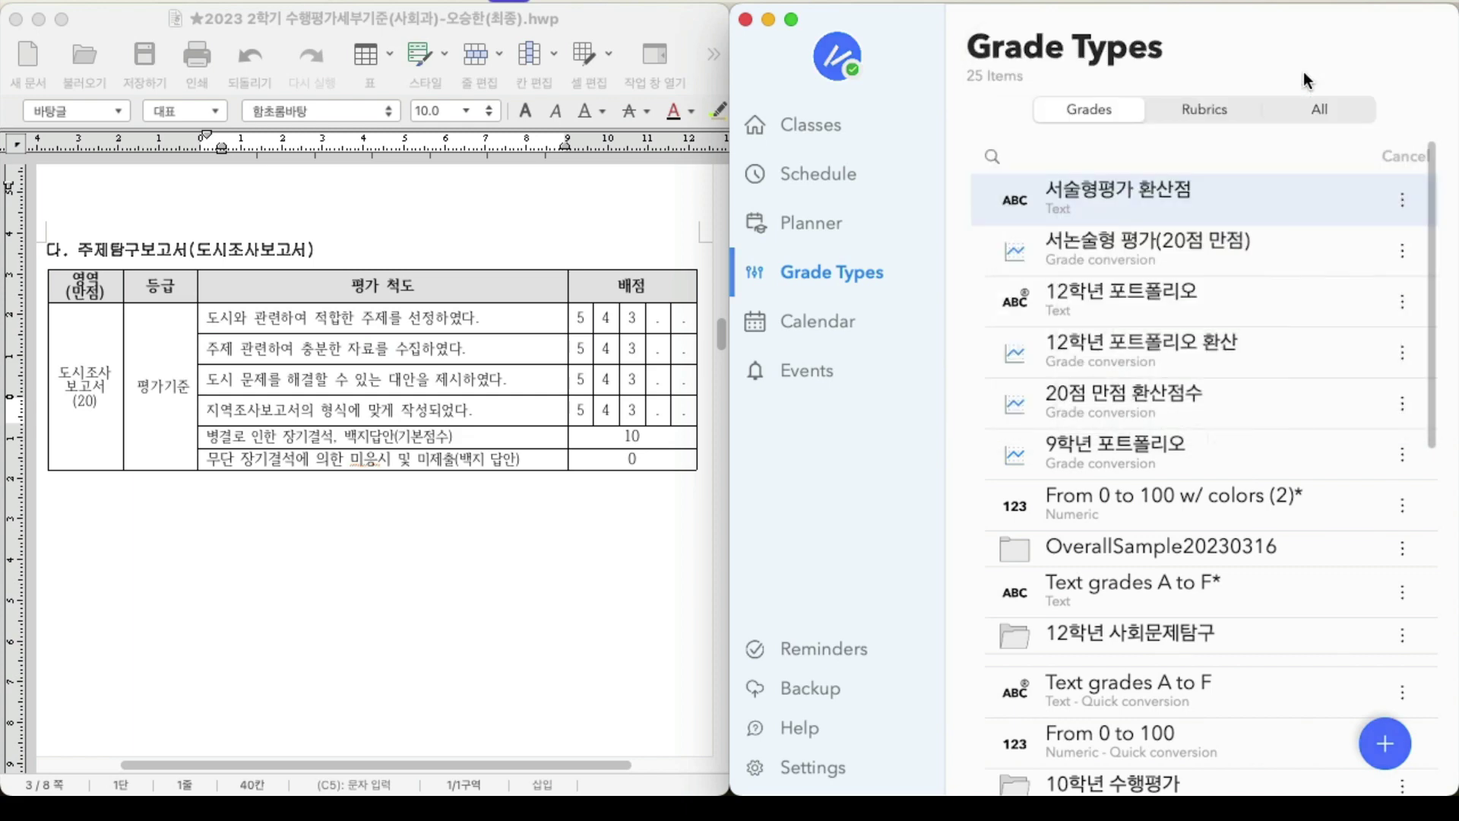
pyautogui.click(1128, 304)
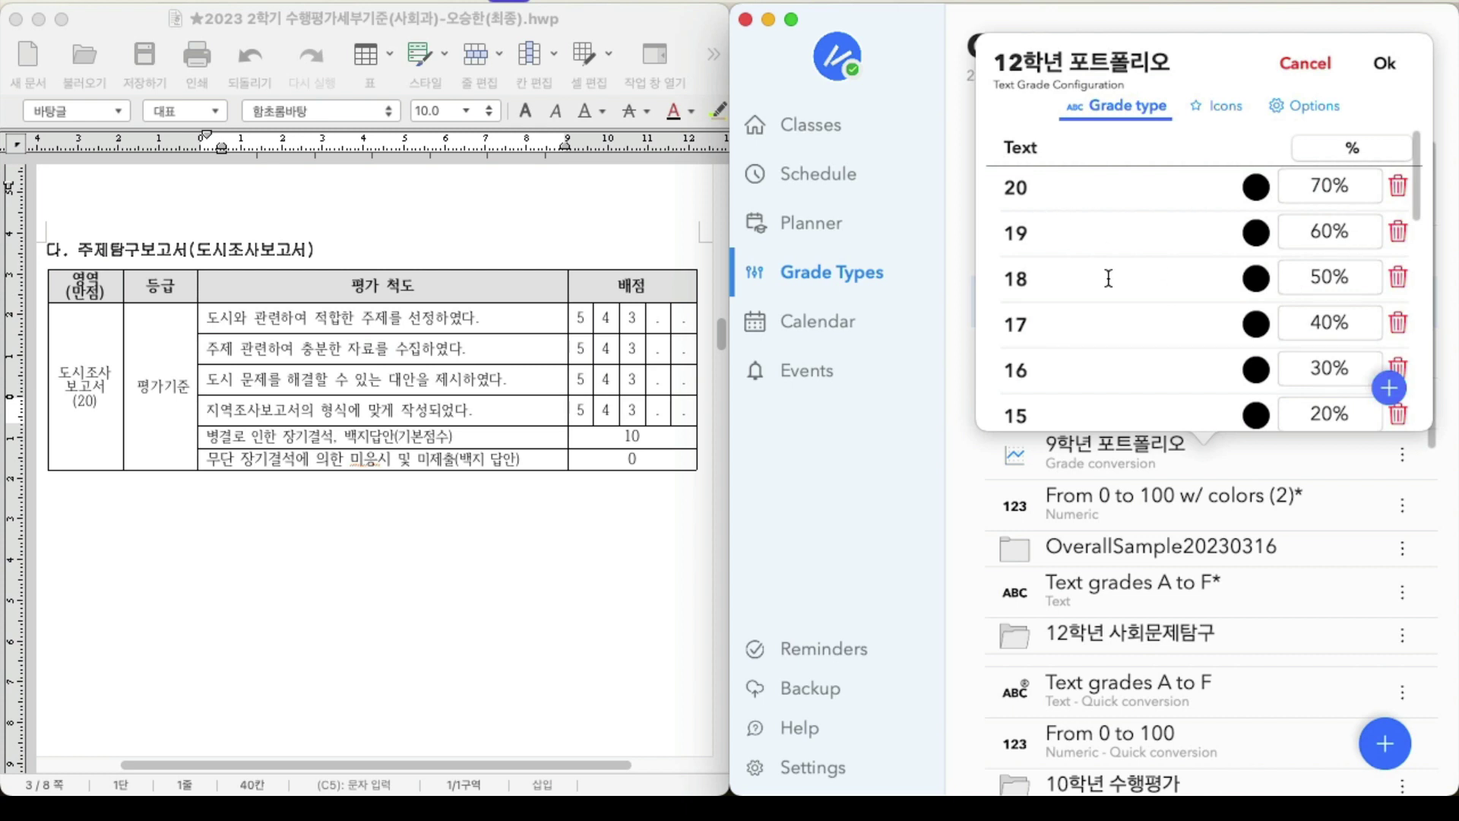
pyautogui.click(1315, 67)
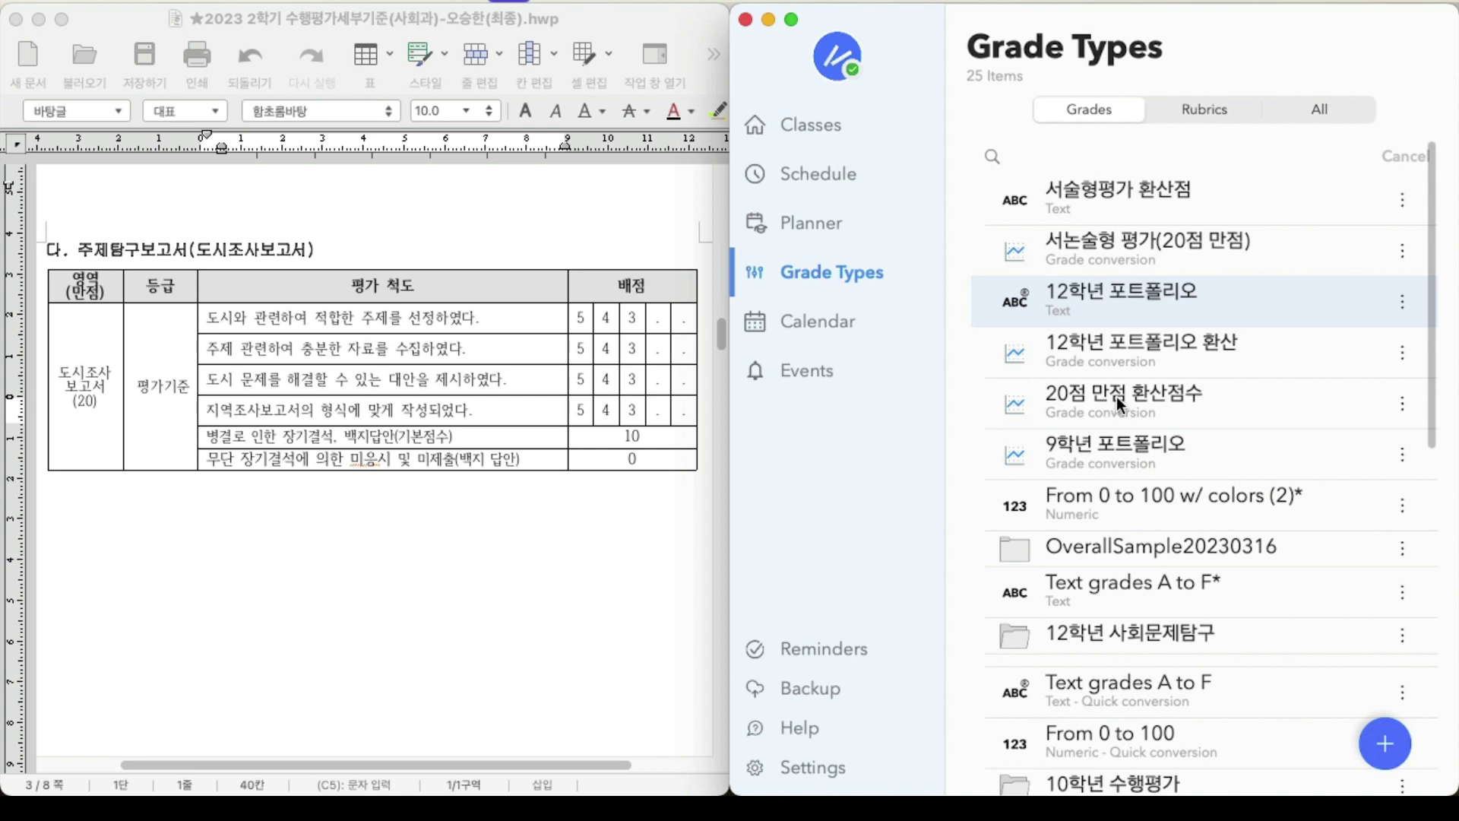
# Step: Browse the saved rubrics and see how the 10학년 수행평가 folder collapses and expands to group its rubrics
pyautogui.click(1237, 112)
pyautogui.scroll(-5, 1187, 262)
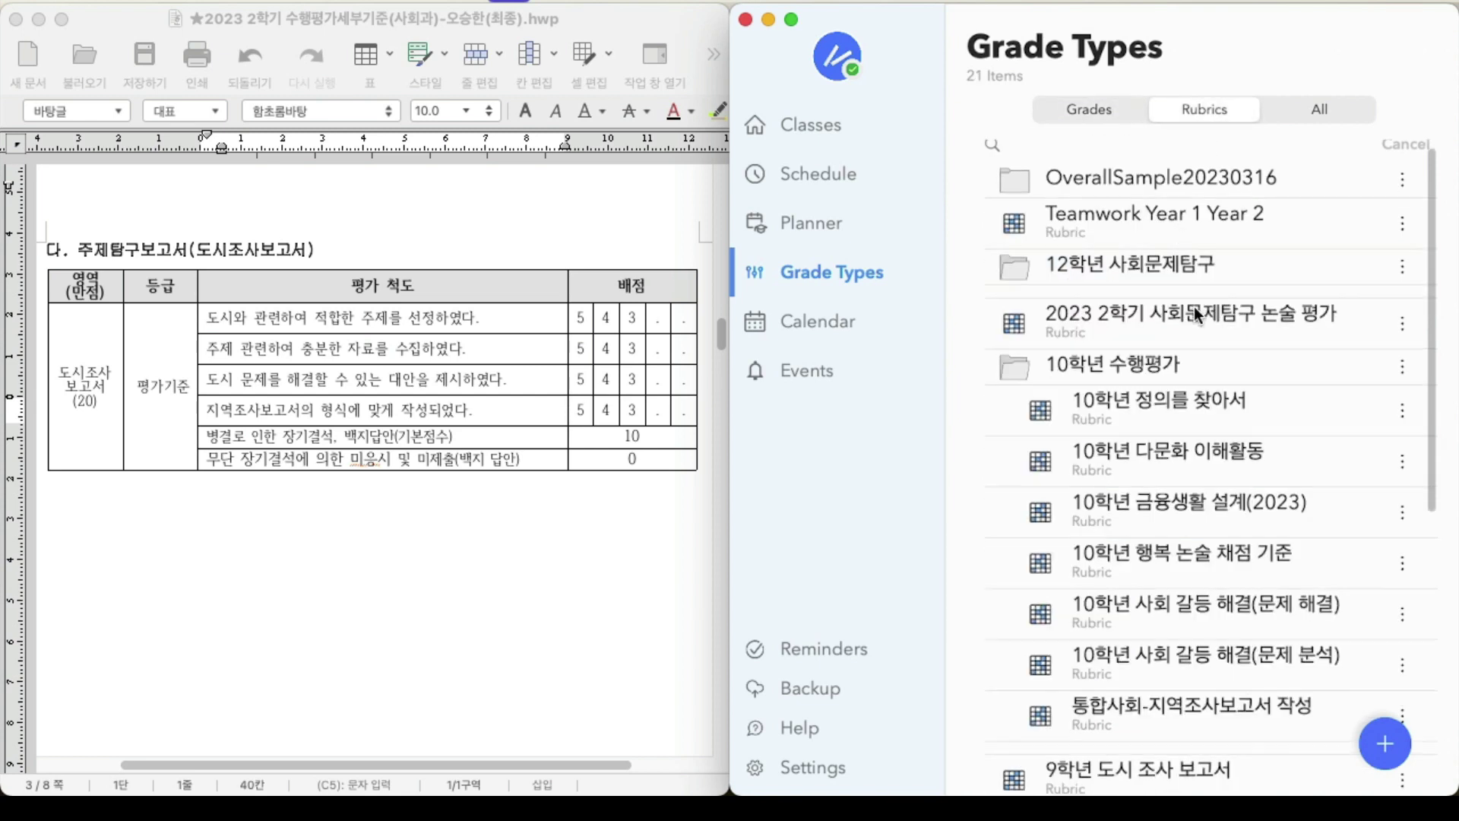
pyautogui.scroll(3, 1187, 330)
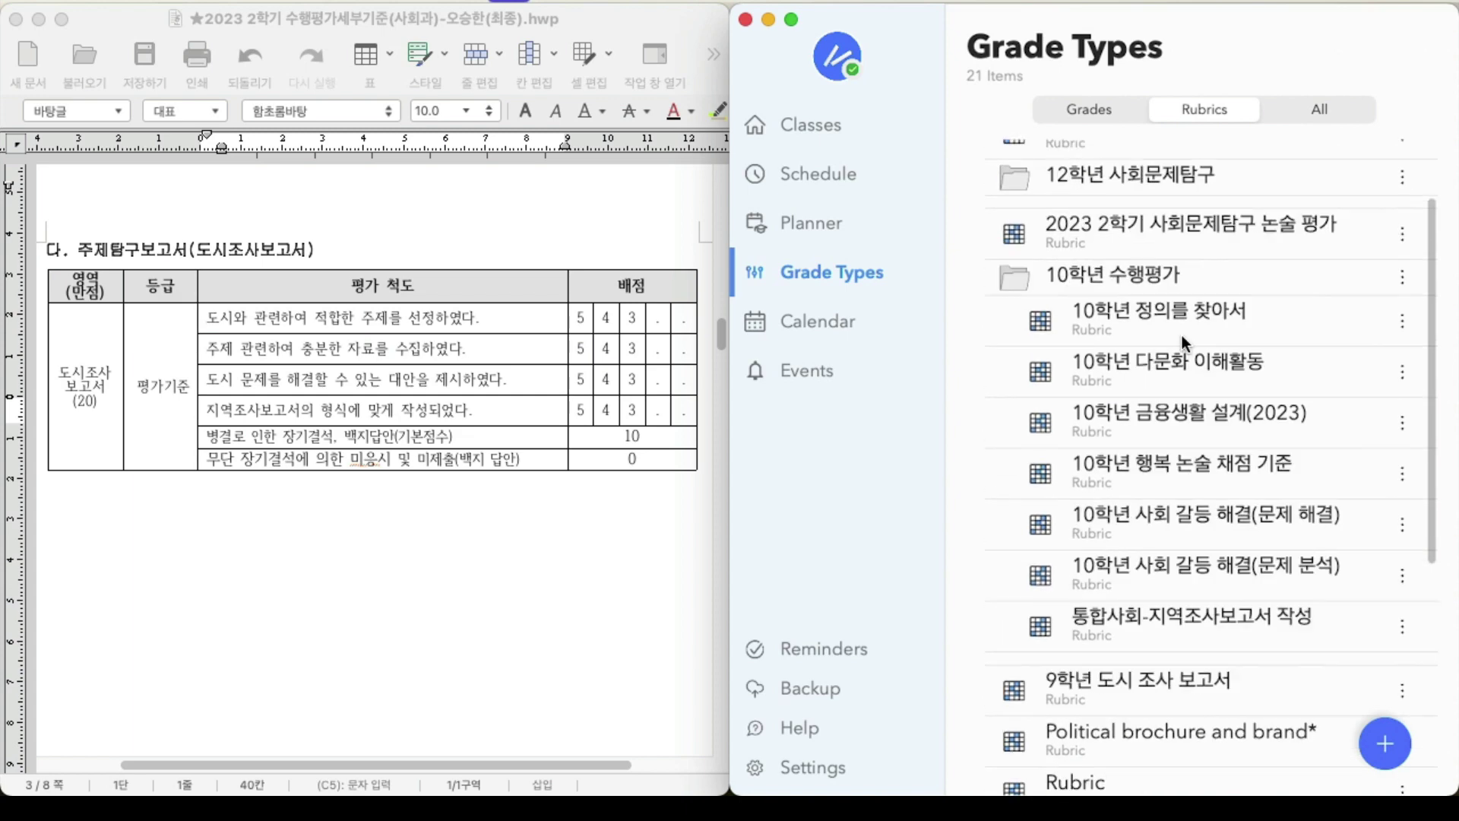
pyautogui.click(1073, 286)
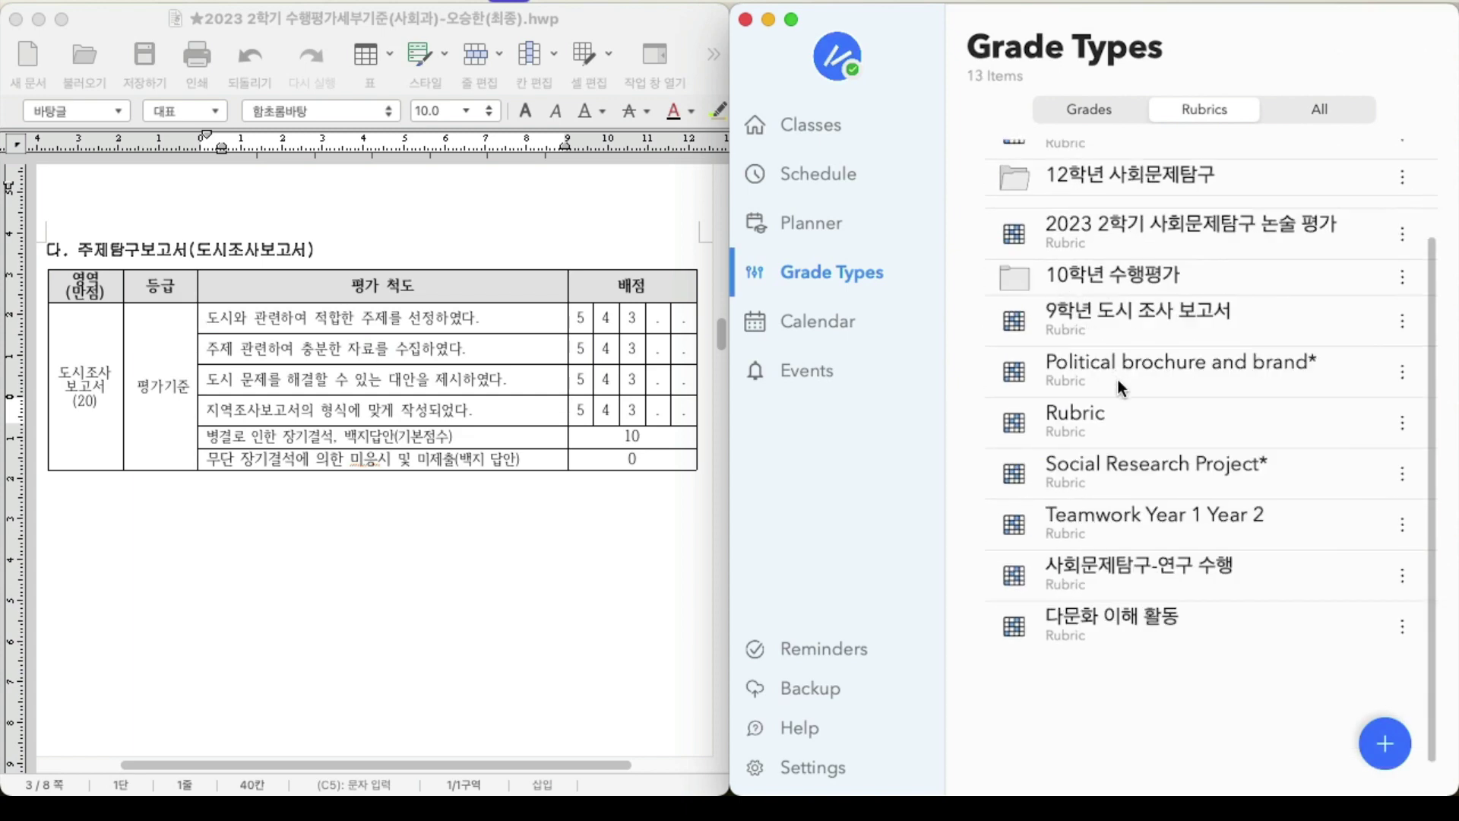
pyautogui.click(1091, 187)
pyautogui.click(1093, 274)
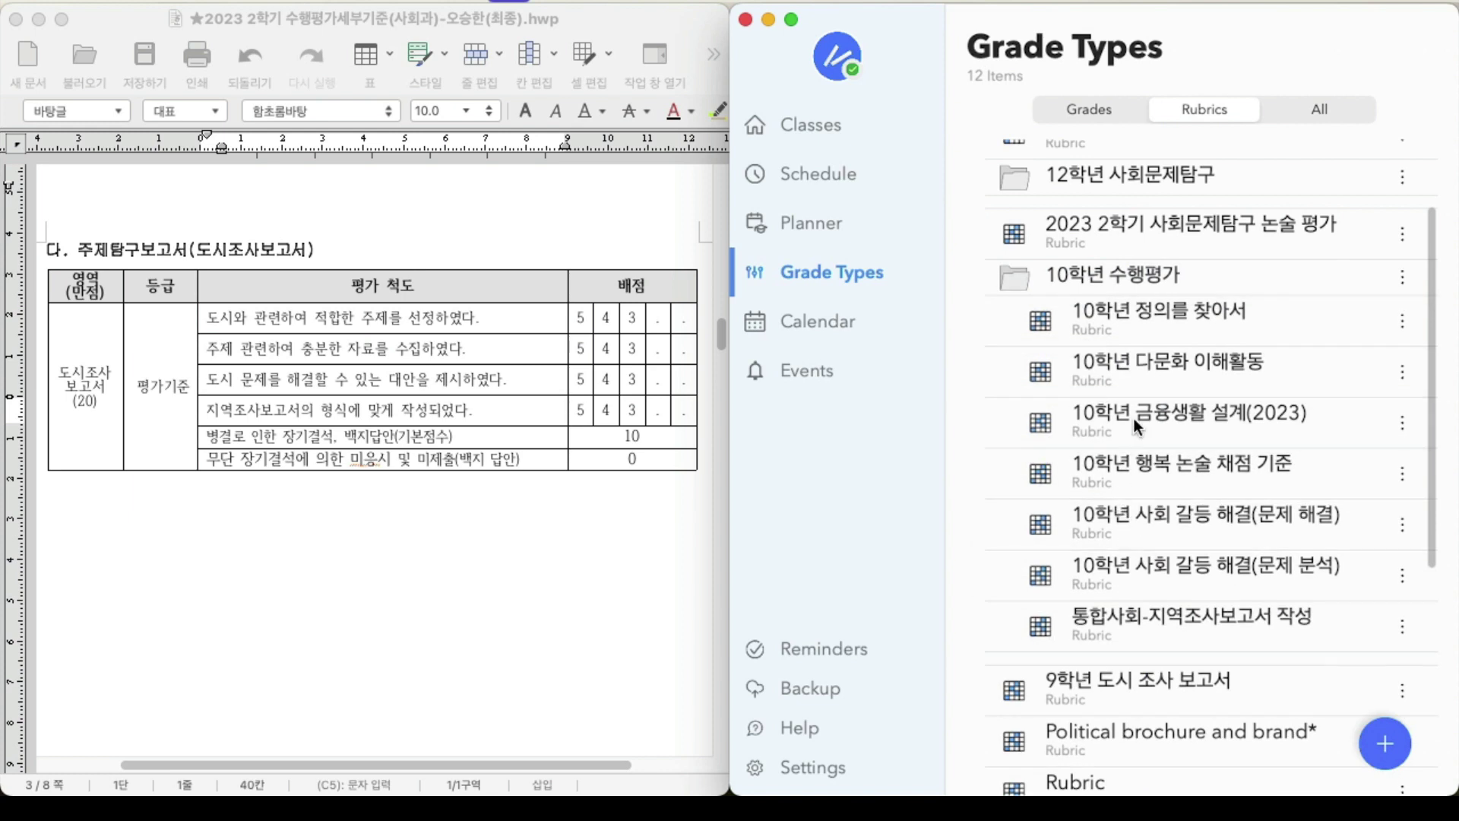
pyautogui.scroll(-1, 1117, 563)
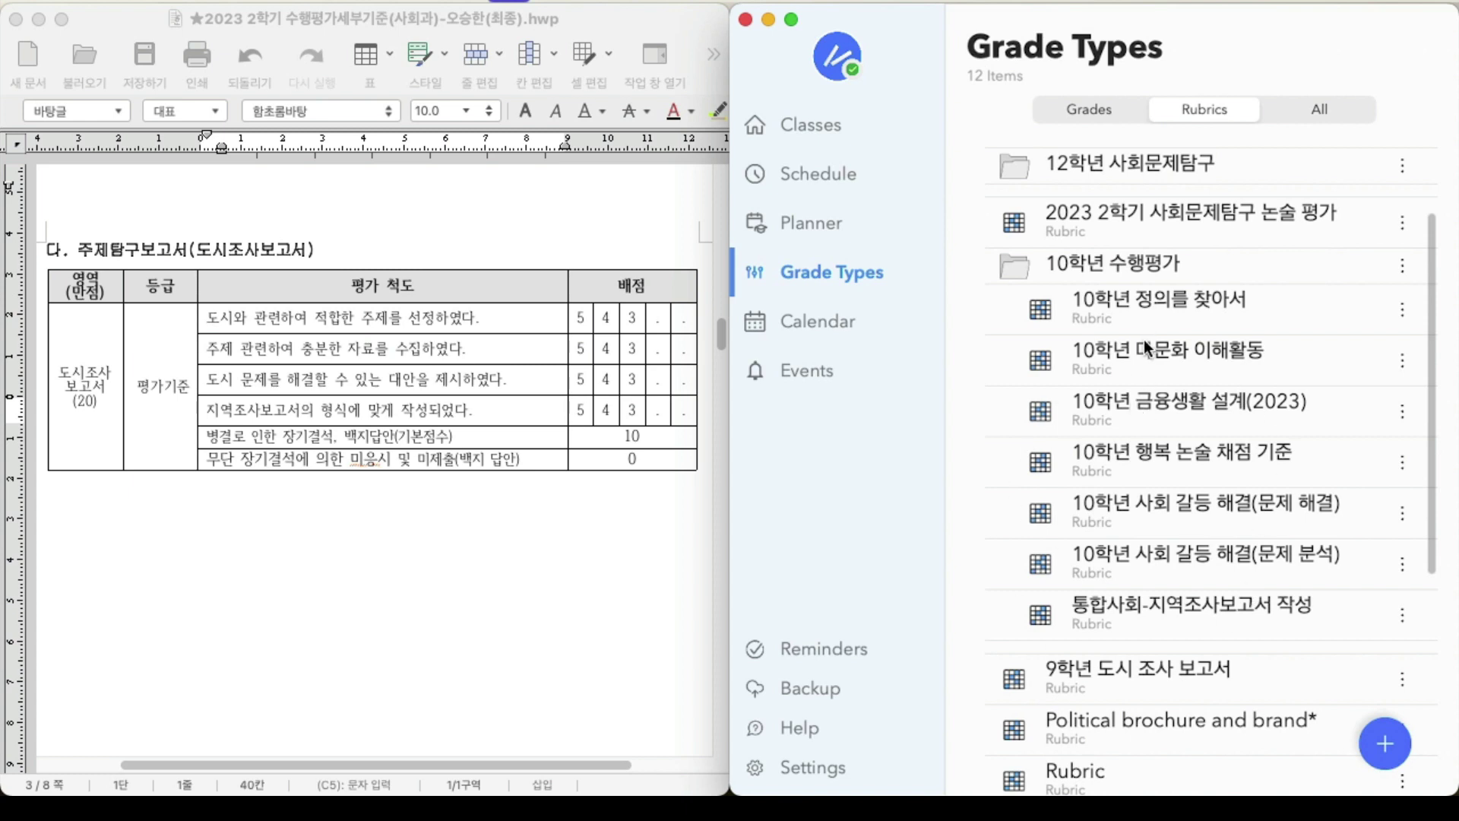
pyautogui.scroll(3, 1231, 304)
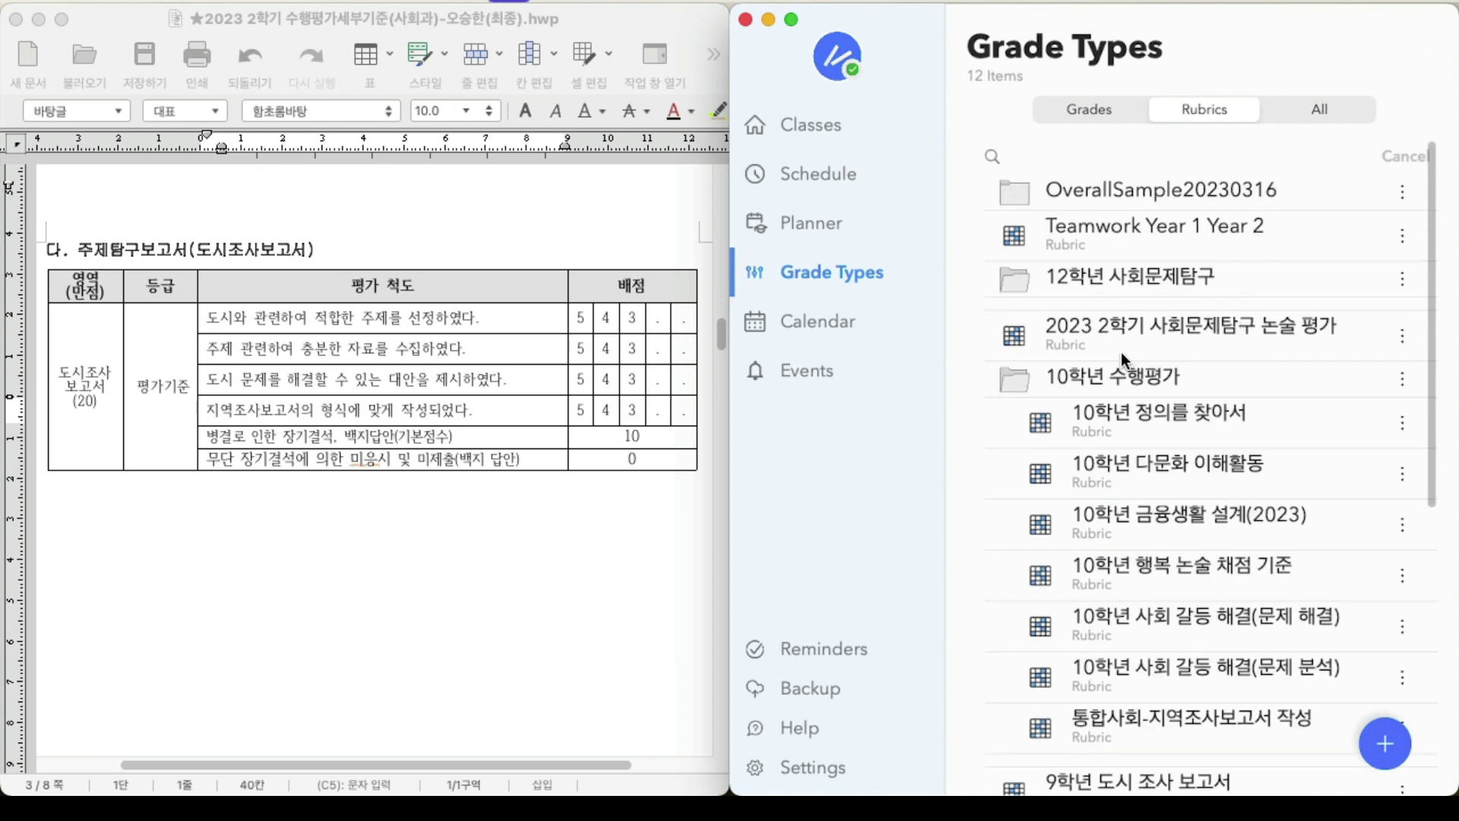
# Step: Create a new rubric named 도시조사보고서 with 3 columns and 4 rows
pyautogui.click(1385, 743)
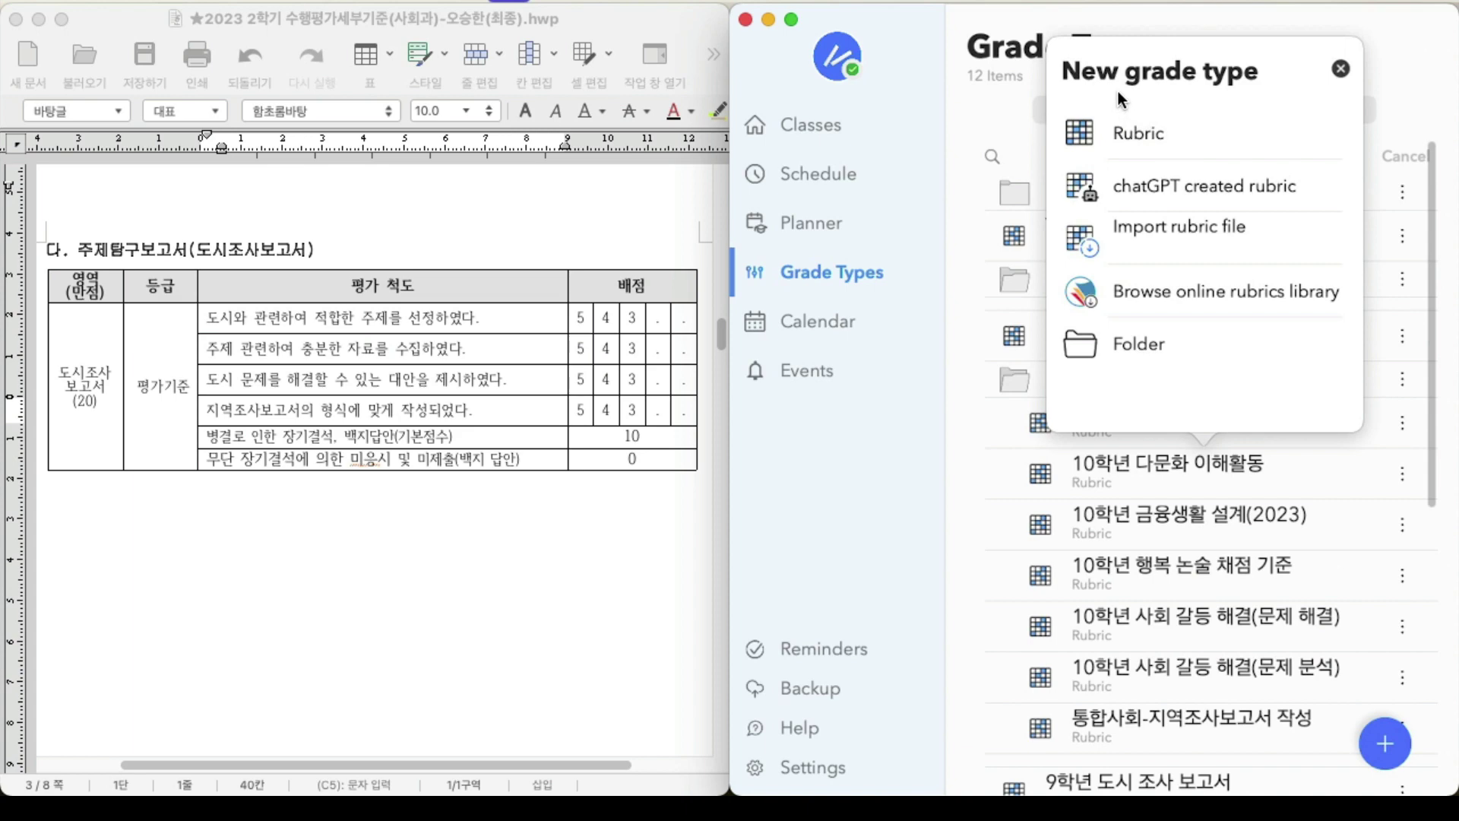
pyautogui.click(1152, 139)
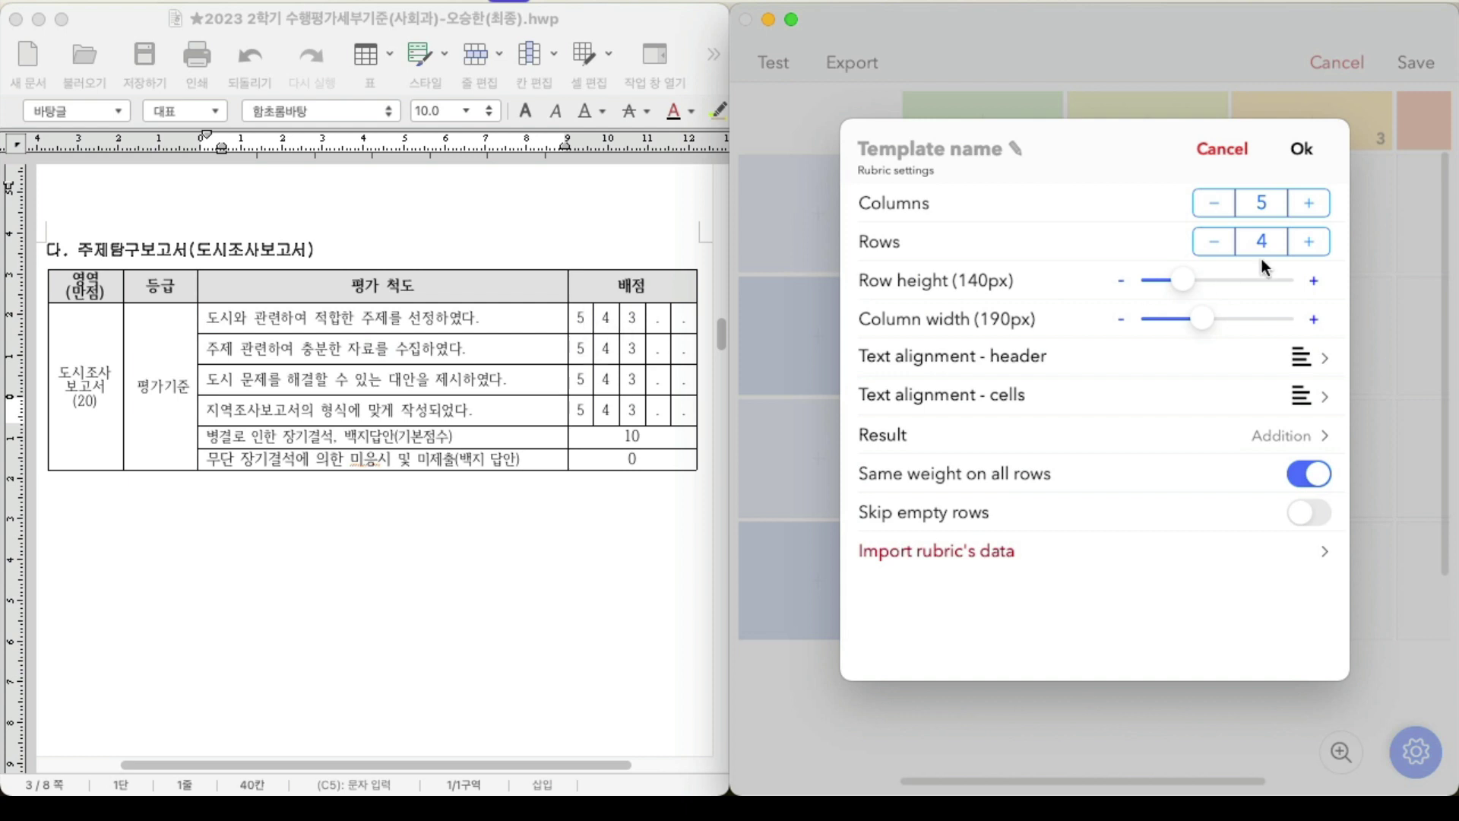
pyautogui.click(1210, 207)
pyautogui.write('도시조사복')
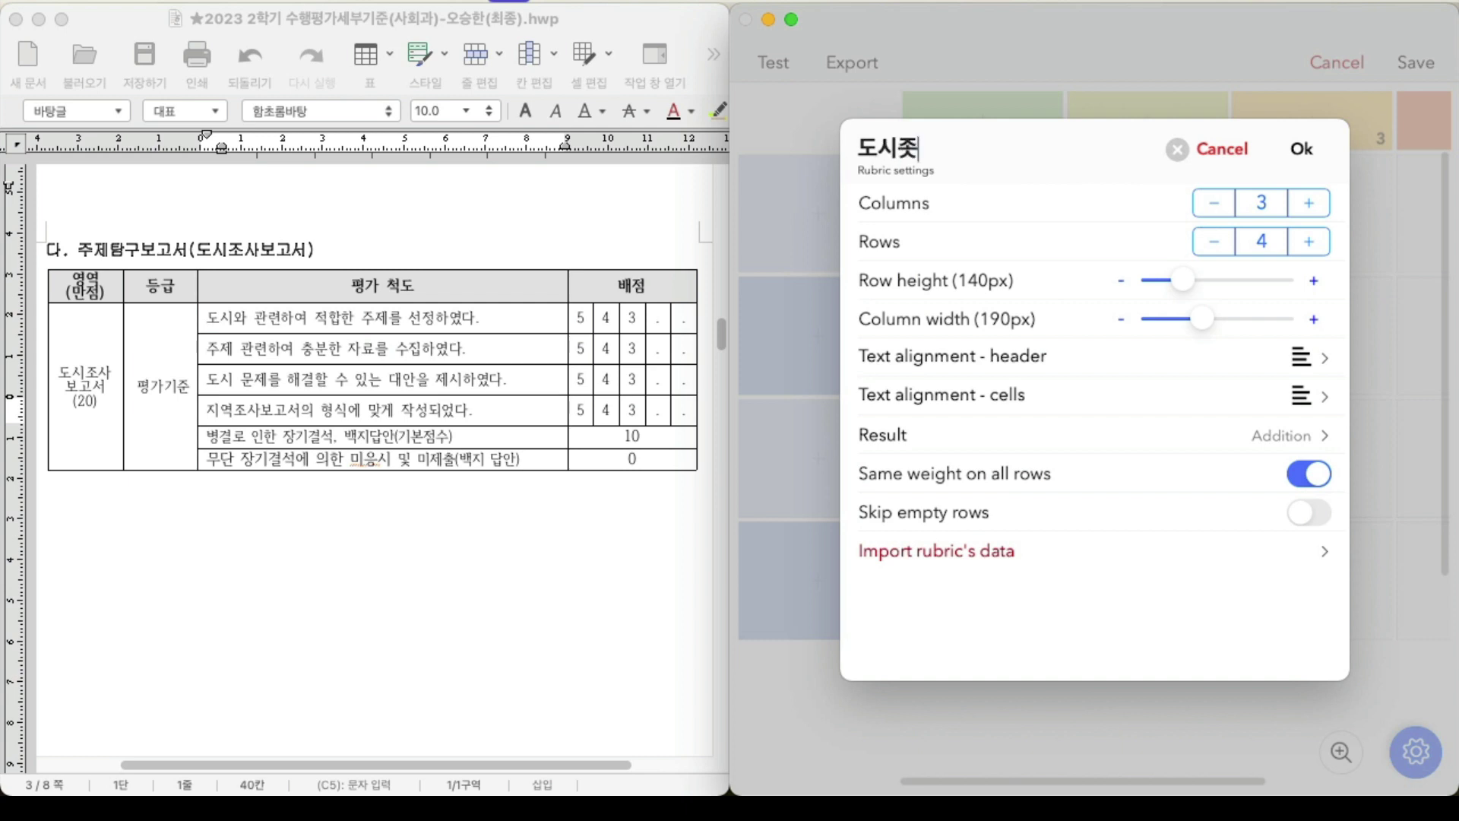
pyautogui.write('고서')
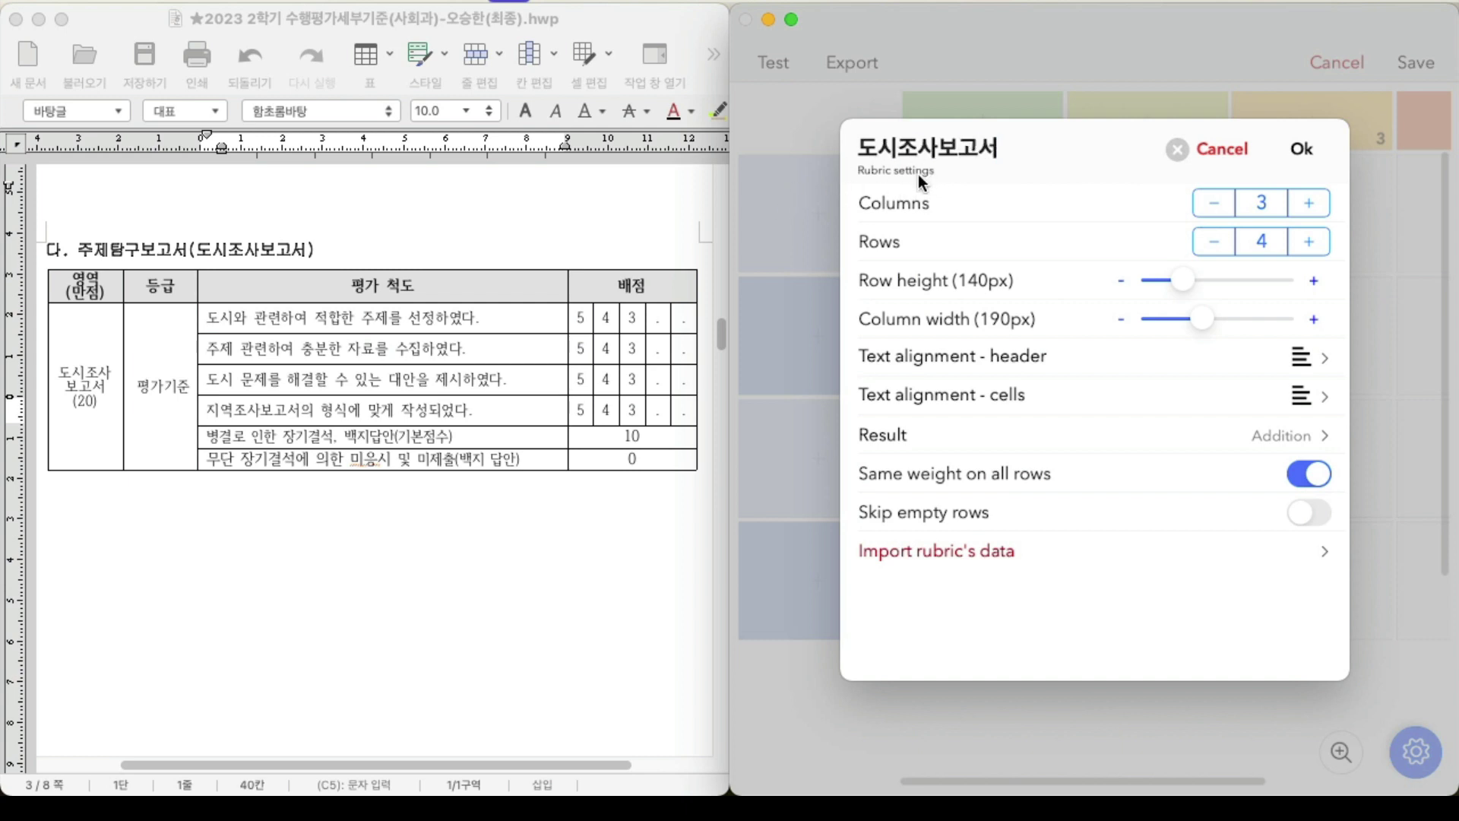
pyautogui.click(1305, 152)
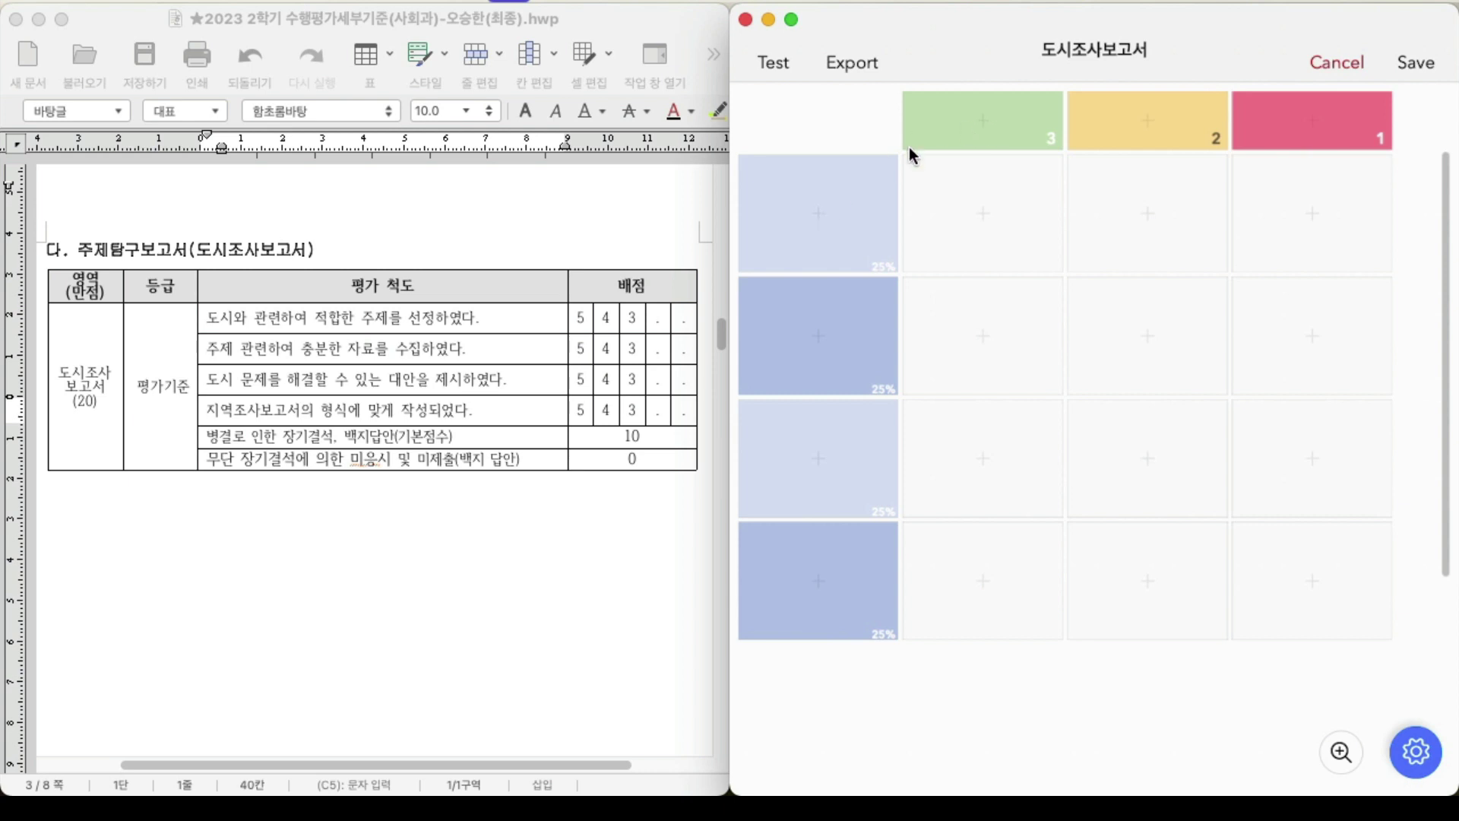
# Step: Fill in the first row's category with the title 주제 선정 and the text 도시와 관련된 적합한 주제 선정
pyautogui.click(818, 220)
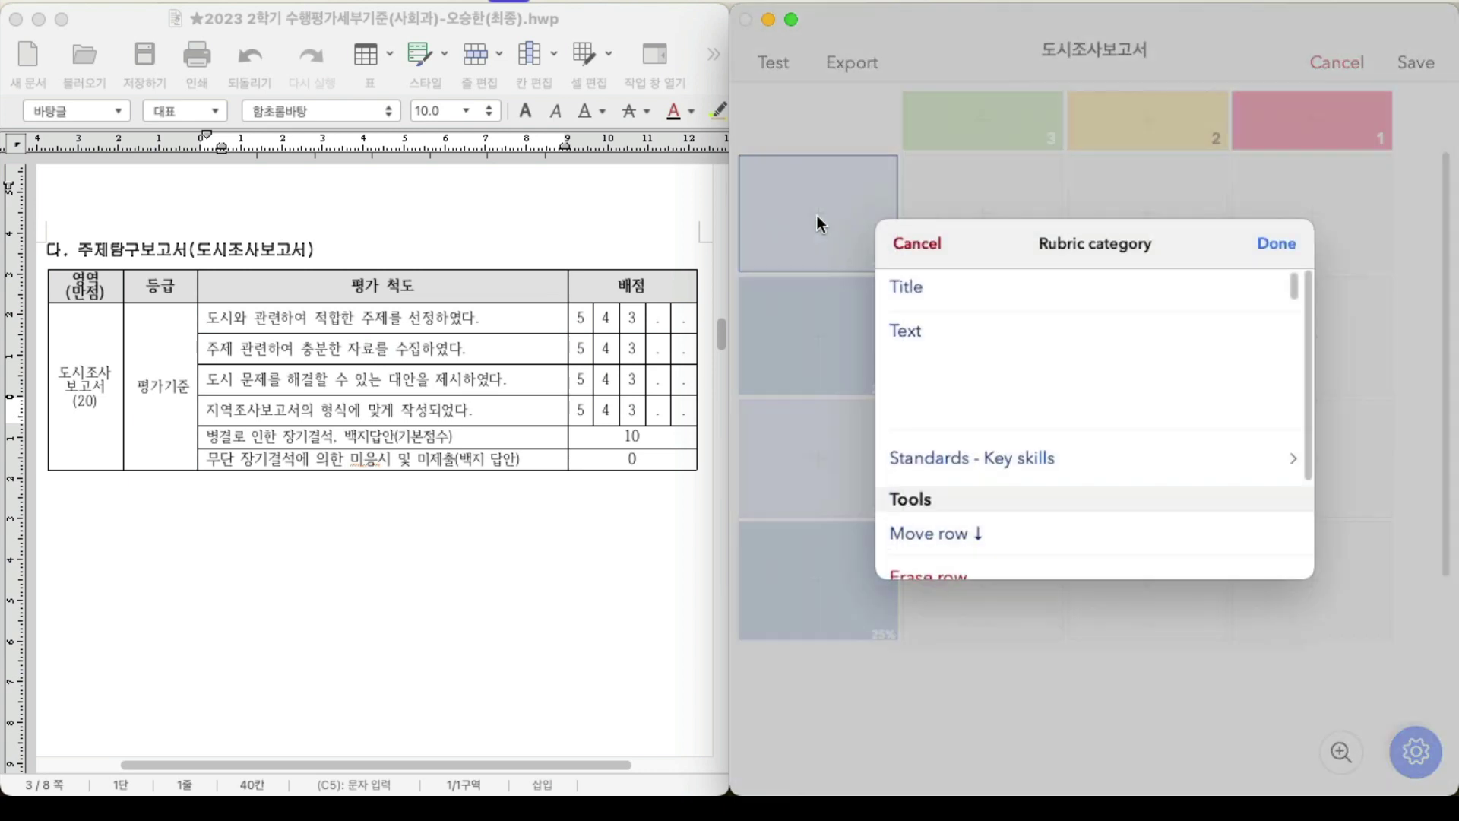
pyautogui.click(981, 288)
pyautogui.write('주제 선정')
pyautogui.write(' 도시와 관련된 적ㅎ삽')
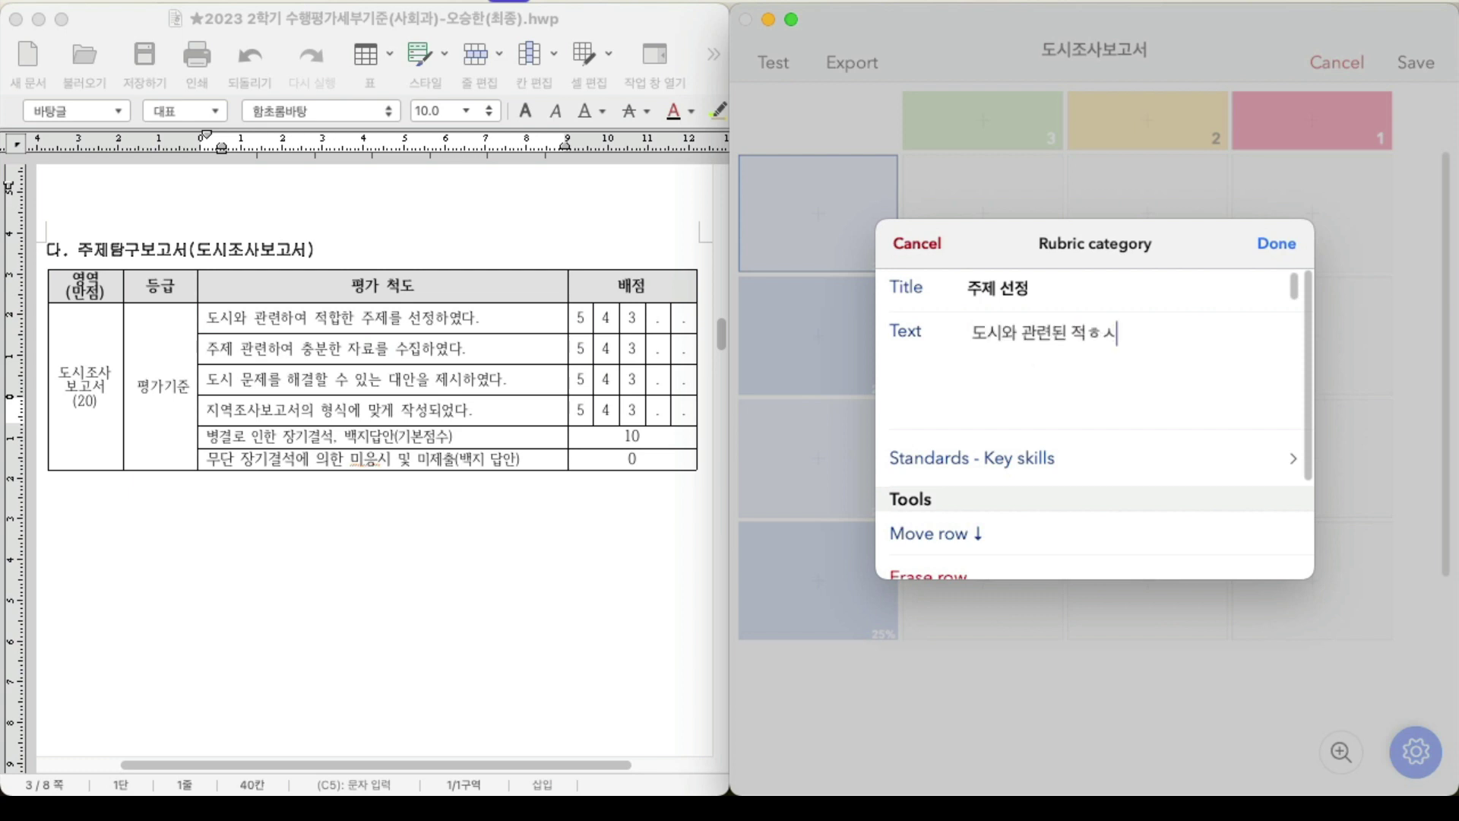
pyautogui.press('BackSpace')
pyautogui.write('합ㅎ')
pyautogui.write('ㄴ 주제 선정')
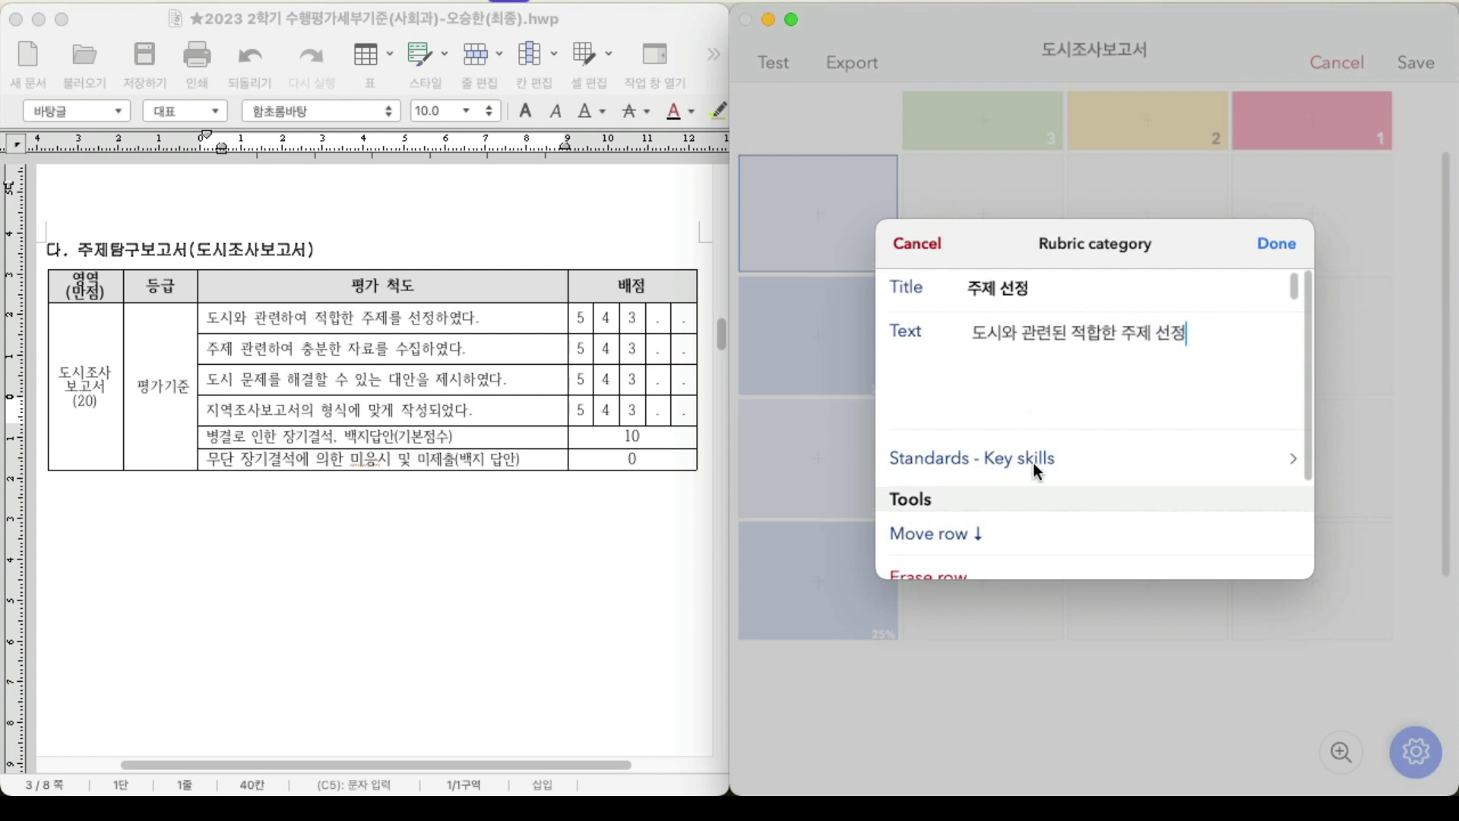
pyautogui.scroll(-3, 1038, 465)
pyautogui.click(1276, 244)
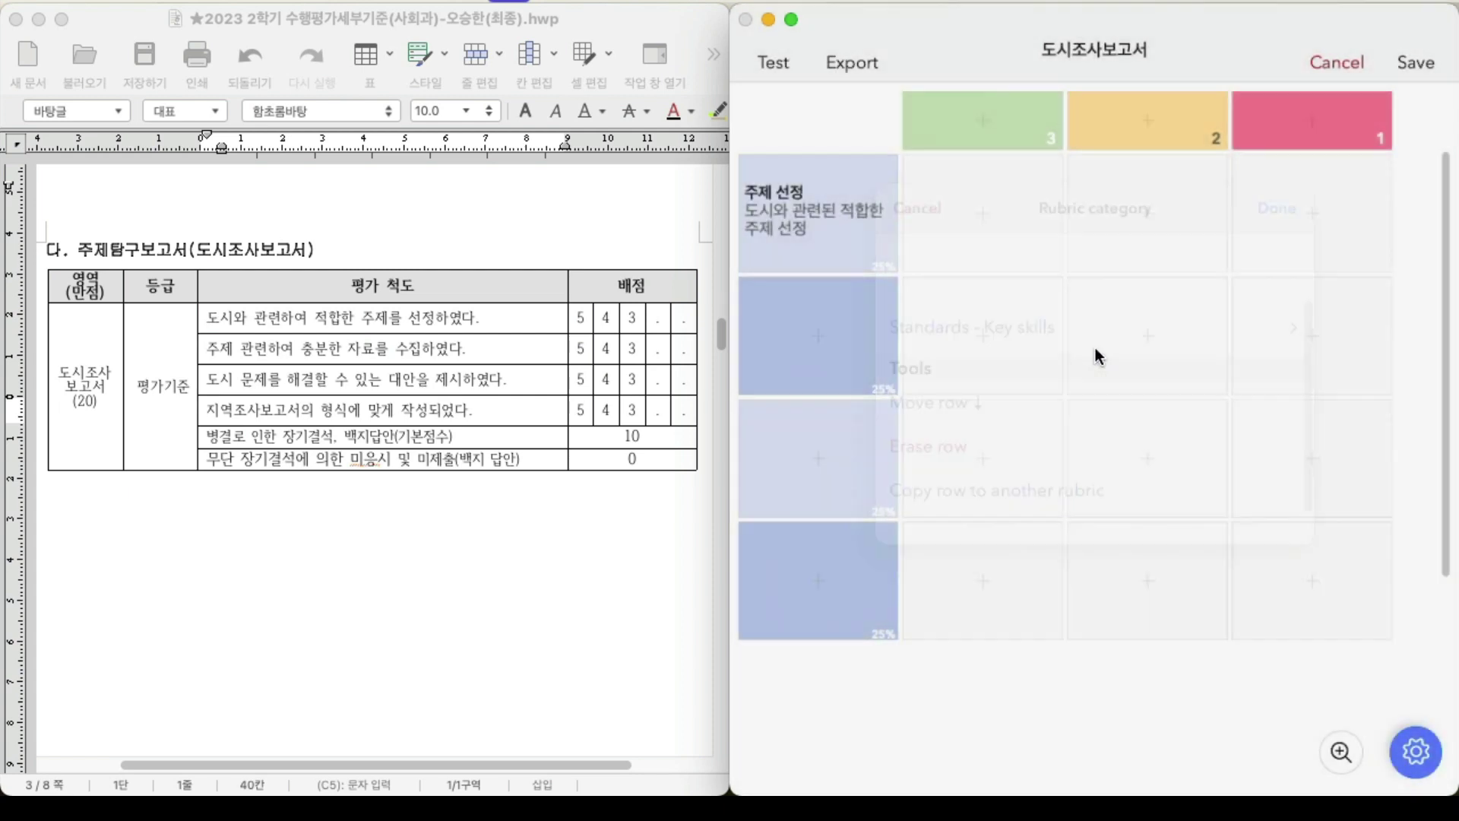
# Step: Fill in the second row's category with the title 자료 수집 and the text 주제 관련 자료
pyautogui.click(819, 349)
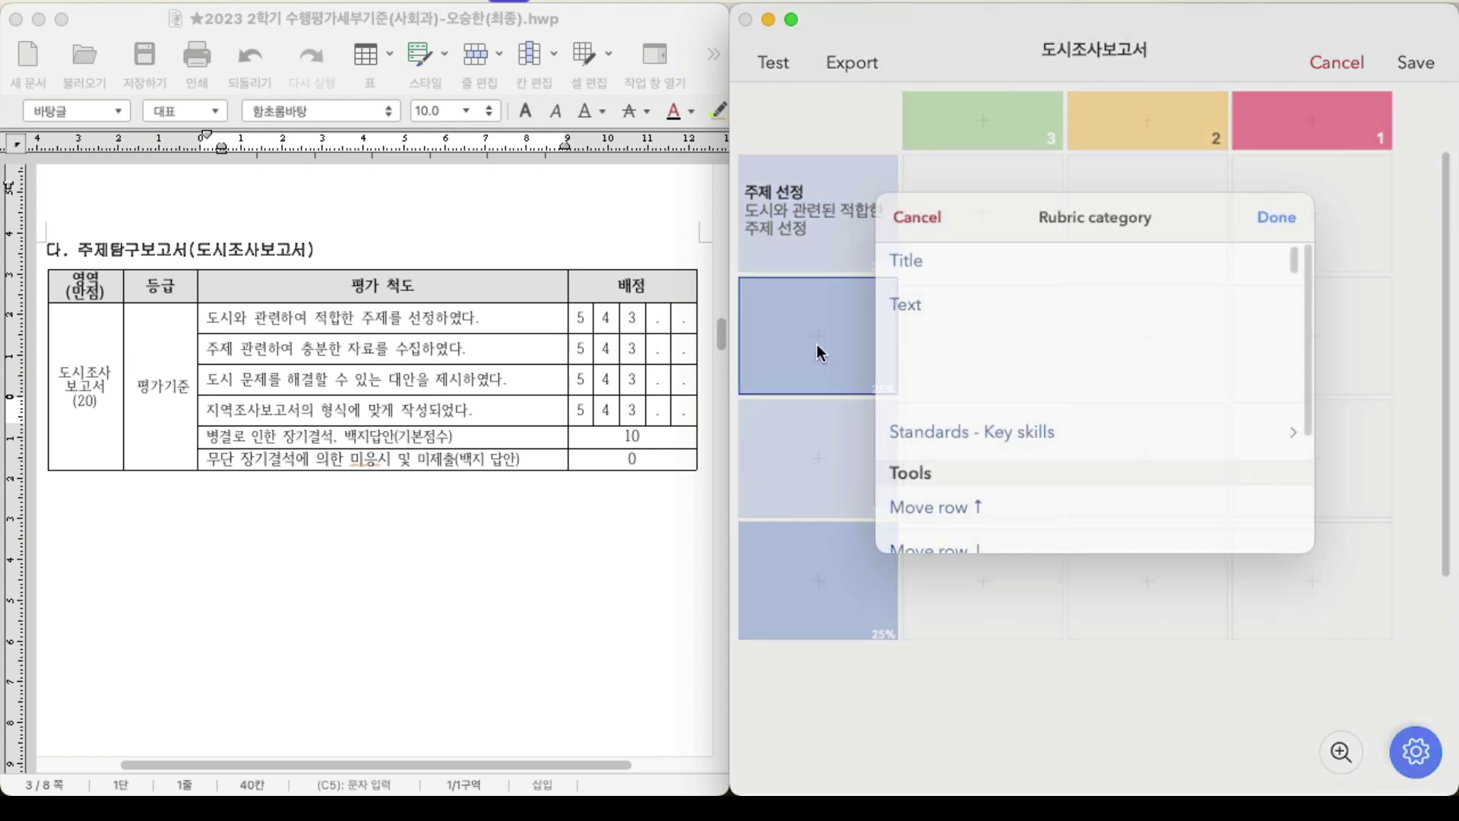
pyautogui.write('자료 수집')
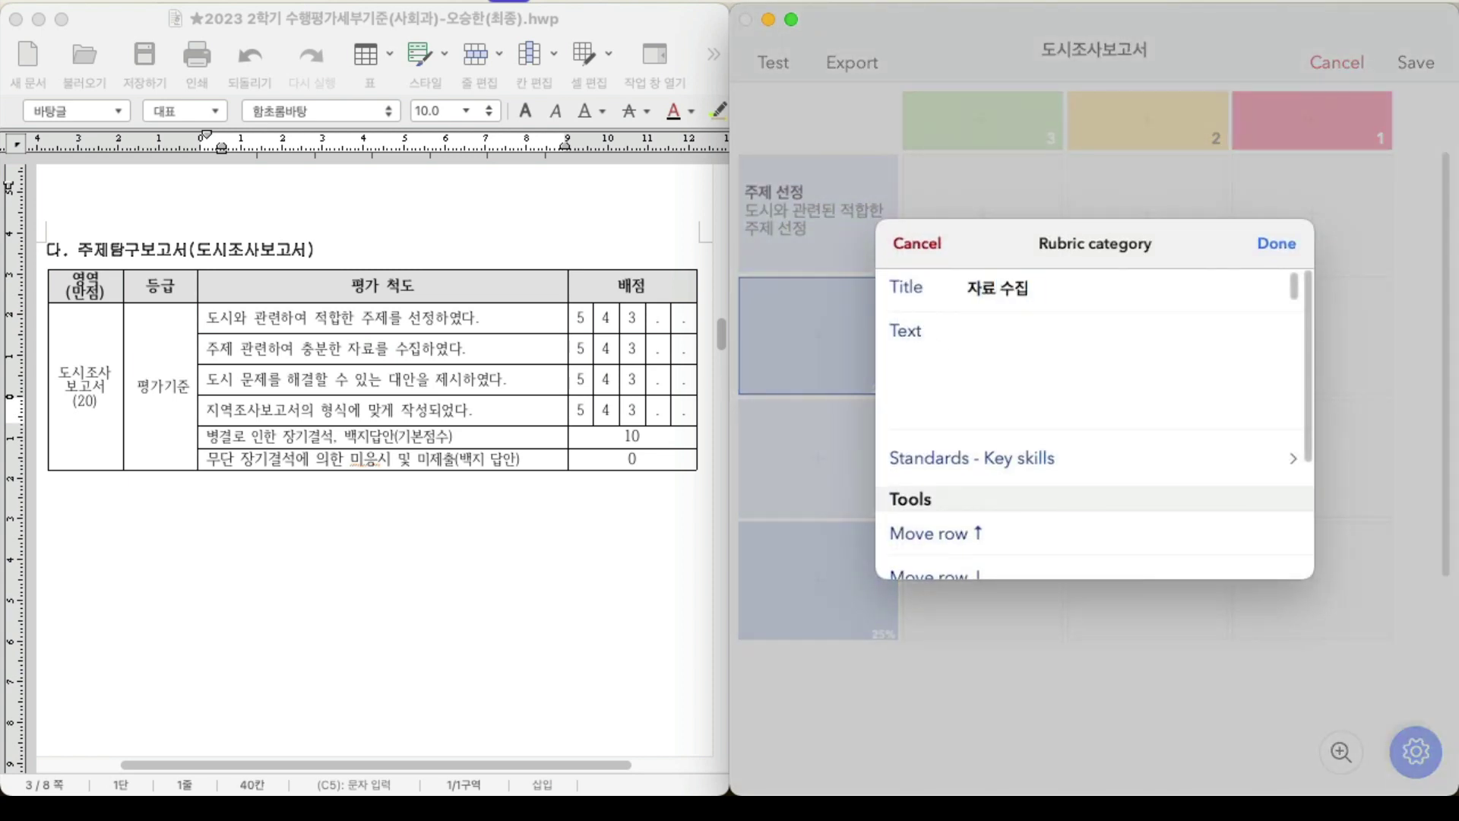
pyautogui.click(973, 333)
pyautogui.write('주제 관')
pyautogui.write('련 자료')
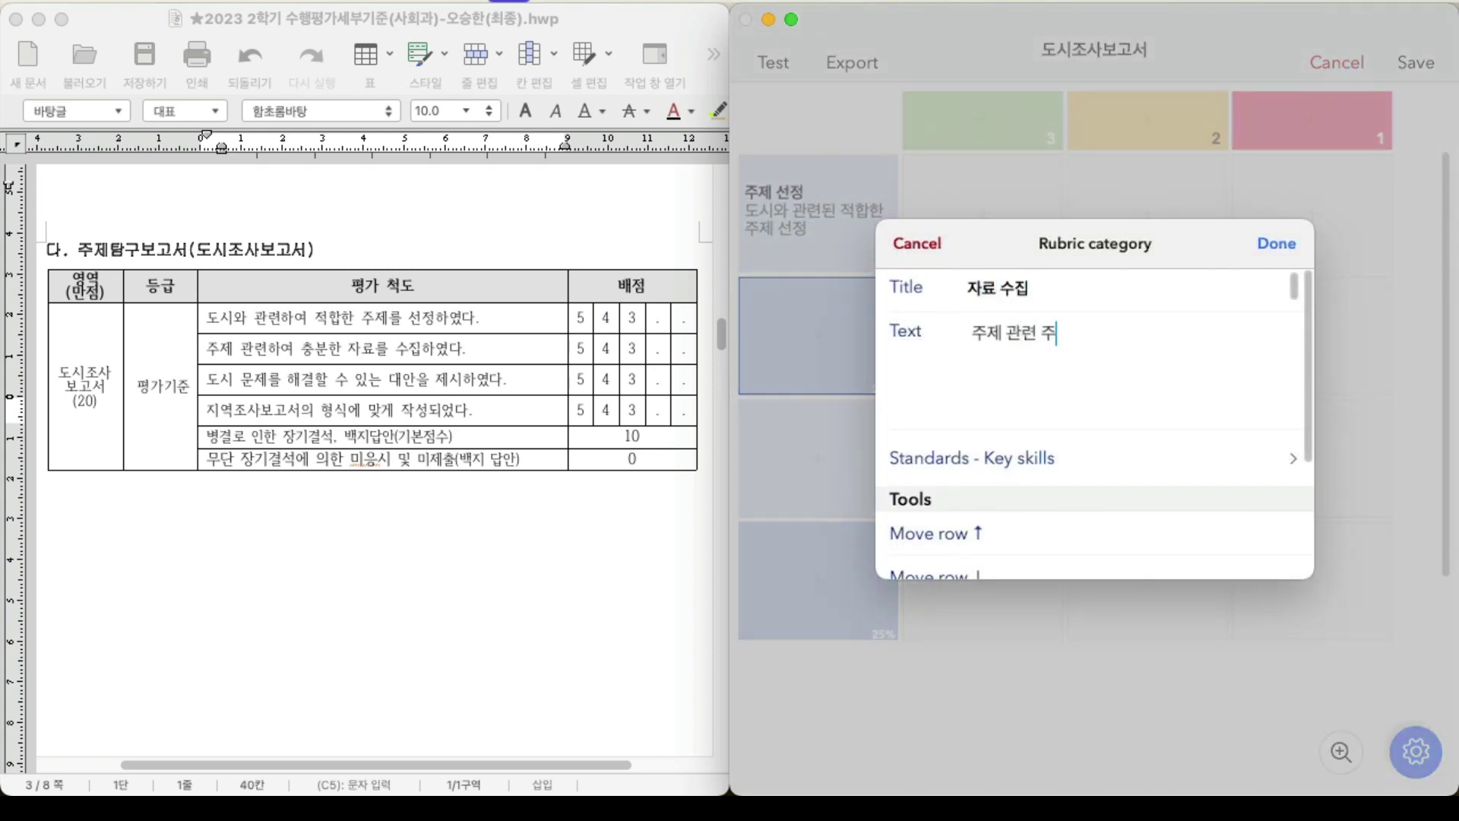
# Step: Fill in the third row's category with the title 도시 문제 해결 and the text 도시 문제와 해결 방안 제시
pyautogui.click(821, 456)
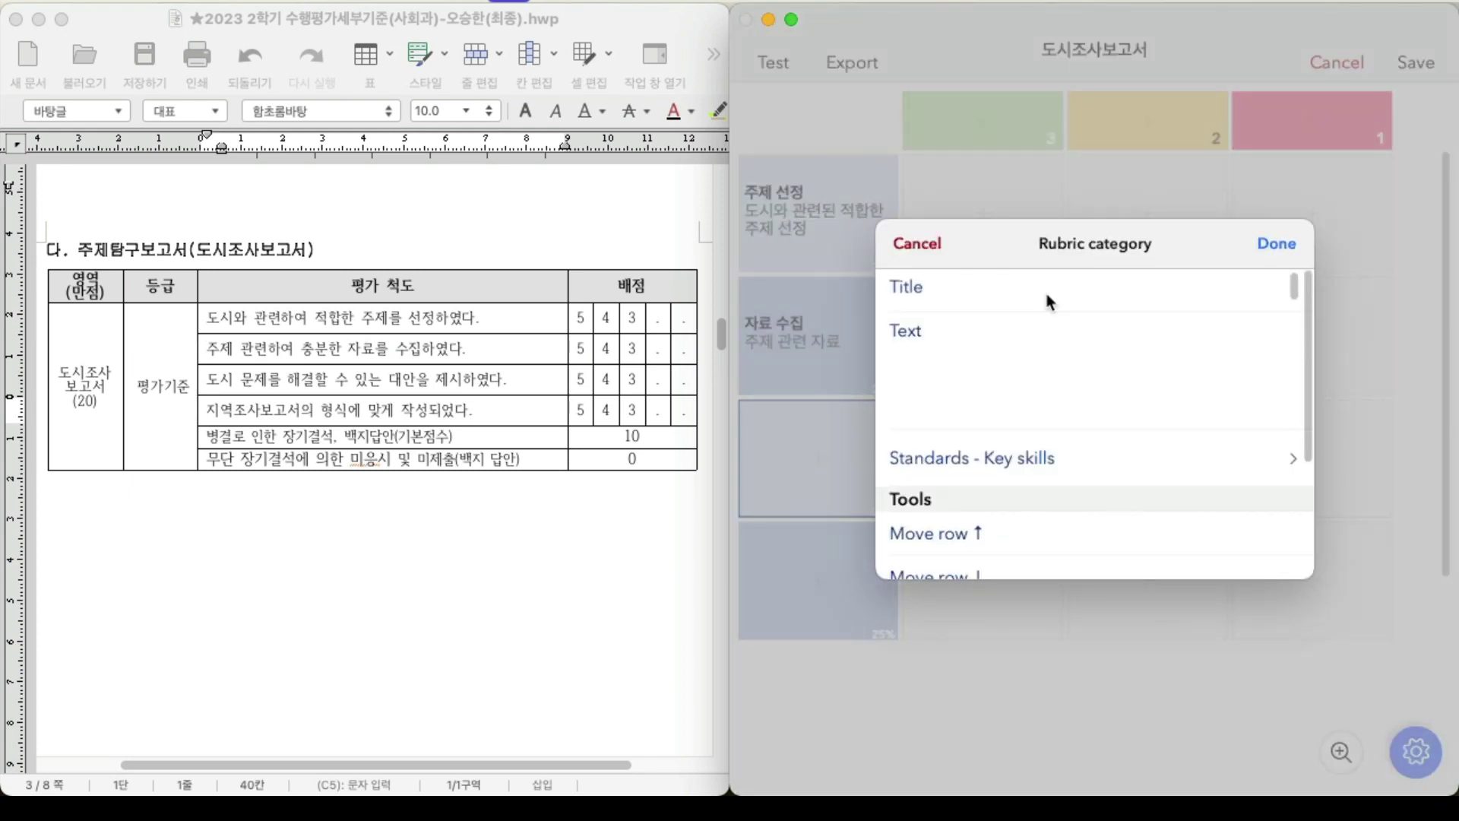
pyautogui.write('도시 문제 해결도시 문제와 해결 방아')
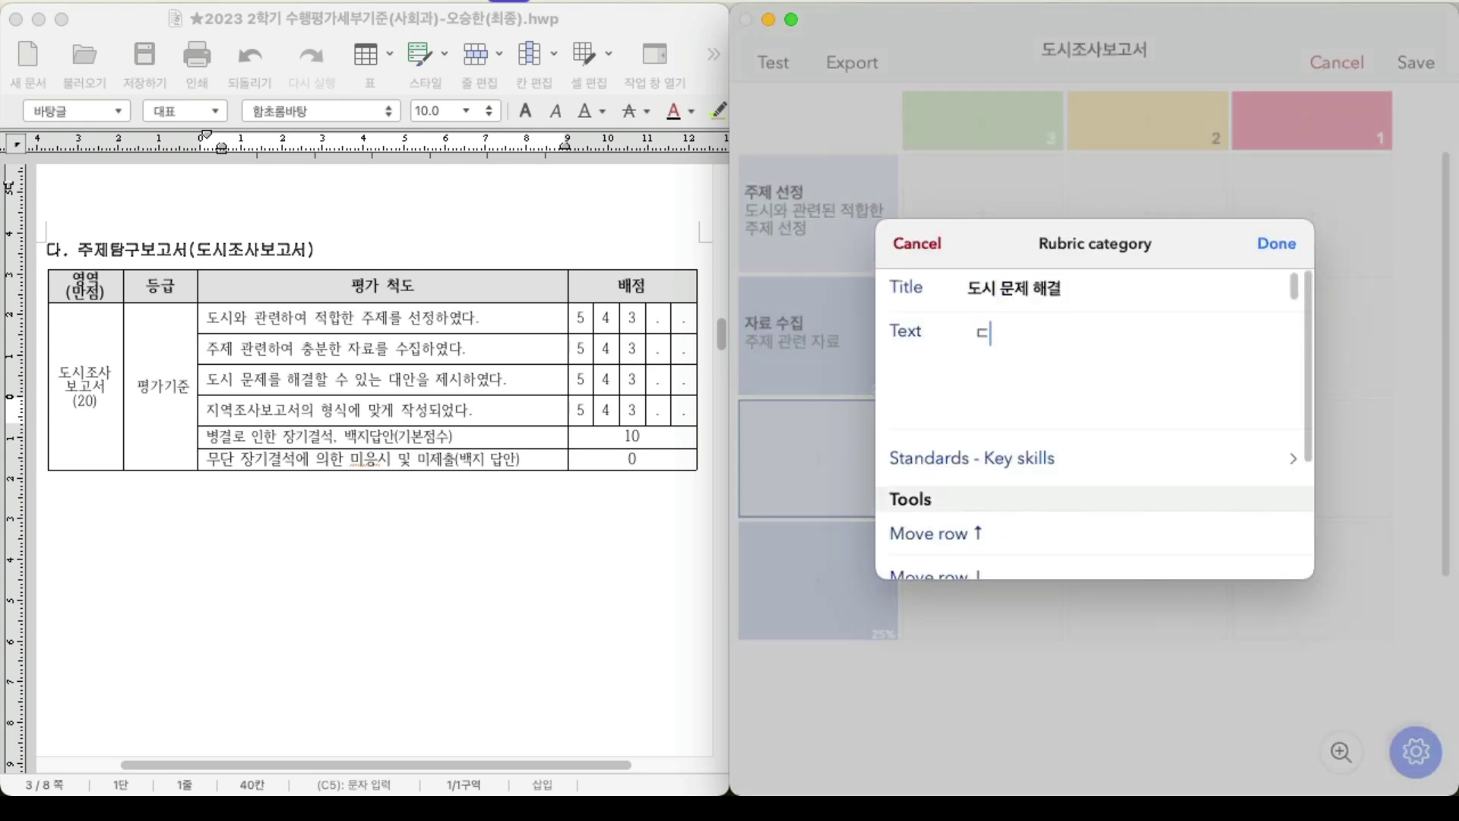
pyautogui.write('안 제시')
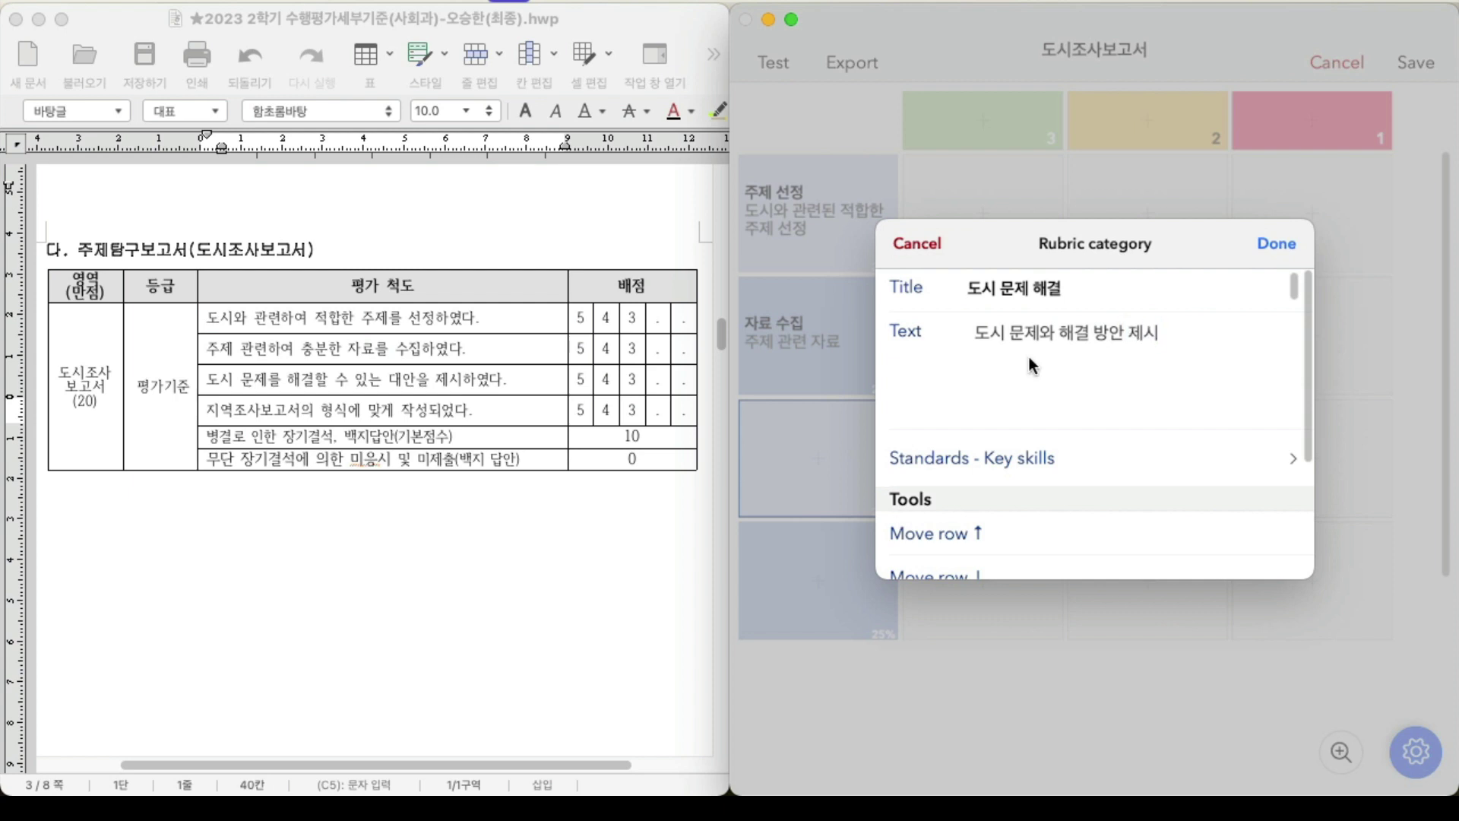
pyautogui.click(1276, 243)
# Step: Fill in the fourth row's category with the title 보고서 형식 and the text 지역조사보고서 형식
pyautogui.click(819, 580)
pyautogui.write('보고서 형식')
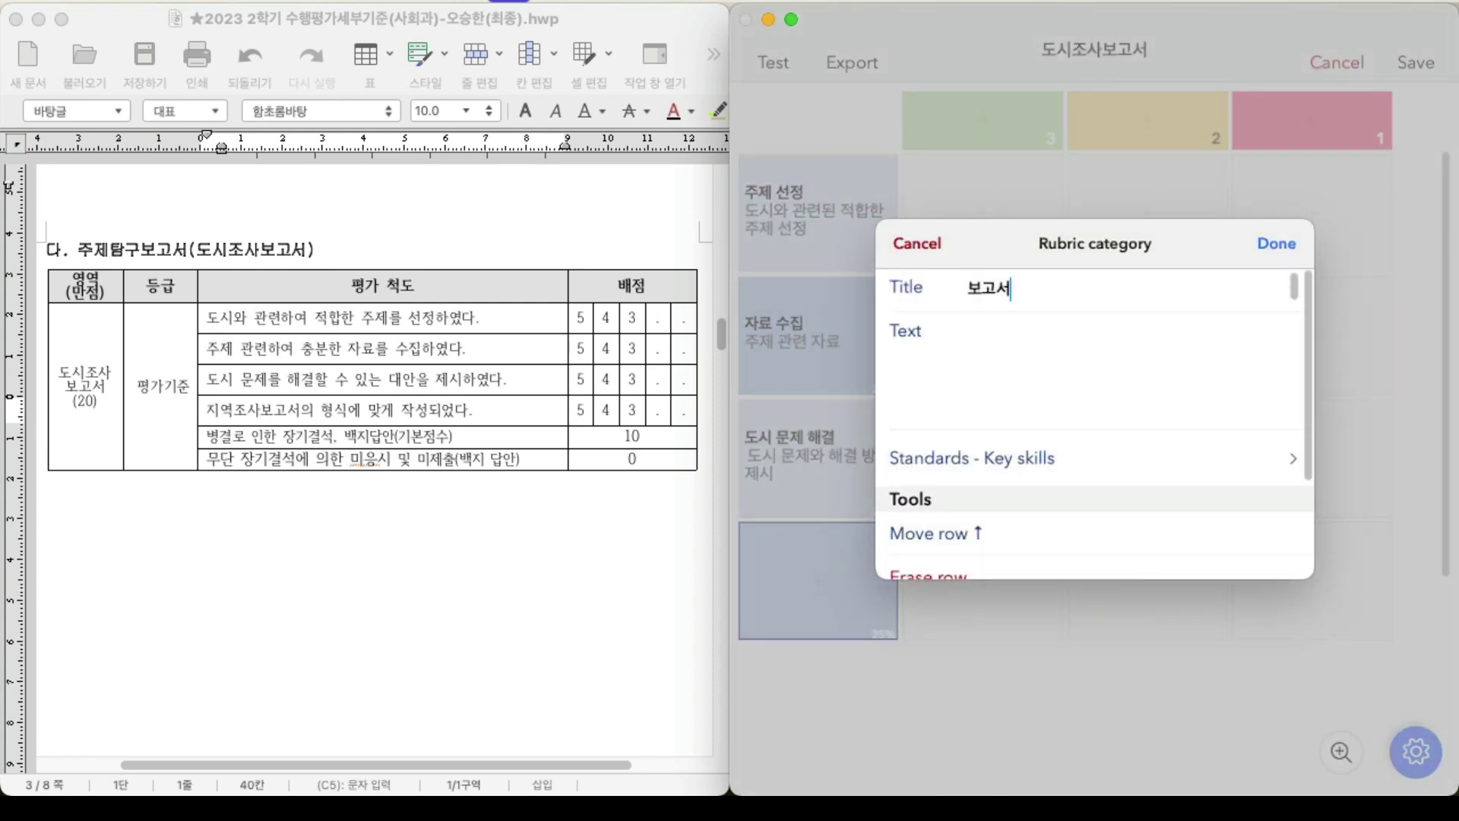
pyautogui.press('Tab')
pyautogui.write('지역조사보고서 형식')
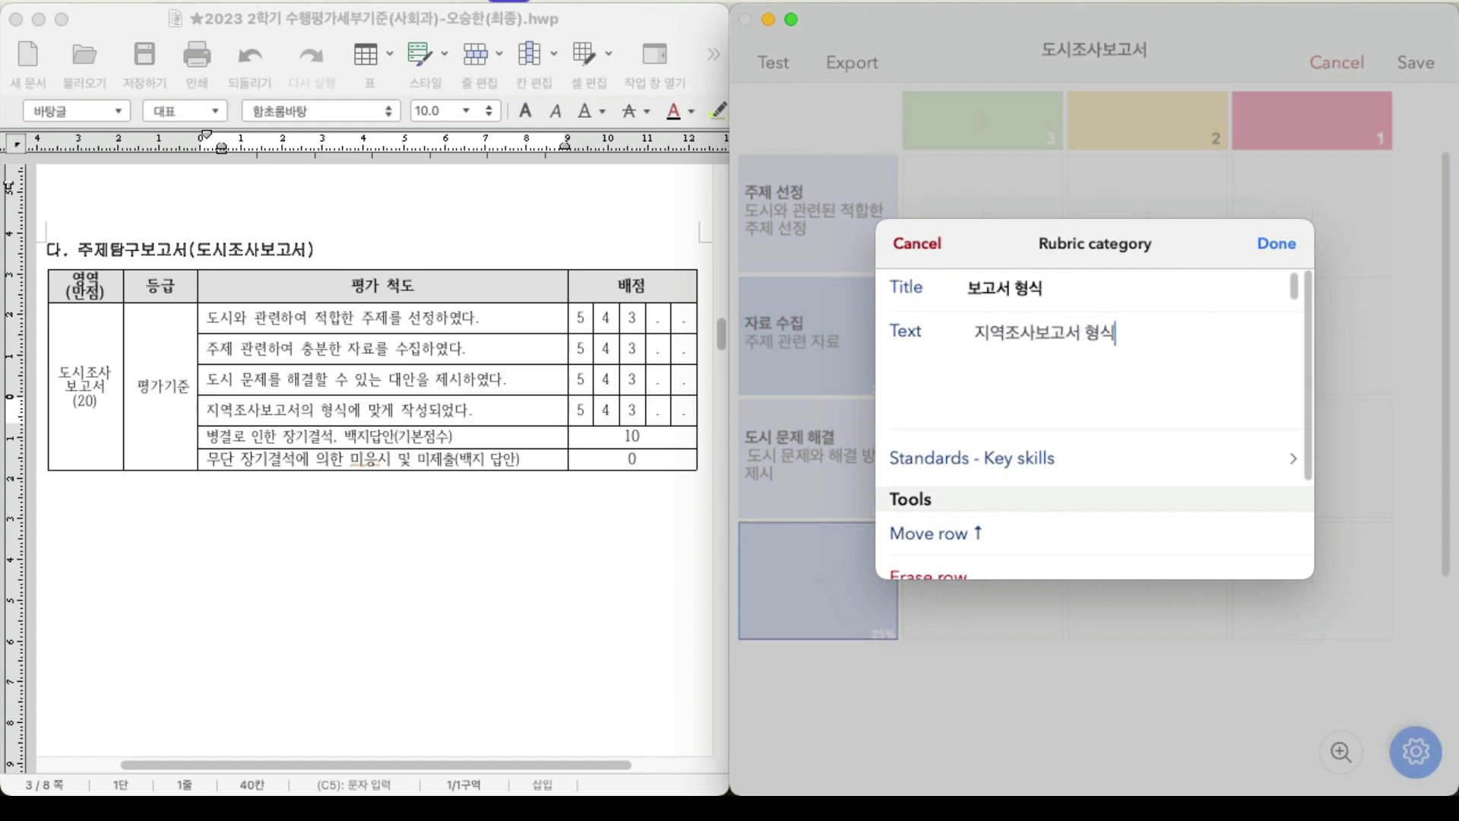
pyautogui.click(1277, 243)
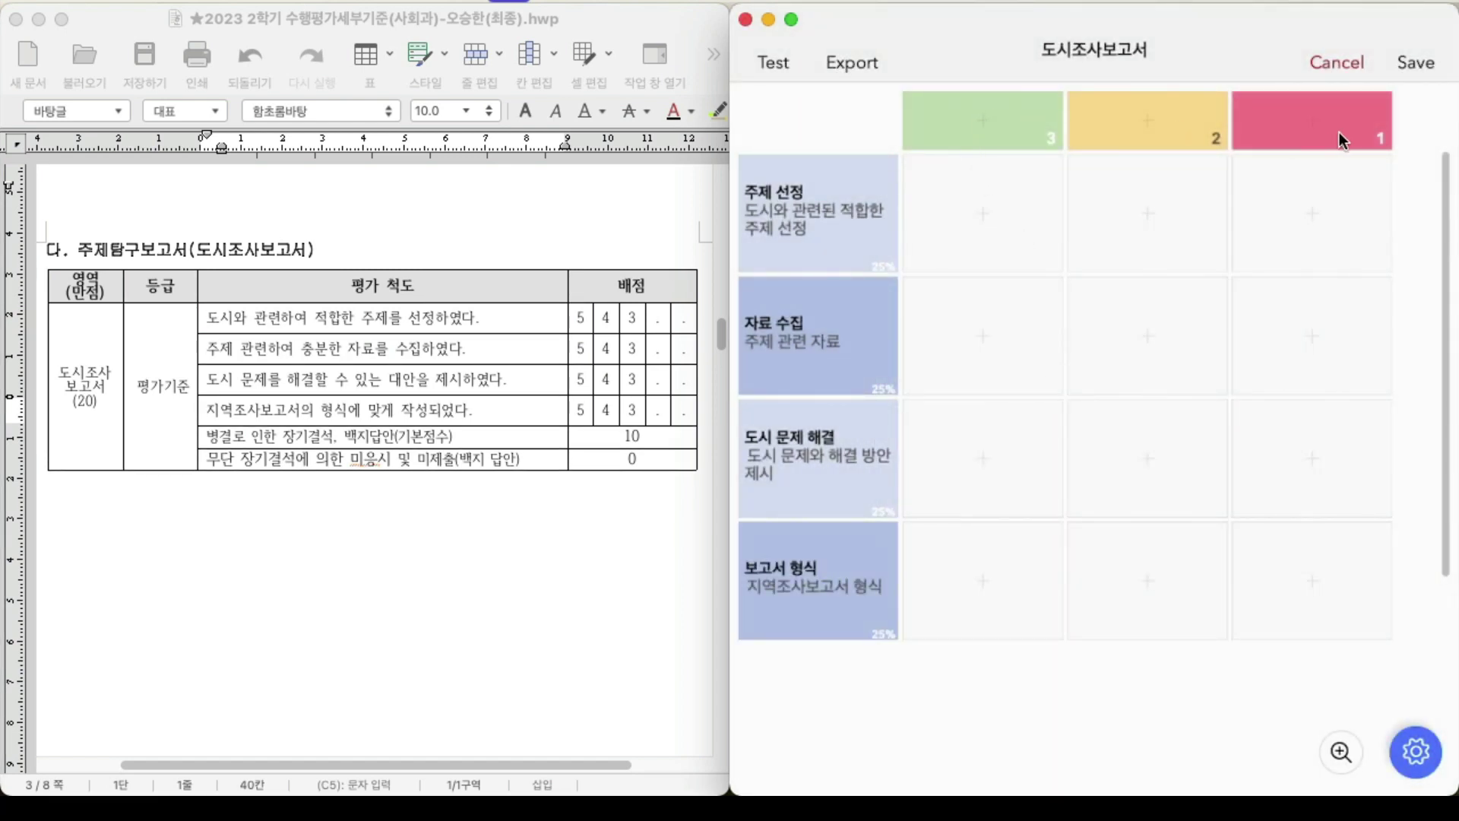
# Step: Label the green first column 우수 and set it to 5 points
pyautogui.click(987, 130)
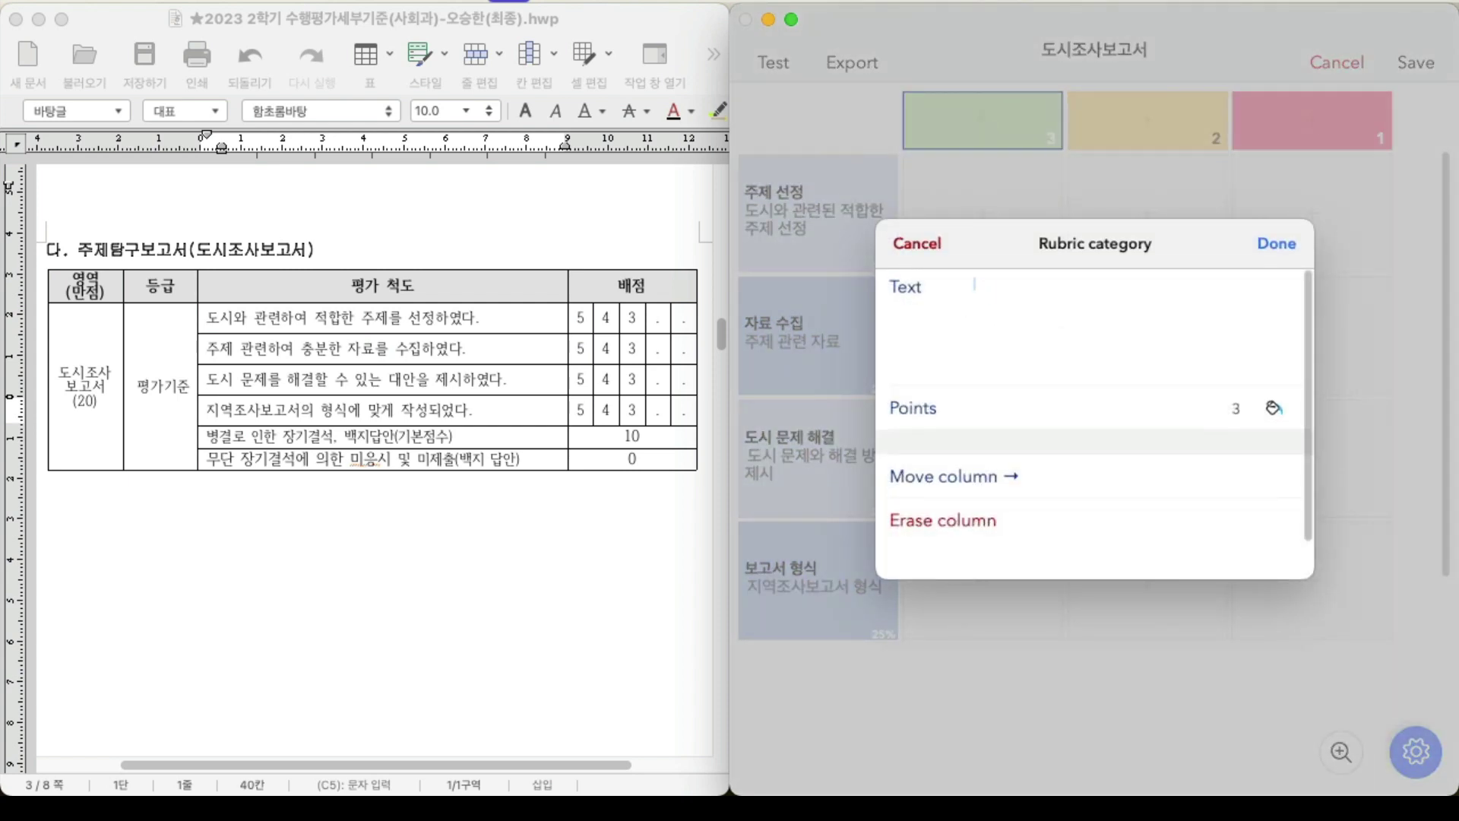
pyautogui.write('우수')
pyautogui.click(1234, 410)
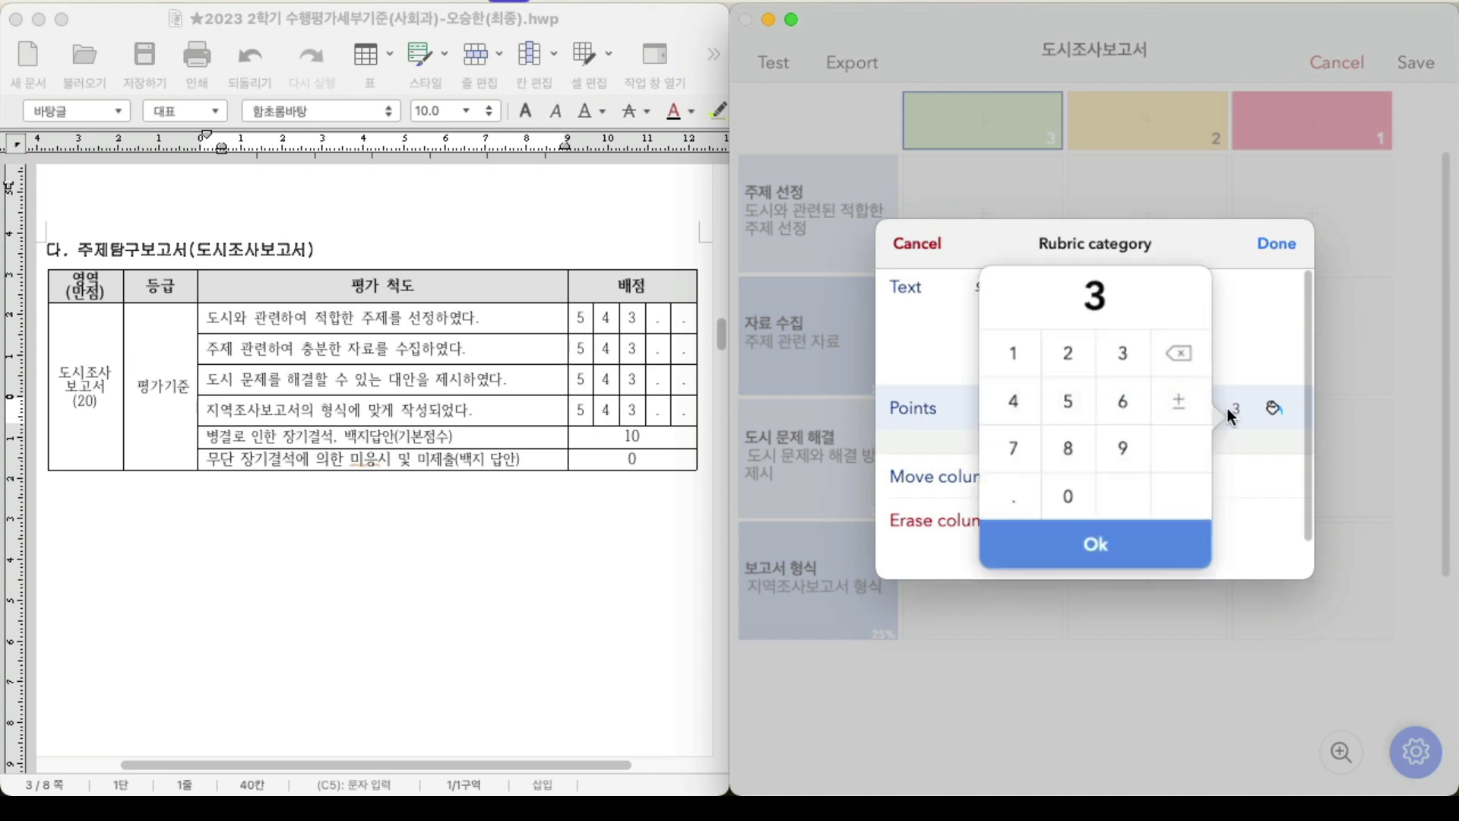
pyautogui.click(1075, 411)
pyautogui.click(1098, 561)
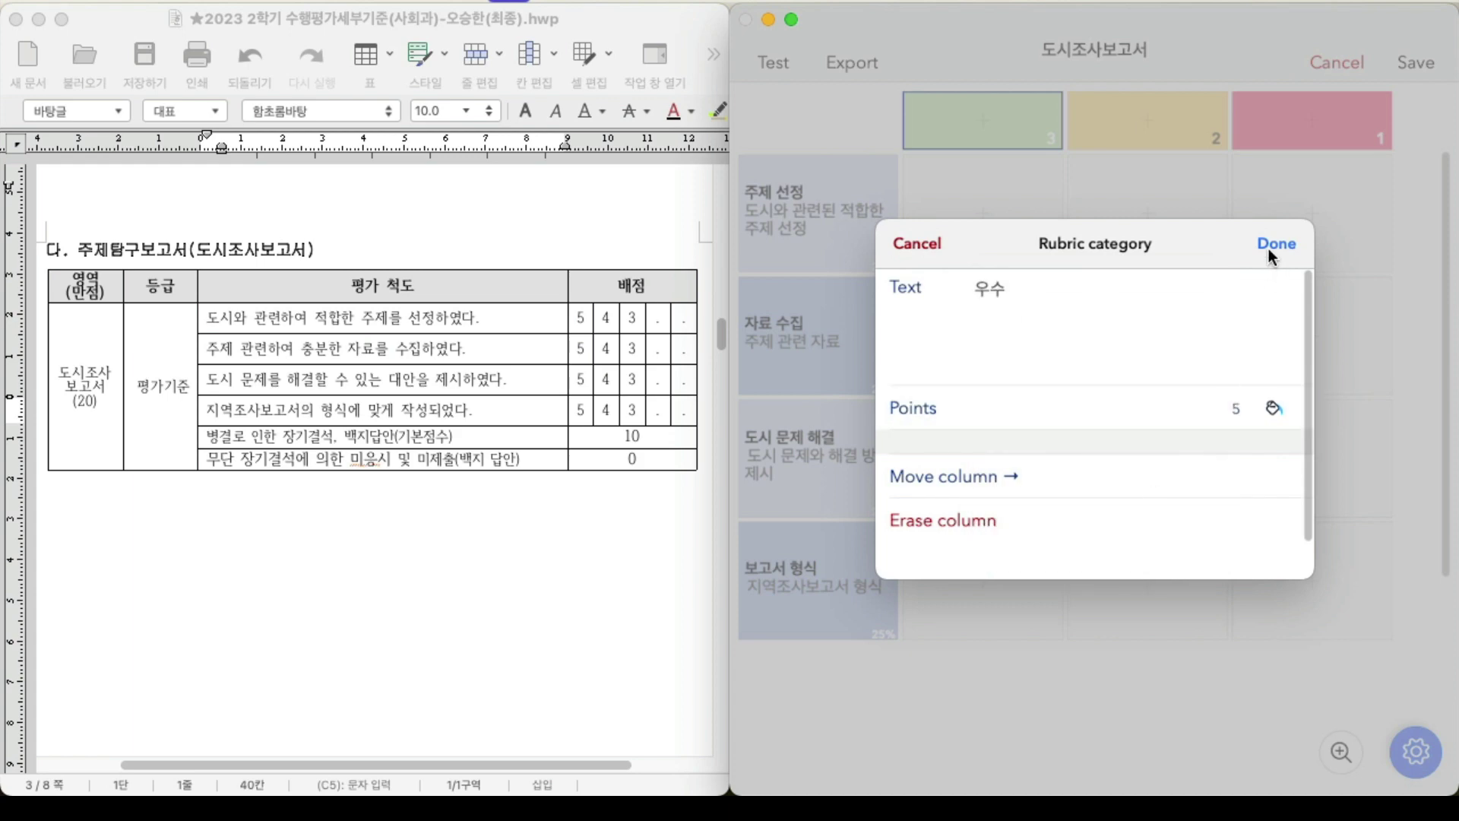
pyautogui.click(1268, 247)
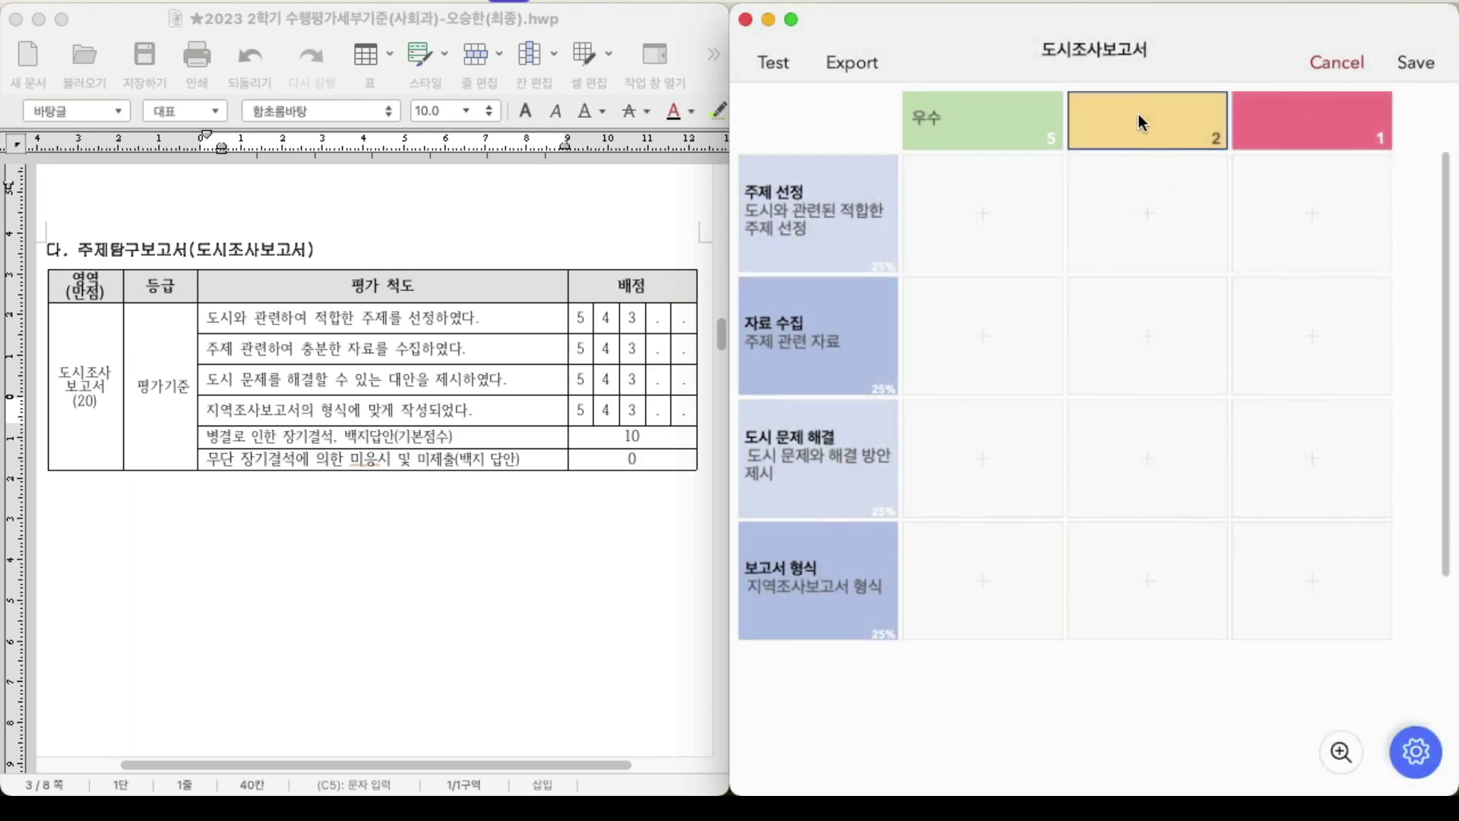
# Step: Label the yellow middle column 보통 and set it to 4 points
pyautogui.click(1140, 123)
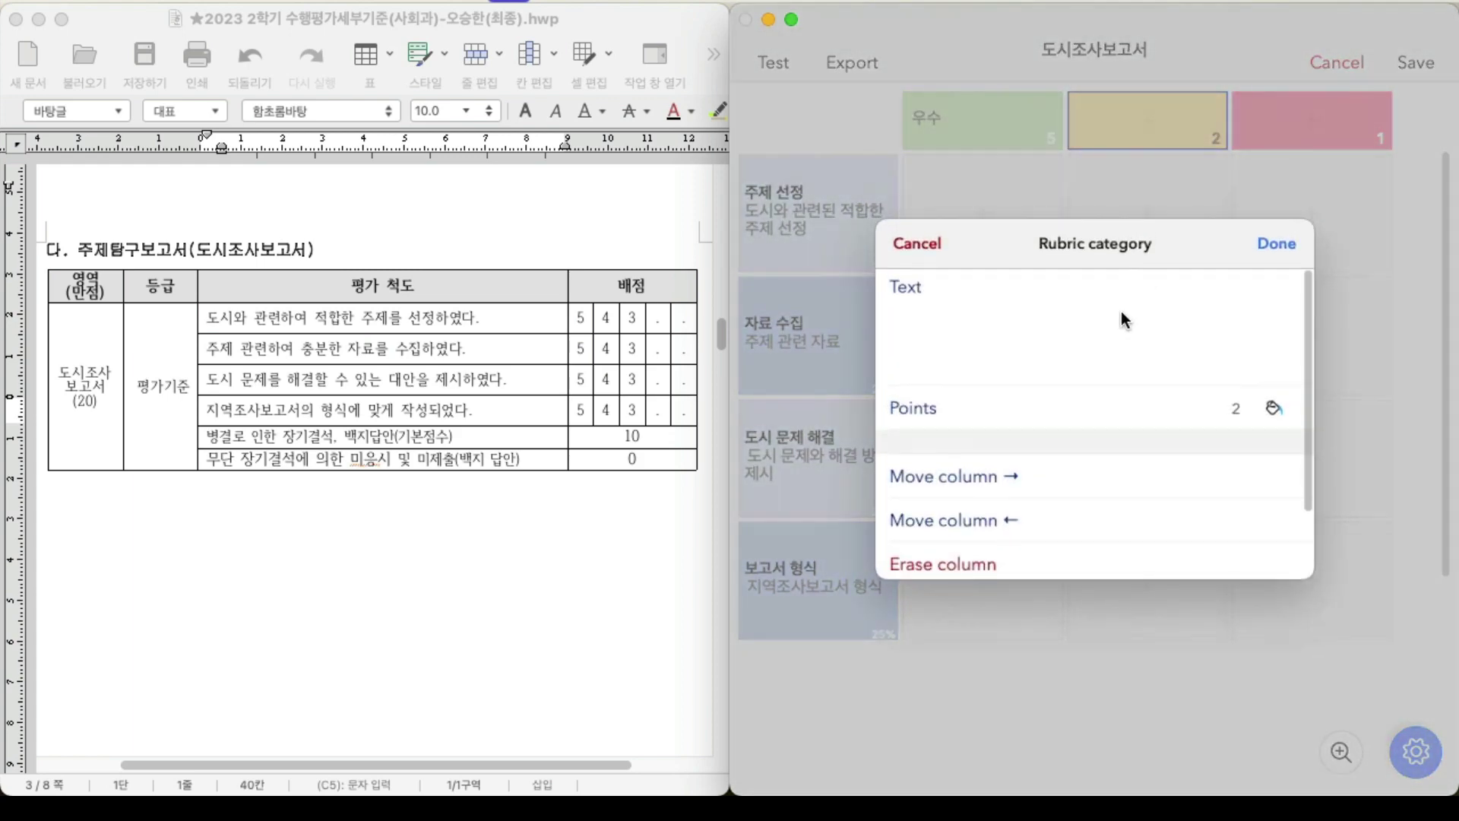
pyautogui.click(988, 300)
pyautogui.write('보통')
pyautogui.click(1236, 410)
pyautogui.click(1015, 403)
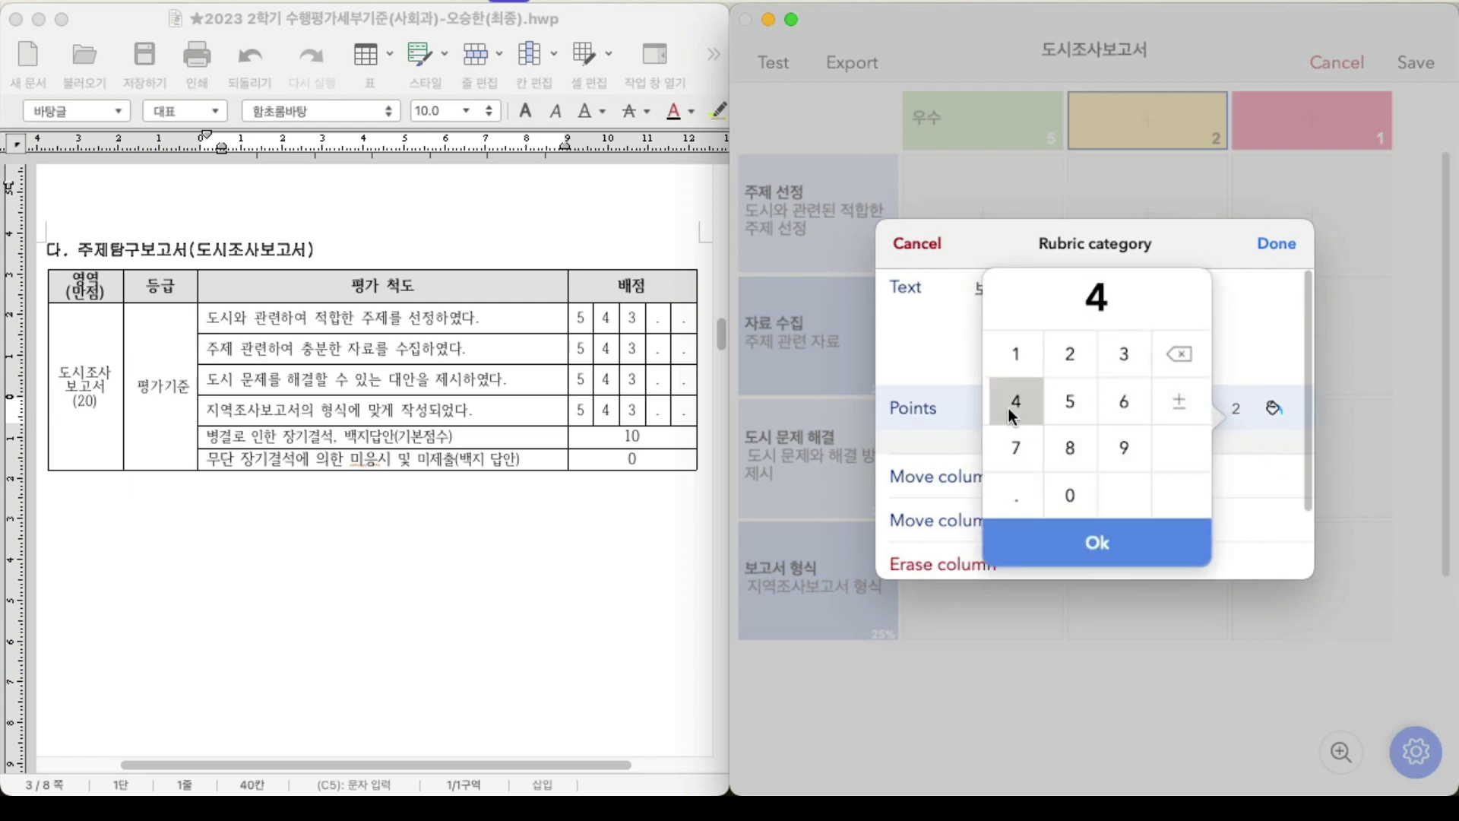
pyautogui.click(1092, 553)
pyautogui.click(1285, 255)
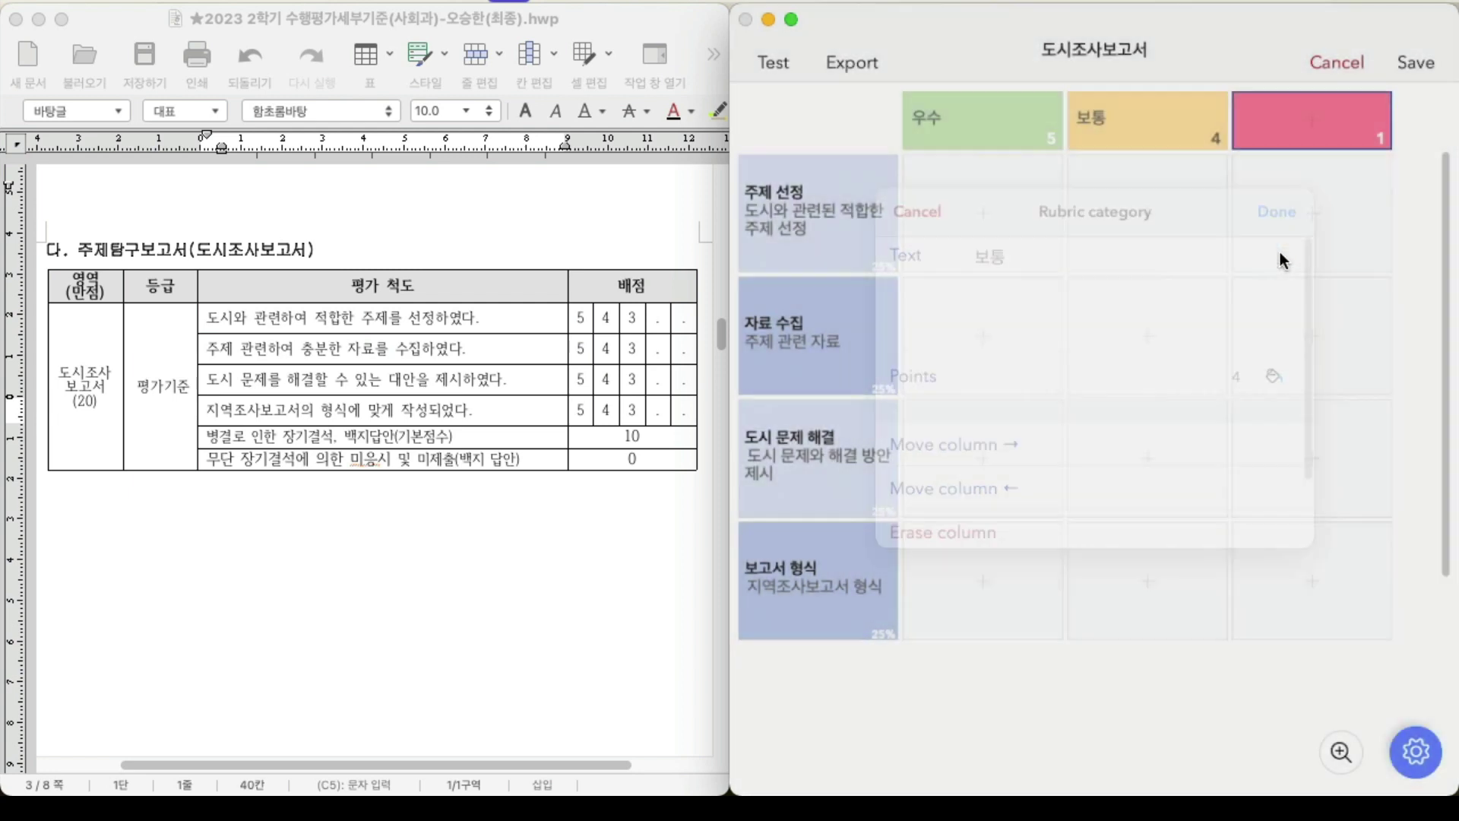
# Step: Label the red last column 미흡 and set it to 3 points
pyautogui.click(1315, 108)
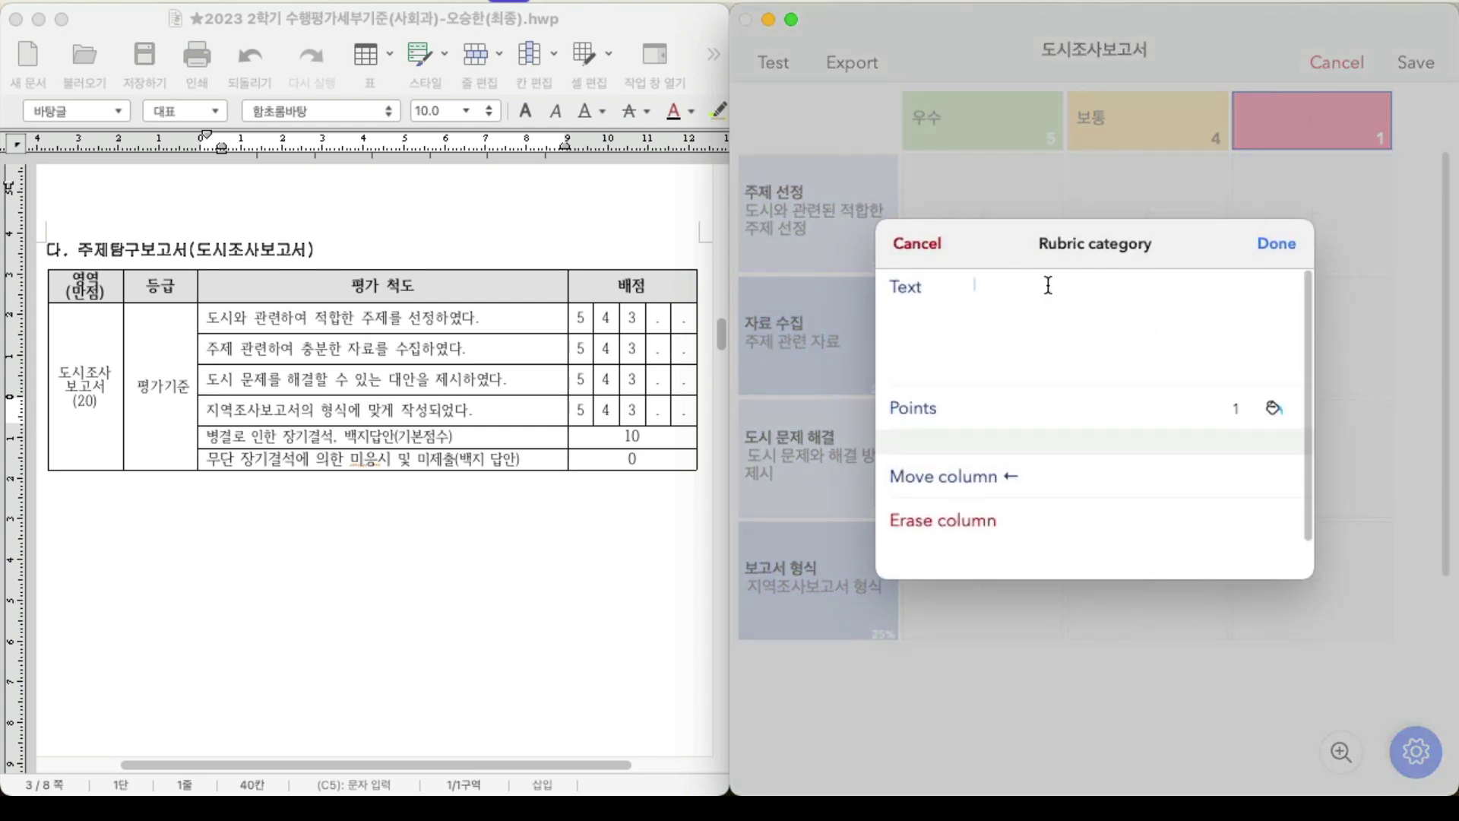
pyautogui.write('미흡')
pyautogui.click(1245, 414)
pyautogui.click(1128, 358)
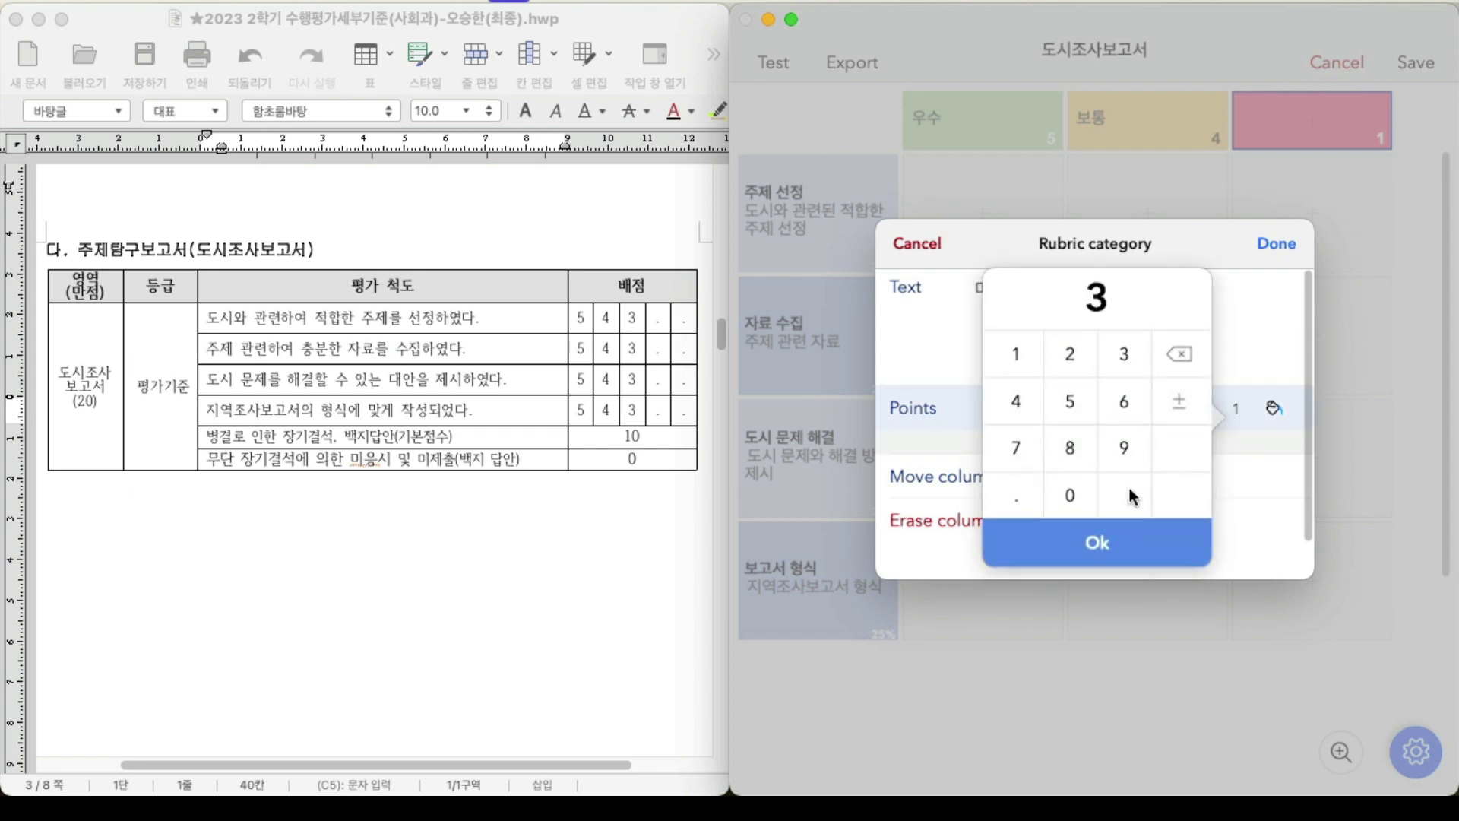
pyautogui.click(1130, 541)
pyautogui.click(1267, 247)
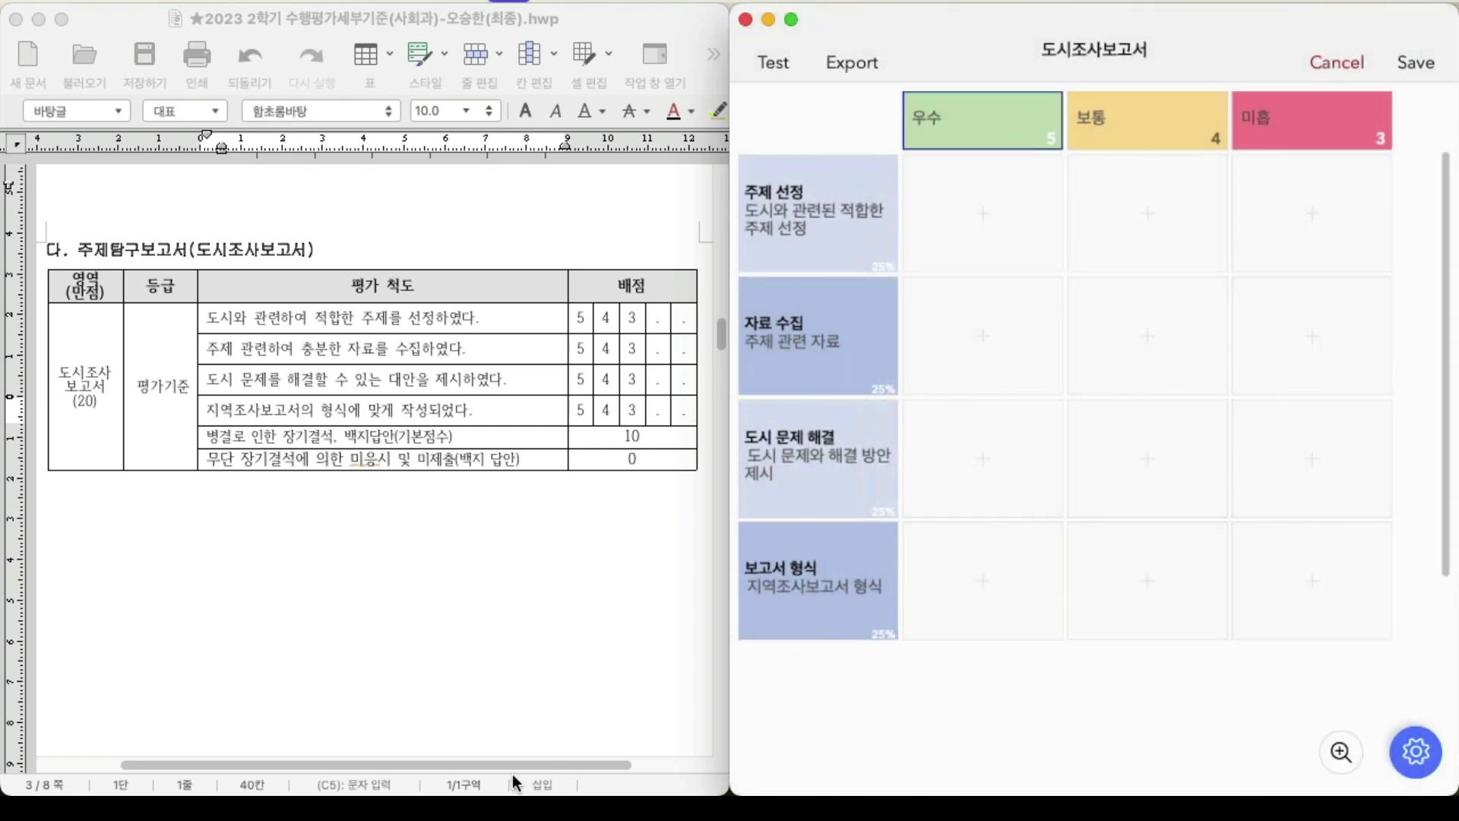
# Step: Bring up the Excel rubric beside iDoceo and copy 3가지의 주제에 적합한 도시들을 선정함. into the 주제 선정 row's 우수 cell
pyautogui.click(970, 216)
pyautogui.moveTo(652, 815)
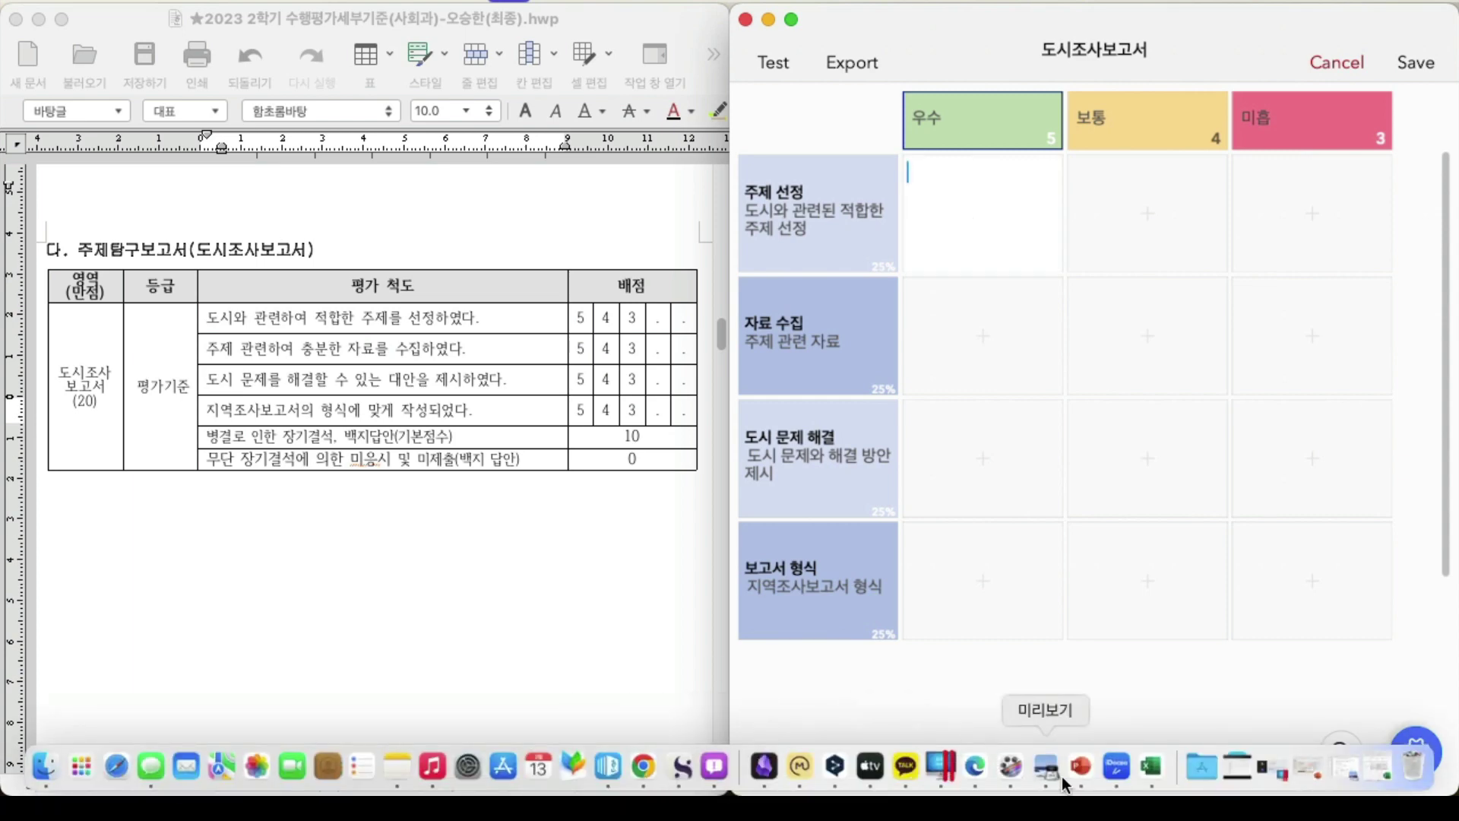
pyautogui.click(1151, 769)
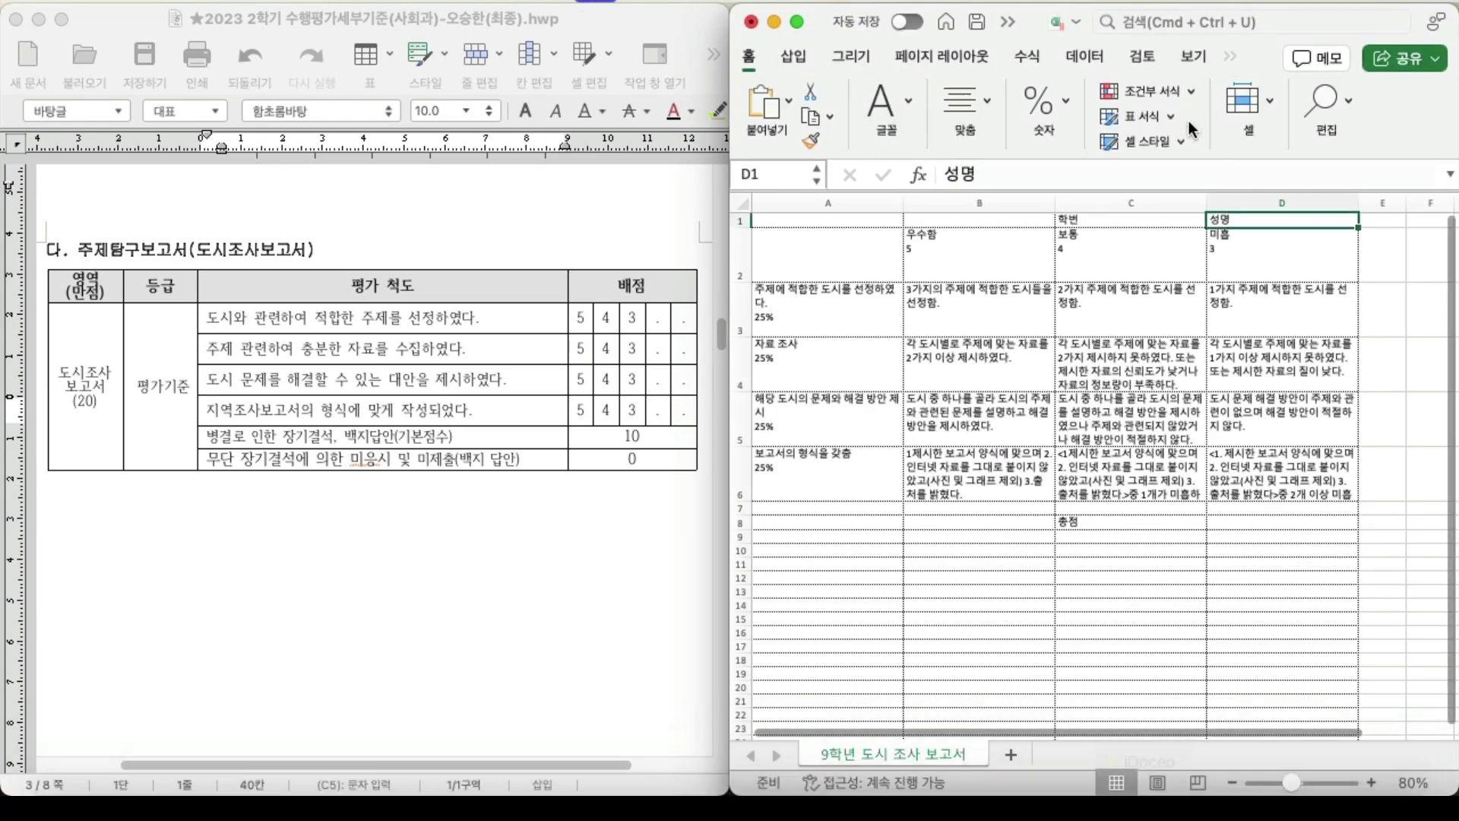
pyautogui.doubleClick(1023, 25)
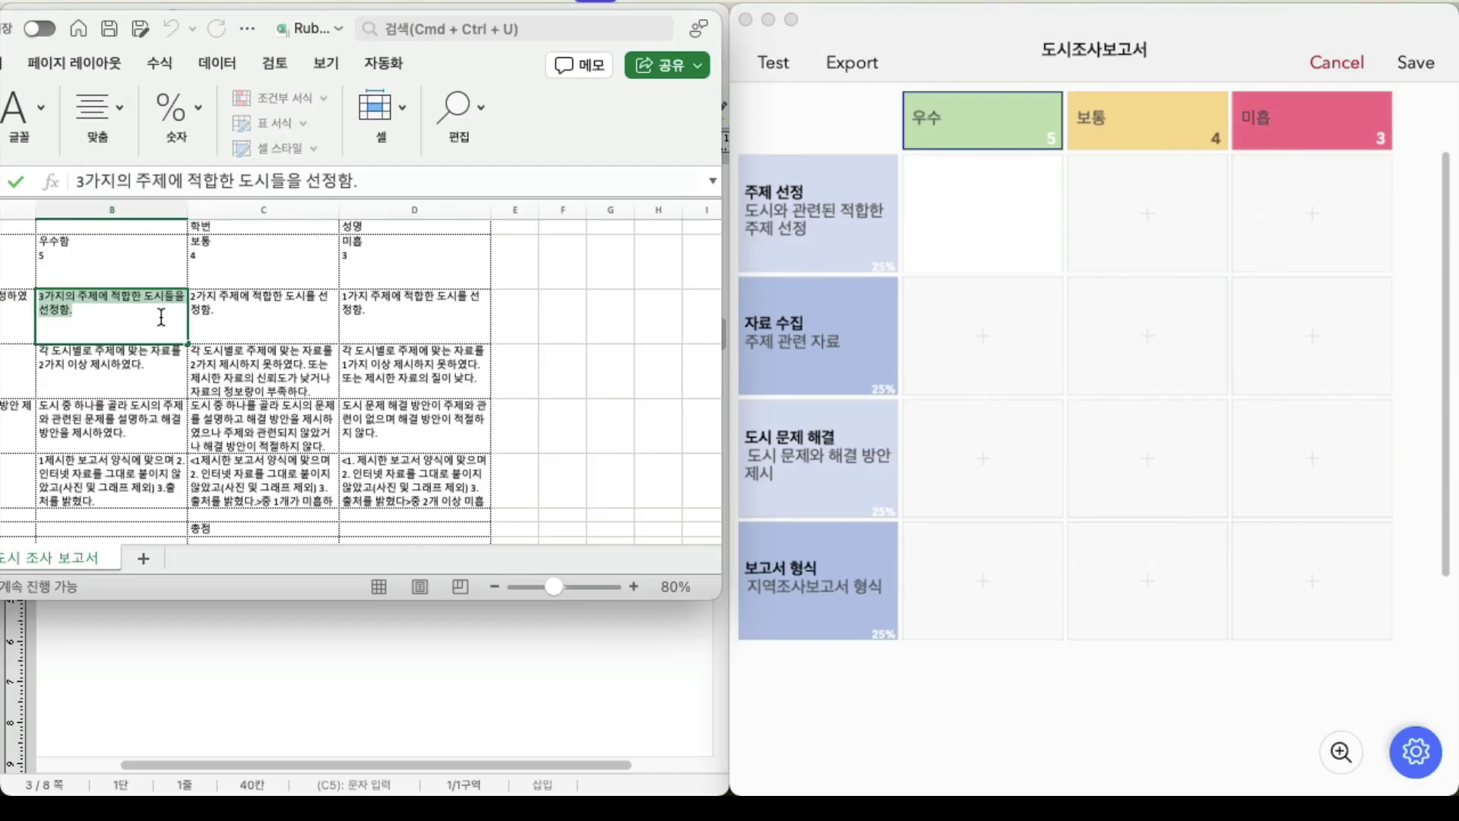
pyautogui.click(908, 201)
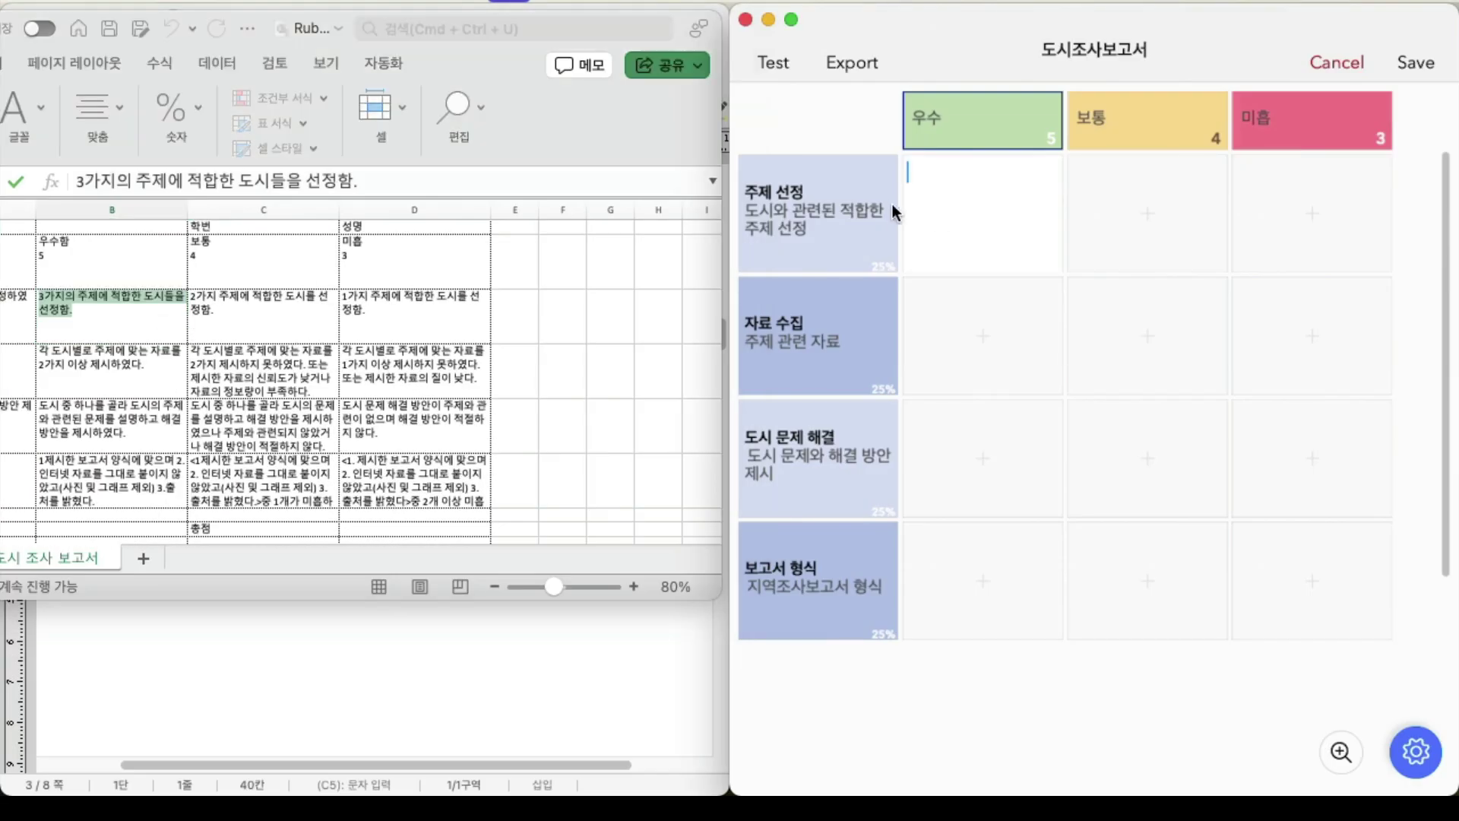
pyautogui.write('3가지의 주제에 적합한 도시들을 선정함.')
# Step: Copy the Excel descriptions for 2가지 and 1가지 주제에 적합한 도시 into the 주제 선정 row's 보통 and 미흡 cells
pyautogui.doubleClick(202, 316)
pyautogui.moveTo(202, 316); pyautogui.dragTo(189, 289)
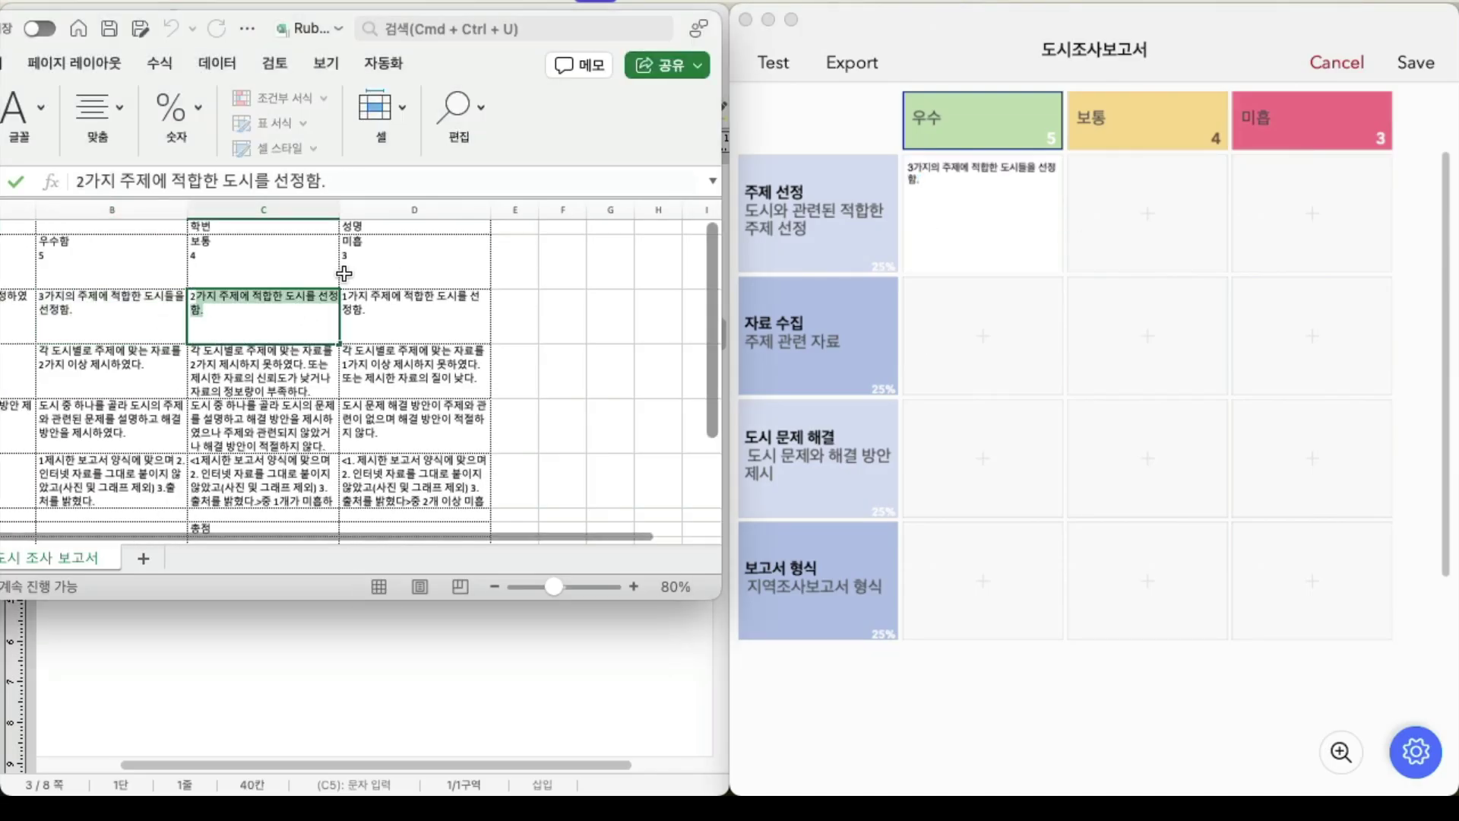
pyautogui.press('super+c')
pyautogui.click(1140, 232)
pyautogui.press('super+v')
pyautogui.doubleClick(414, 316)
pyautogui.moveTo(414, 316); pyautogui.dragTo(342, 293)
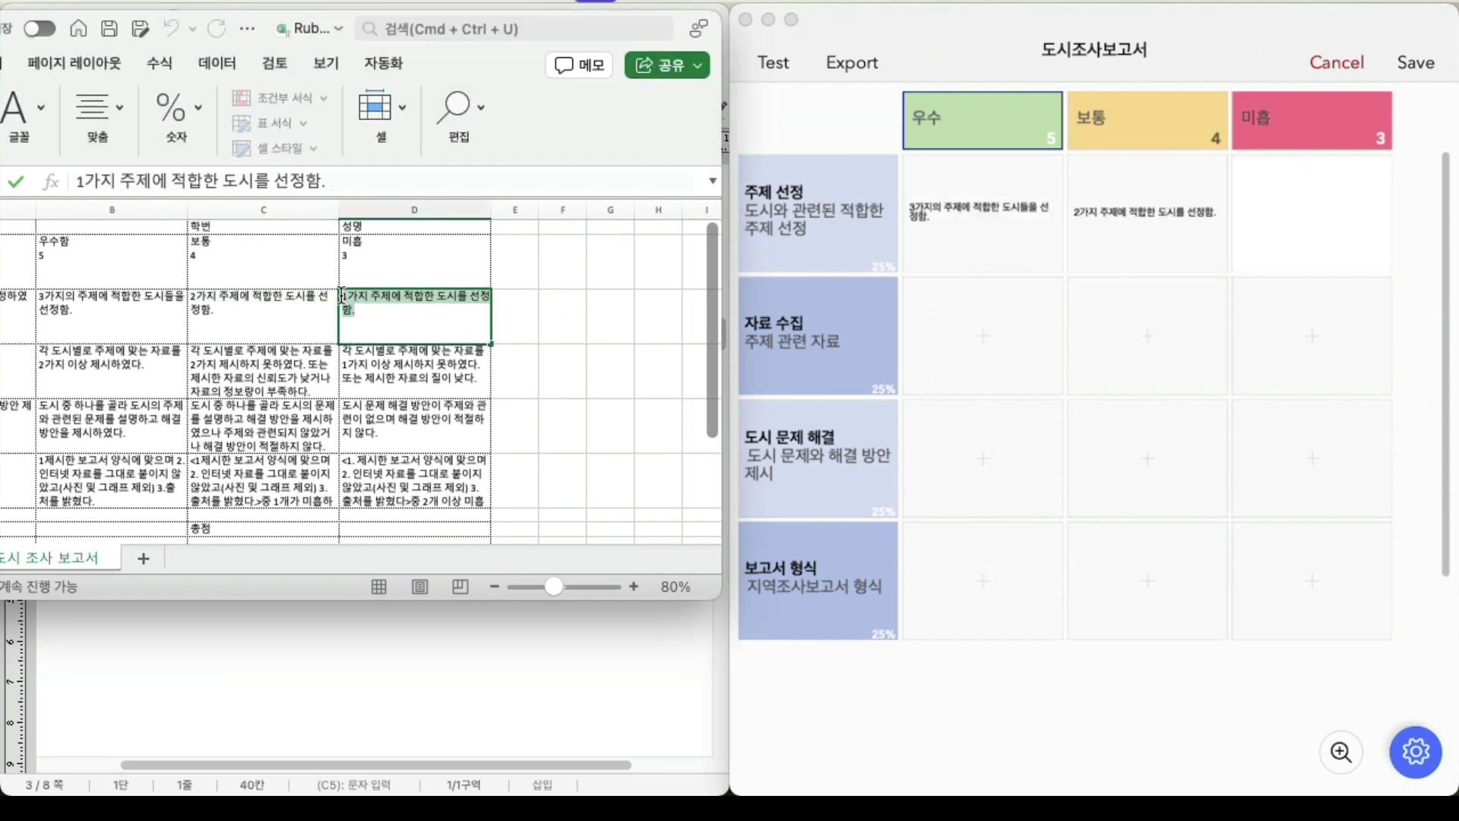
pyautogui.press('super+c')
pyautogui.click(1304, 180)
pyautogui.press('super+v')
# Step: Copy 각 도시별로 주제에 맞는 자료를 2가지 이상 제시하였다. from Excel into the 자료 수집 row's 우수 cell
pyautogui.doubleClick(120, 387)
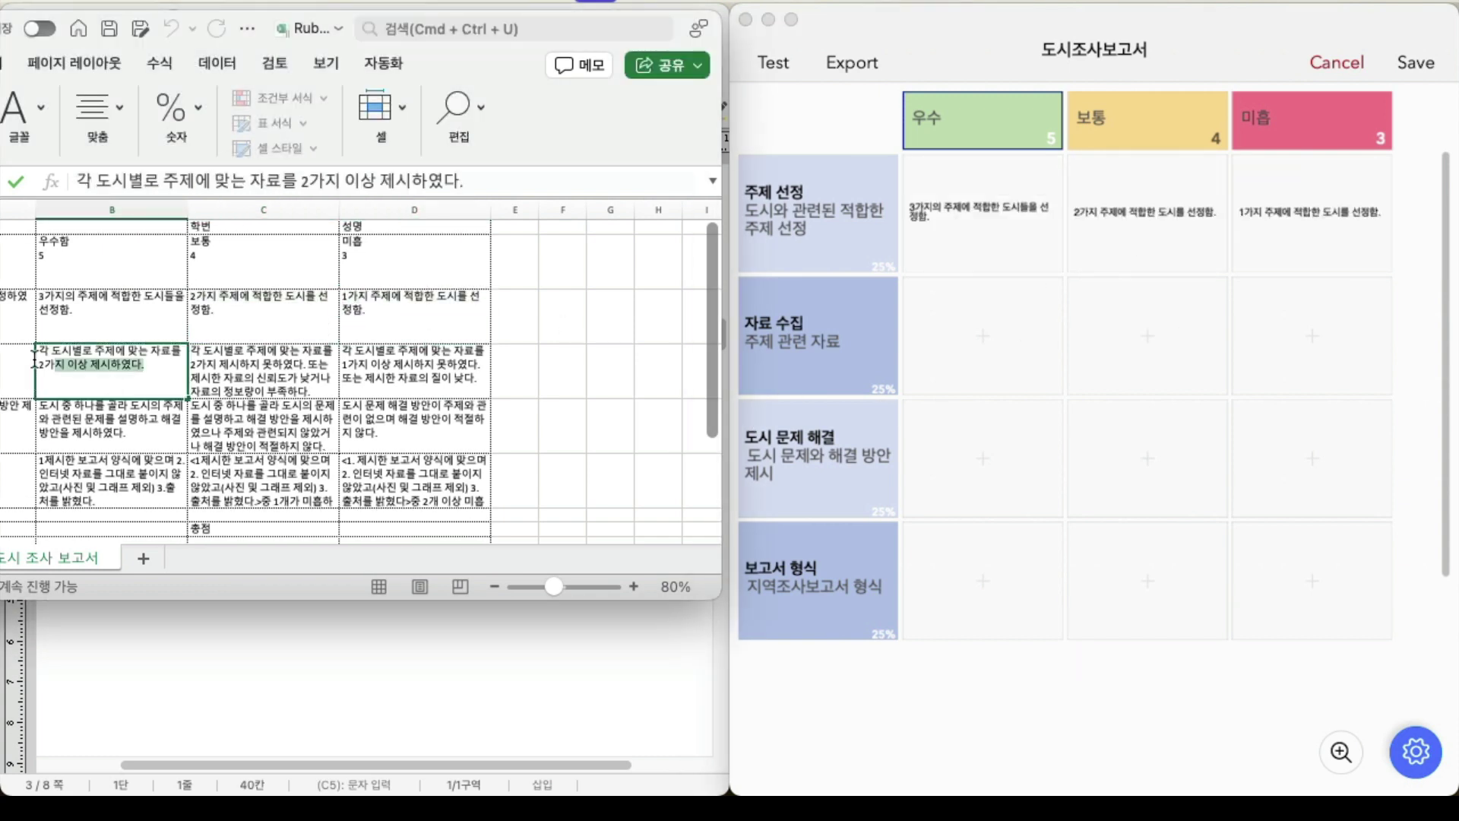
pyautogui.moveTo(120, 388); pyautogui.dragTo(38, 350)
pyautogui.press('super+c')
pyautogui.click(1036, 375)
pyautogui.press('super+v')
# Step: Copy the 4-point and 3-point 자료 조사 descriptions from Excel into the 자료 수집 row's 보통 and 미흡 cells
pyautogui.moveTo(322, 391); pyautogui.dragTo(196, 350)
pyautogui.press('super+c')
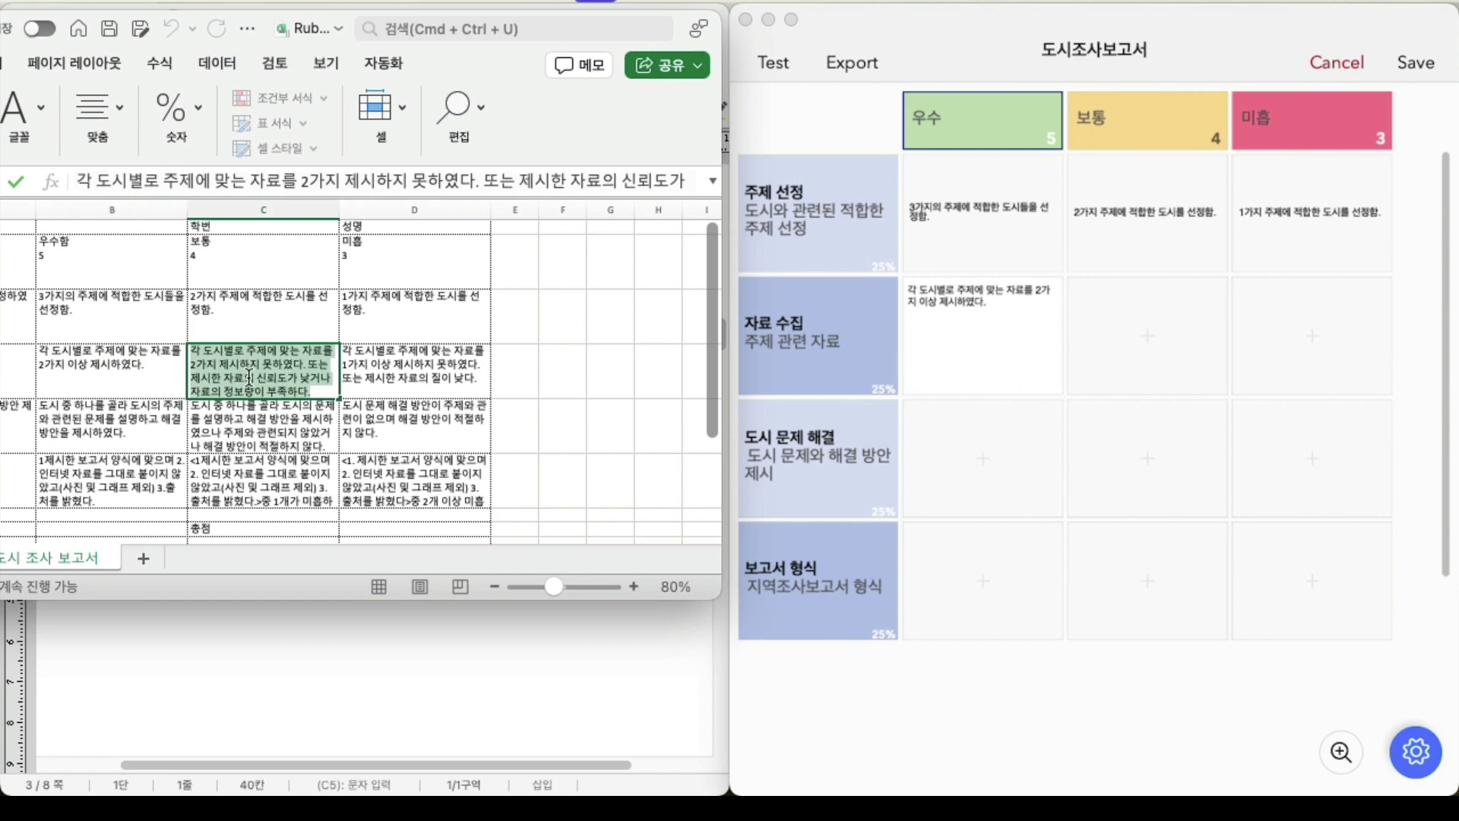
pyautogui.click(1173, 347)
pyautogui.press('super+v')
pyautogui.doubleClick(423, 375)
pyautogui.moveTo(479, 379); pyautogui.dragTo(348, 344)
pyautogui.press('super+c')
pyautogui.click(1312, 335)
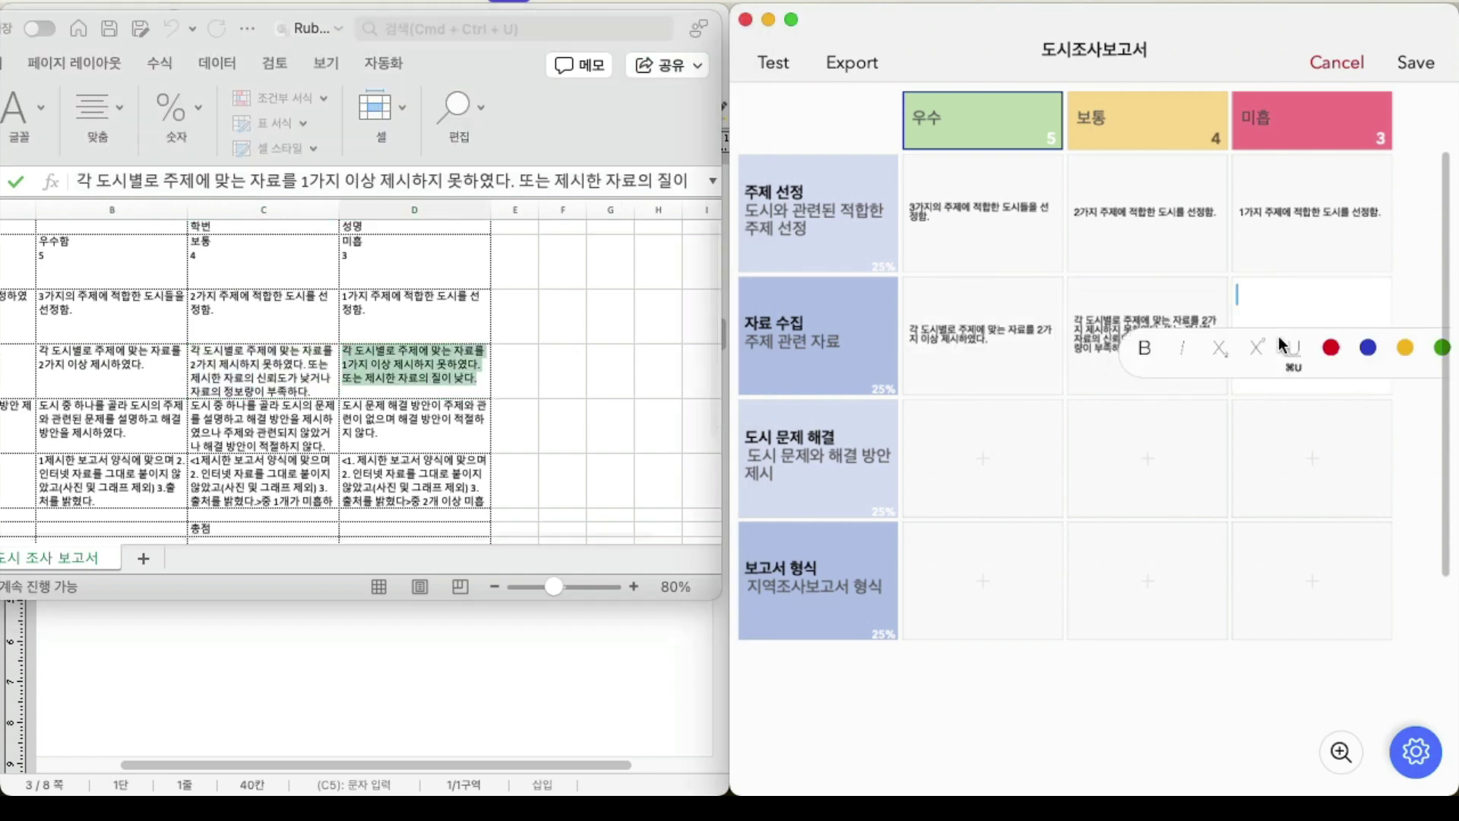
pyautogui.press('super+v')
# Step: Copy the 5-point description of the city problem and its solution from Excel into the 도시 문제 해결 row's 우수 cell
pyautogui.doubleClick(106, 425)
pyautogui.moveTo(128, 435); pyautogui.dragTo(40, 405)
pyautogui.press('super+c')
pyautogui.click(956, 476)
pyautogui.press('super+v')
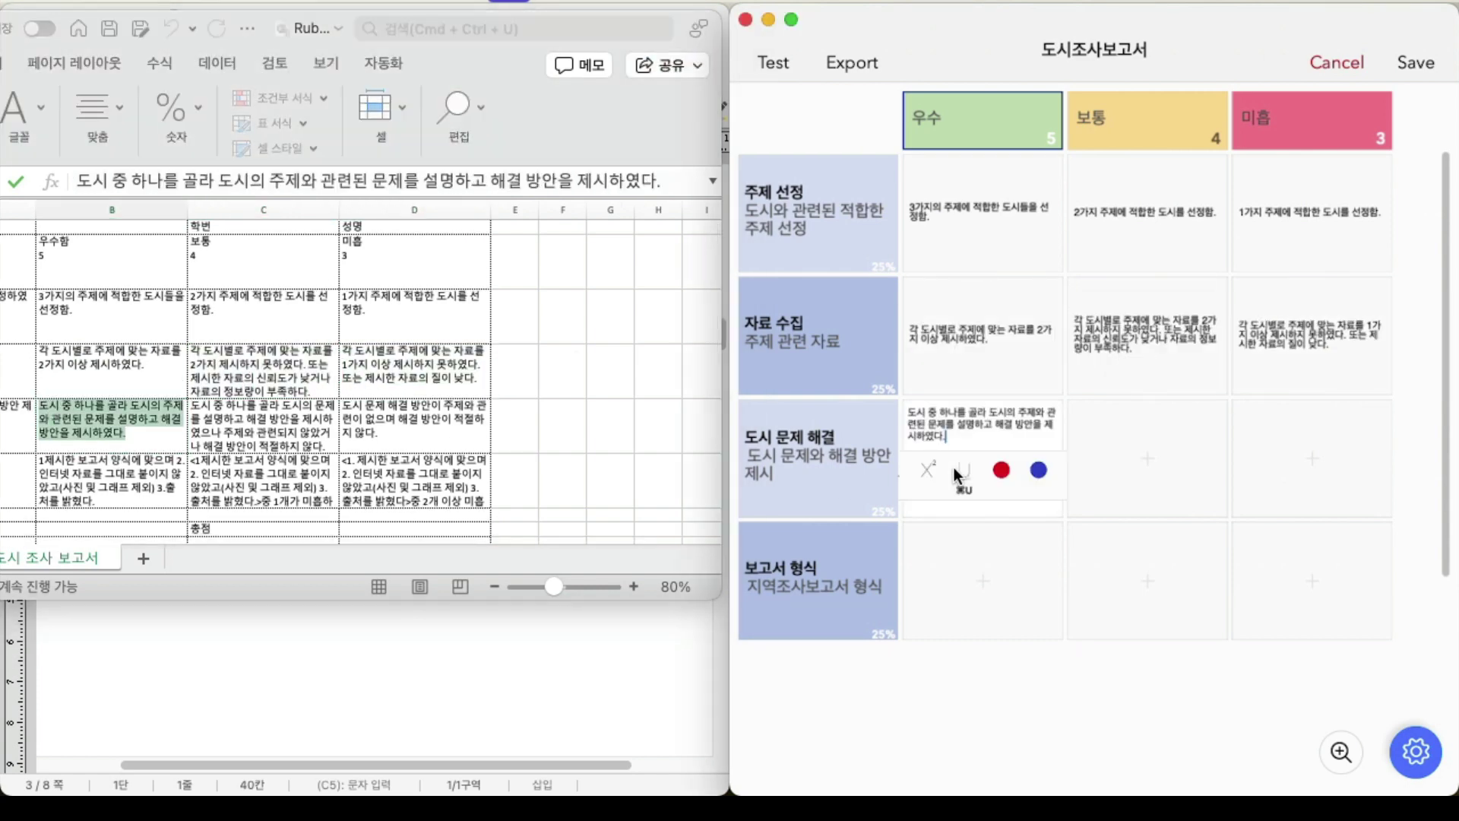
# Step: Copy the 4-point and 3-point city problem descriptions from Excel into the 도시 문제 해결 row's 보통 and 미흡 cells
pyautogui.doubleClick(302, 449)
pyautogui.moveTo(332, 446); pyautogui.dragTo(205, 396)
pyautogui.press('super+c')
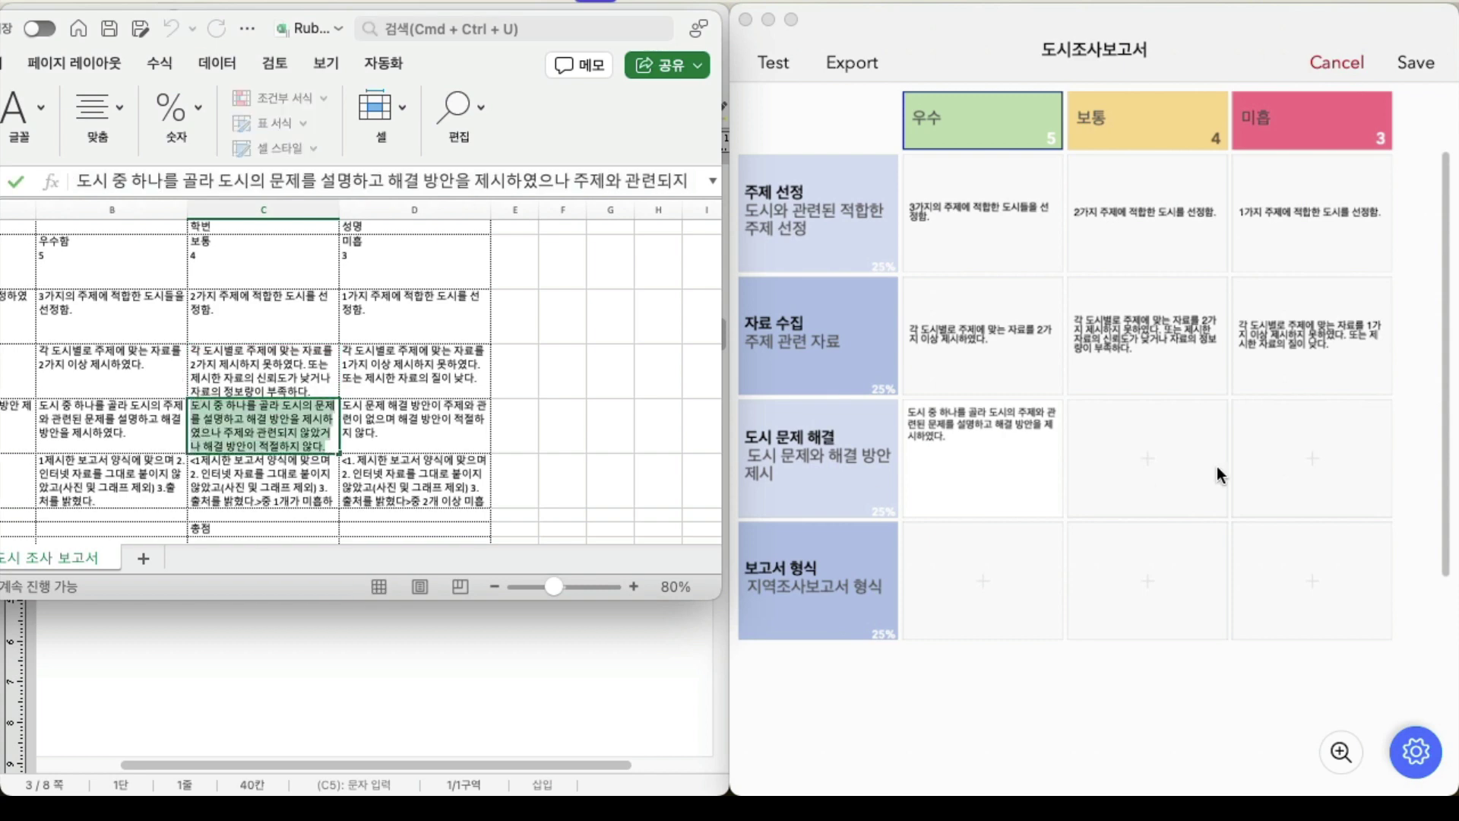
pyautogui.click(1221, 472)
pyautogui.press('super+v')
pyautogui.doubleClick(414, 421)
pyautogui.moveTo(380, 433); pyautogui.dragTo(343, 404)
pyautogui.press('super+c')
pyautogui.click(1300, 476)
pyautogui.press('super+v')
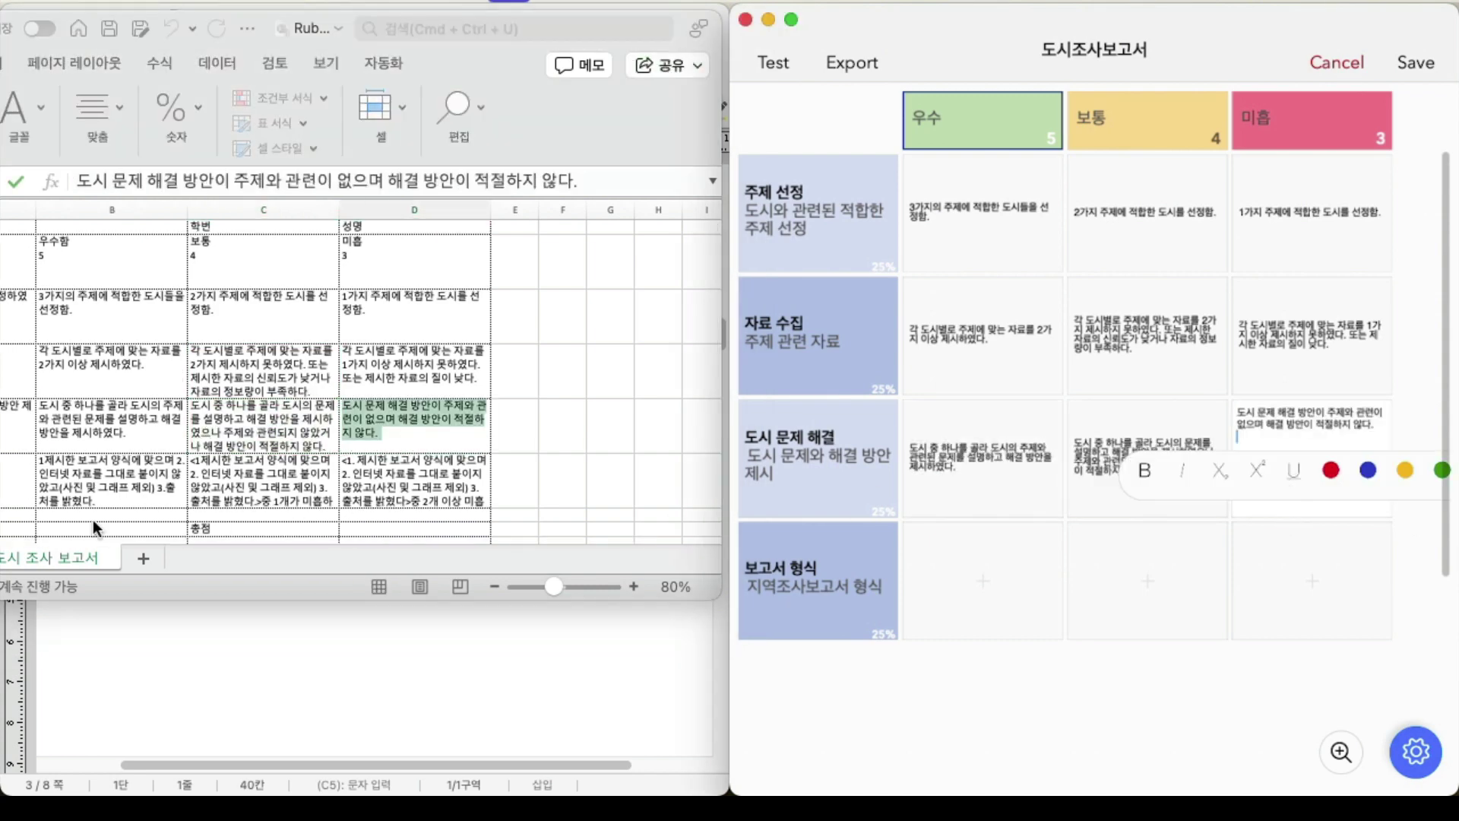
# Step: Copy the 5-point and 4-point report format descriptions from Excel into the 보고서 형식 row's 우수 and 보통 cells
pyautogui.doubleClick(111, 480)
pyautogui.moveTo(85, 501); pyautogui.dragTo(31, 457)
pyautogui.press('super+c')
pyautogui.click(987, 595)
pyautogui.press('super+v')
pyautogui.doubleClick(262, 479)
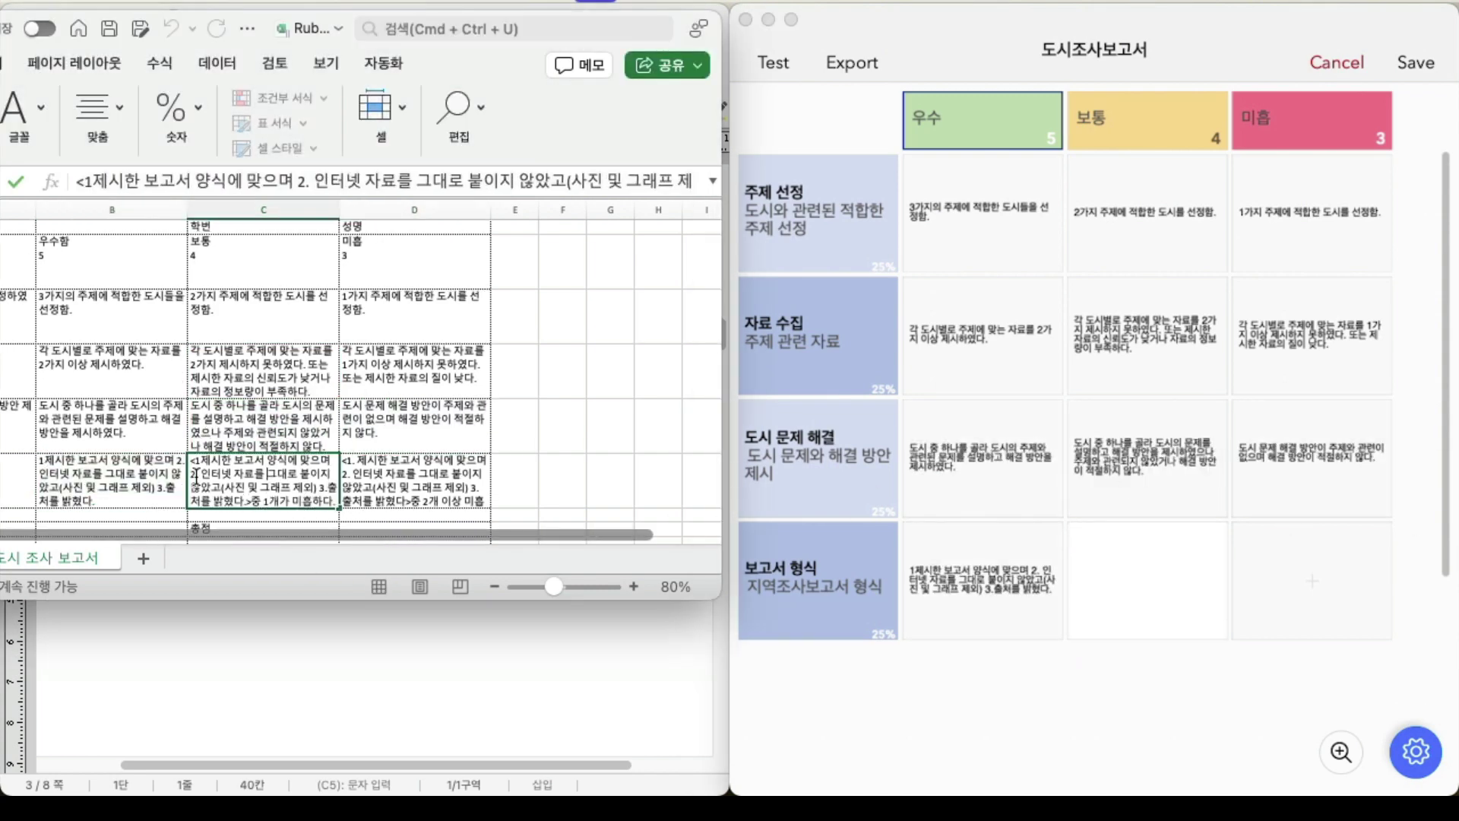
pyautogui.moveTo(334, 502); pyautogui.dragTo(192, 458)
pyautogui.press('super+c')
pyautogui.click(1156, 593)
pyautogui.press('super+v')
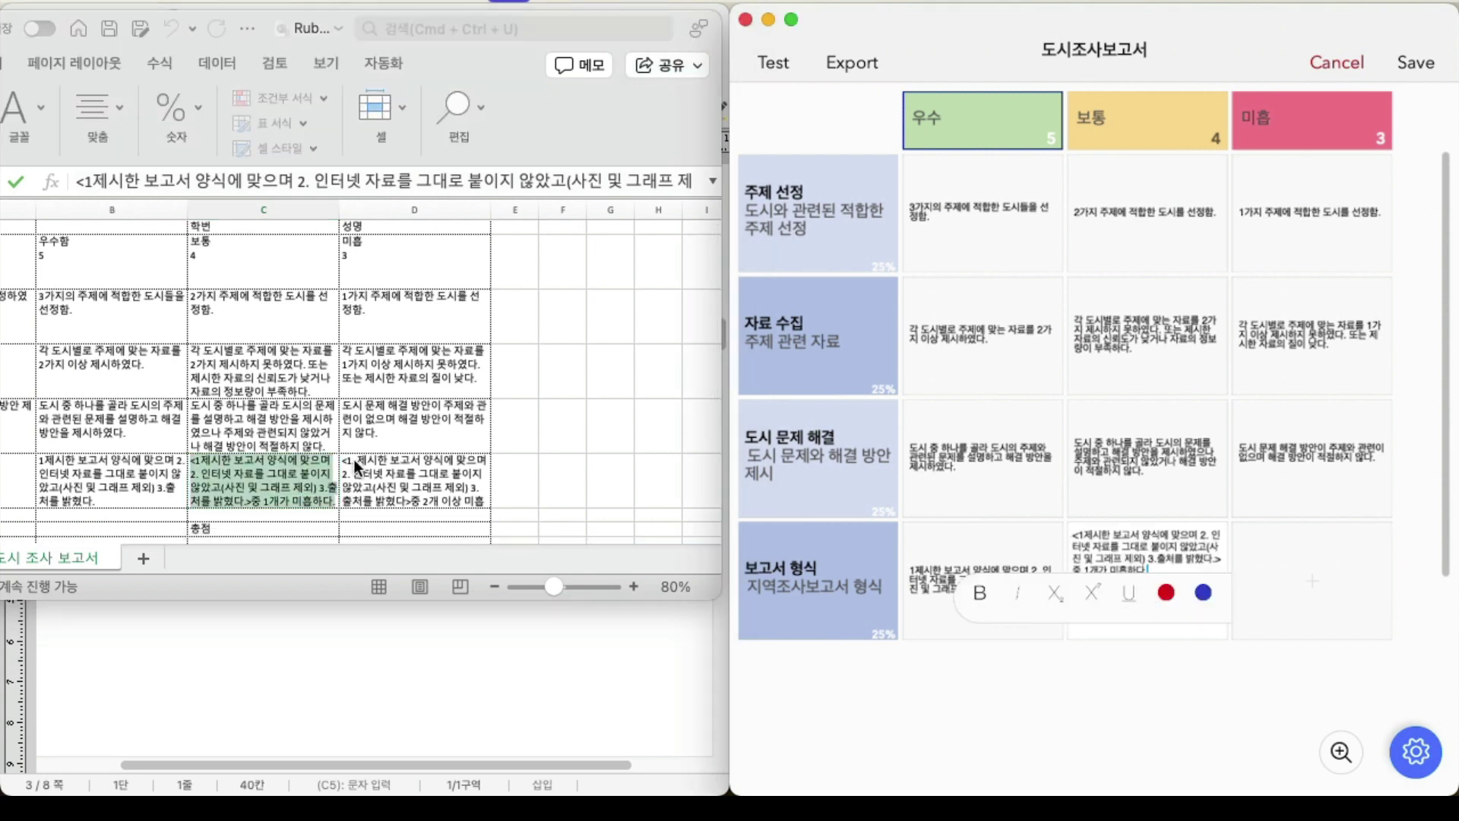
# Step: Copy the 3-point report format description from Excel into the 보고서 형식 row's 미흡 cell and save the rubric
pyautogui.doubleClick(414, 479)
pyautogui.moveTo(486, 517); pyautogui.dragTo(344, 459)
pyautogui.press('super+c')
pyautogui.click(1243, 560)
pyautogui.press('super+v')
pyautogui.click(1193, 694)
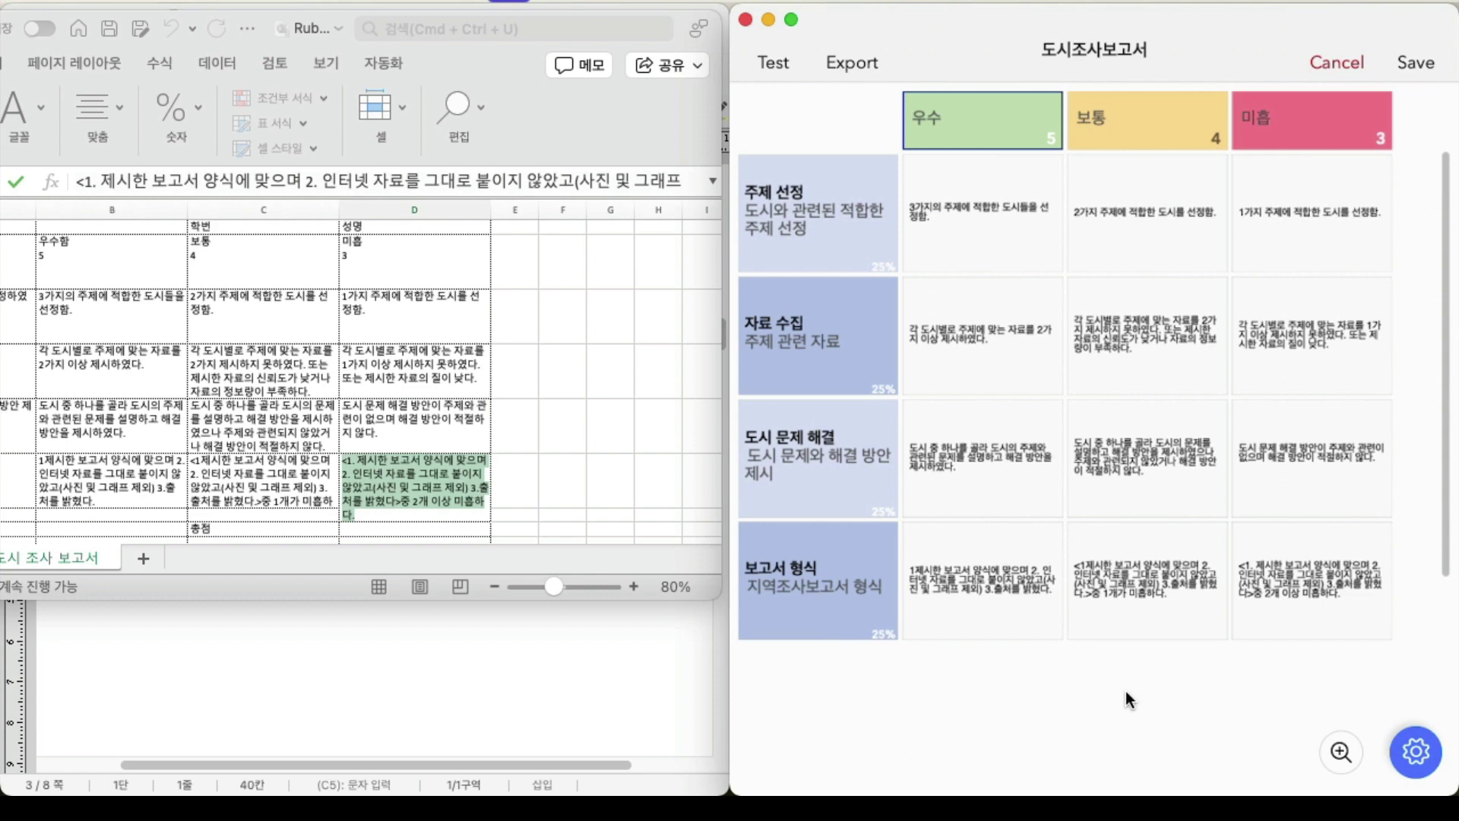
pyautogui.click(1416, 62)
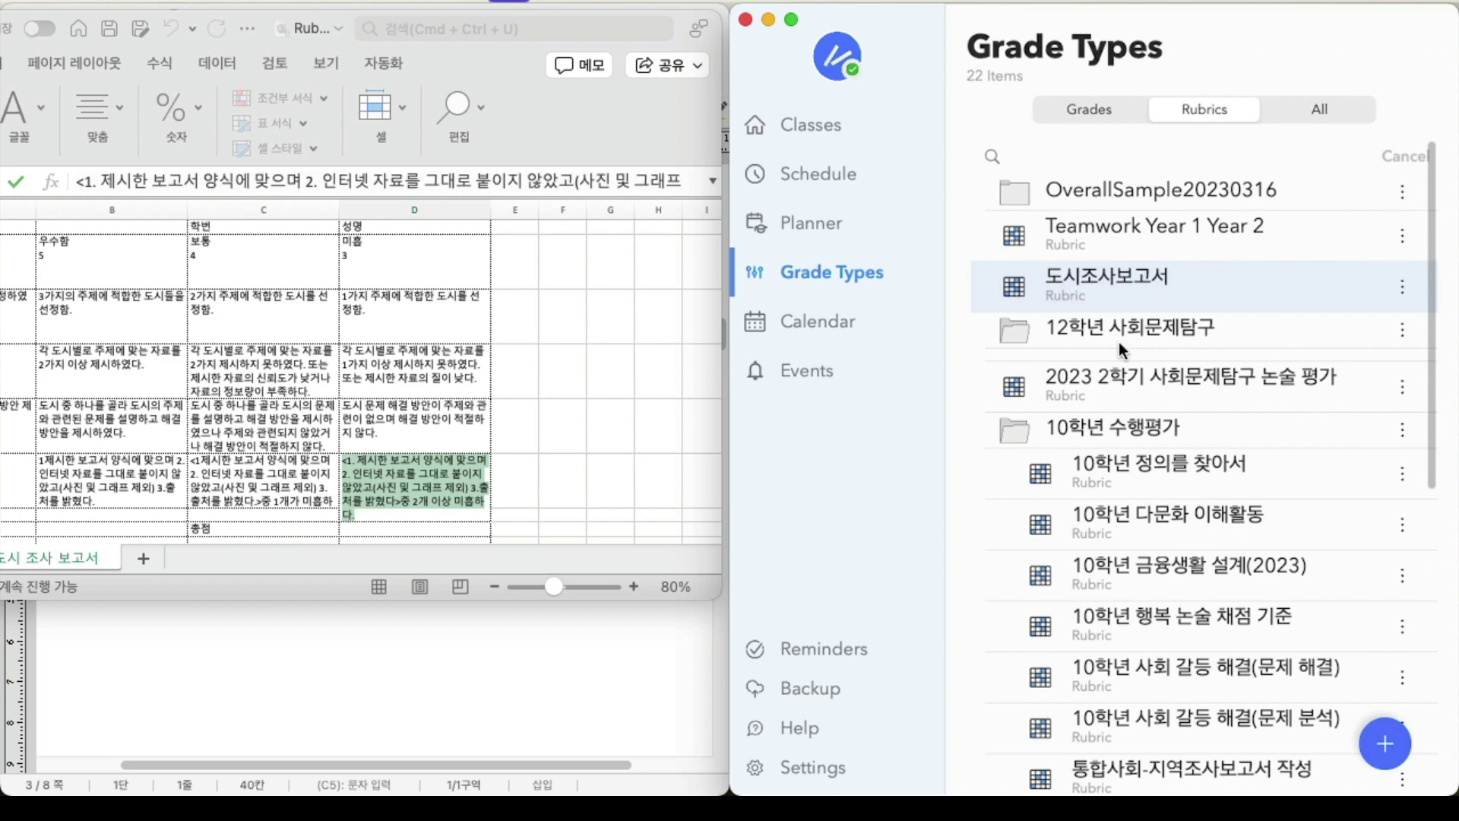
# Step: Open the 도시조사보고서 rubric and test it, rating 주제 선정 and 도시 문제 해결 as 우수, 자료 수집 and 보고서 형식 as 보통
pyautogui.click(1124, 284)
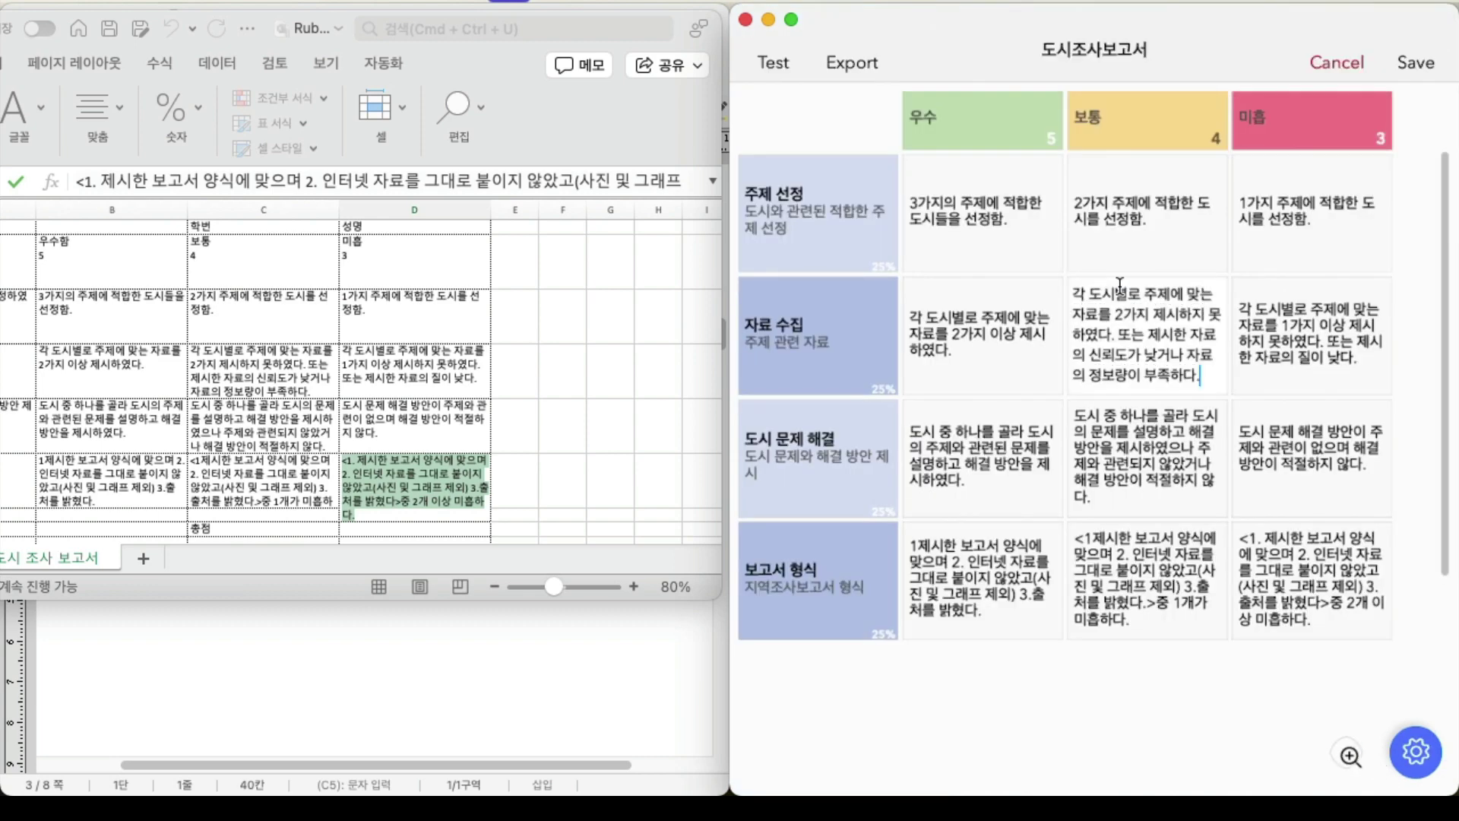
pyautogui.click(955, 251)
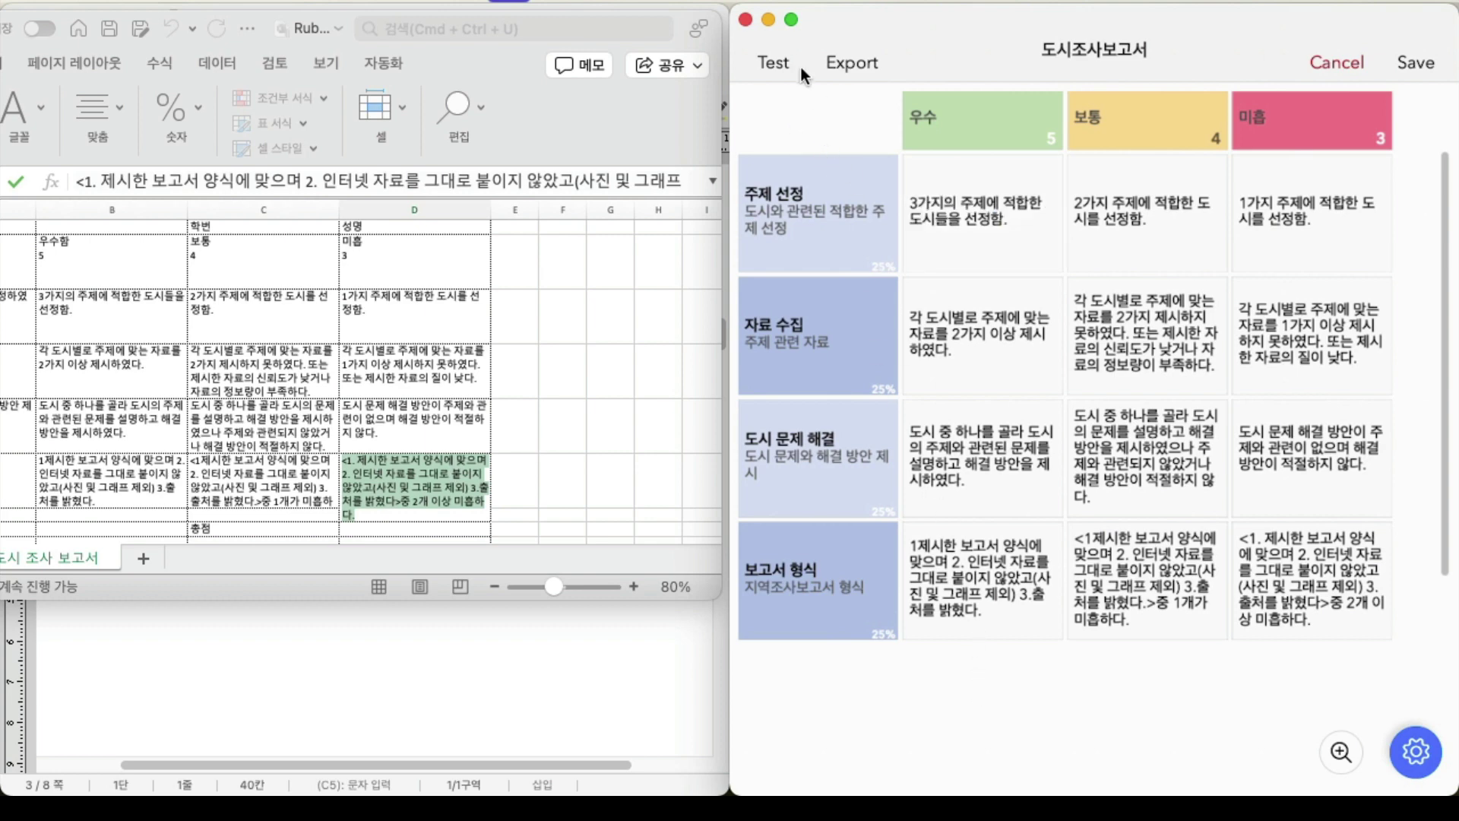
pyautogui.click(775, 64)
pyautogui.click(974, 238)
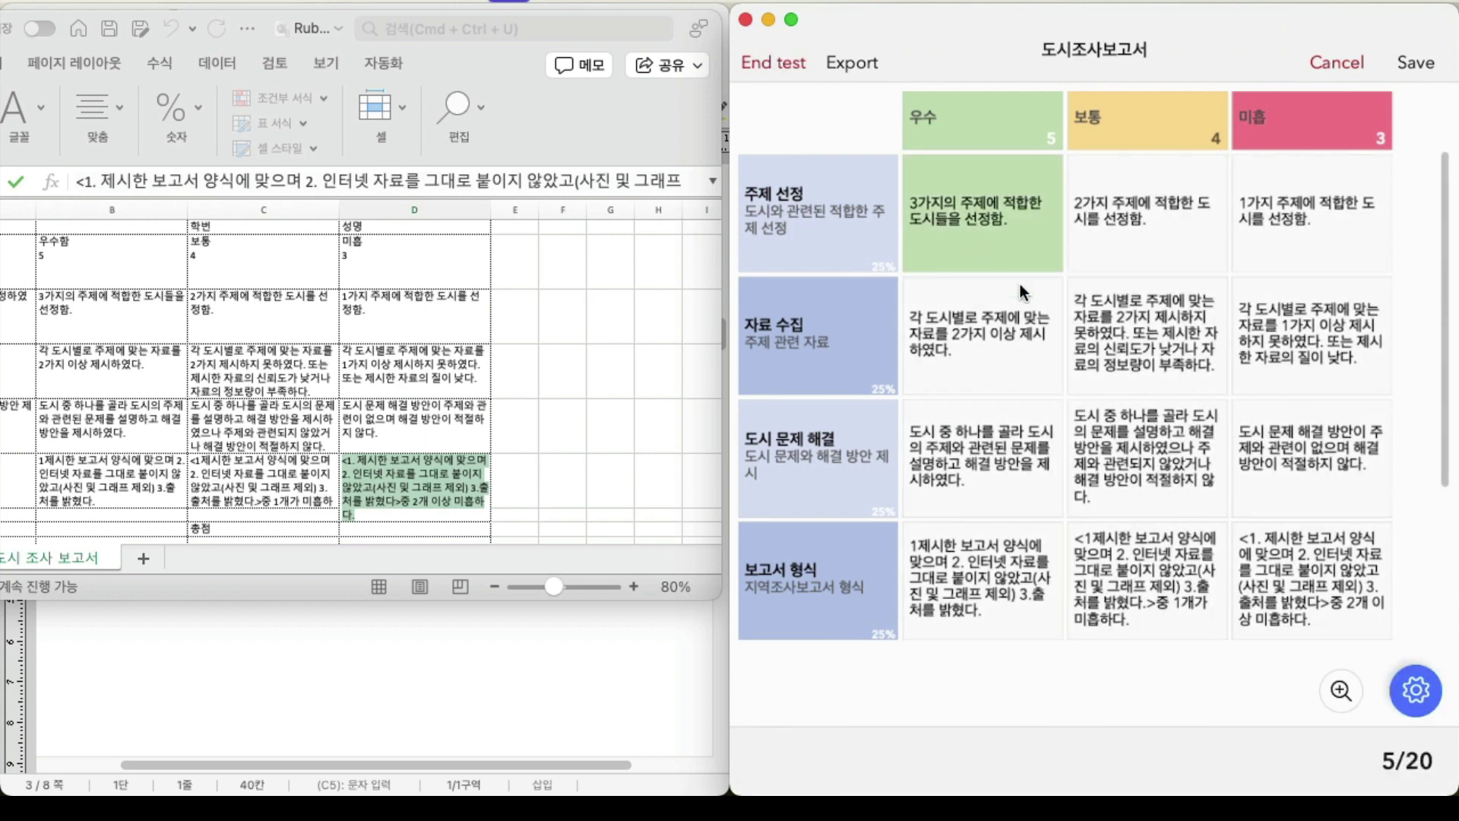
pyautogui.click(1134, 324)
pyautogui.click(1020, 456)
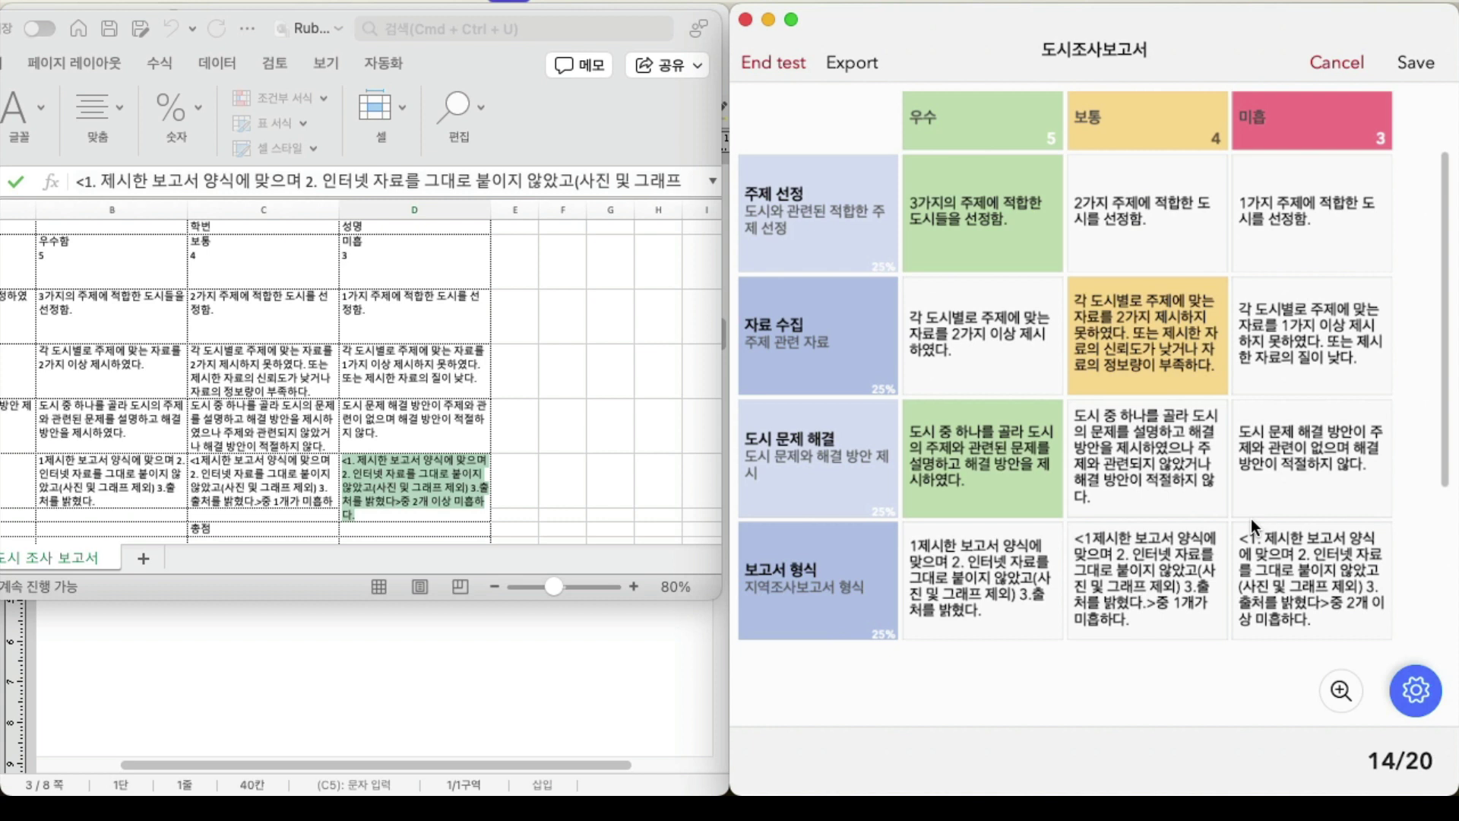
pyautogui.click(1282, 570)
pyautogui.click(1001, 587)
pyautogui.click(1171, 589)
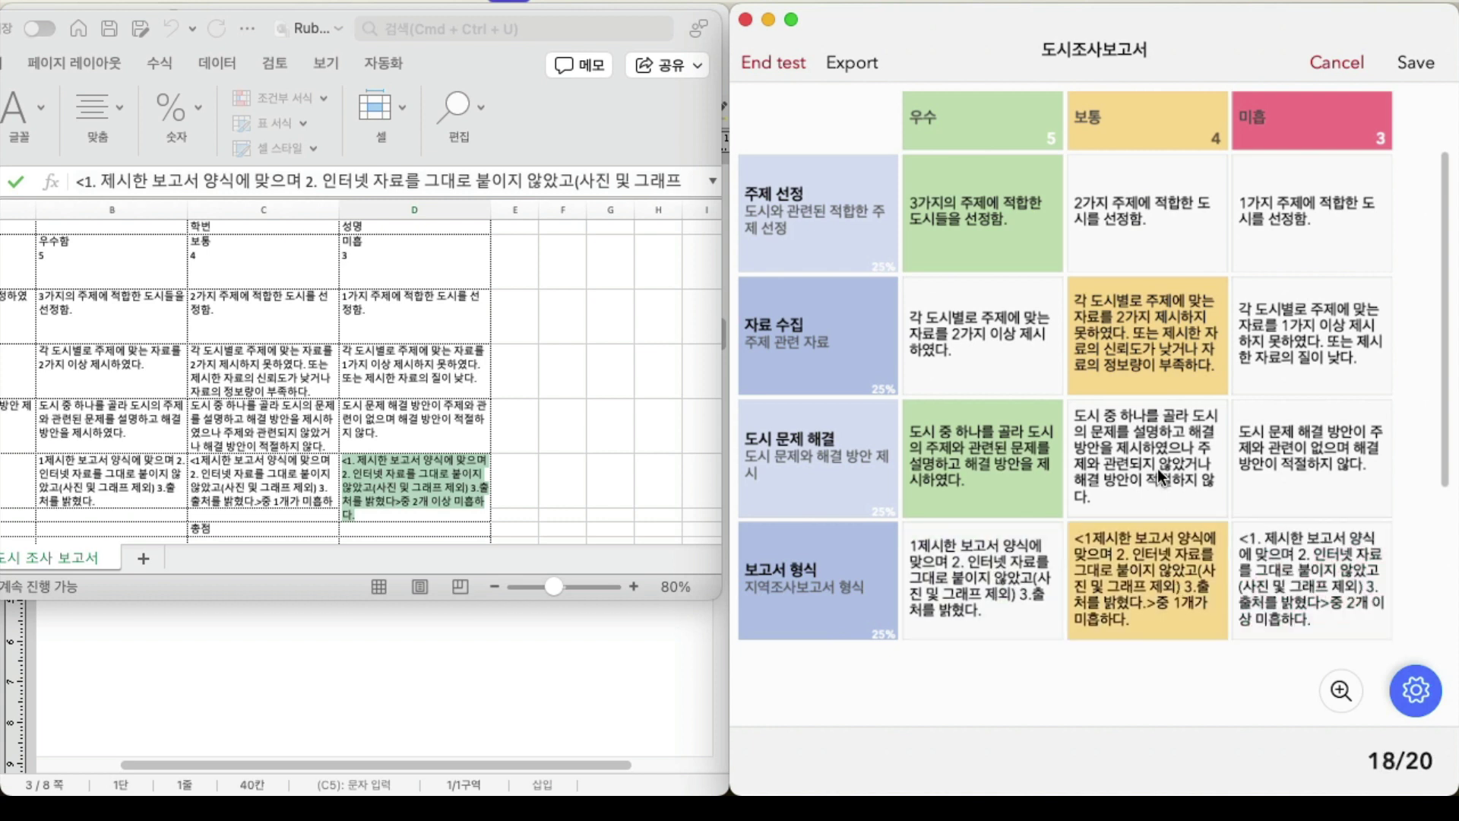
# Step: Try 미흡 in the test for 주제 선정, 자료 수집 and 도시 문제 해결, and return all three to 우수
pyautogui.click(1157, 468)
pyautogui.click(1287, 458)
pyautogui.click(1279, 327)
pyautogui.click(1279, 237)
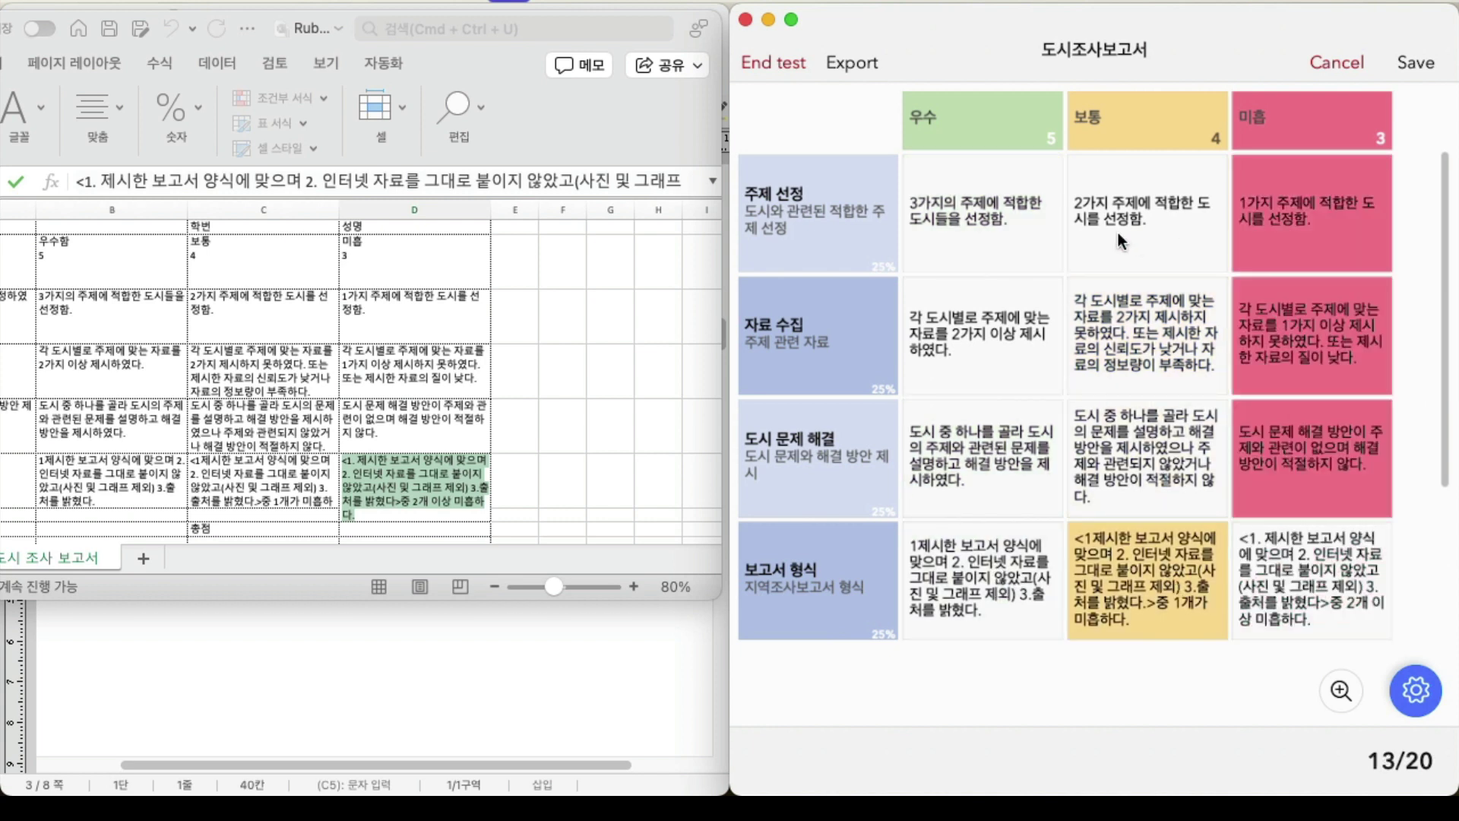
pyautogui.click(1119, 232)
pyautogui.click(956, 228)
pyautogui.click(972, 363)
pyautogui.click(969, 482)
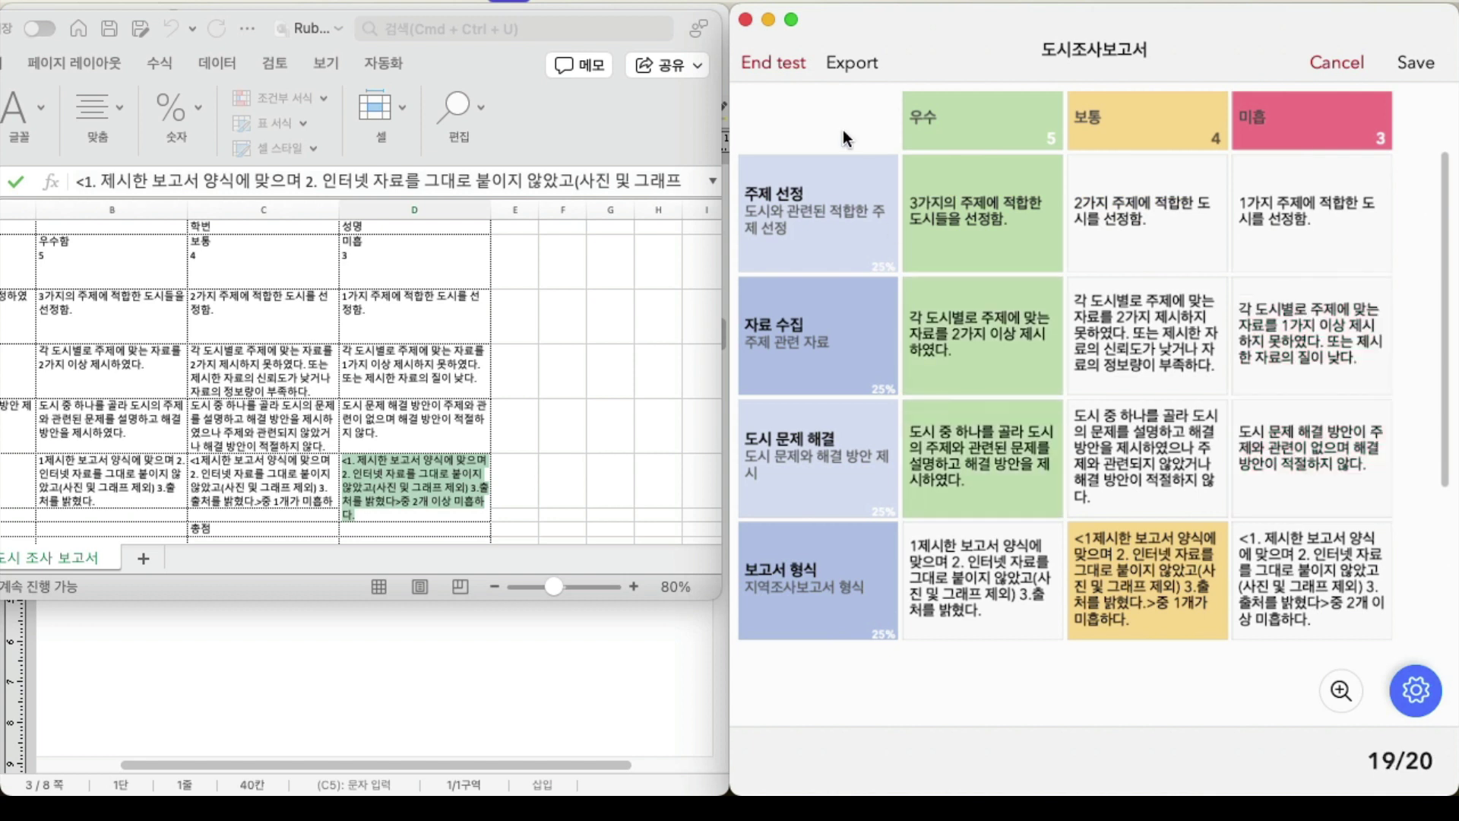
# Step: Look over the export formats offered for the 도시조사보고서 rubric without exporting it
pyautogui.click(850, 64)
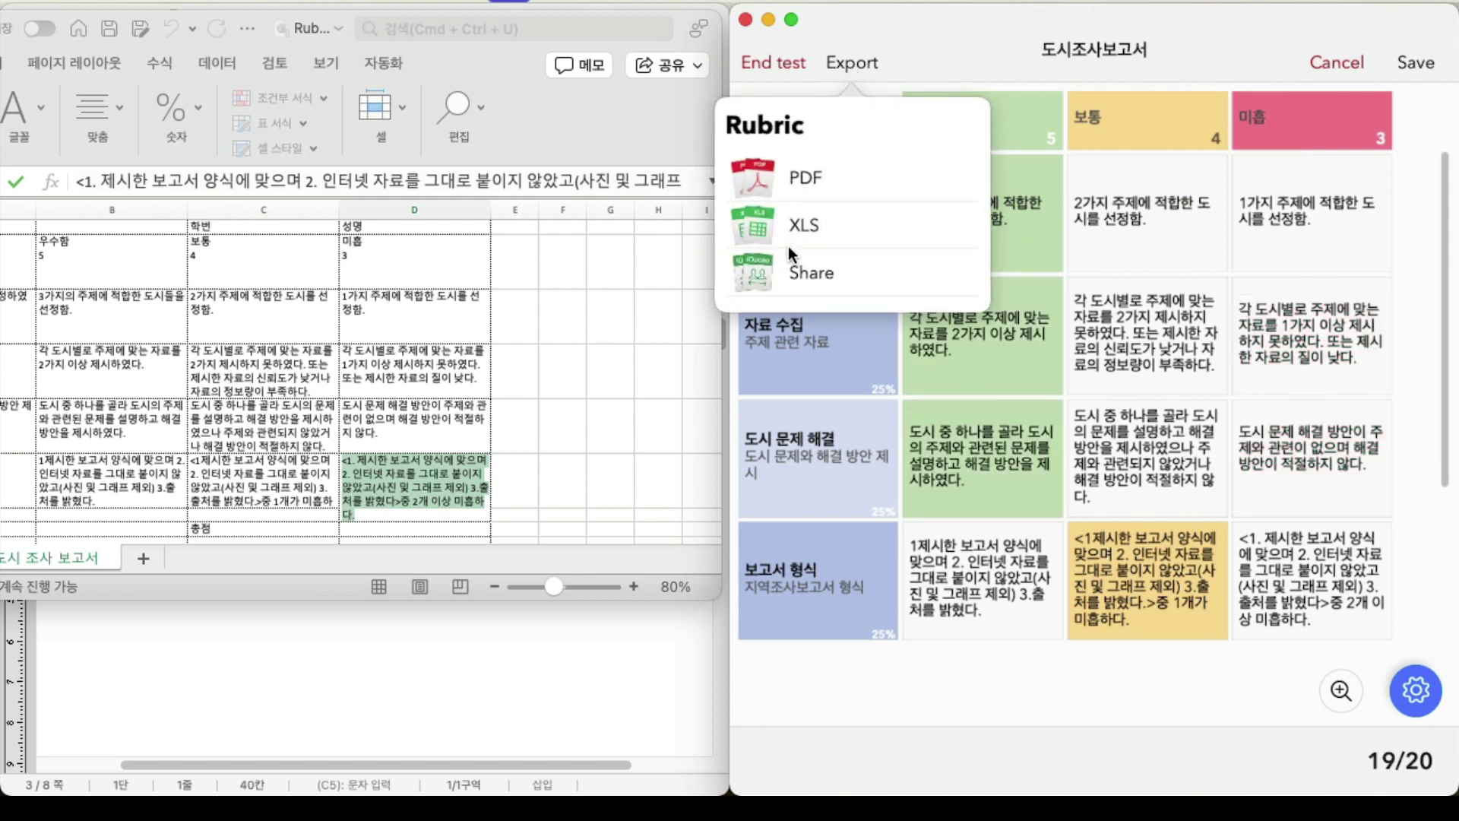
pyautogui.click(576, 344)
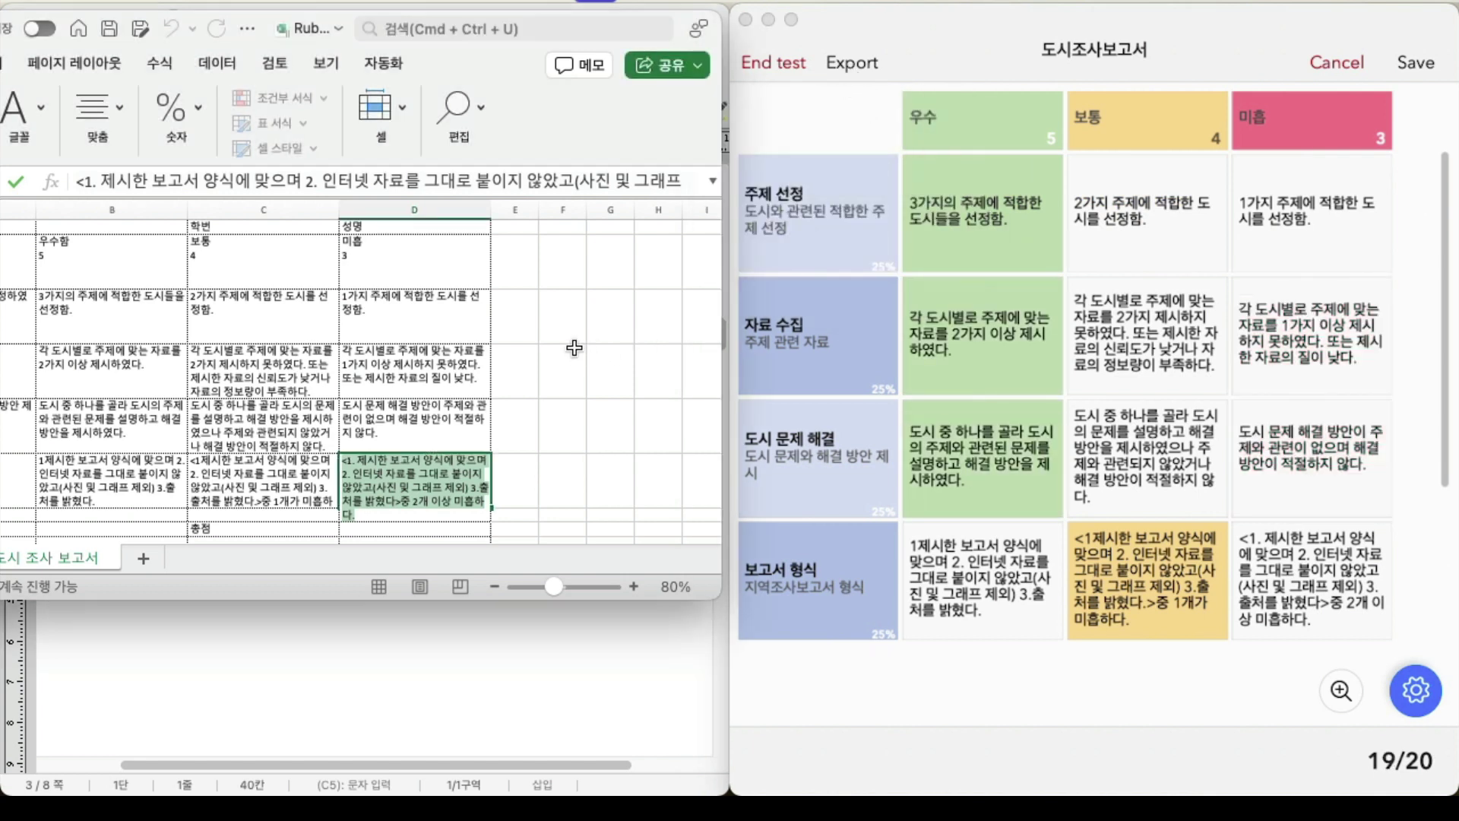
pyautogui.click(589, 313)
pyautogui.click(845, 66)
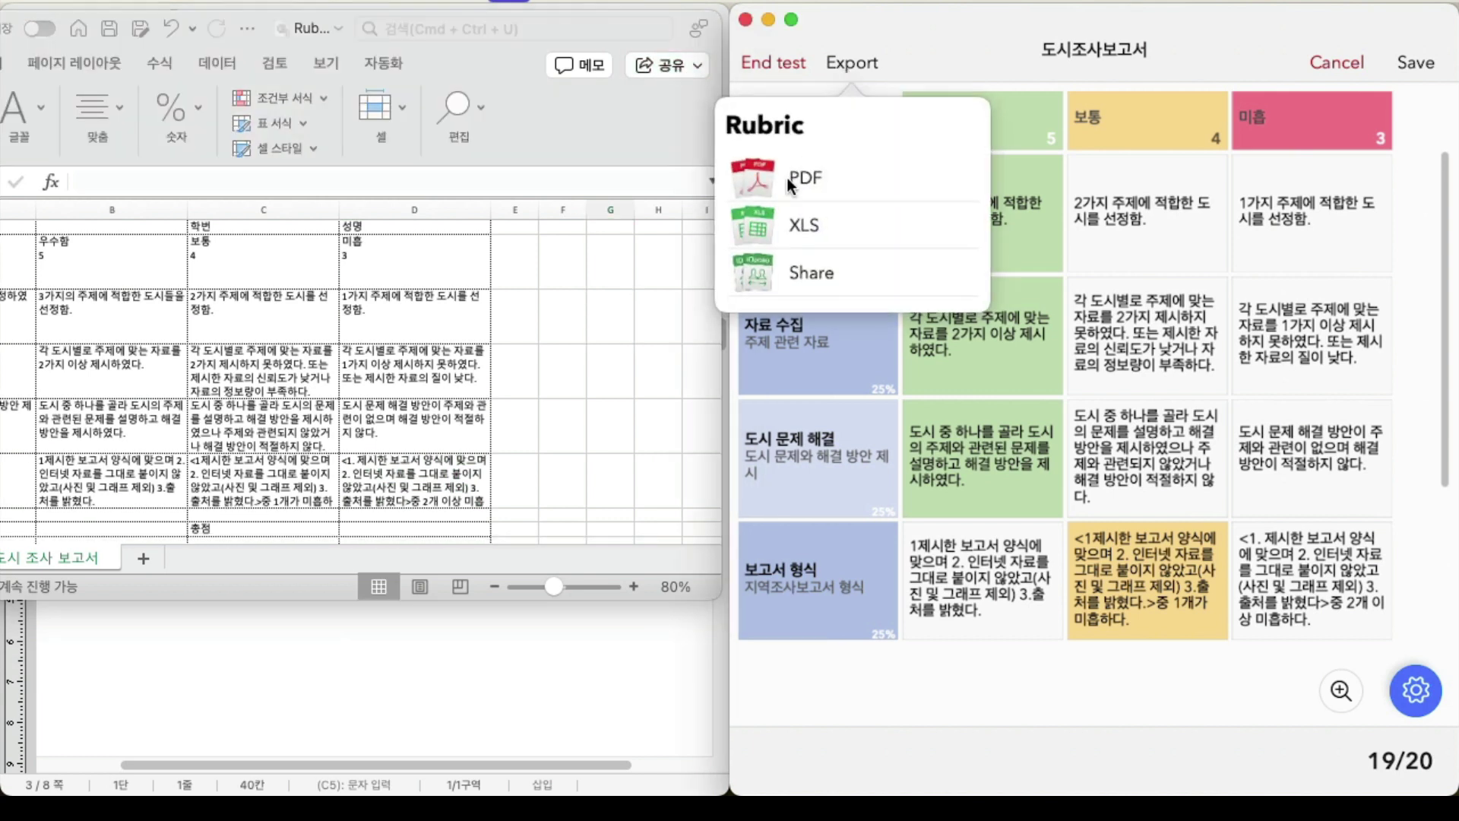
pyautogui.click(532, 336)
pyautogui.click(819, 111)
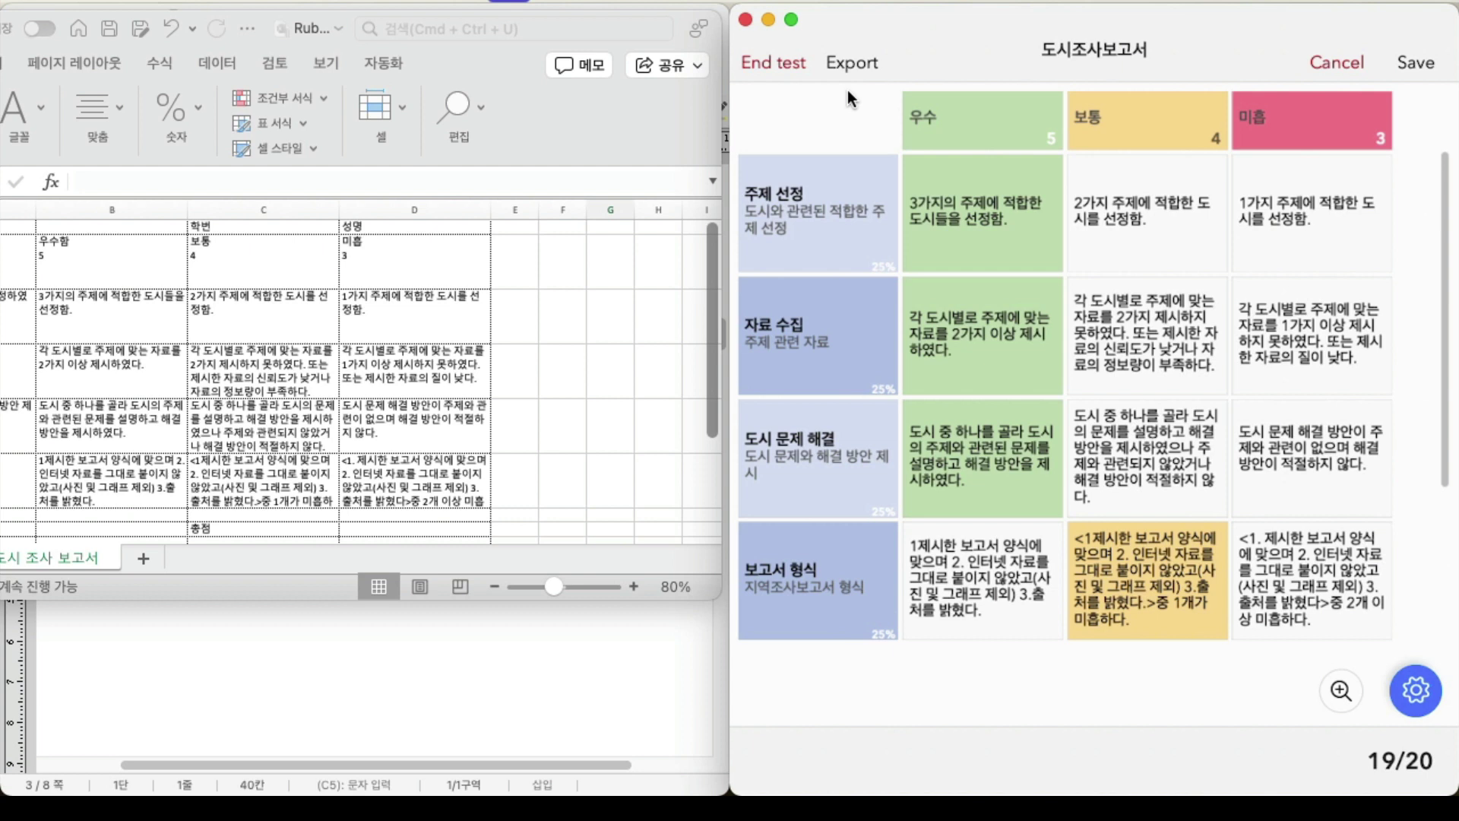
pyautogui.click(854, 65)
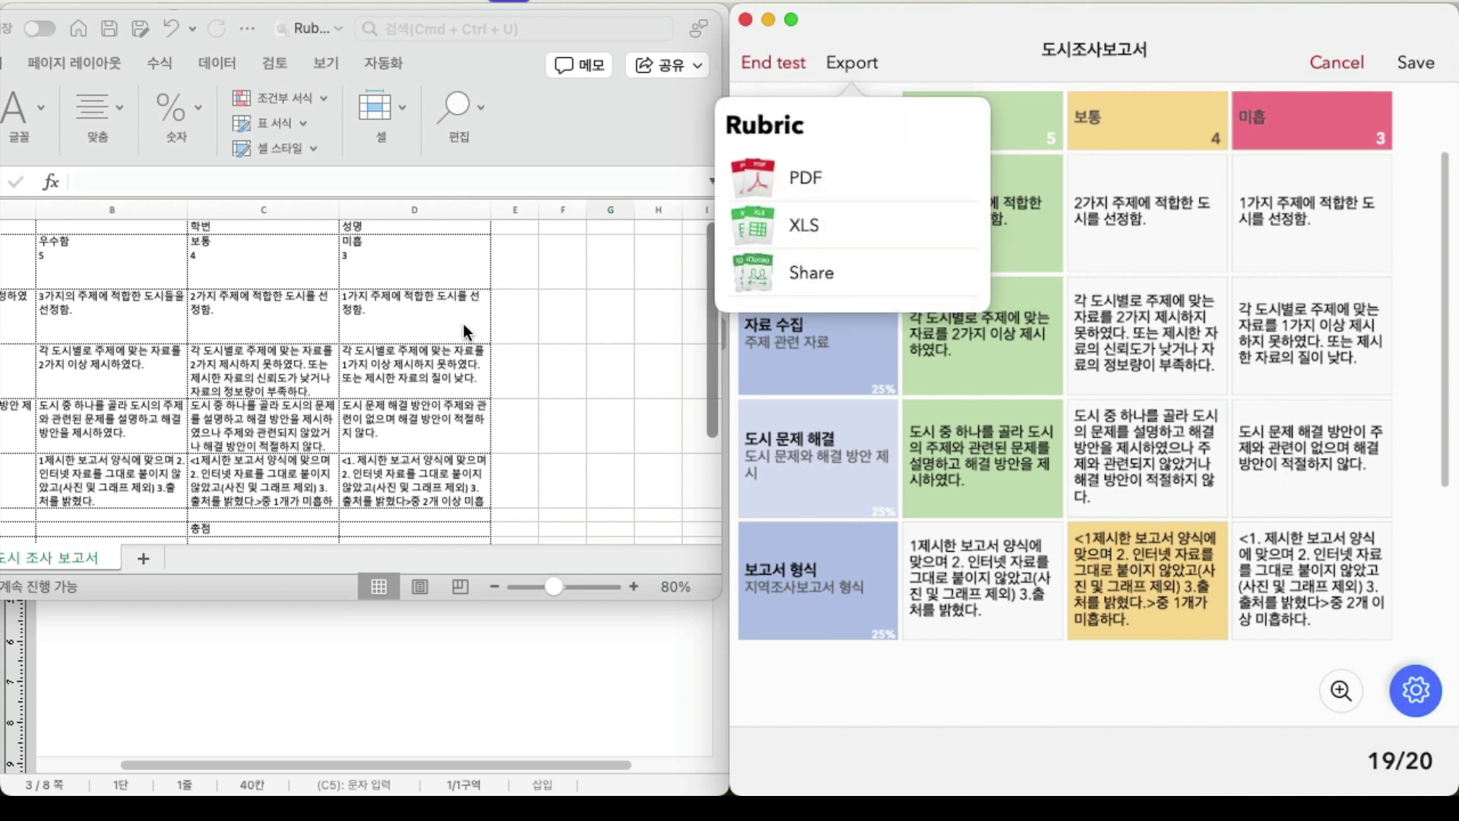
pyautogui.click(931, 65)
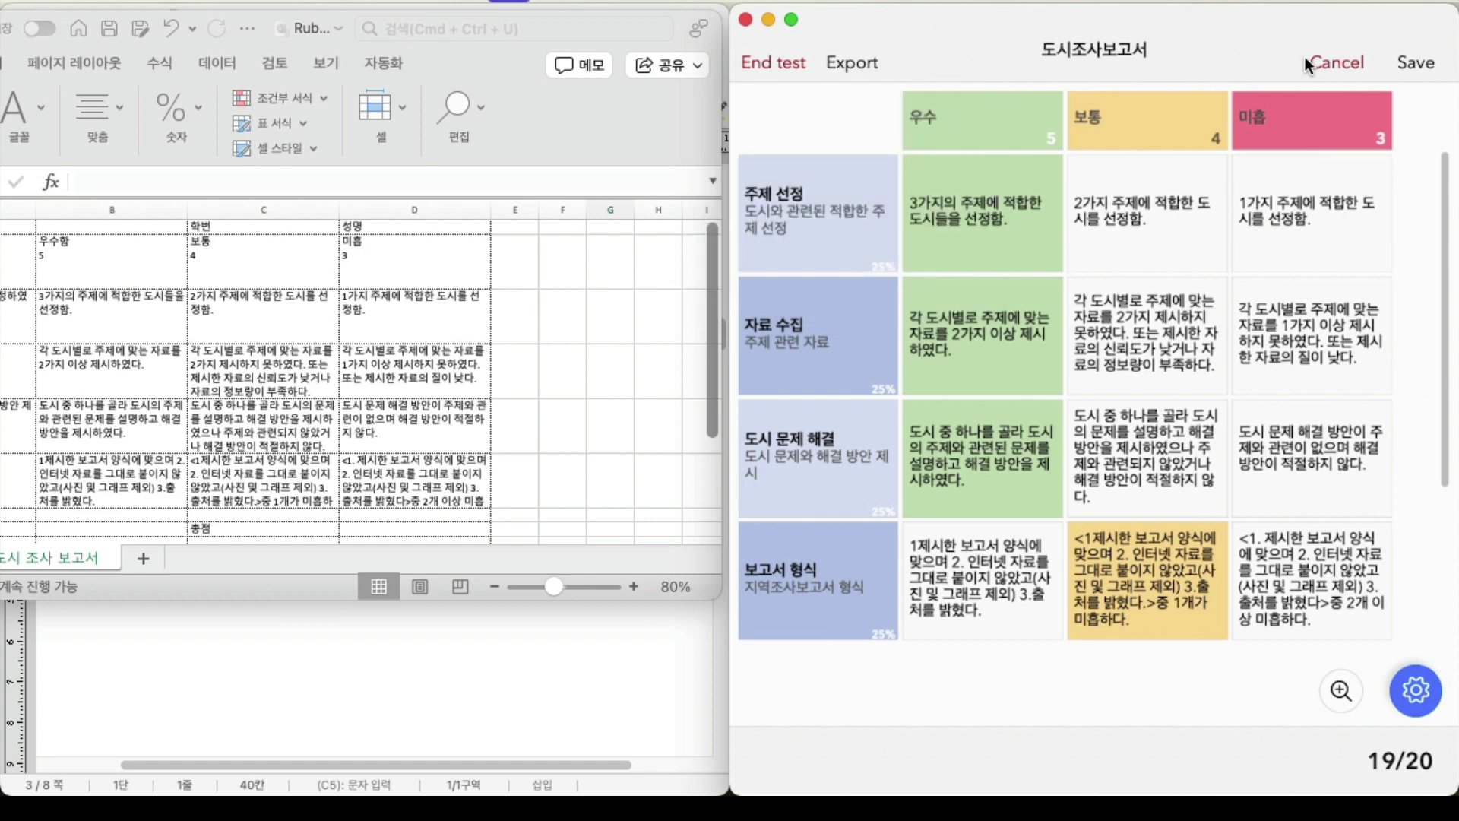
# Step: Discard the rubric test and save the reopened 도시조사보고서 rubric
pyautogui.click(1324, 65)
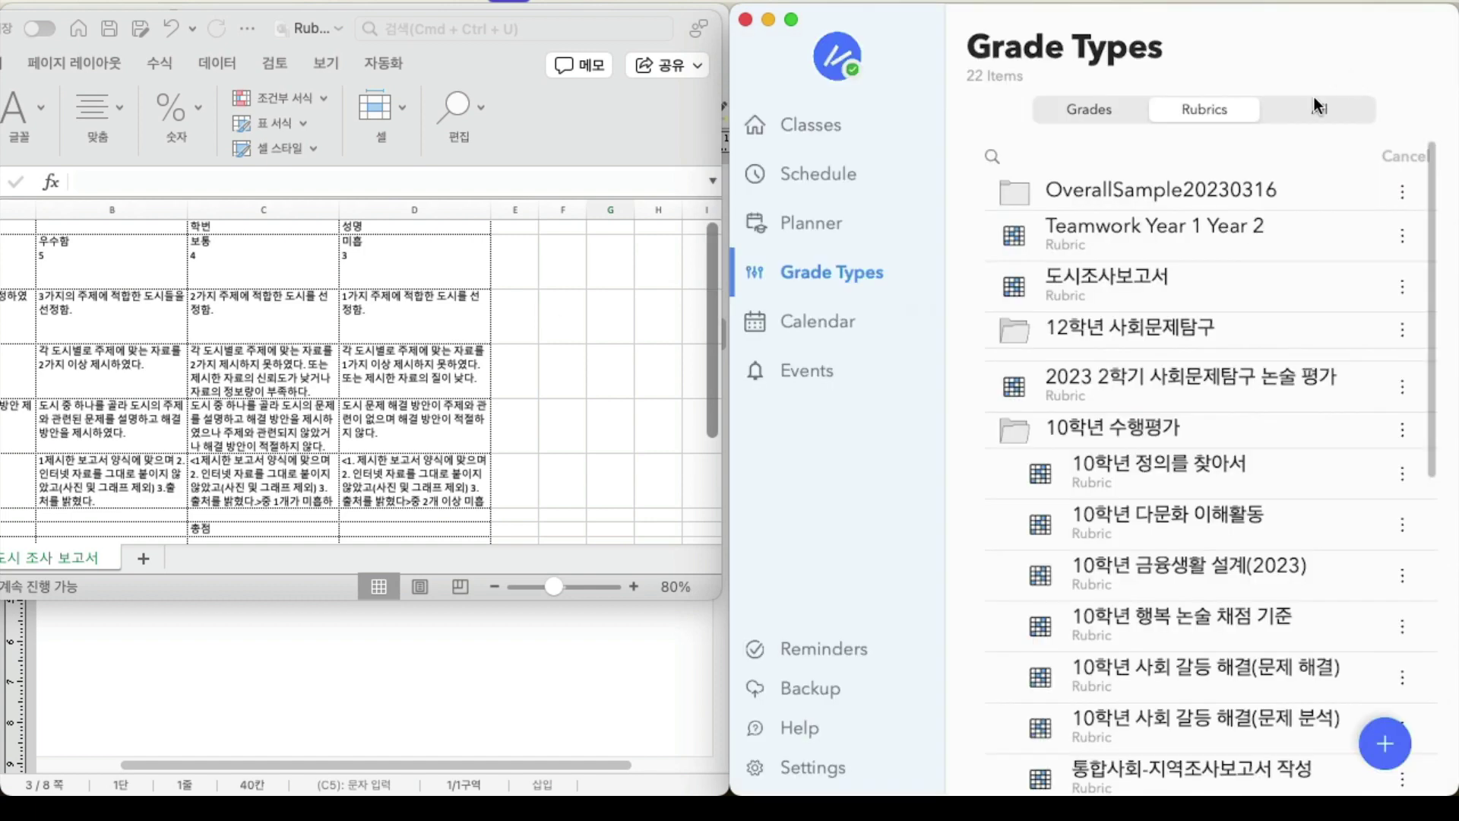
pyautogui.click(1160, 285)
pyautogui.click(1414, 64)
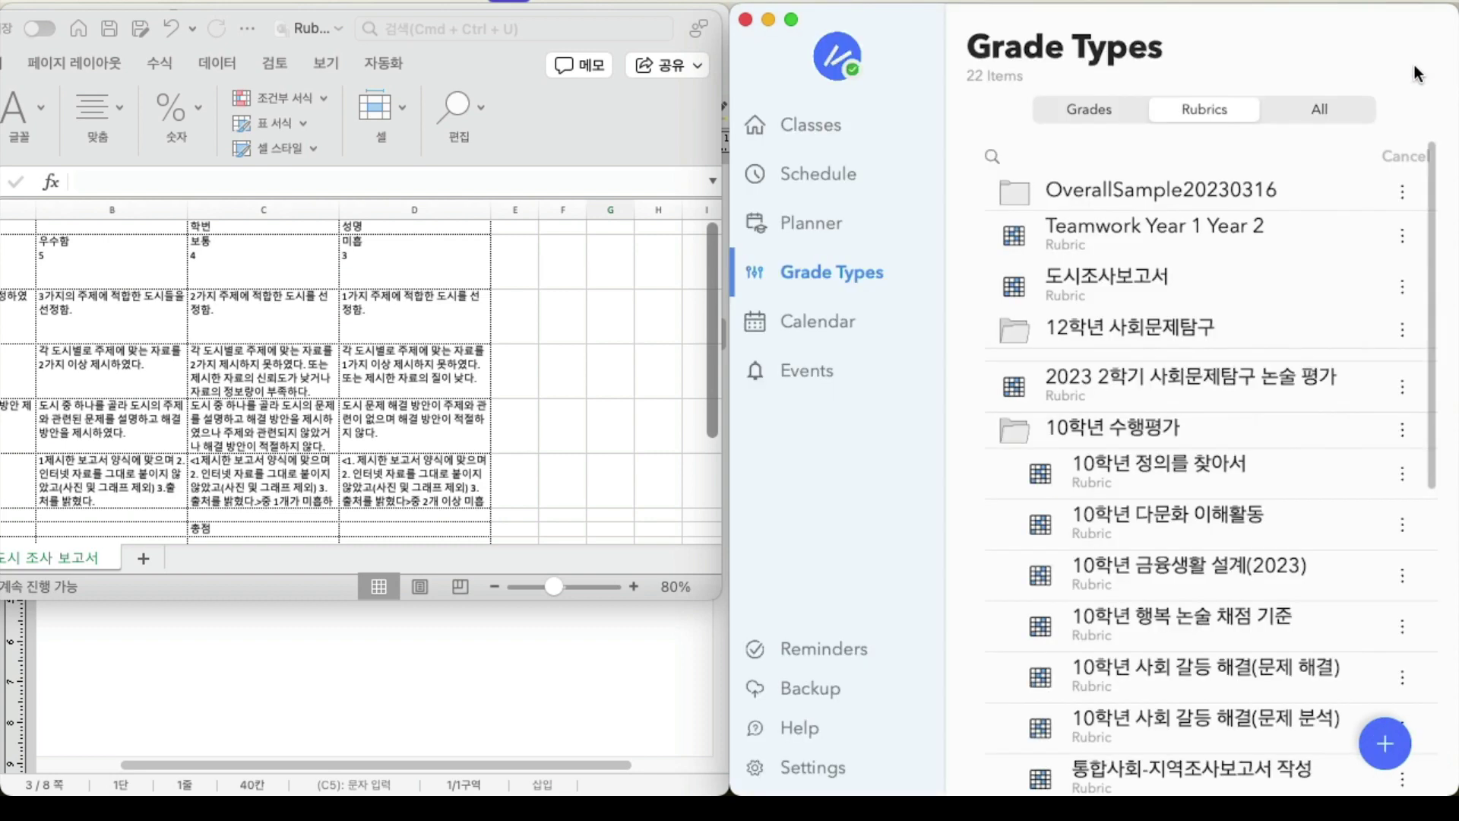
# Step: Open the gradebook of the class 2024 중3 사회 3-3, check its student list and expand the window to full screen
pyautogui.click(799, 124)
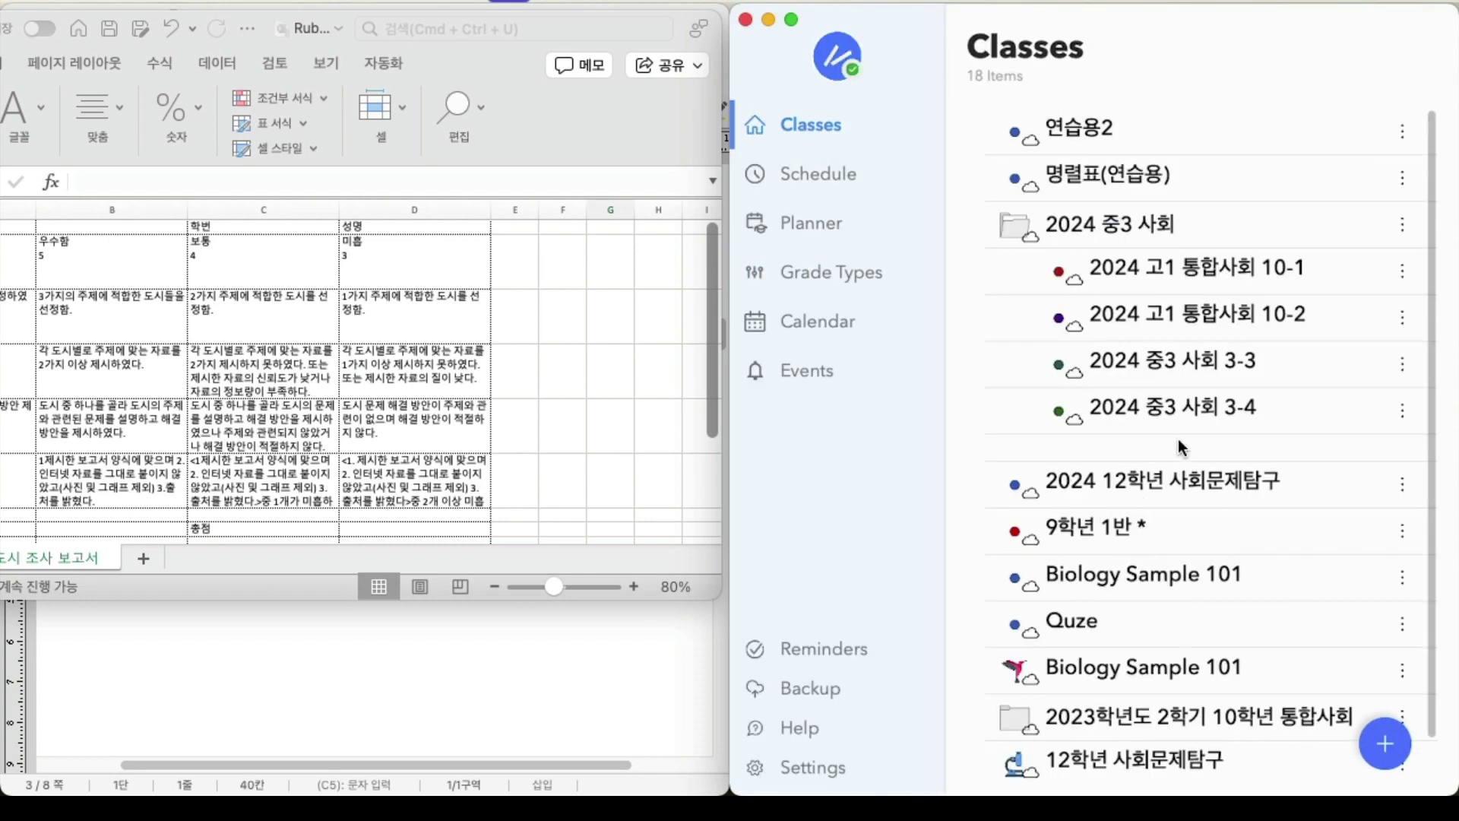
pyautogui.click(1239, 365)
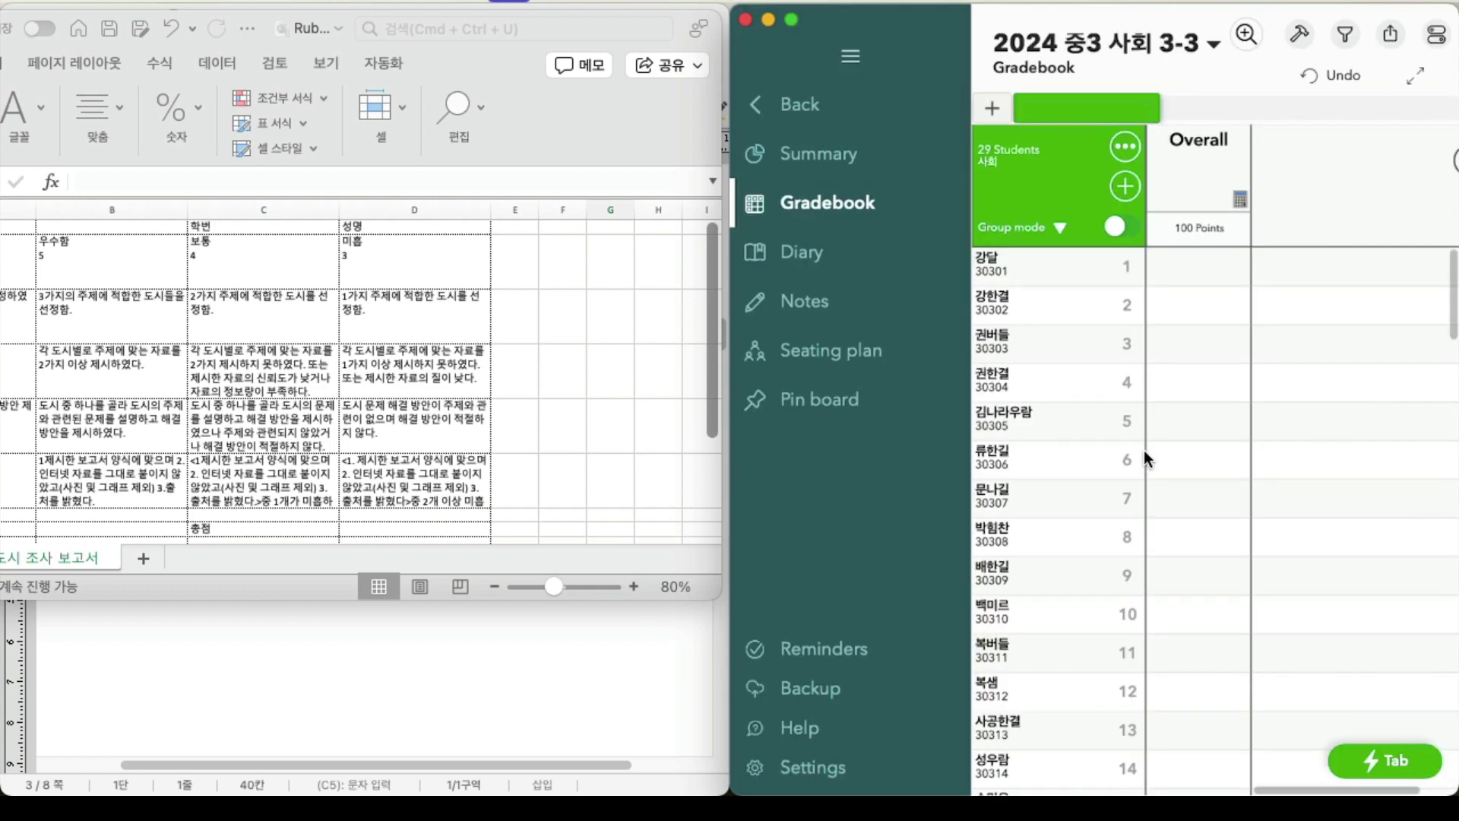
pyautogui.scroll(-5, 1075, 316)
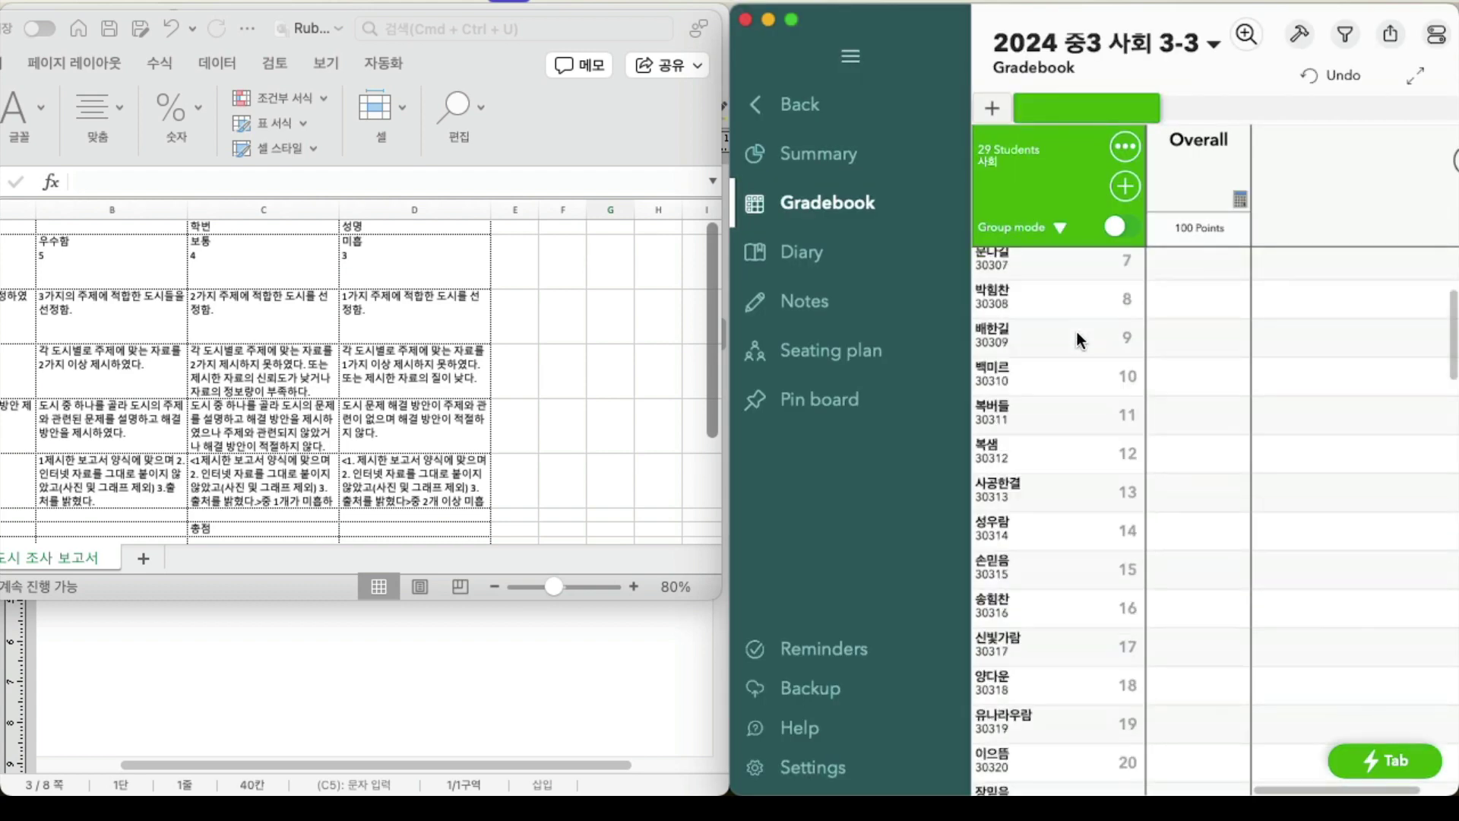
pyautogui.scroll(5, 1077, 338)
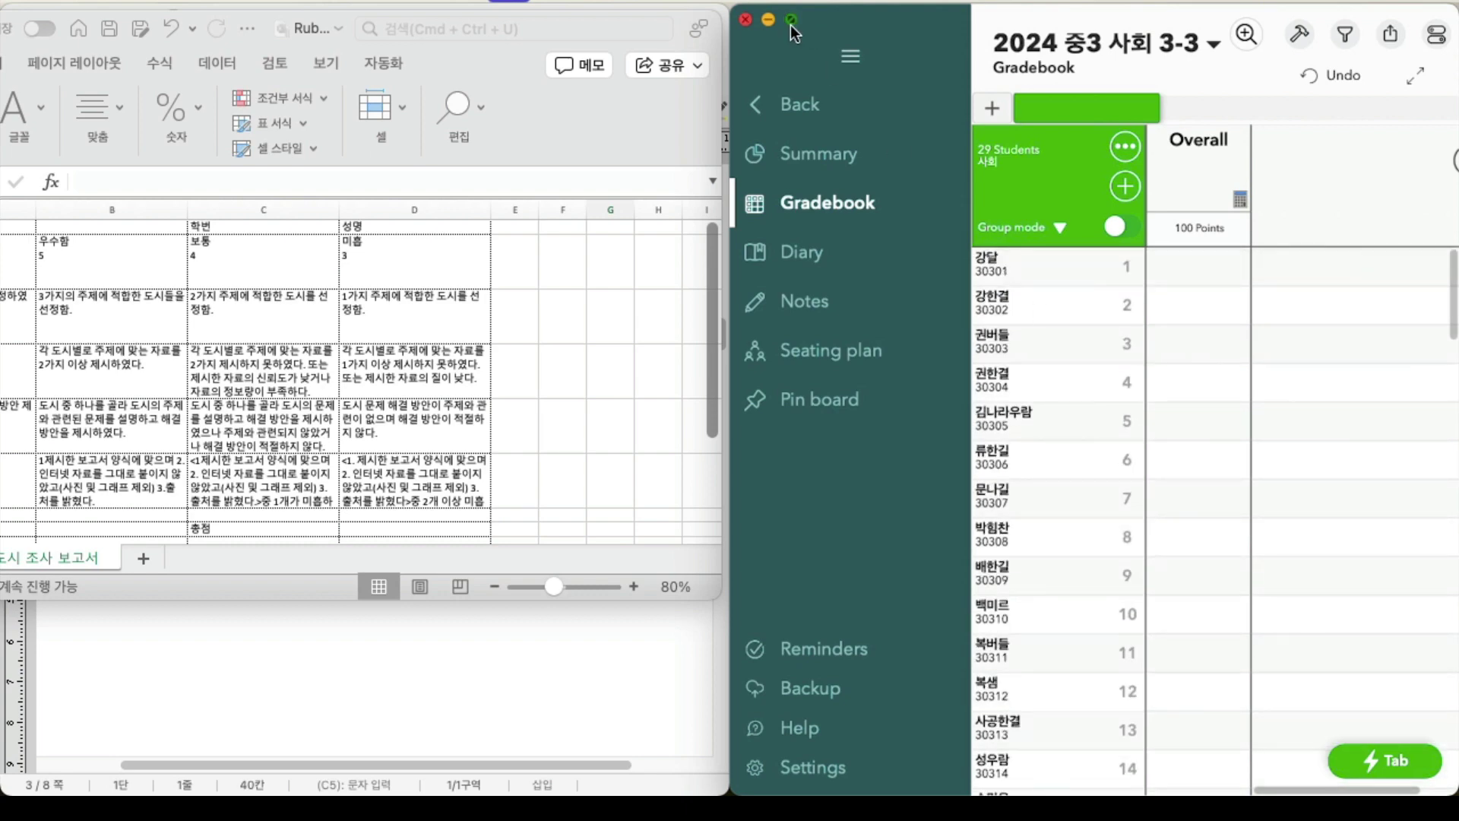
pyautogui.click(790, 24)
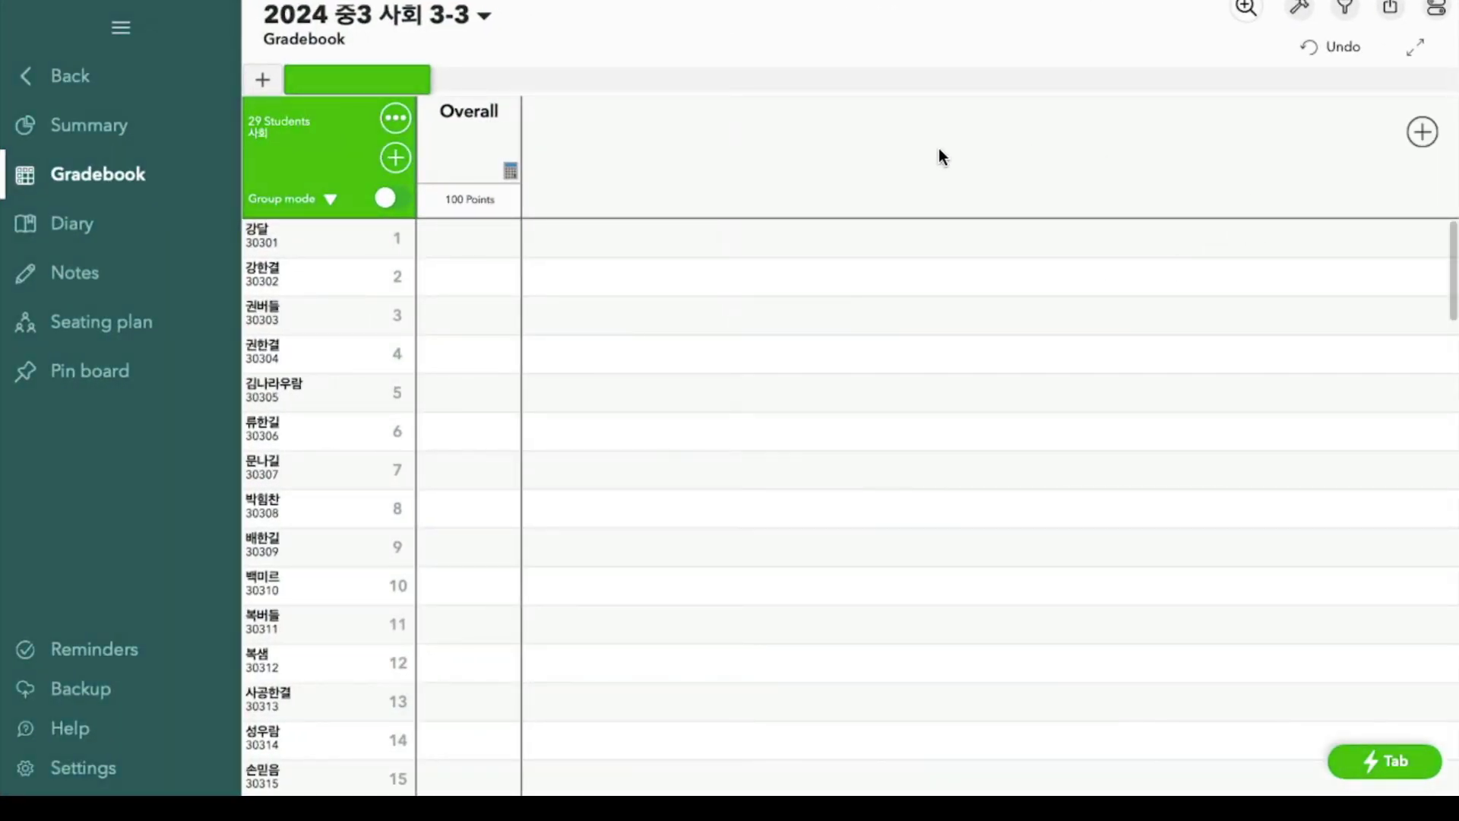
# Step: Add an assessment column with the header 도시조사보고서 to the gradebook
pyautogui.click(1422, 131)
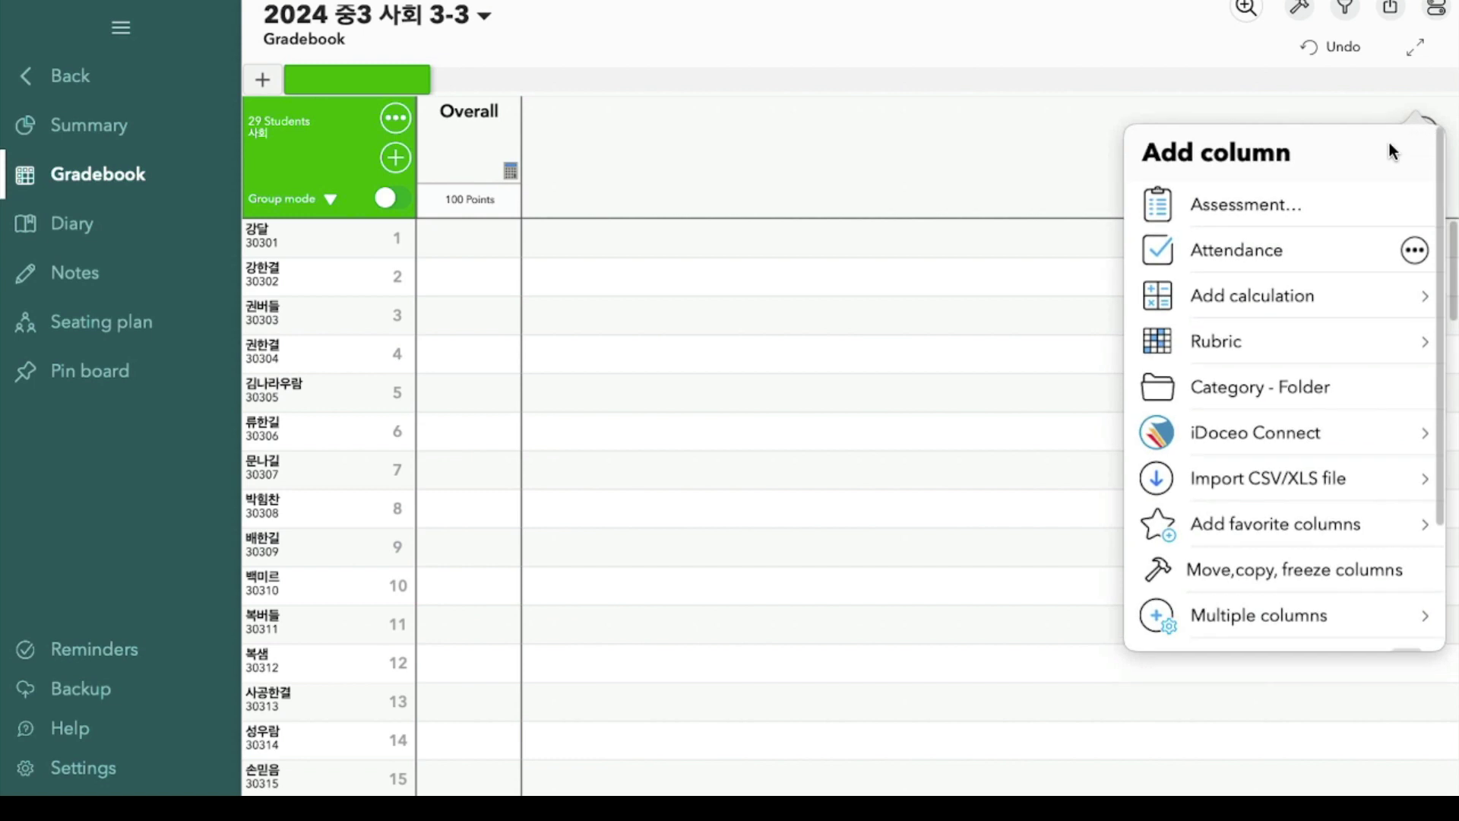
pyautogui.click(1271, 208)
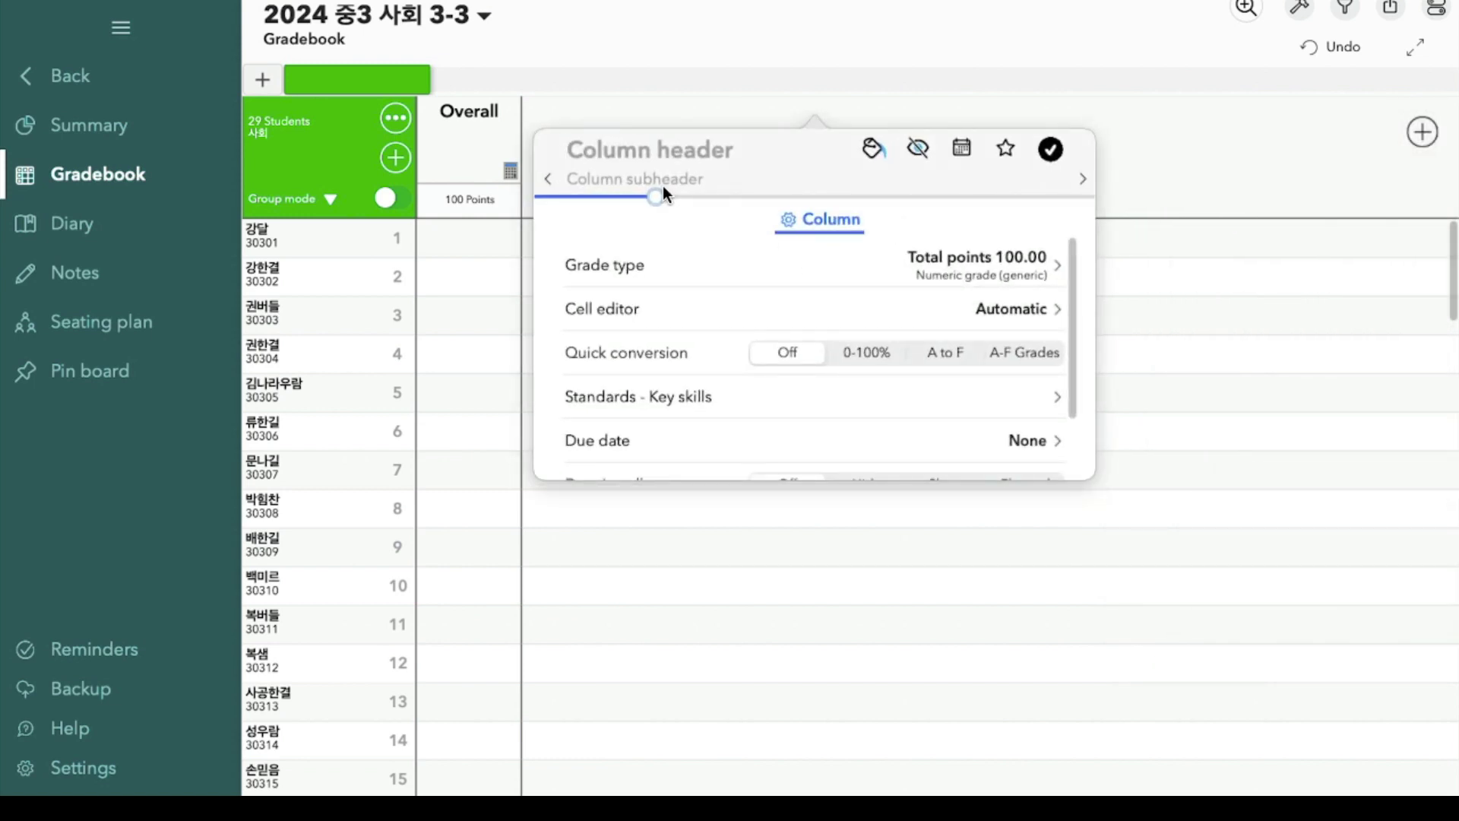
pyautogui.write('도식')
pyautogui.write('조사보고서')
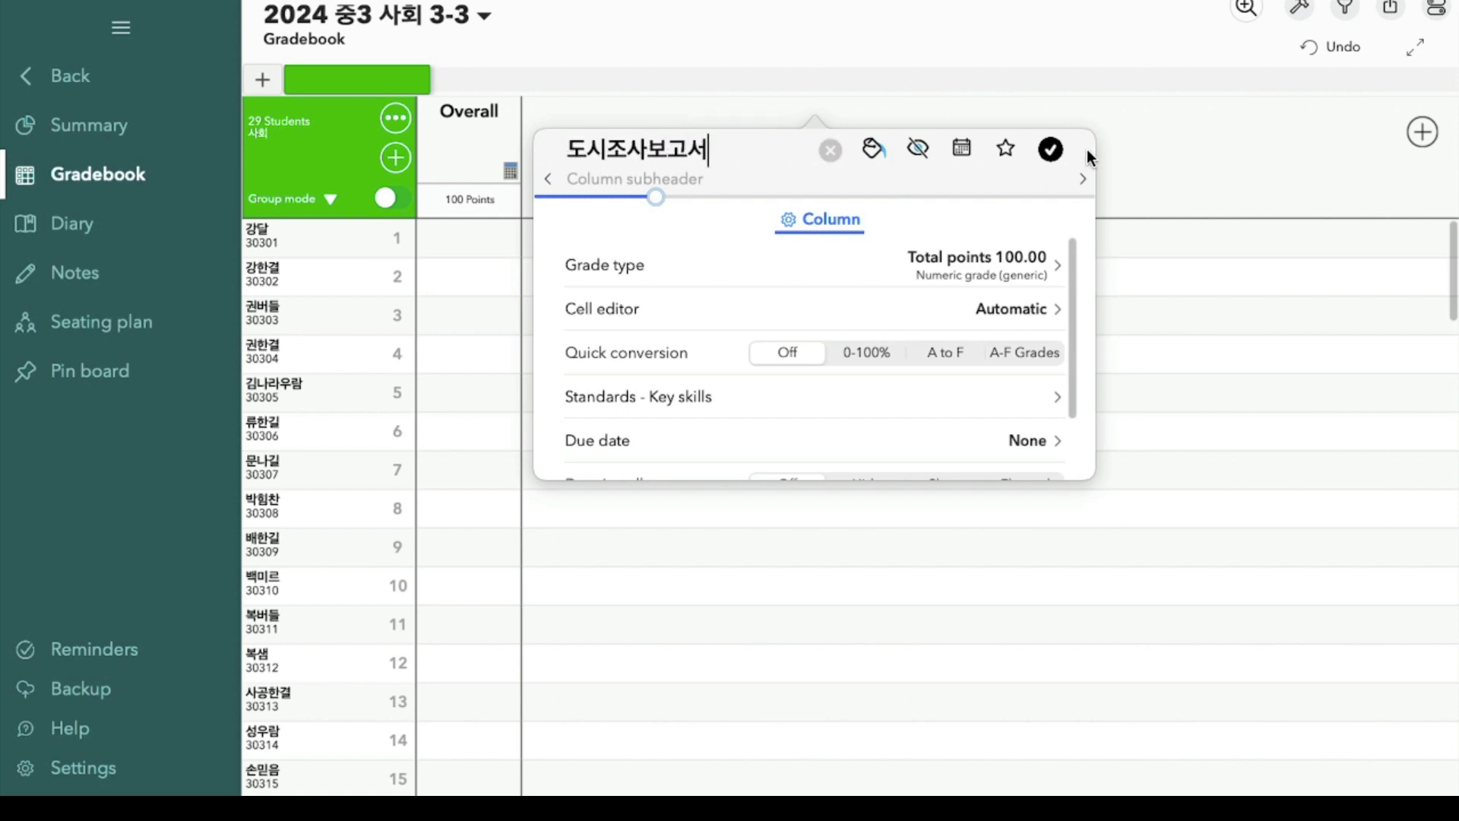
pyautogui.click(1051, 149)
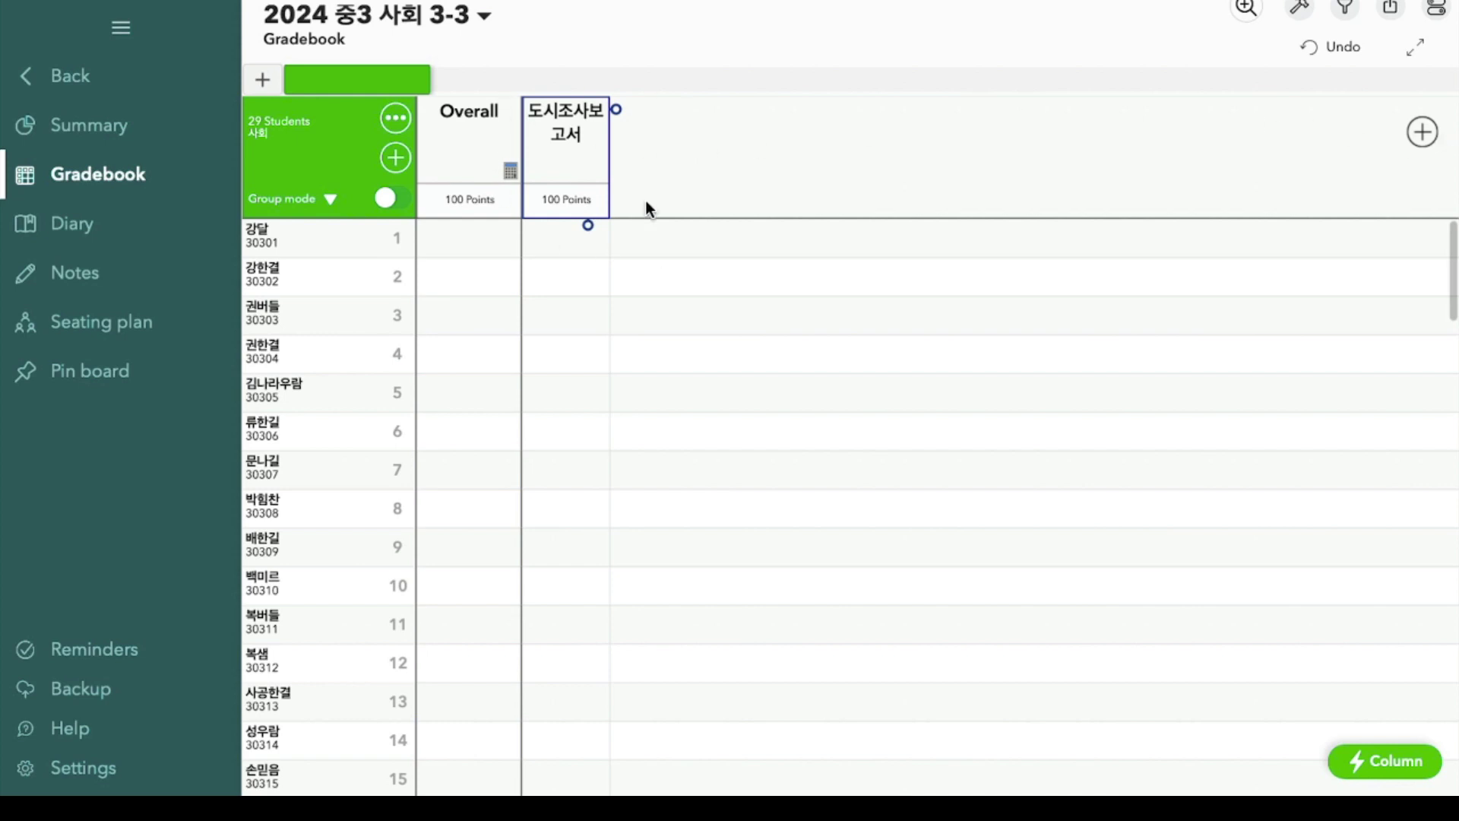
# Step: Erase the 도시조사보고서 assessment column from the gradebook
pyautogui.click(578, 155)
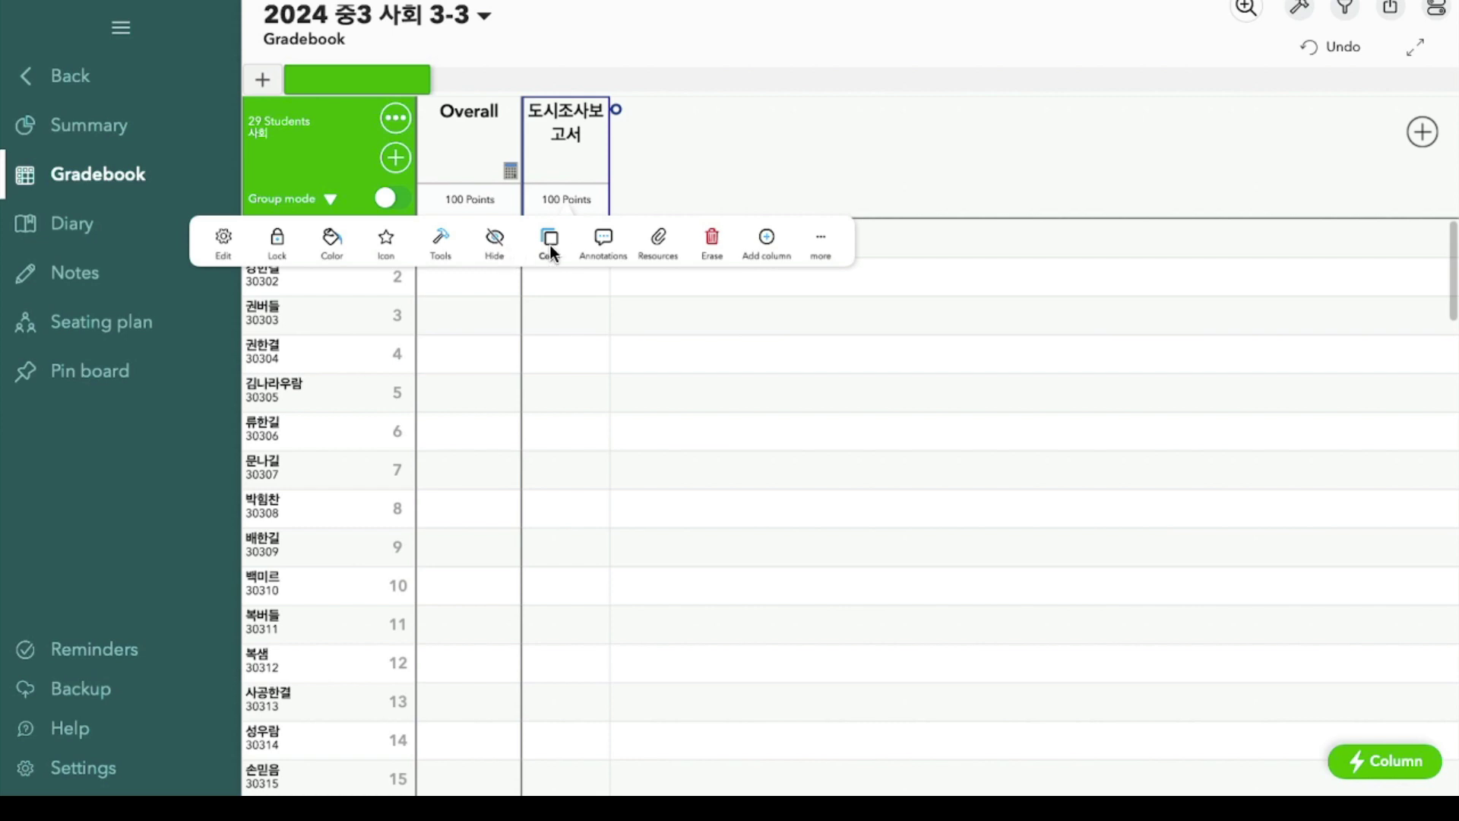
pyautogui.click(705, 240)
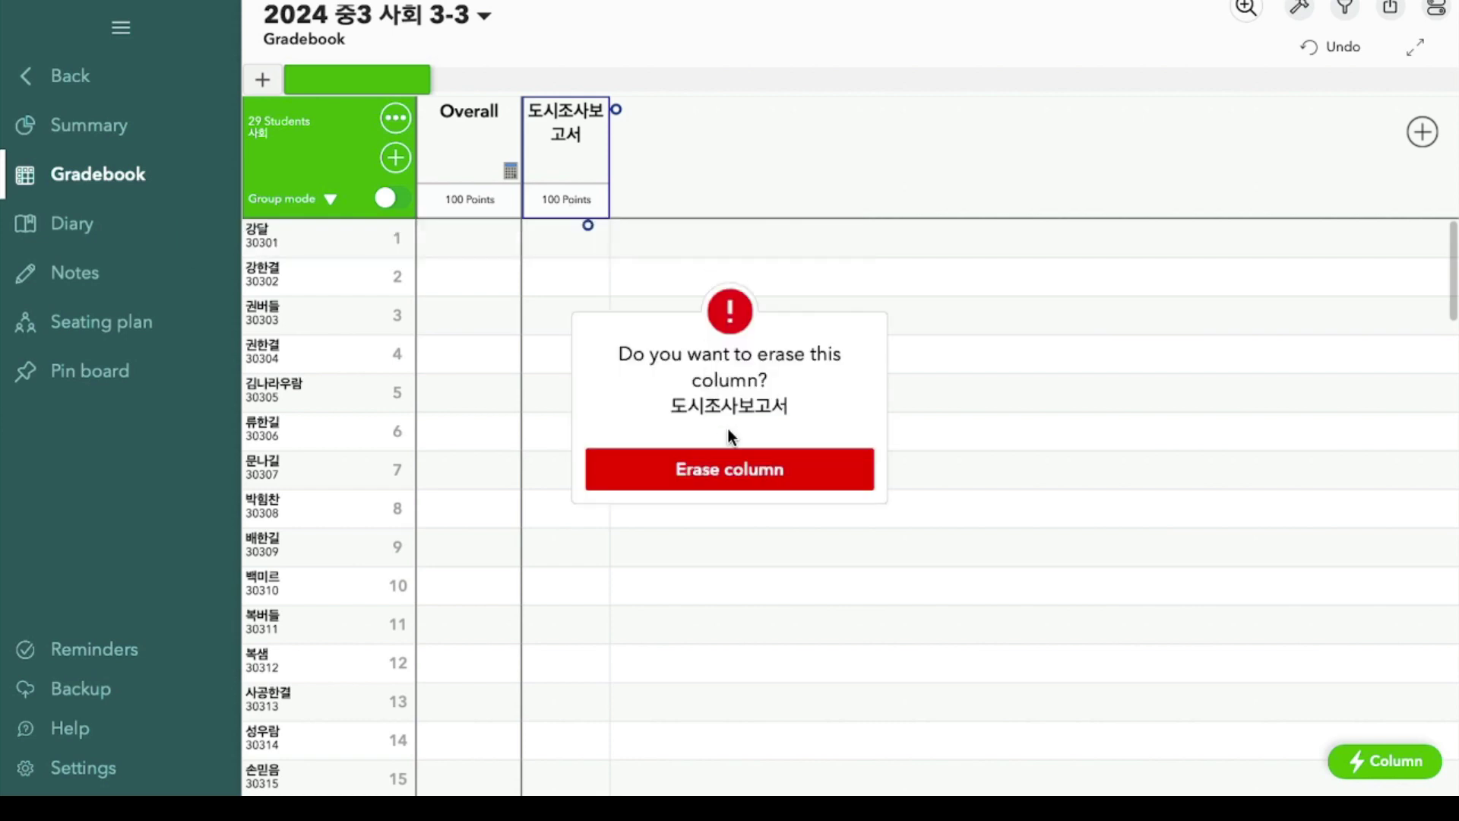
pyautogui.click(740, 469)
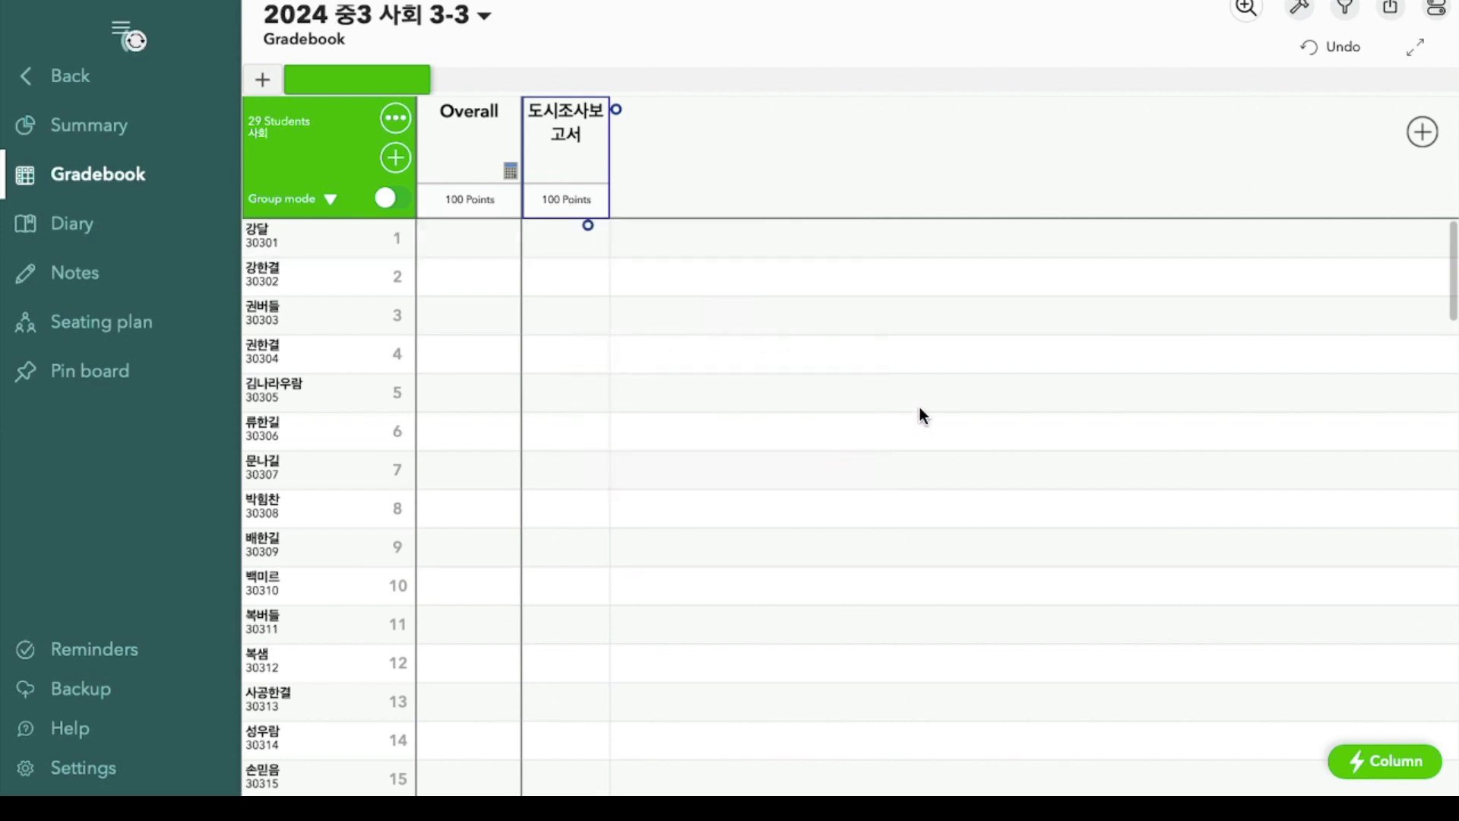
# Step: Add a rubric column to the gradebook based on the 도시조사보고서 rubric
pyautogui.click(1423, 132)
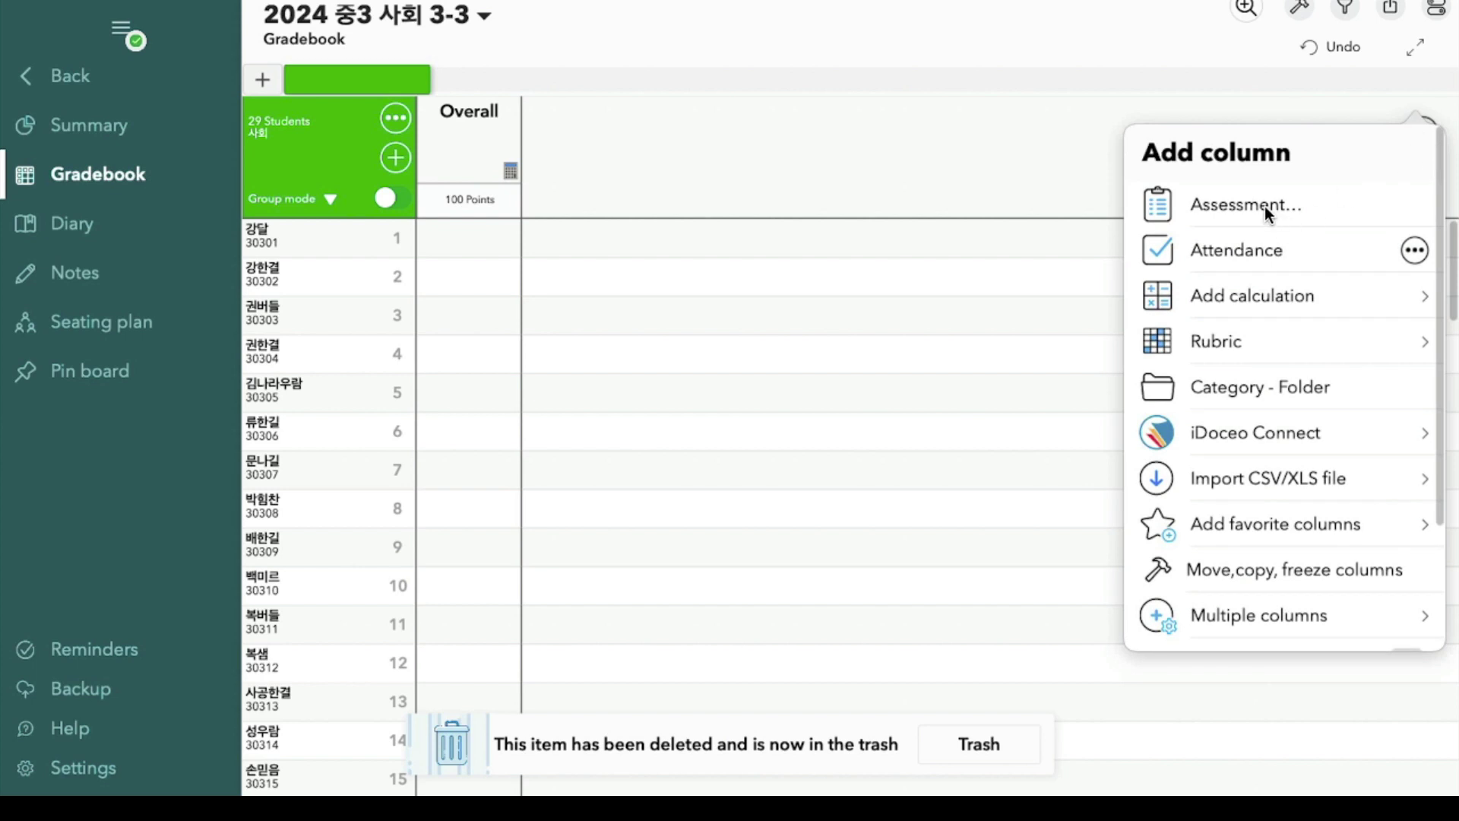
pyautogui.click(1252, 347)
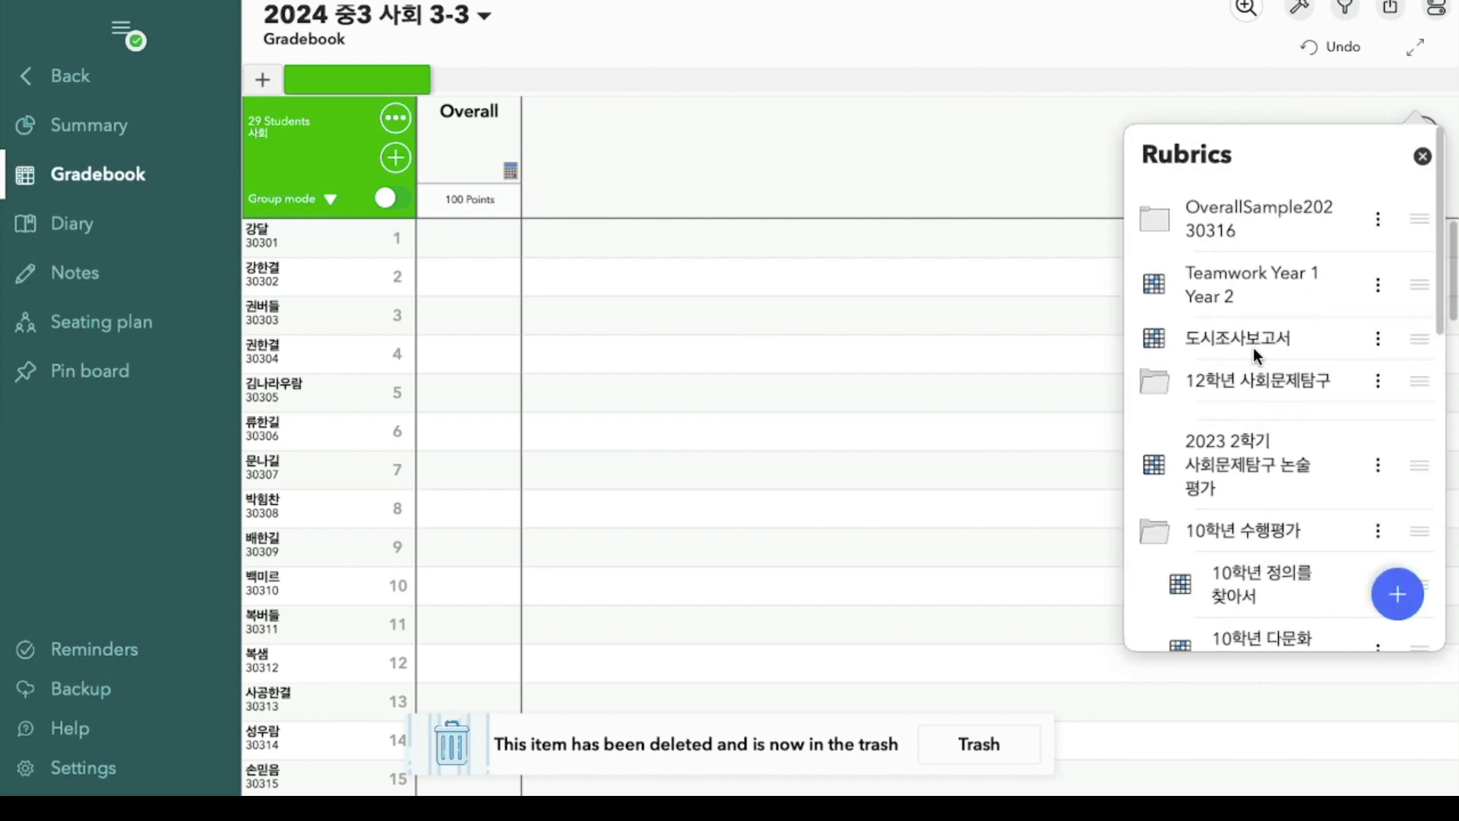
pyautogui.click(1228, 344)
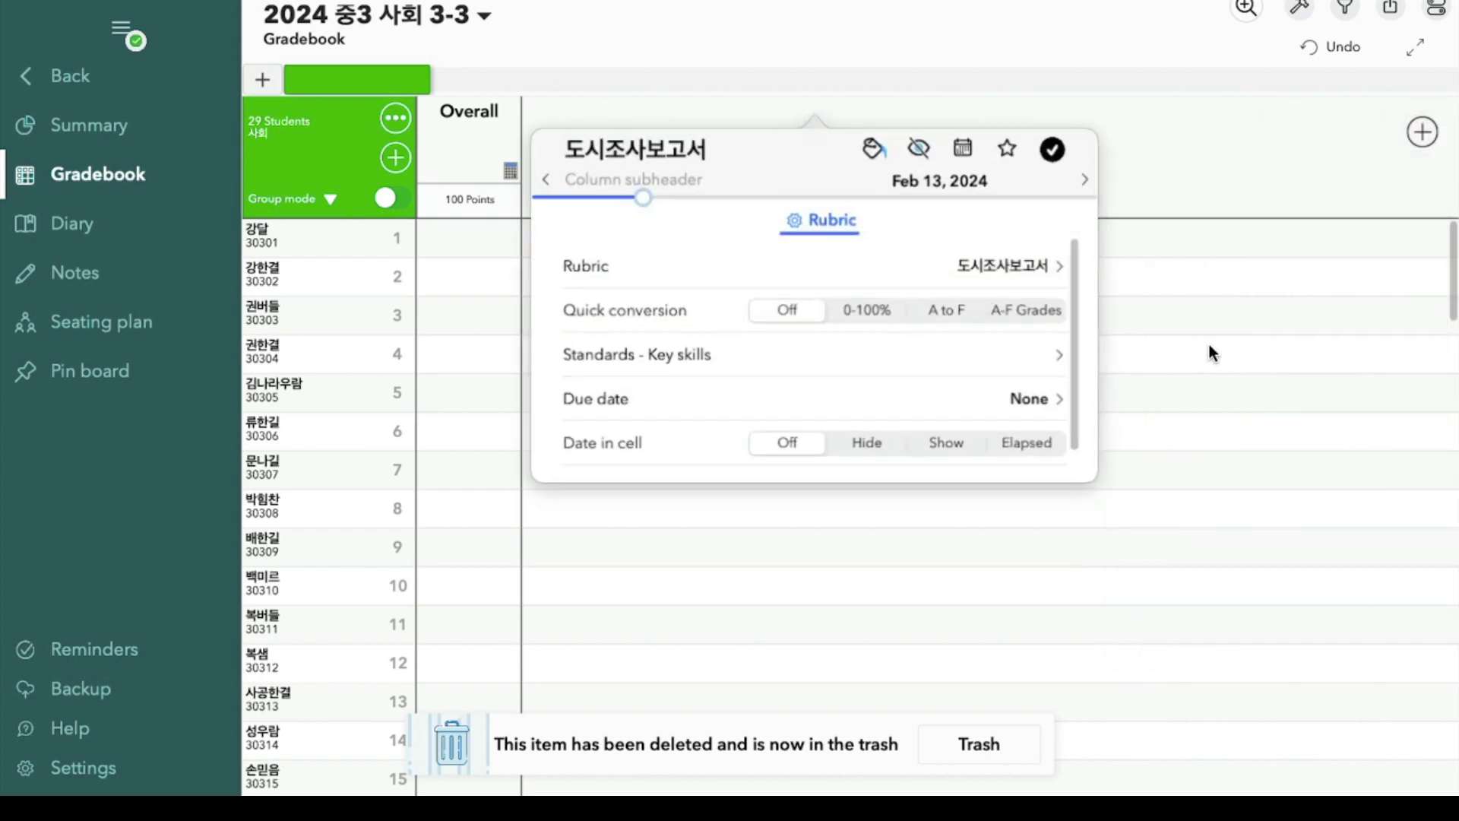
pyautogui.click(1052, 150)
pyautogui.click(589, 171)
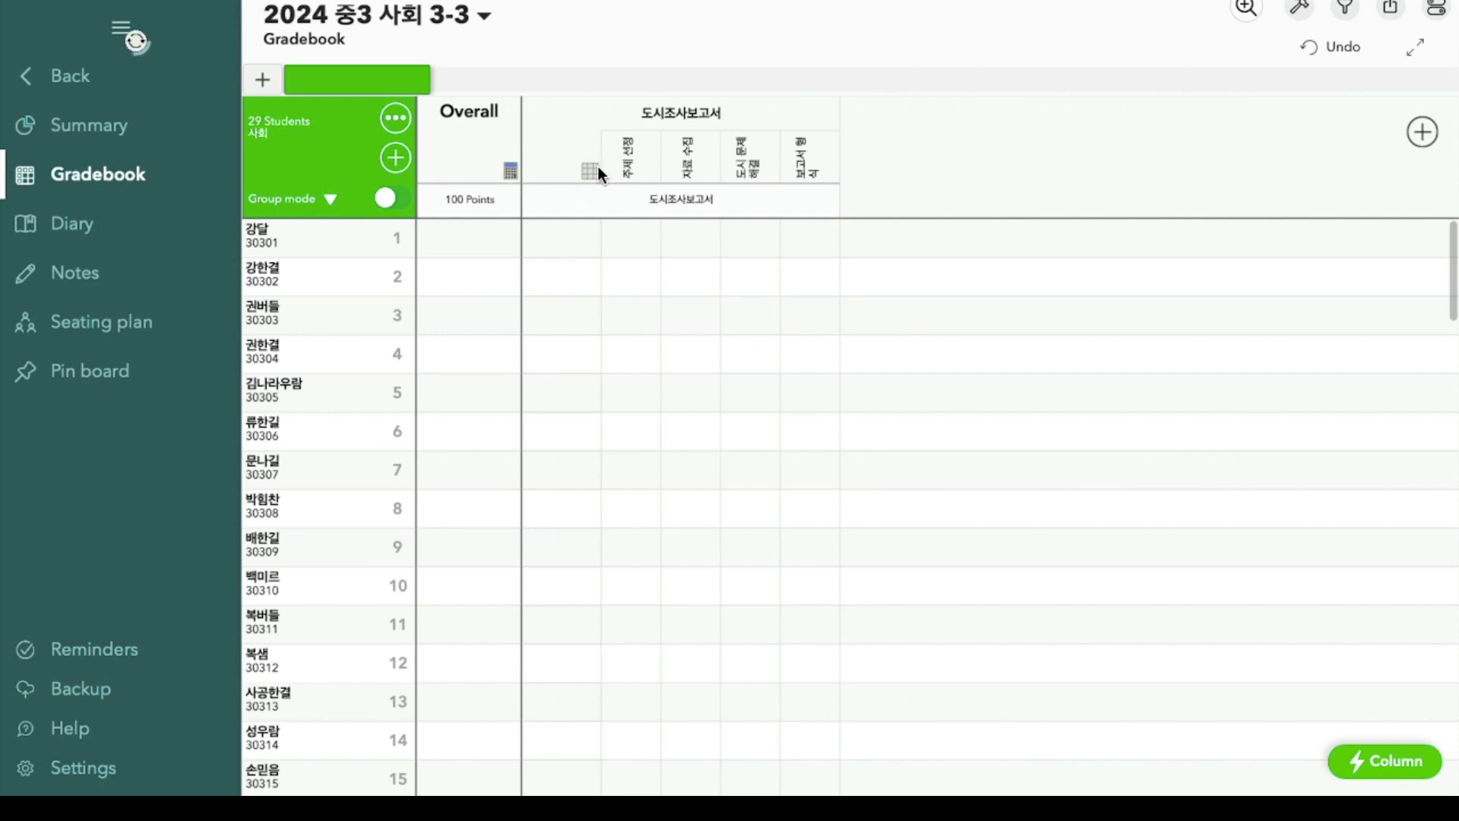
# Step: Open the 도시조사보고서 rubric for the first student and rate all four categories as 우수
pyautogui.click(575, 247)
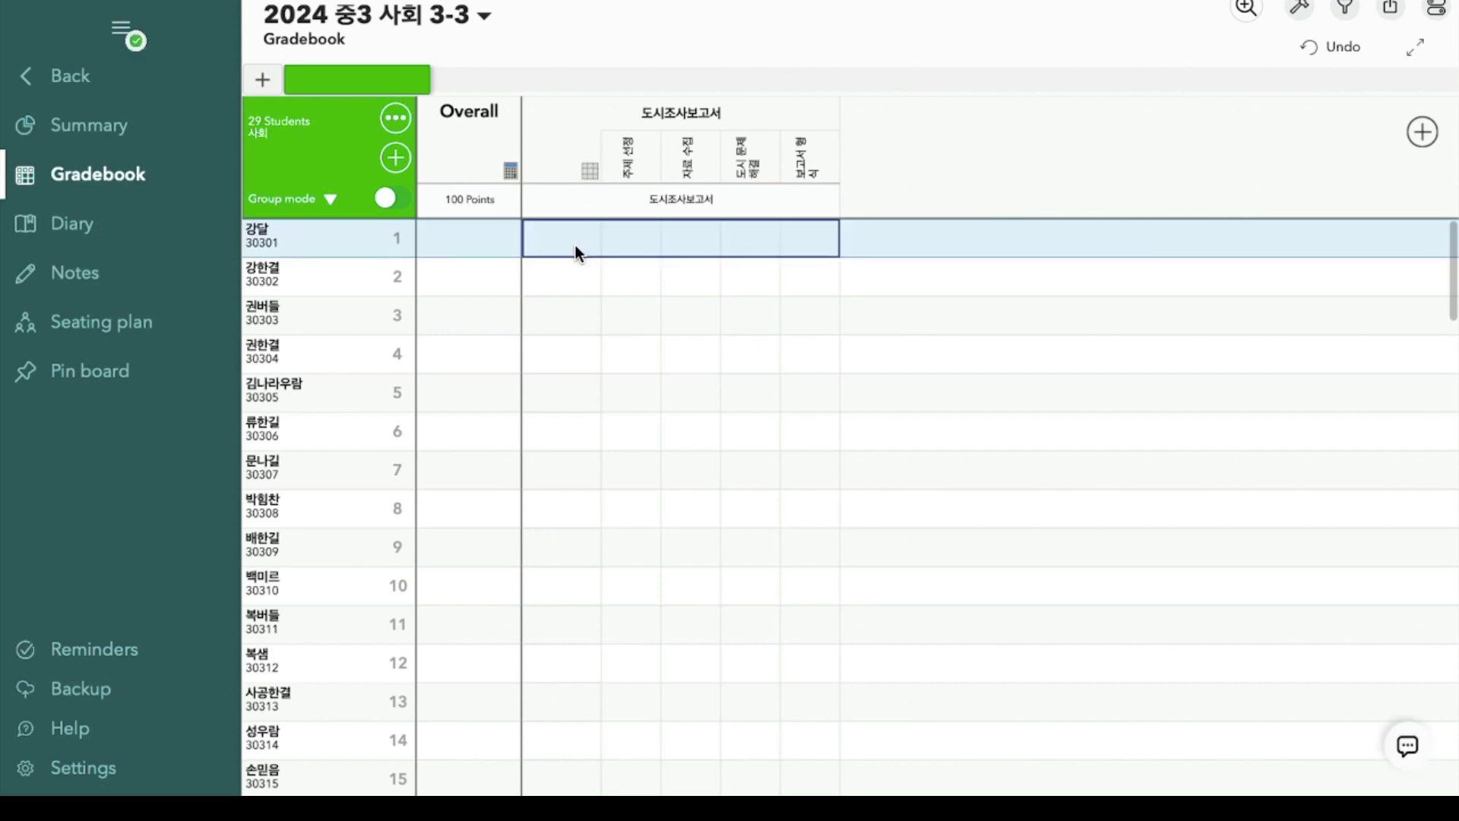
pyautogui.click(575, 247)
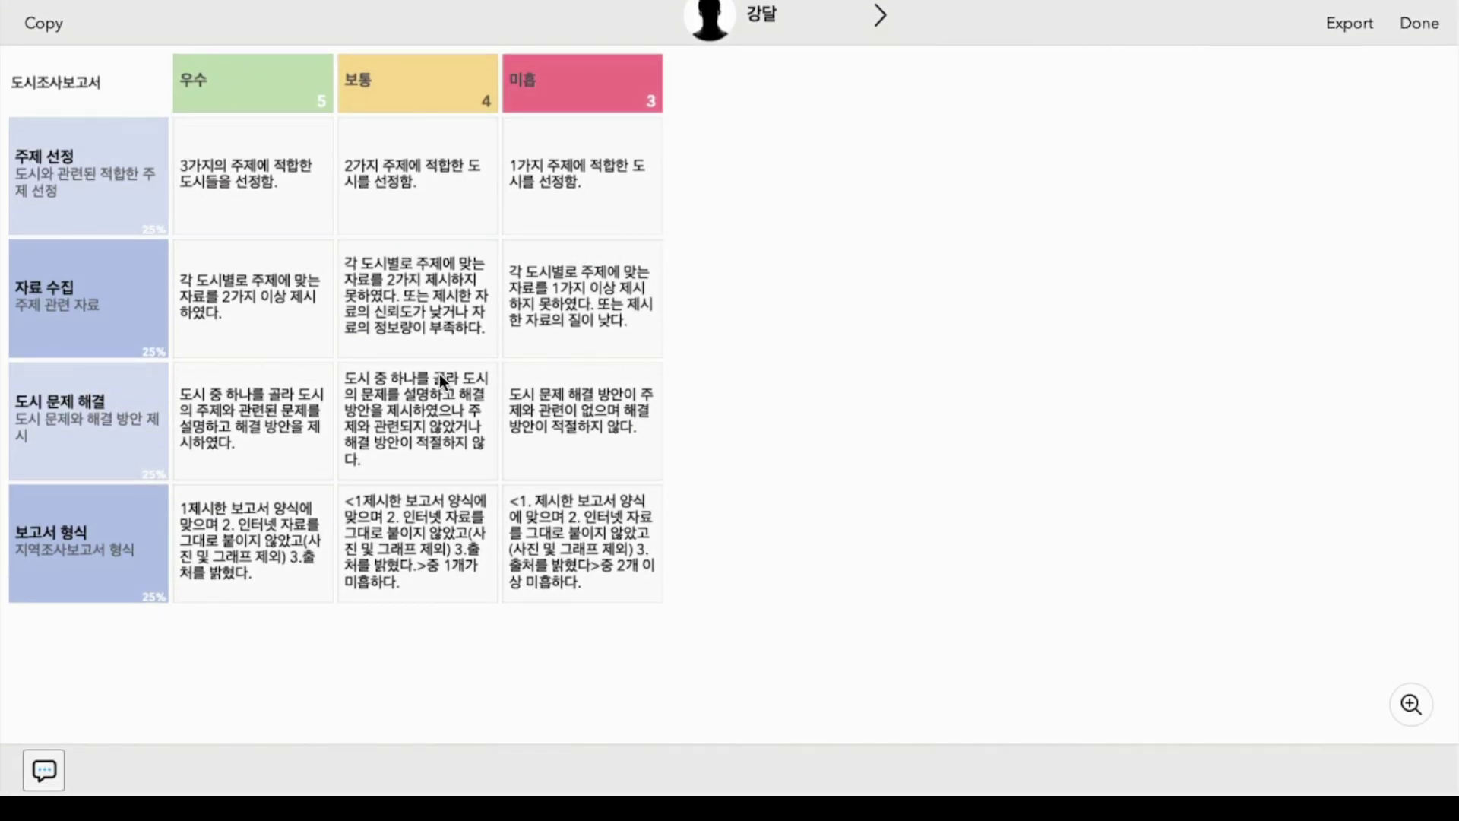
pyautogui.click(272, 213)
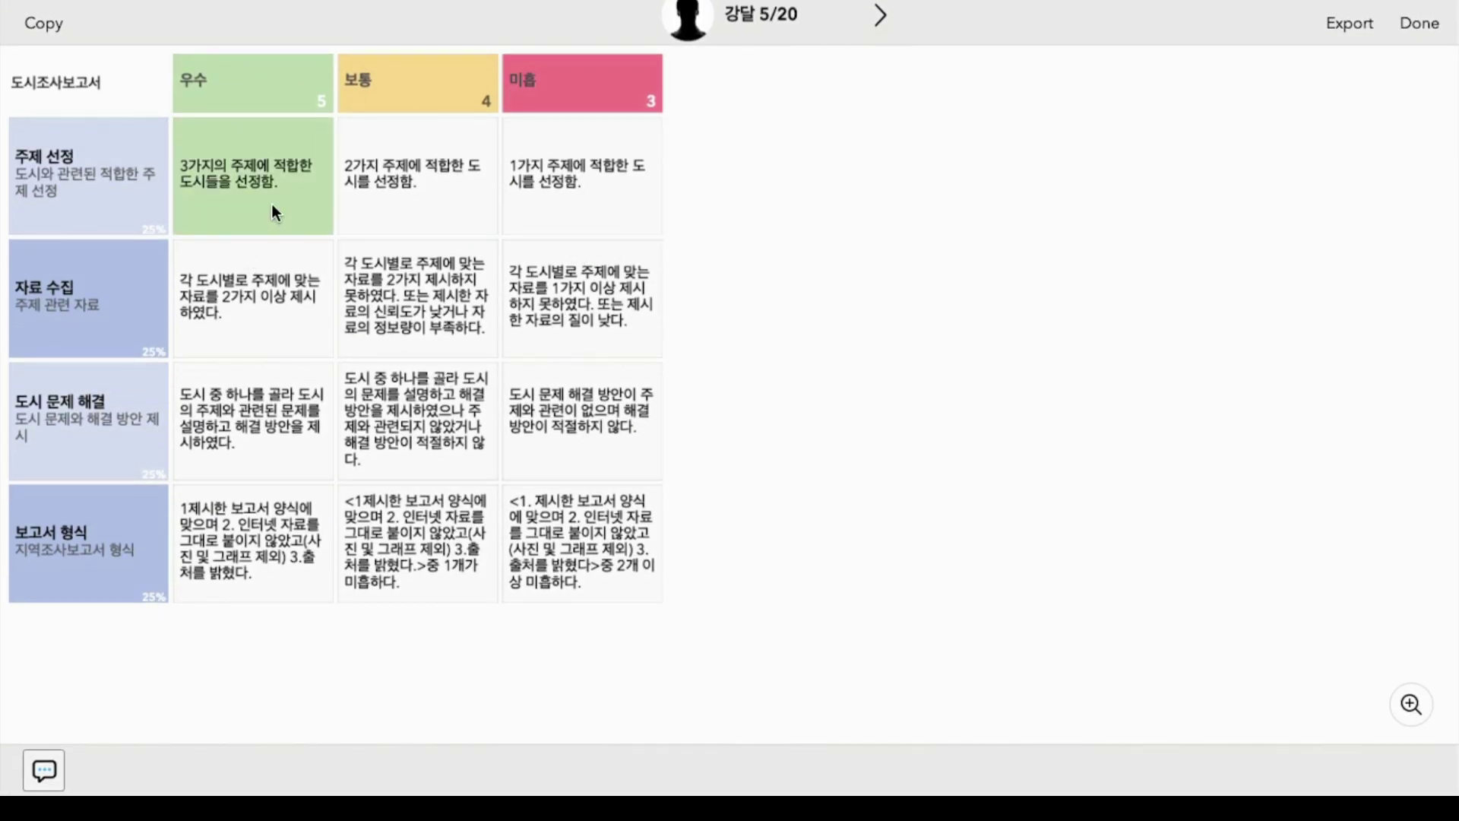
pyautogui.click(262, 327)
pyautogui.click(260, 404)
pyautogui.click(314, 534)
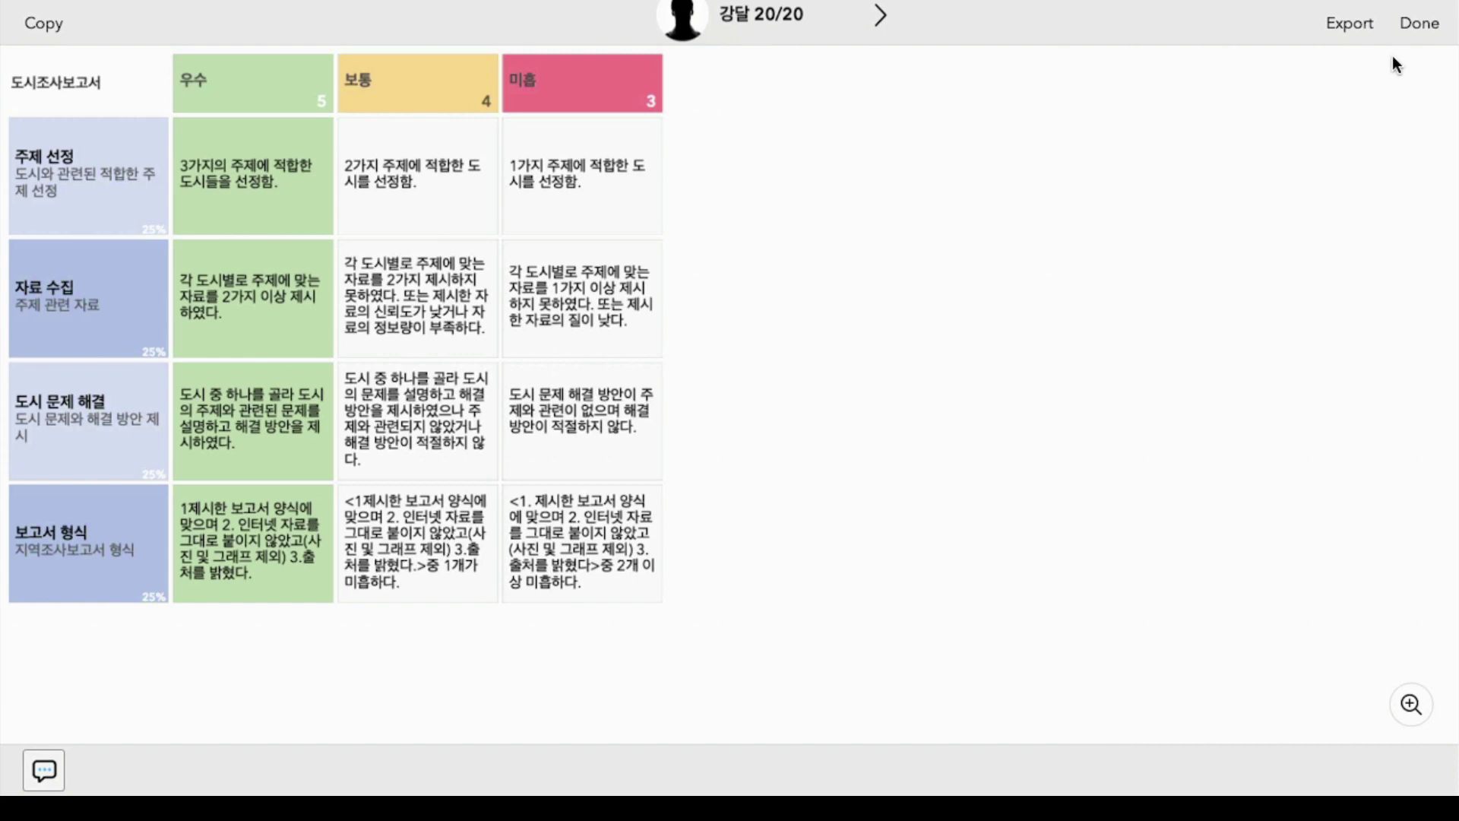
# Step: Rate the second student in the 도시조사보고서 rubric: 보통 for 도시 문제 해결 and 우수 for the other three categories
pyautogui.click(1423, 24)
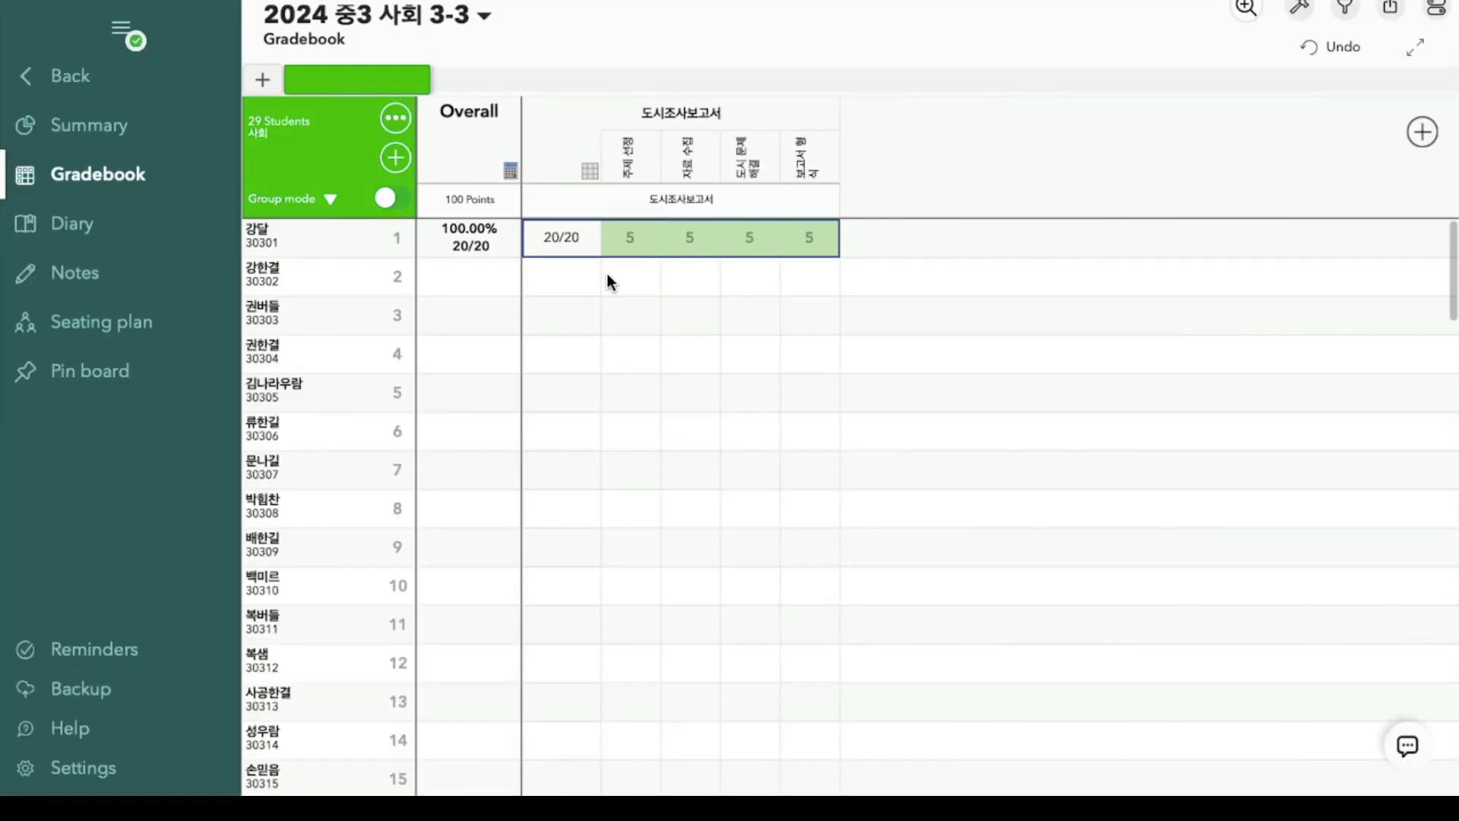
pyautogui.click(566, 270)
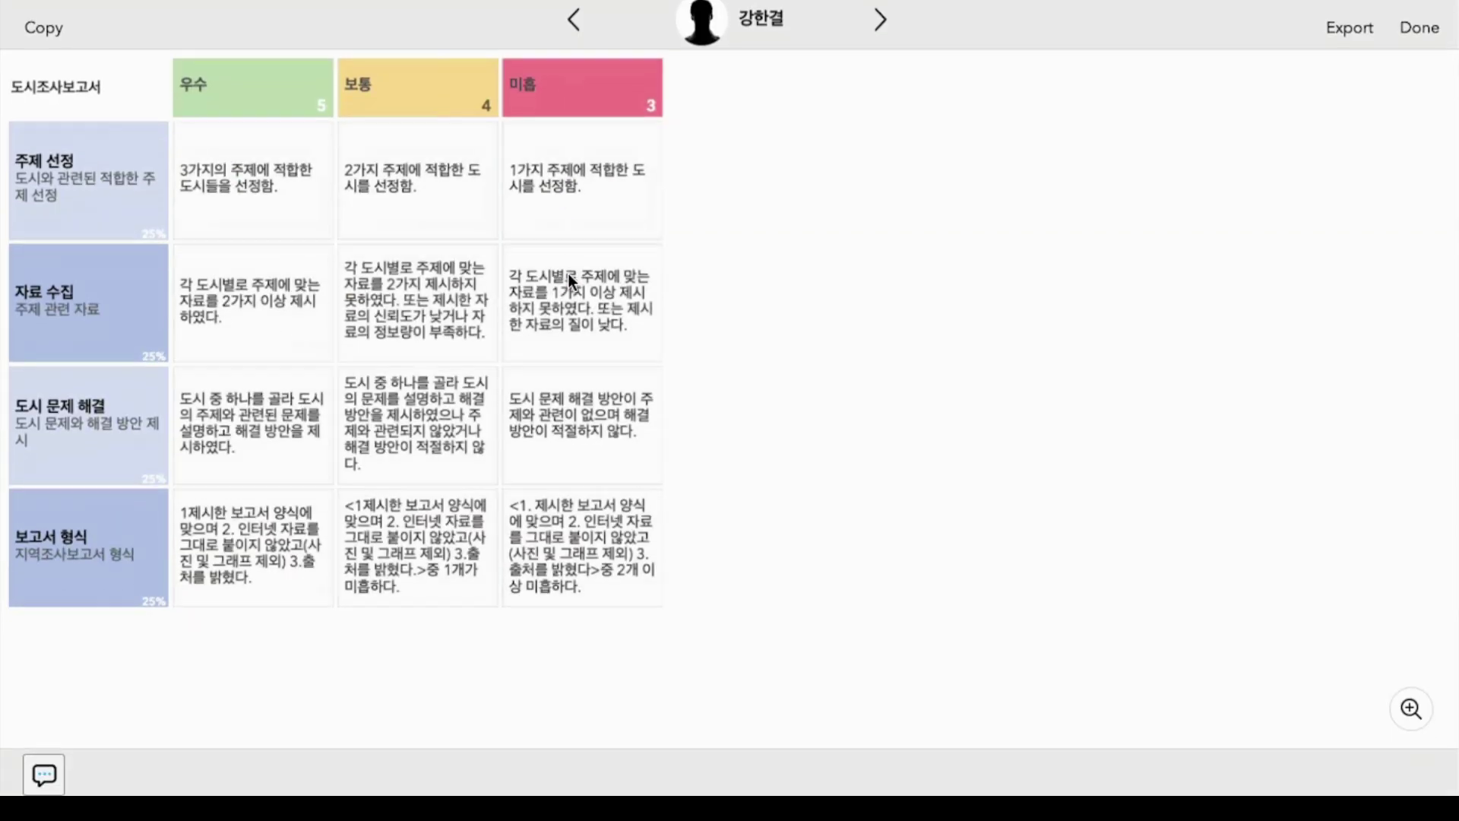
pyautogui.click(293, 176)
pyautogui.click(267, 308)
pyautogui.click(459, 422)
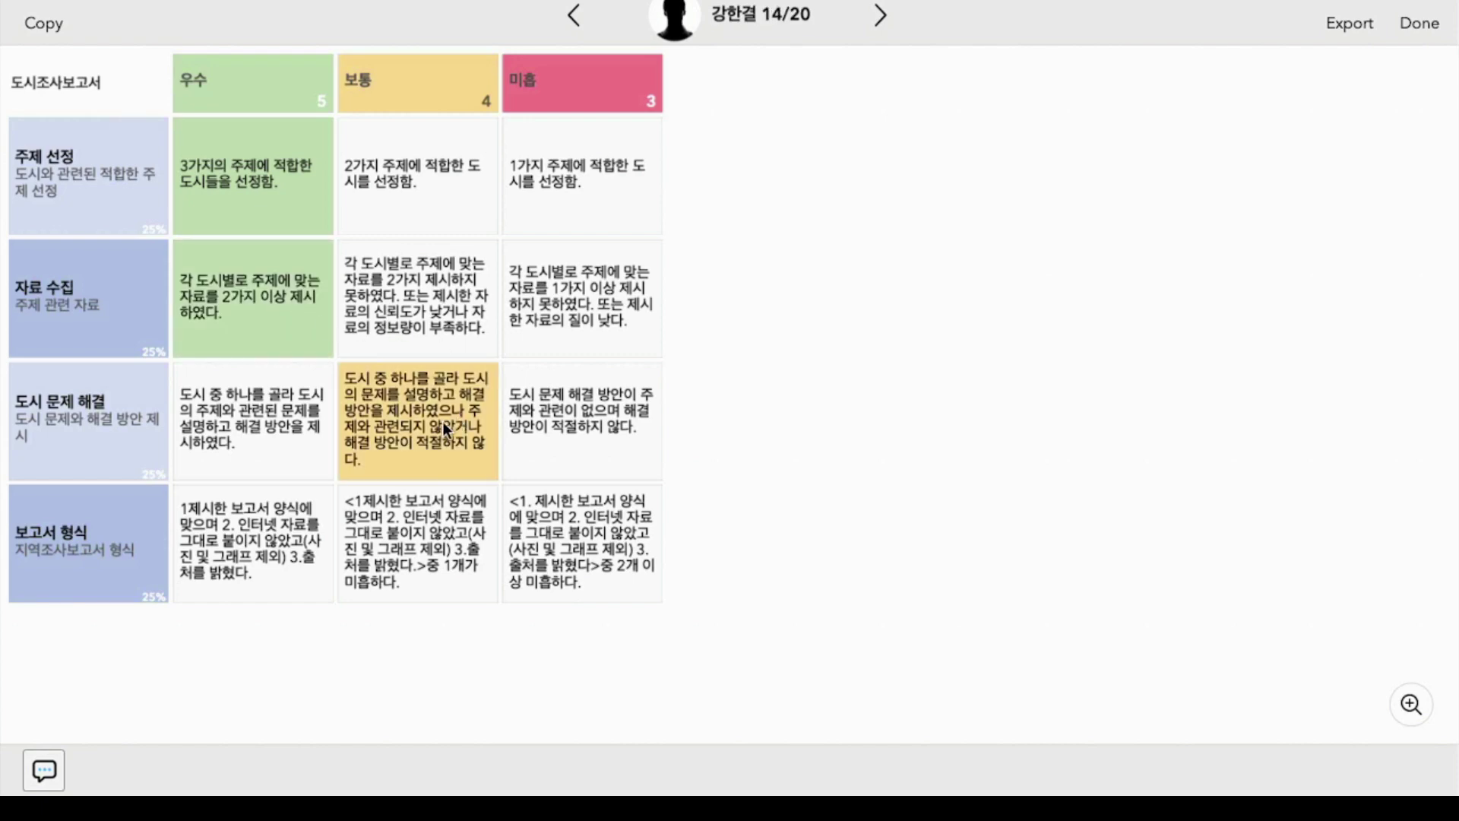
pyautogui.click(275, 524)
pyautogui.click(1420, 23)
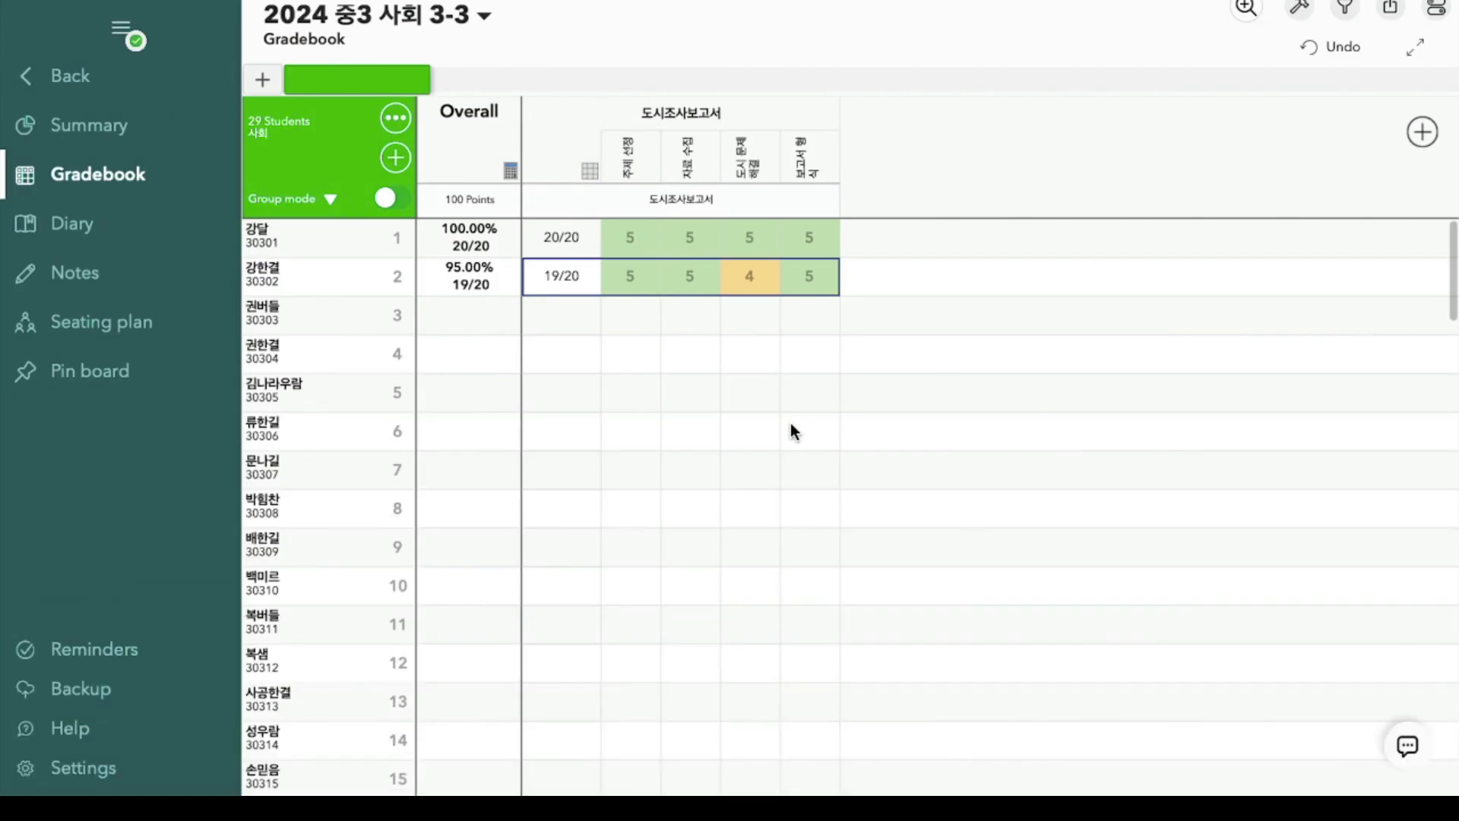
# Step: Grade the third student cell by cell: 주제 선정 5, 자료 수집 4, 도시 문제 해결 4 and 보고서 형식 3
pyautogui.click(619, 306)
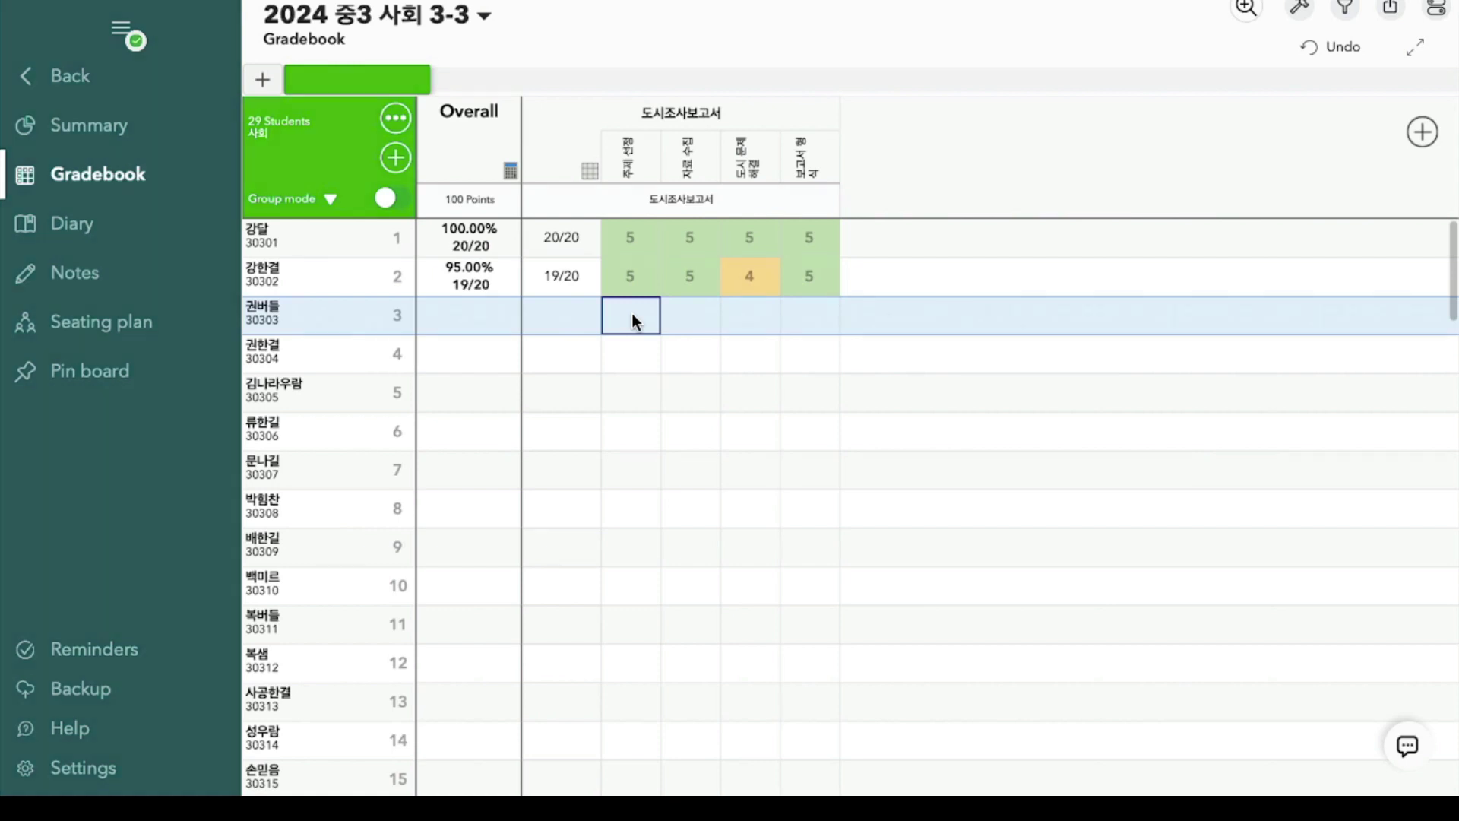
pyautogui.click(632, 313)
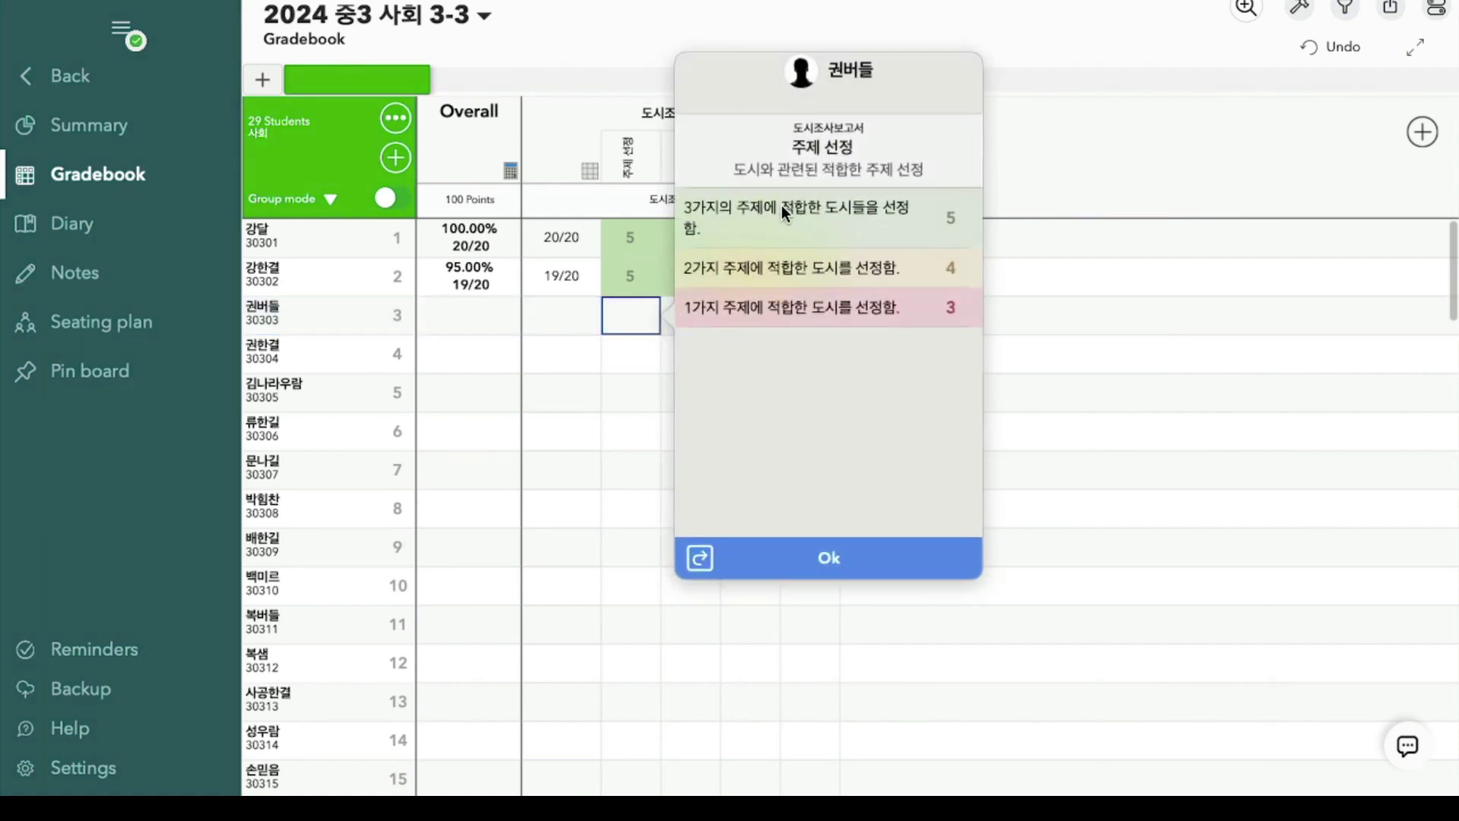
pyautogui.click(781, 214)
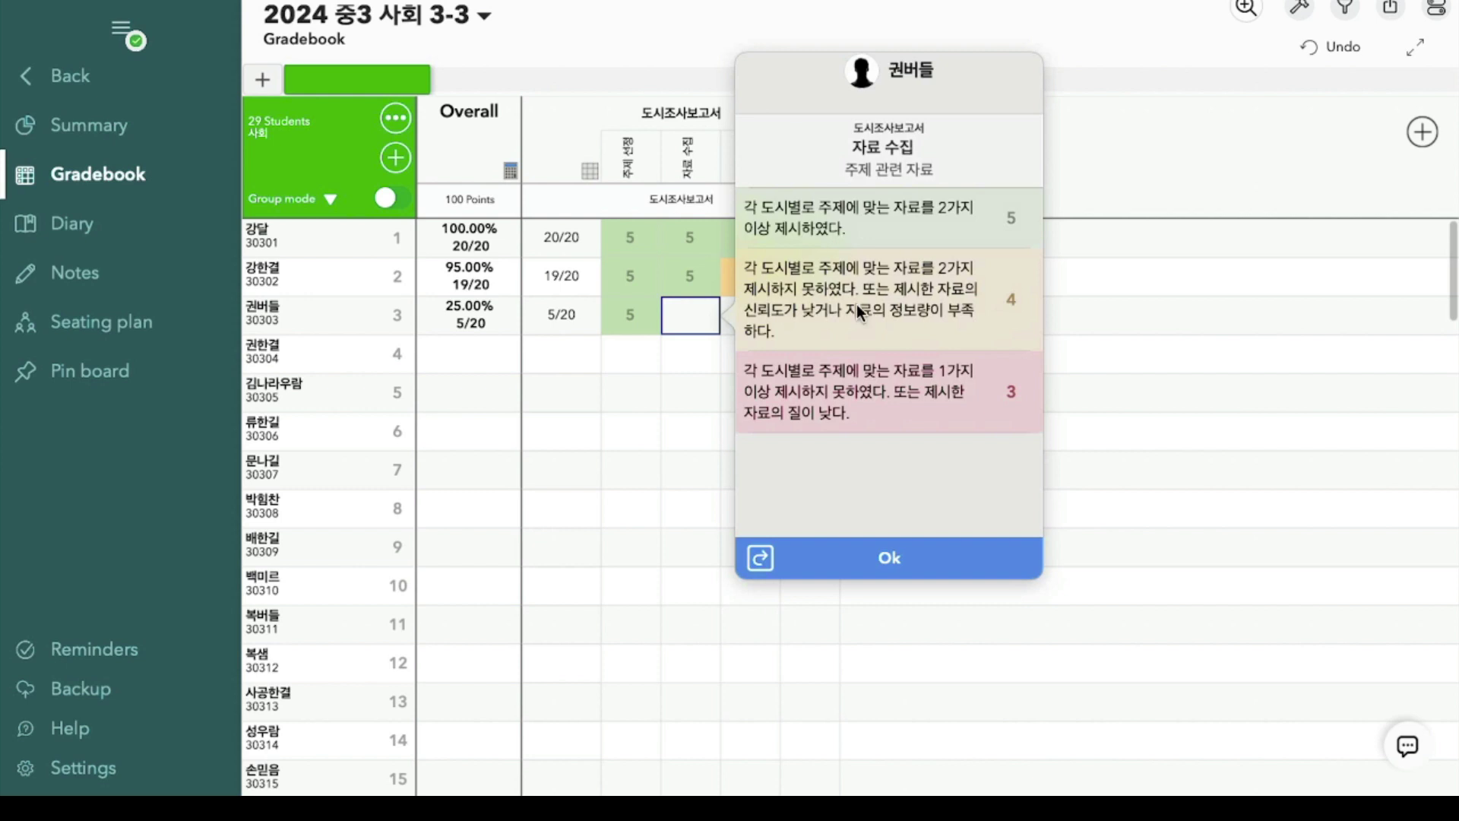
pyautogui.click(856, 304)
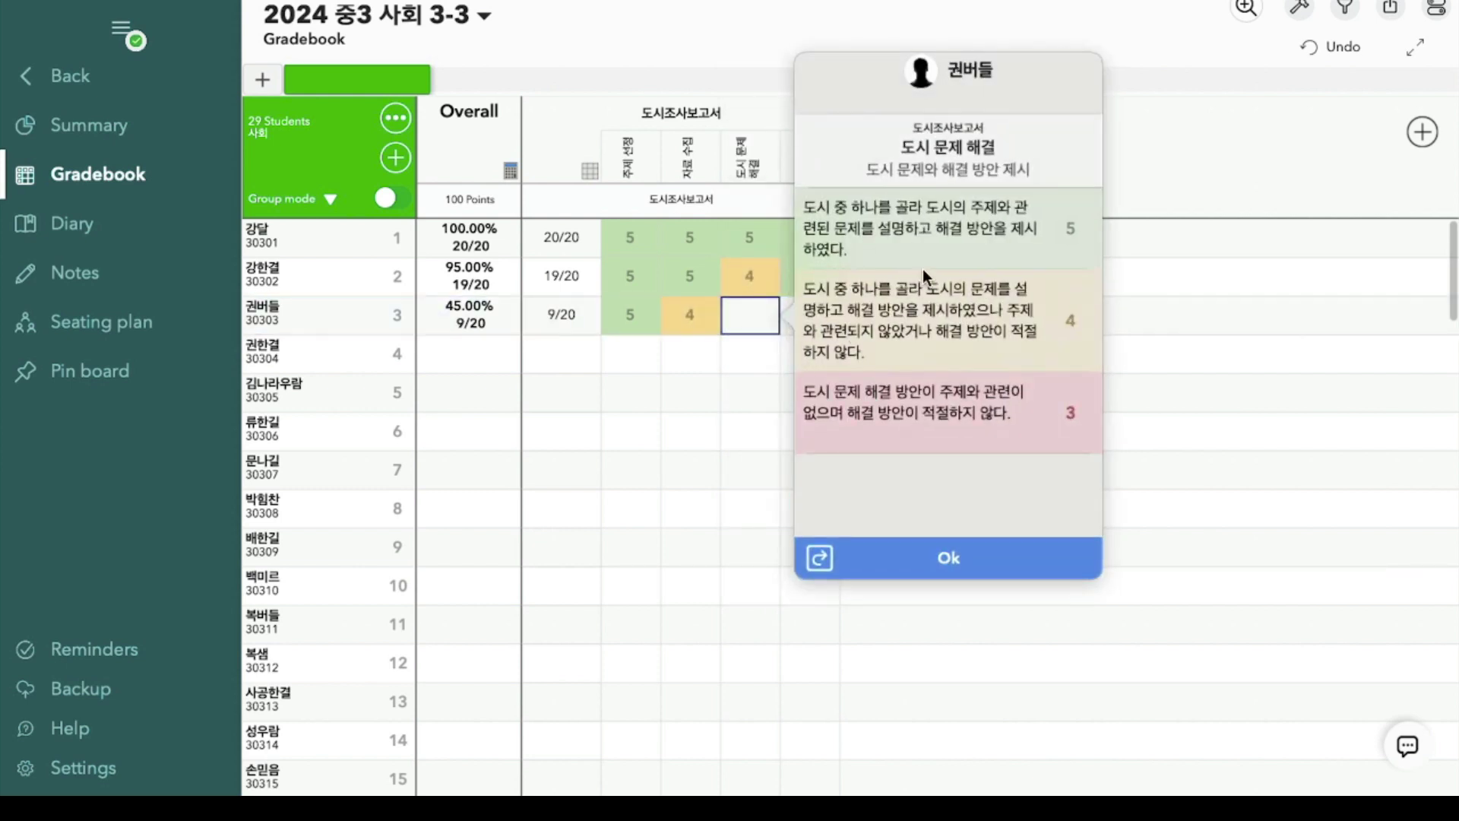
pyautogui.click(922, 320)
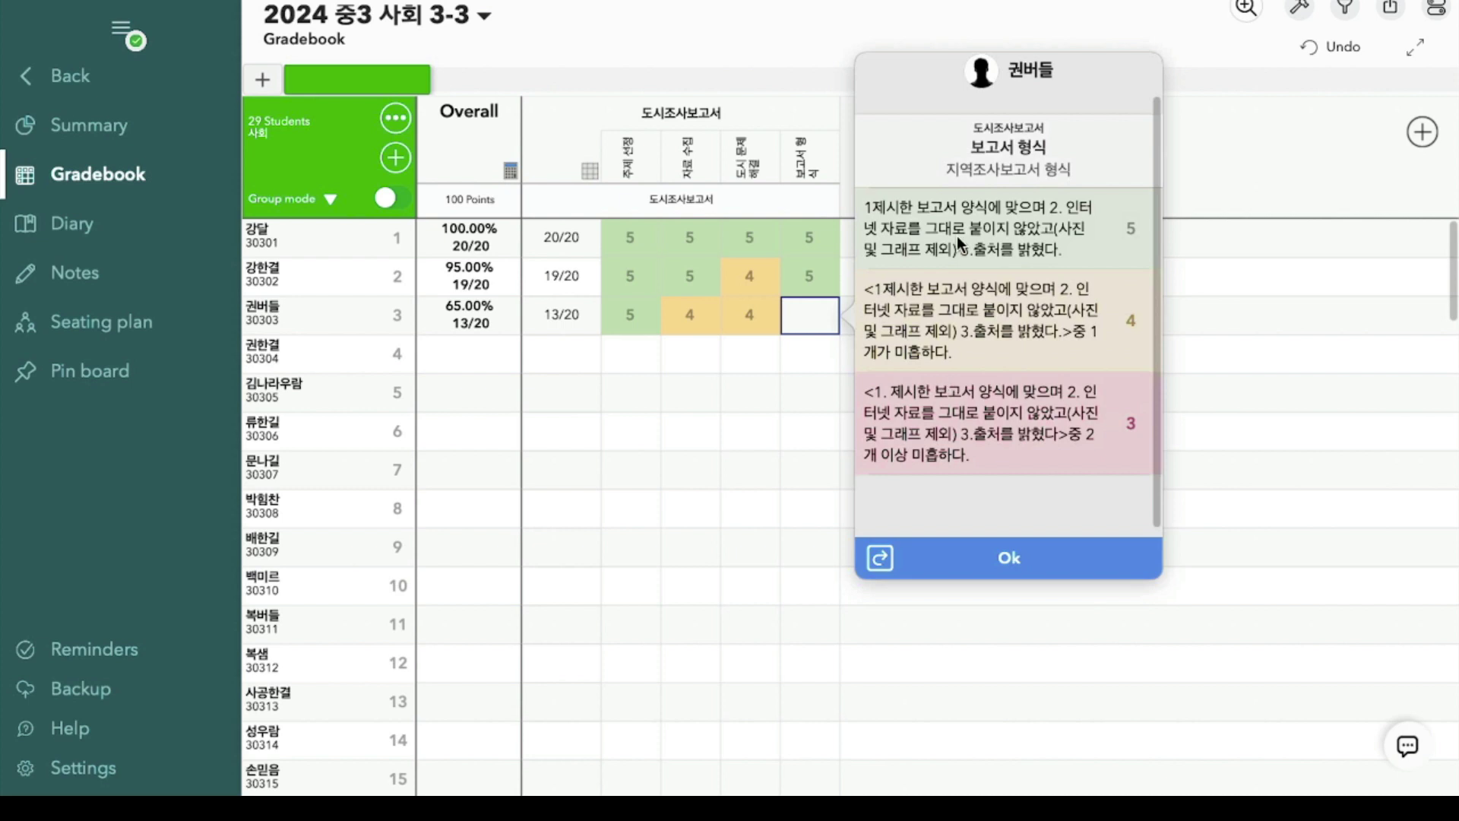
pyautogui.click(947, 394)
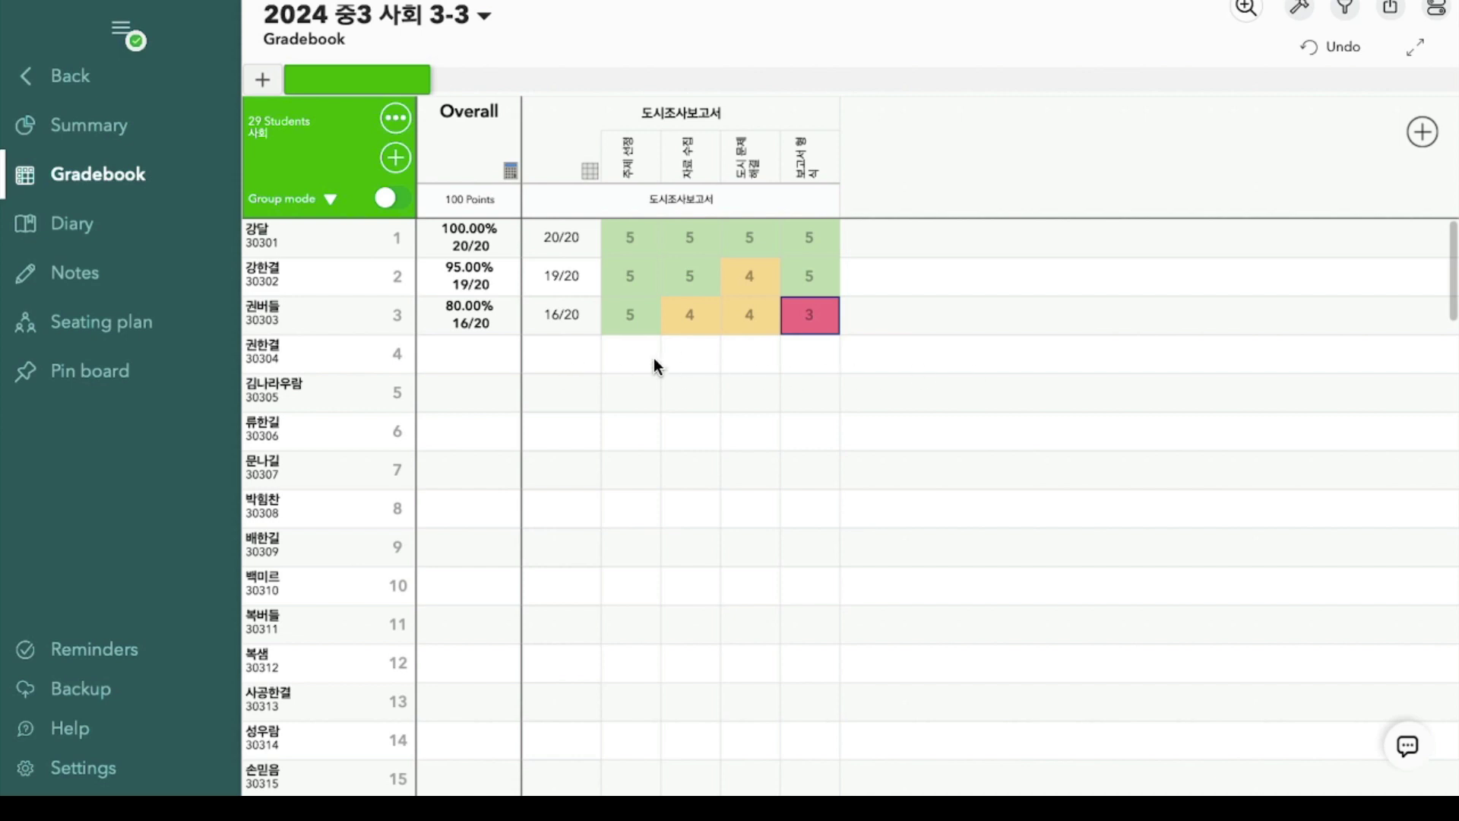
pyautogui.click(630, 352)
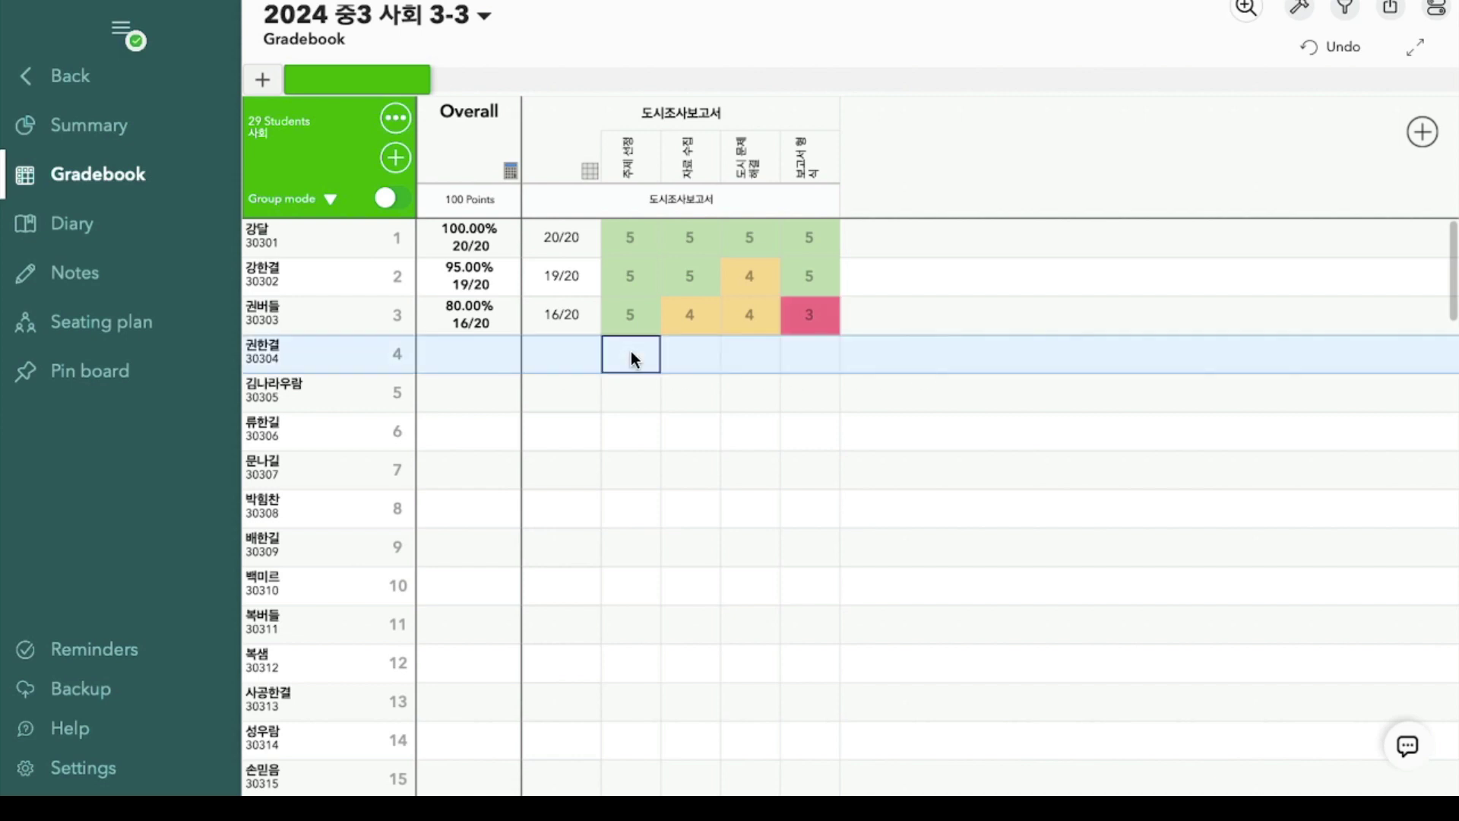
pyautogui.click(637, 353)
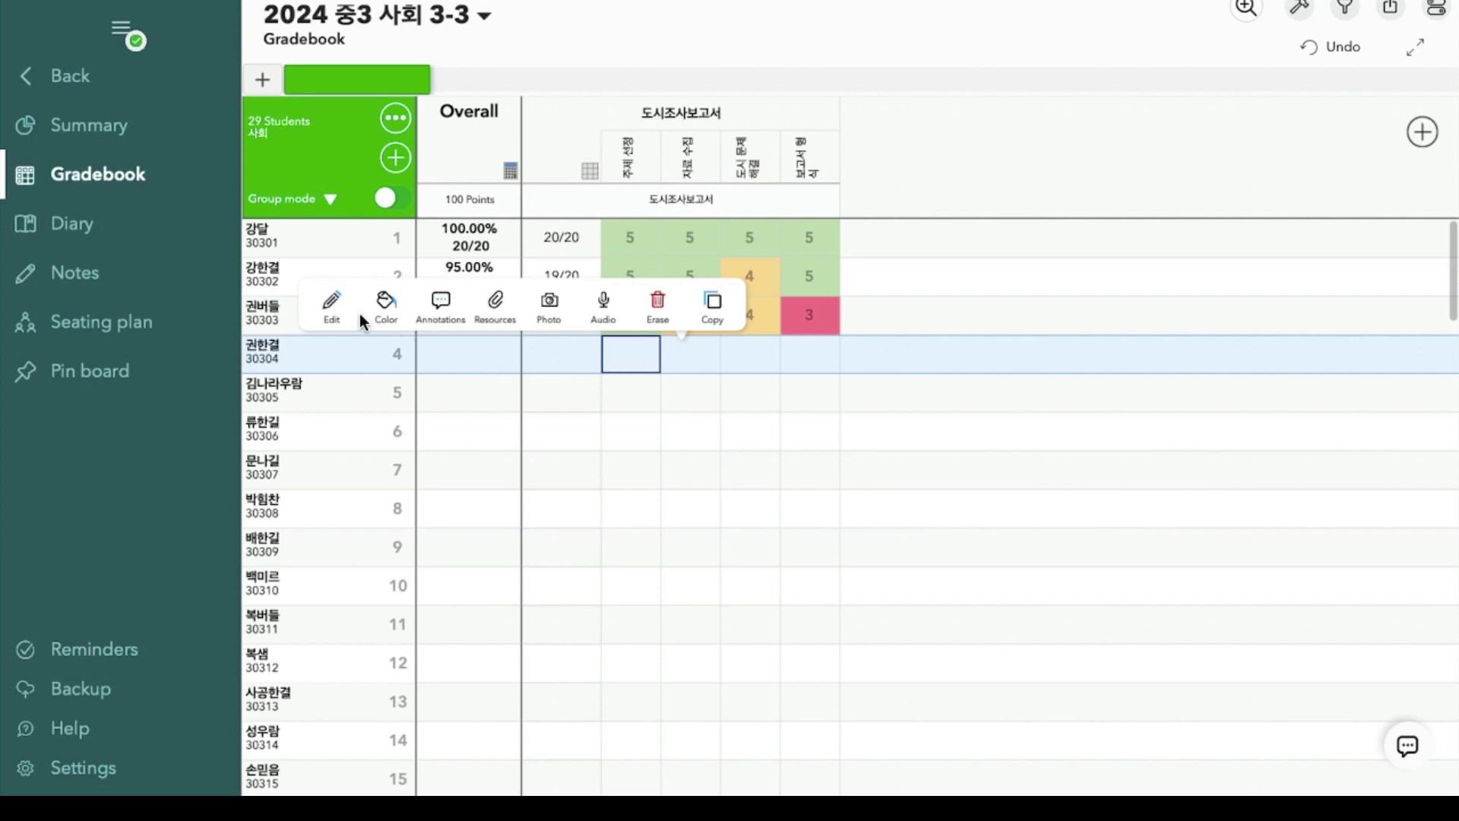
pyautogui.click(838, 439)
pyautogui.click(625, 317)
pyautogui.click(632, 318)
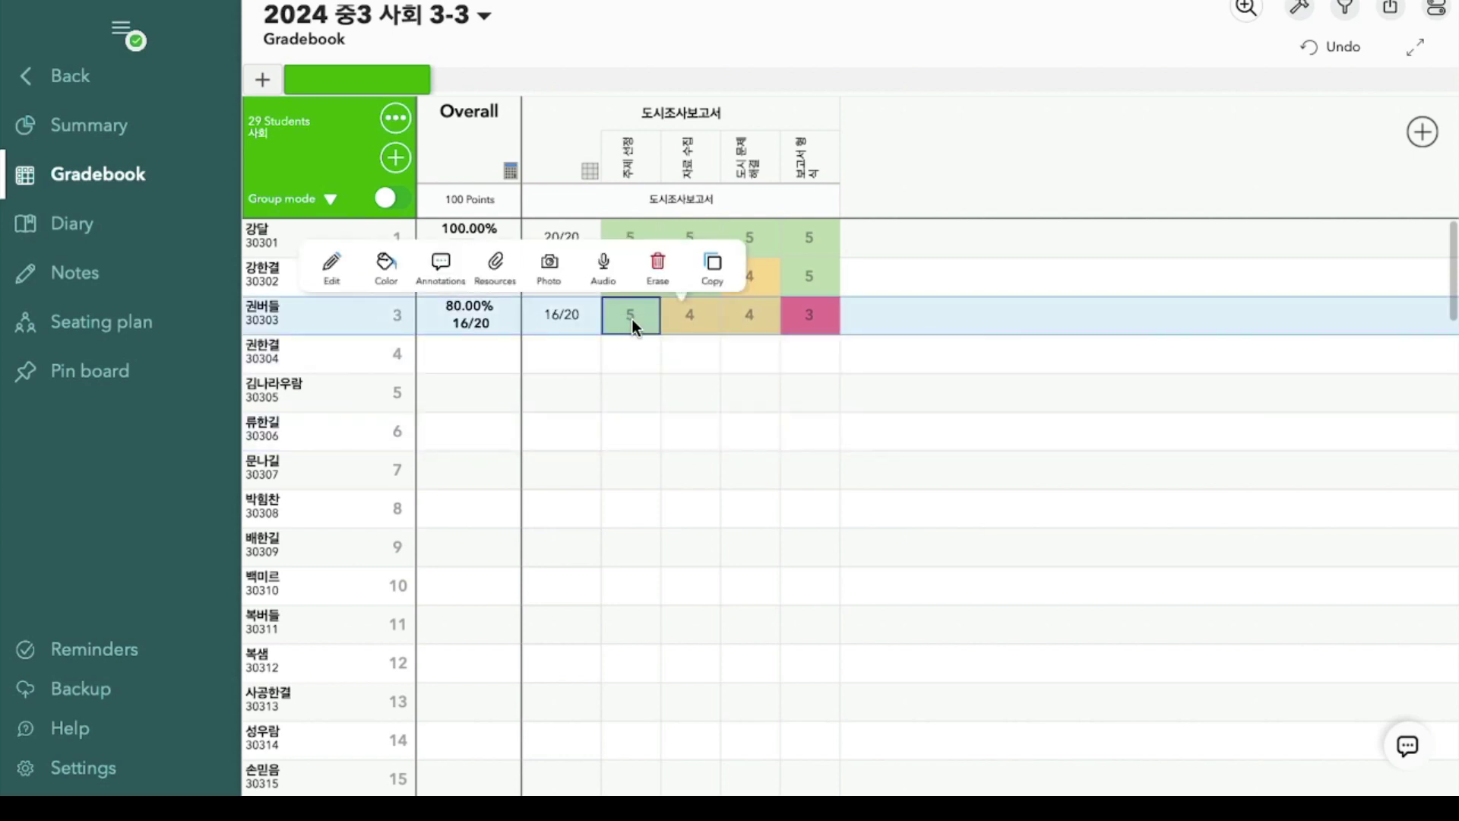
pyautogui.click(904, 378)
pyautogui.click(810, 311)
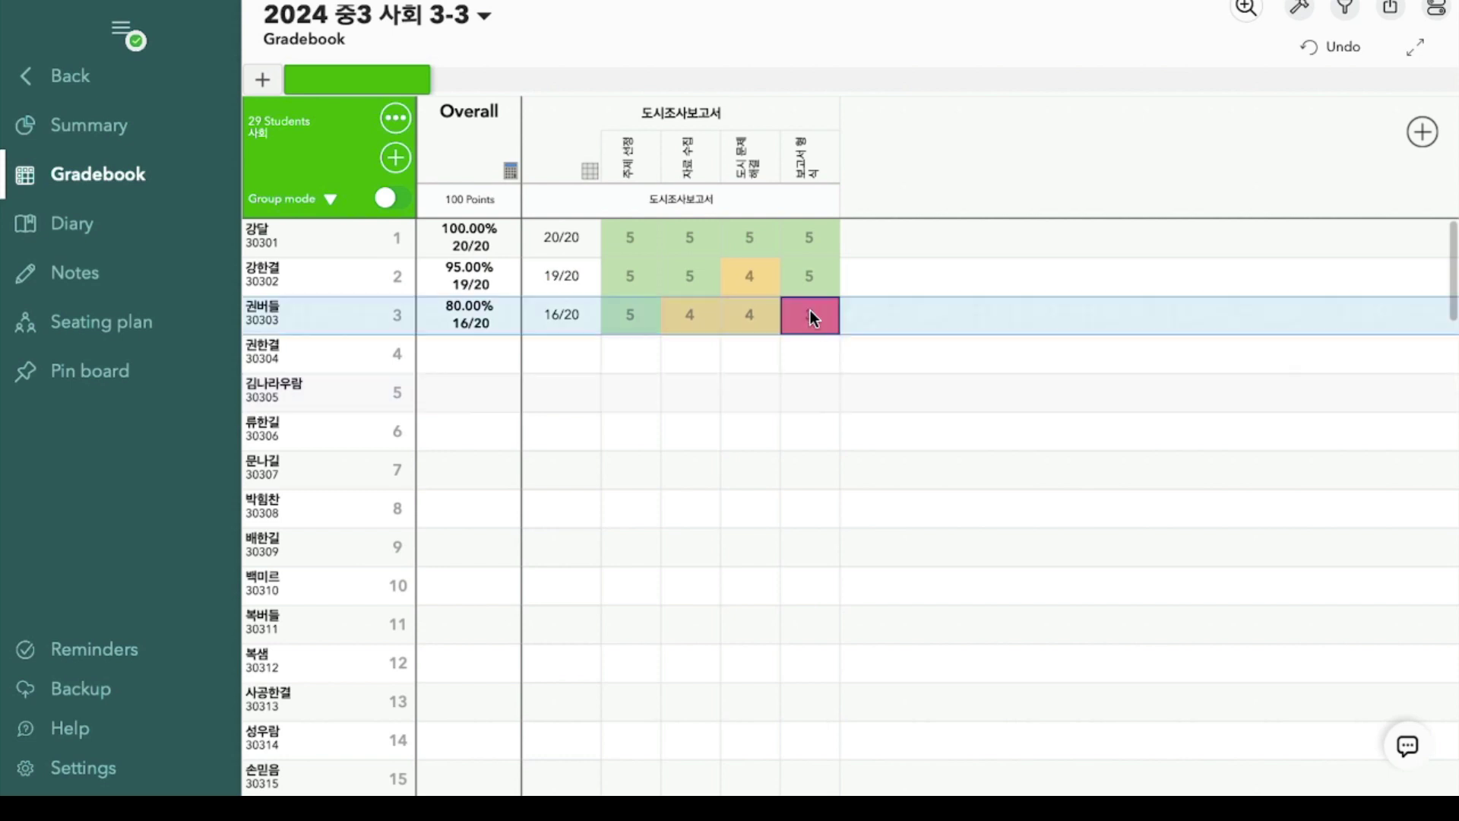
pyautogui.click(810, 313)
pyautogui.click(714, 268)
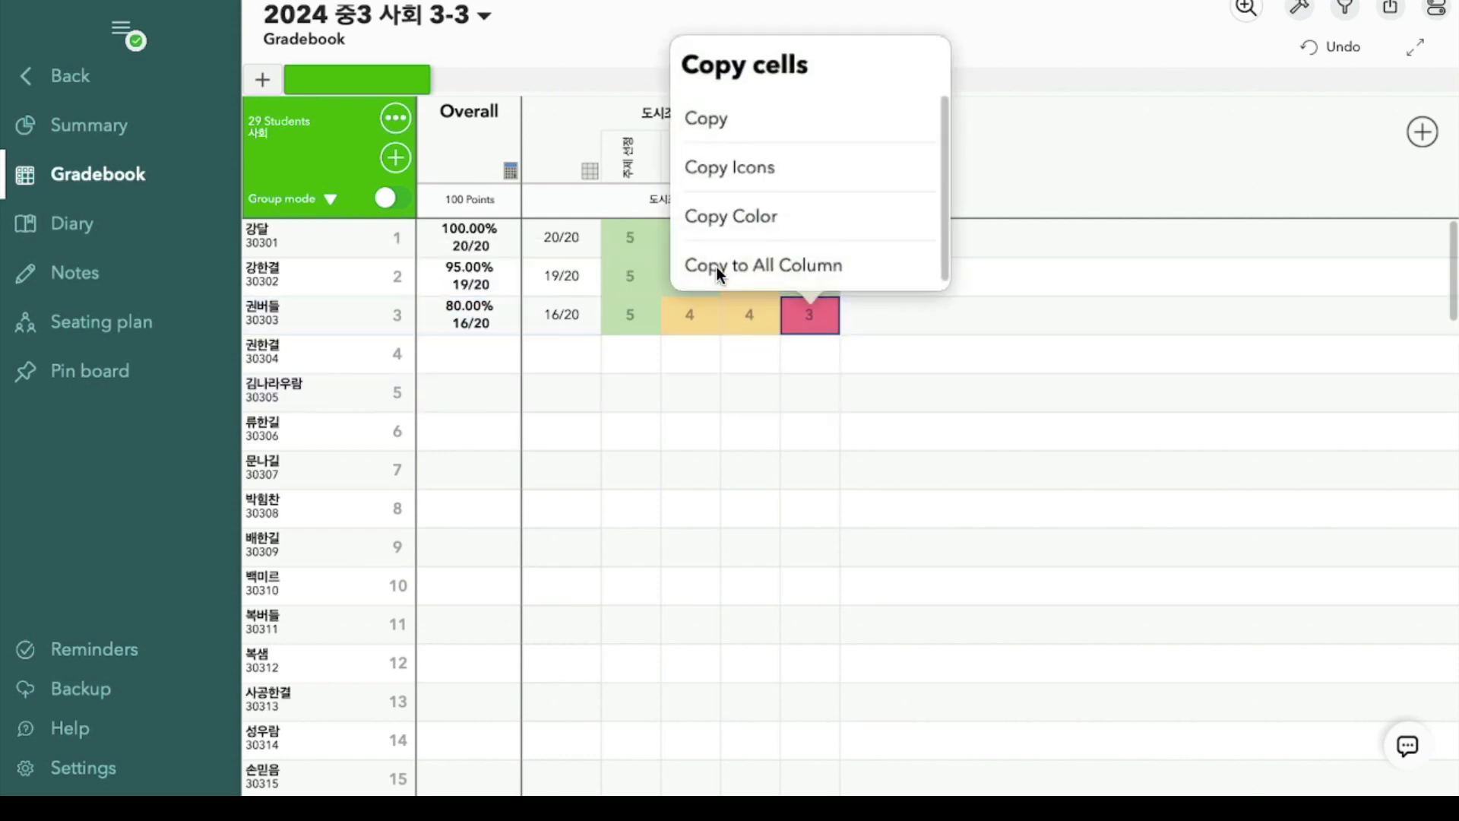
pyautogui.click(924, 337)
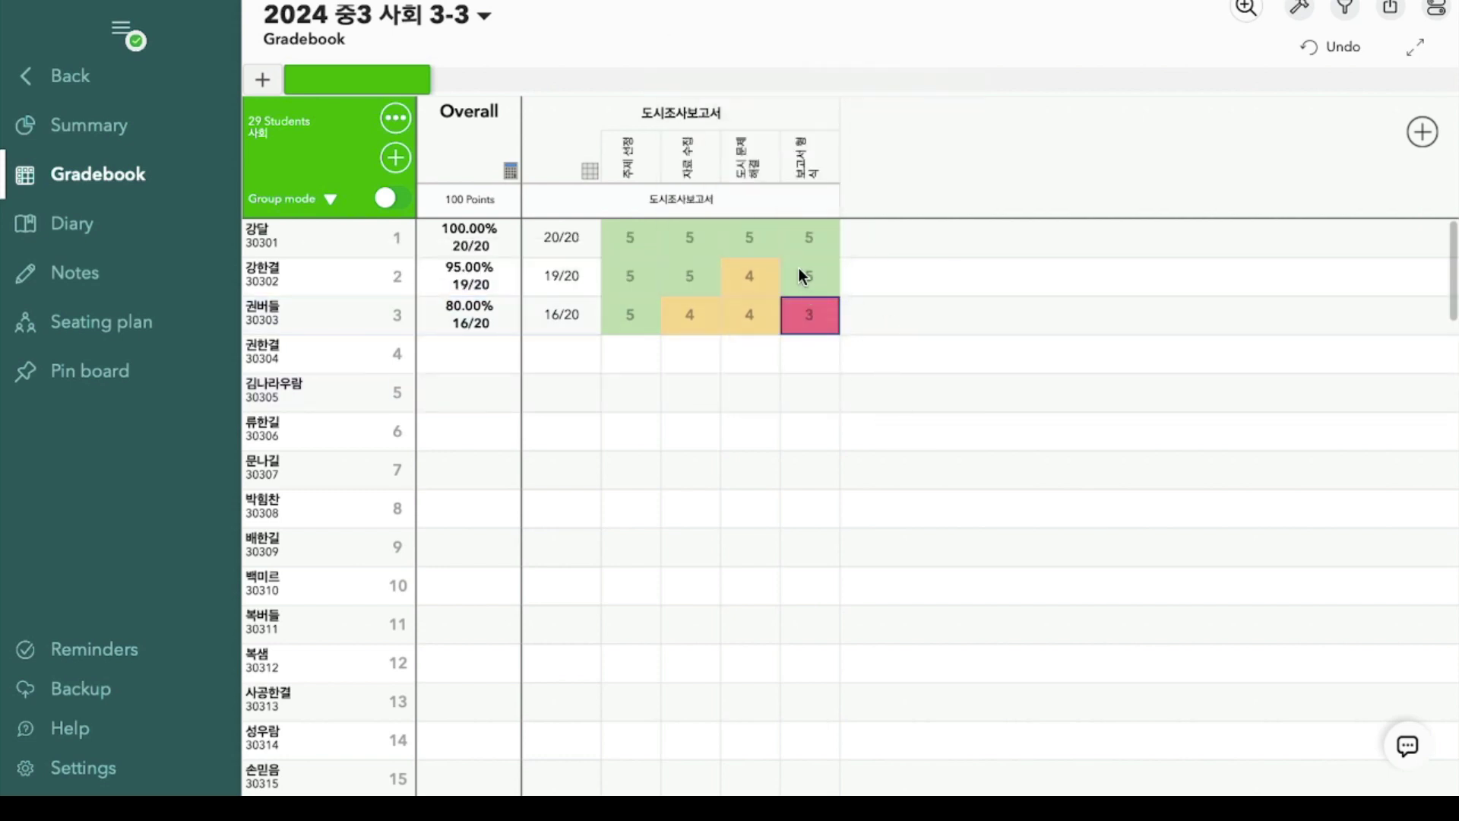
# Step: Copy the second student's 도시조사보고서 rubric scores (5, 5, 4, 5) to the empty cells of all ungraded students
pyautogui.click(800, 271)
pyautogui.click(801, 276)
pyautogui.click(708, 235)
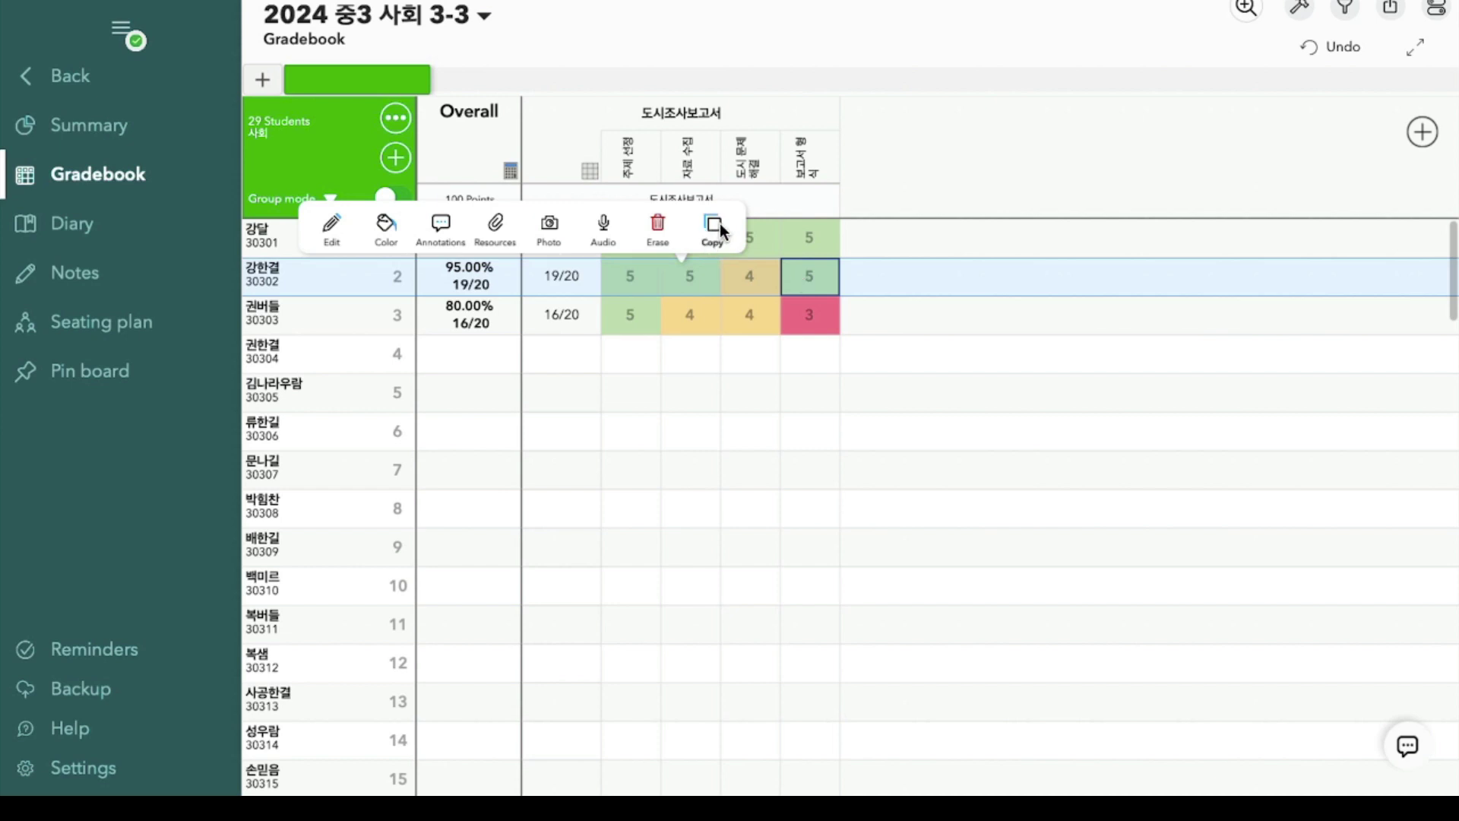
pyautogui.click(764, 230)
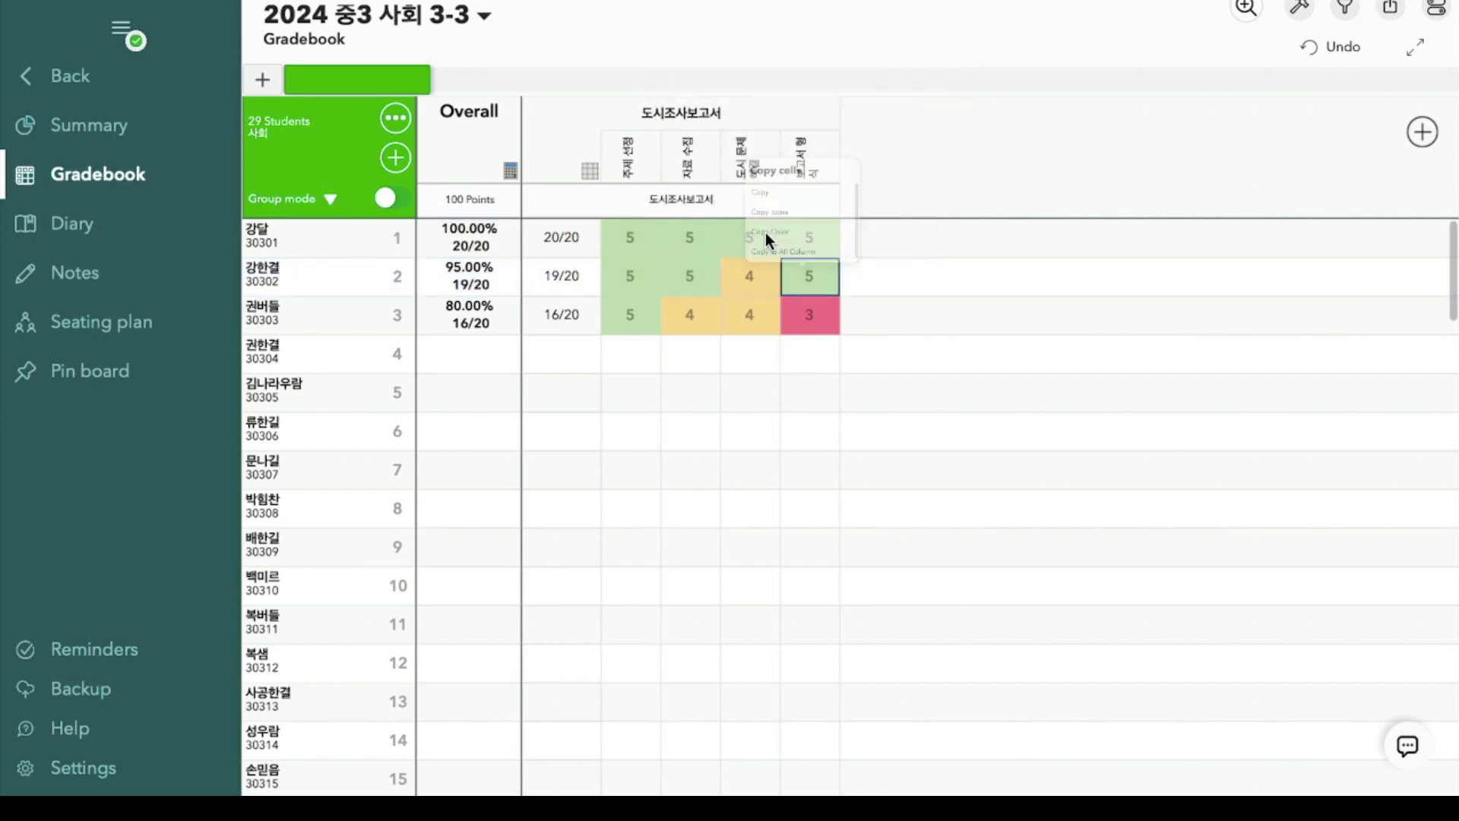
pyautogui.click(795, 174)
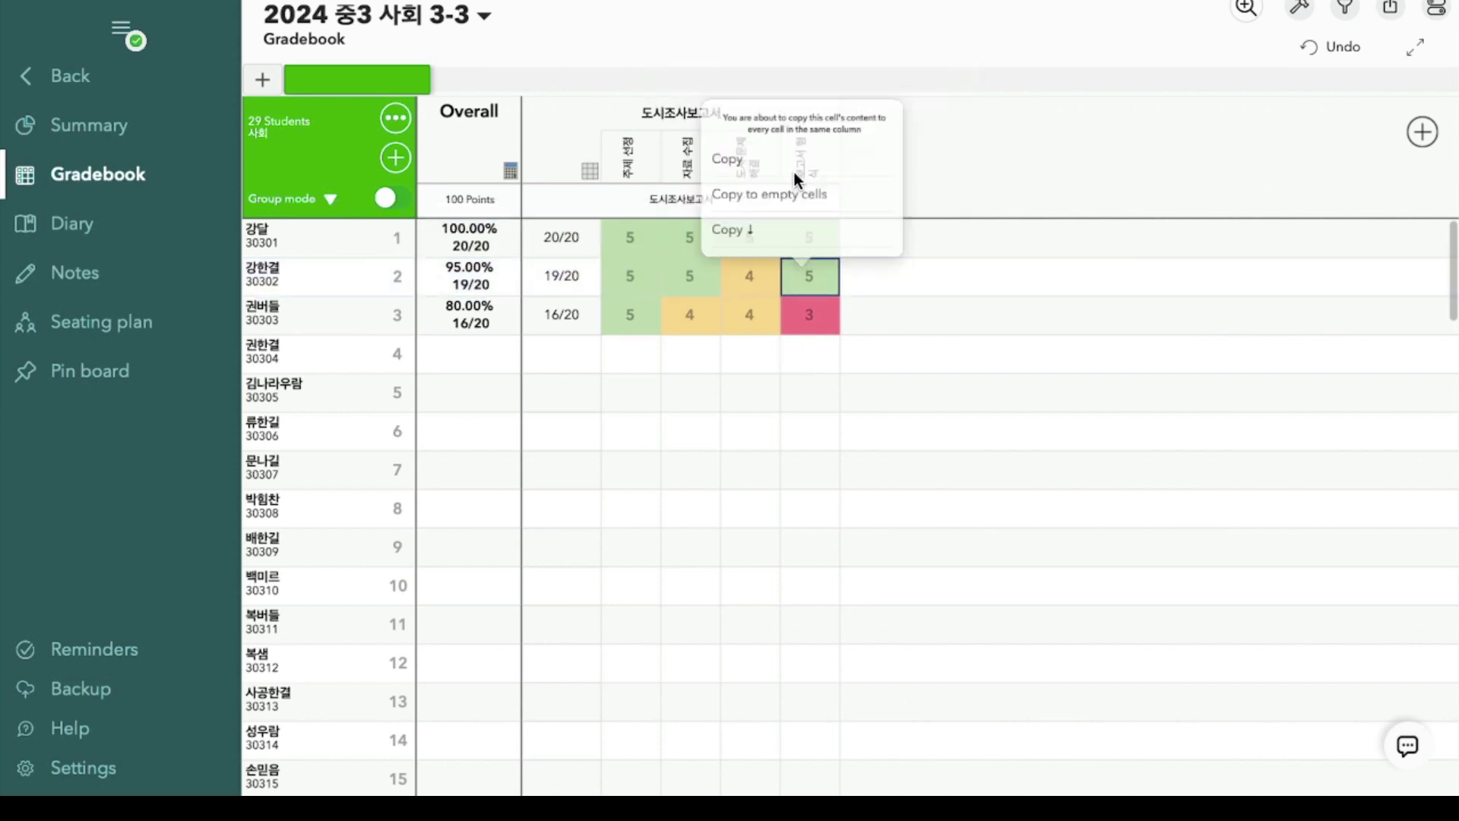
pyautogui.scroll(-10, 772, 541)
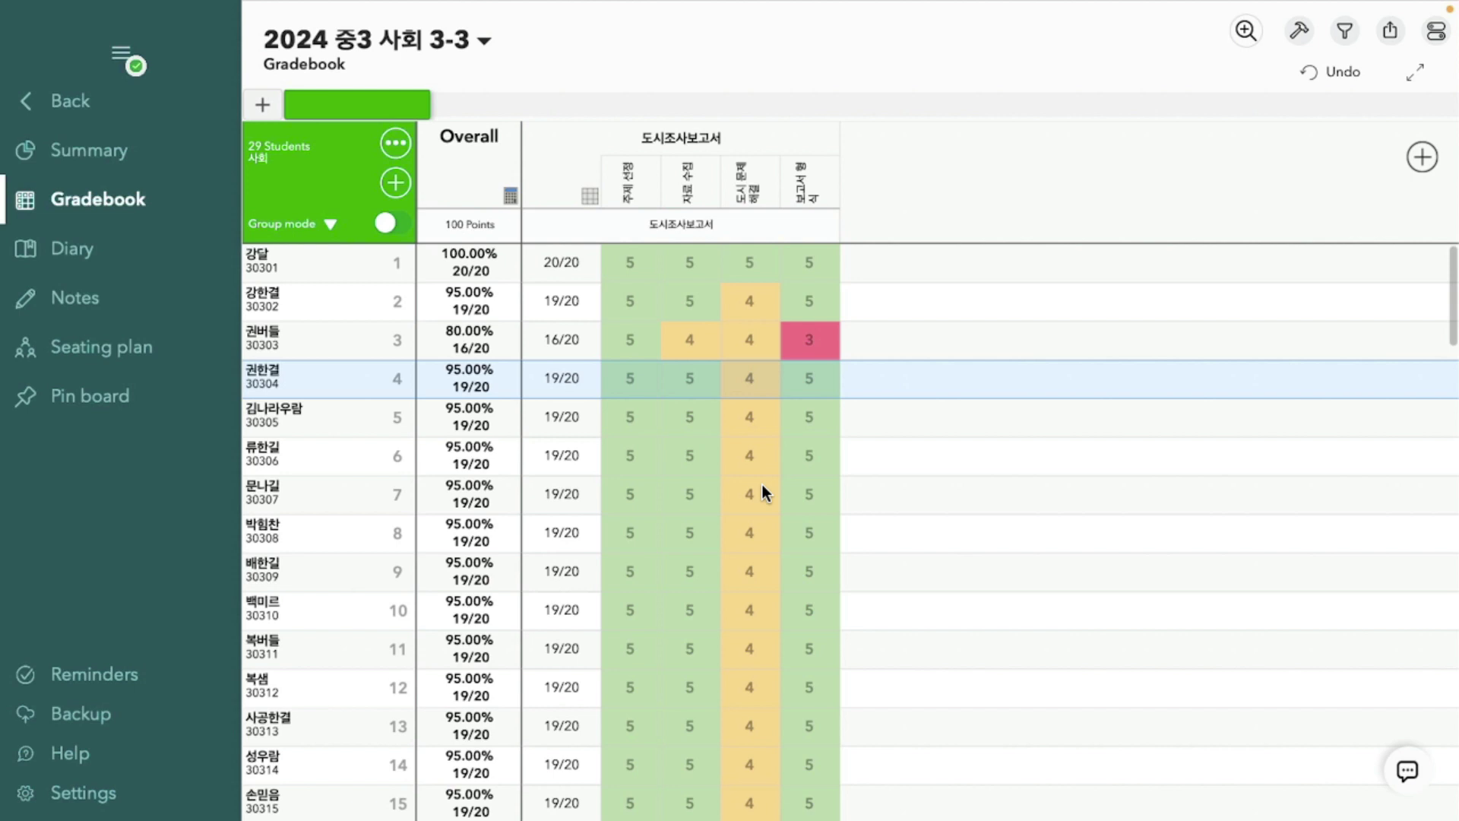
# Step: Open the student report export and check in its options which gradebook columns are included
pyautogui.click(1390, 34)
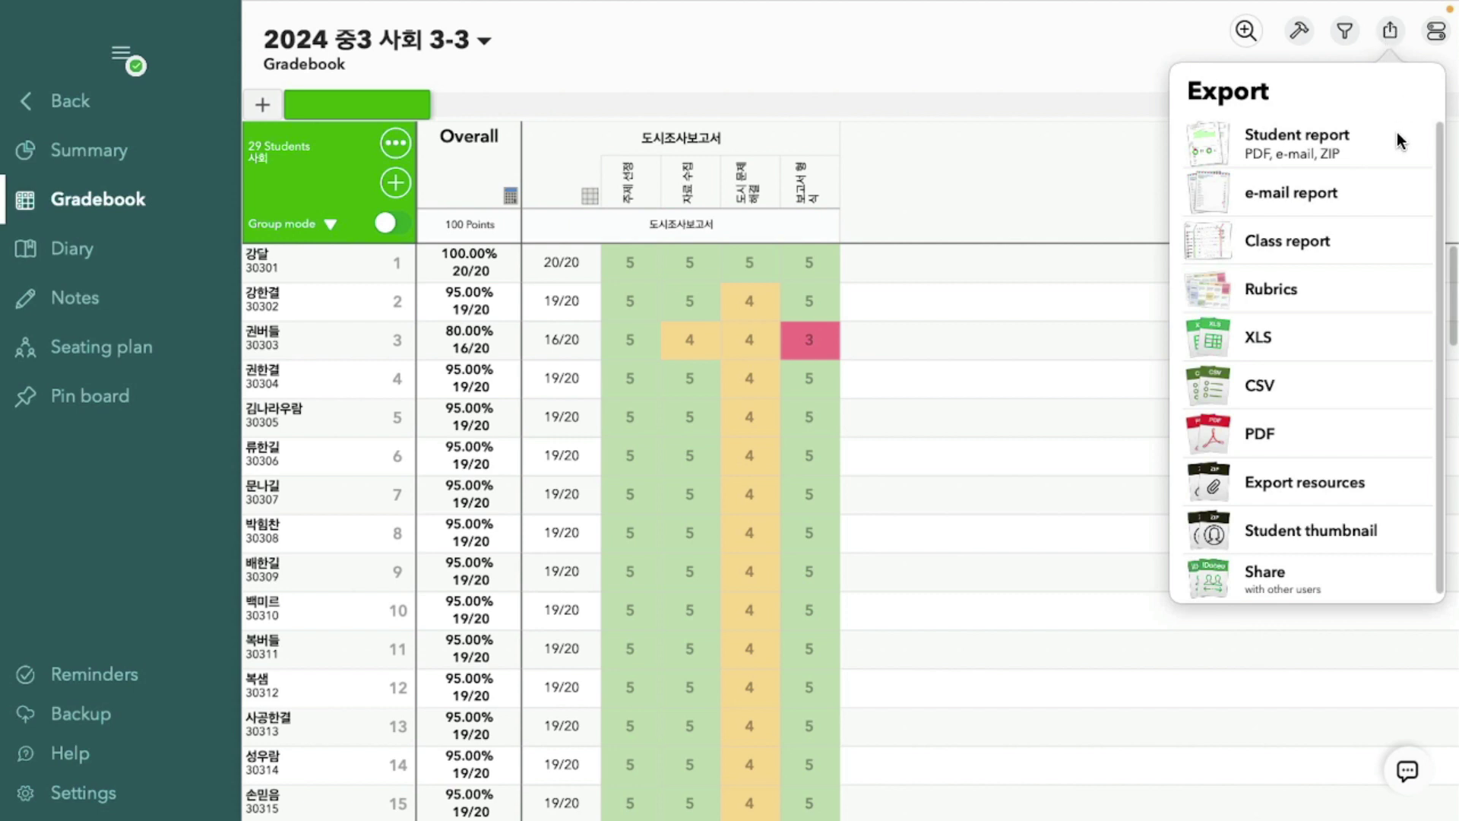
pyautogui.click(1334, 139)
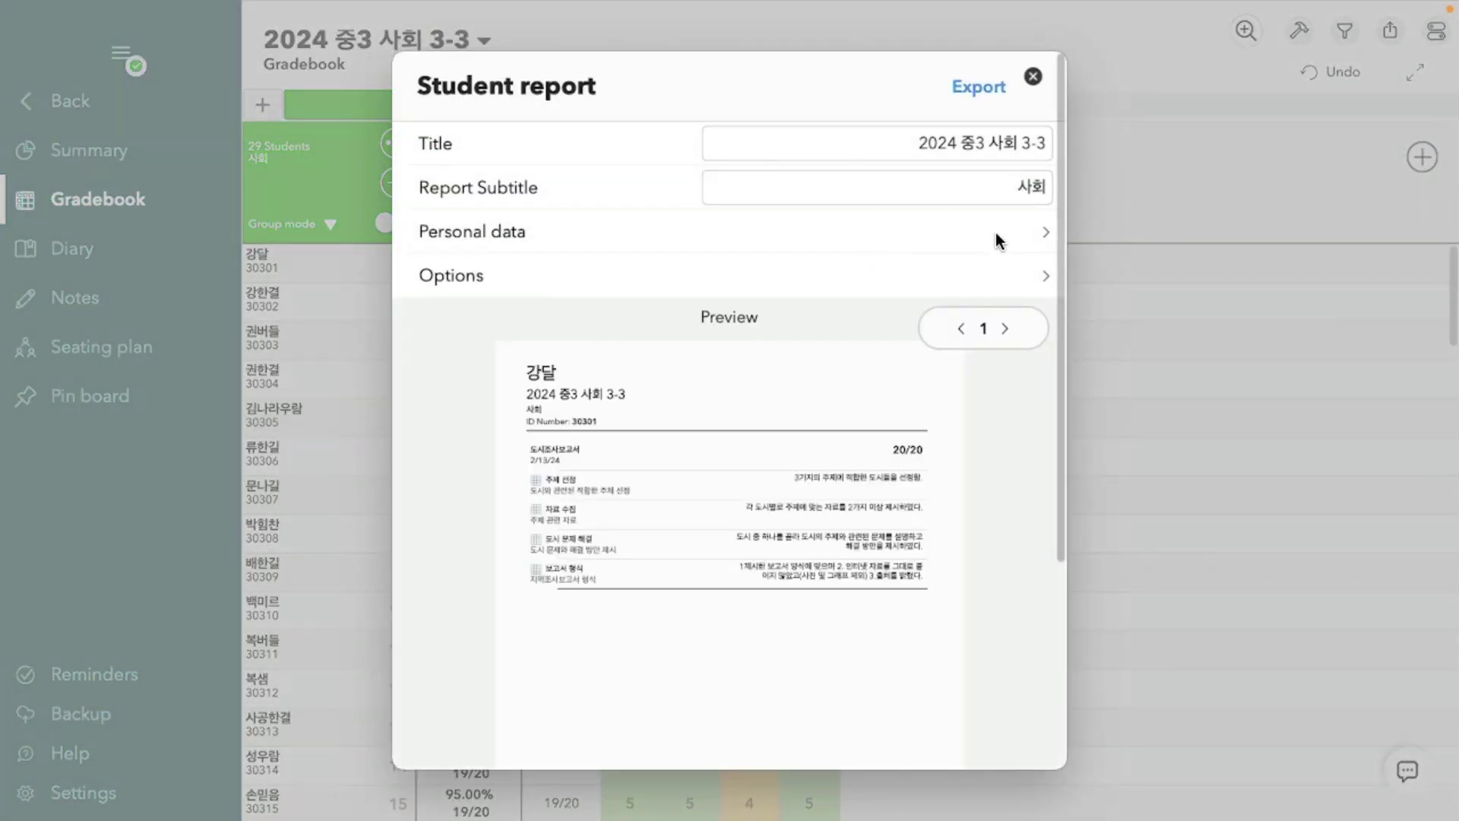
pyautogui.click(1037, 268)
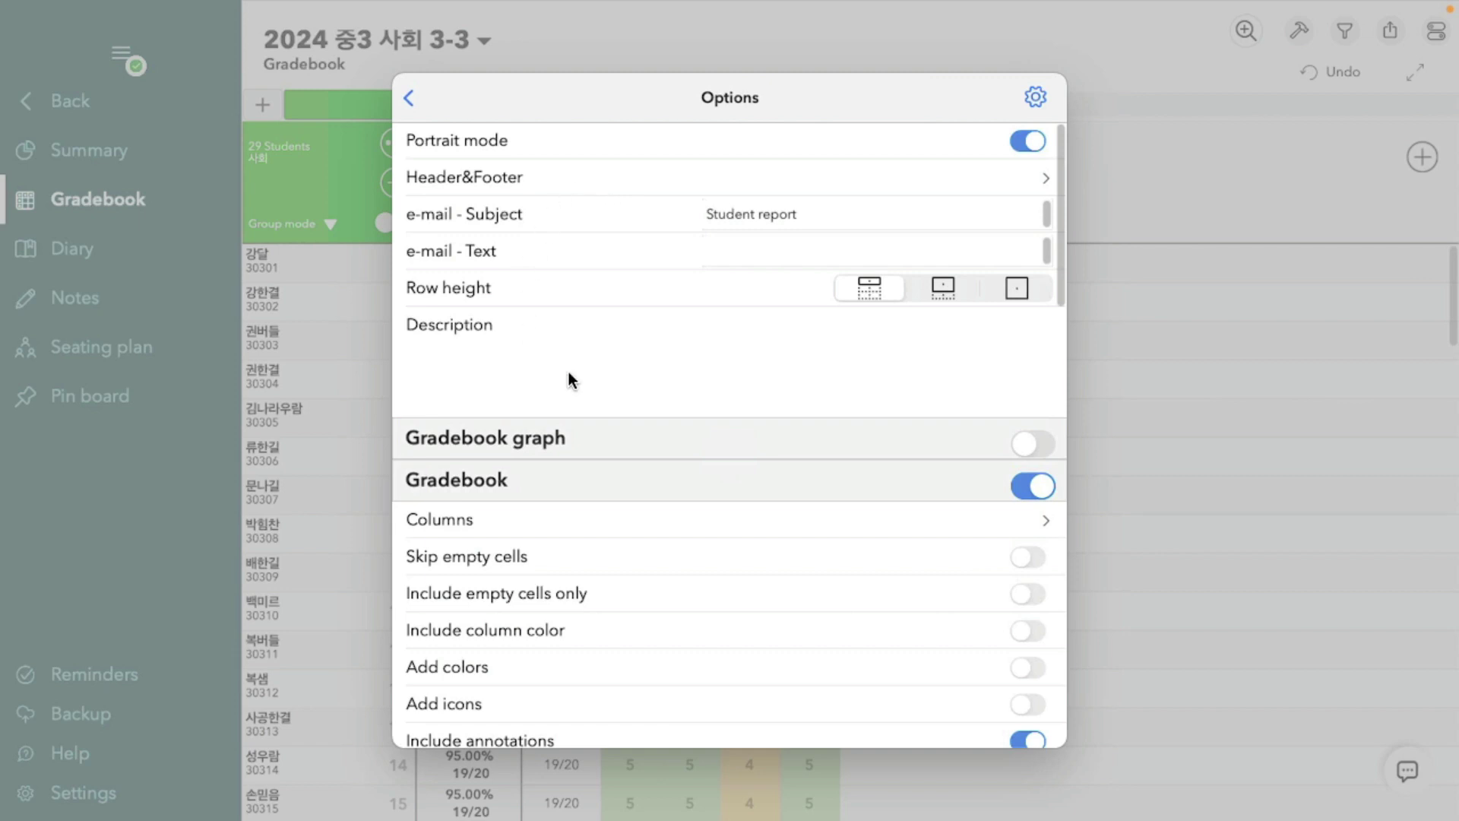
pyautogui.scroll(-2, 678, 384)
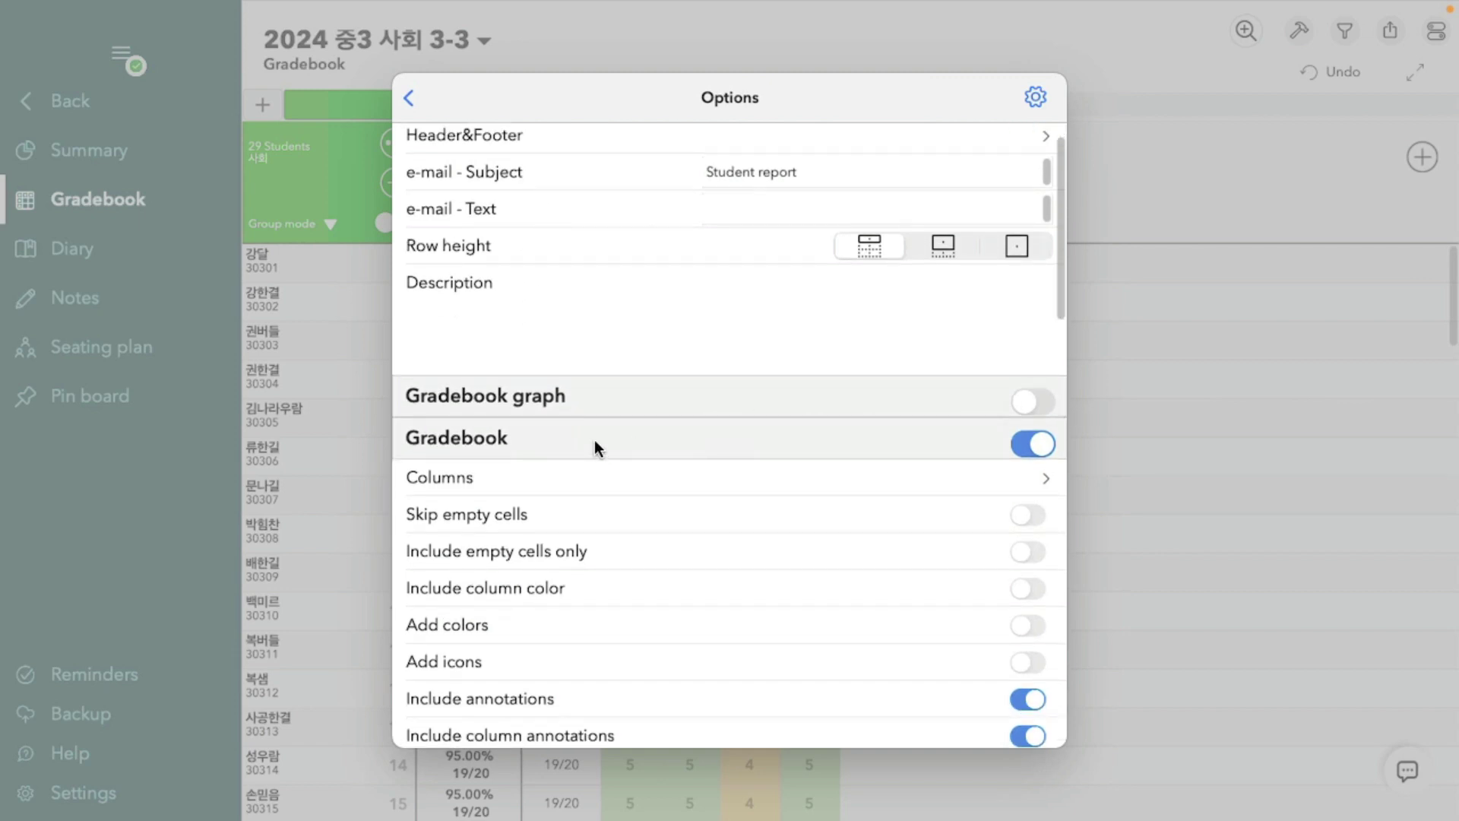
pyautogui.scroll(-1, 594, 439)
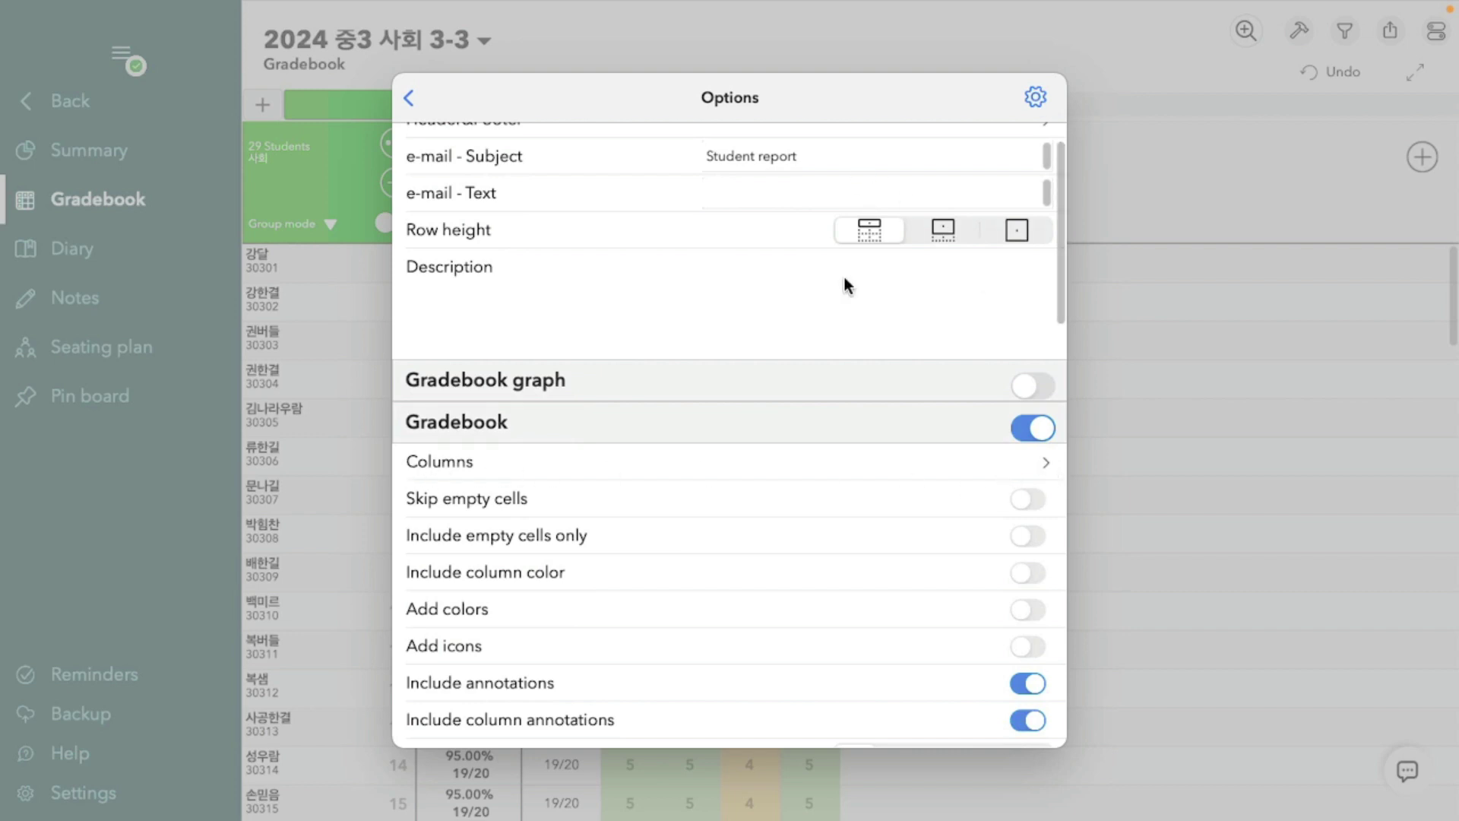
pyautogui.click(1037, 467)
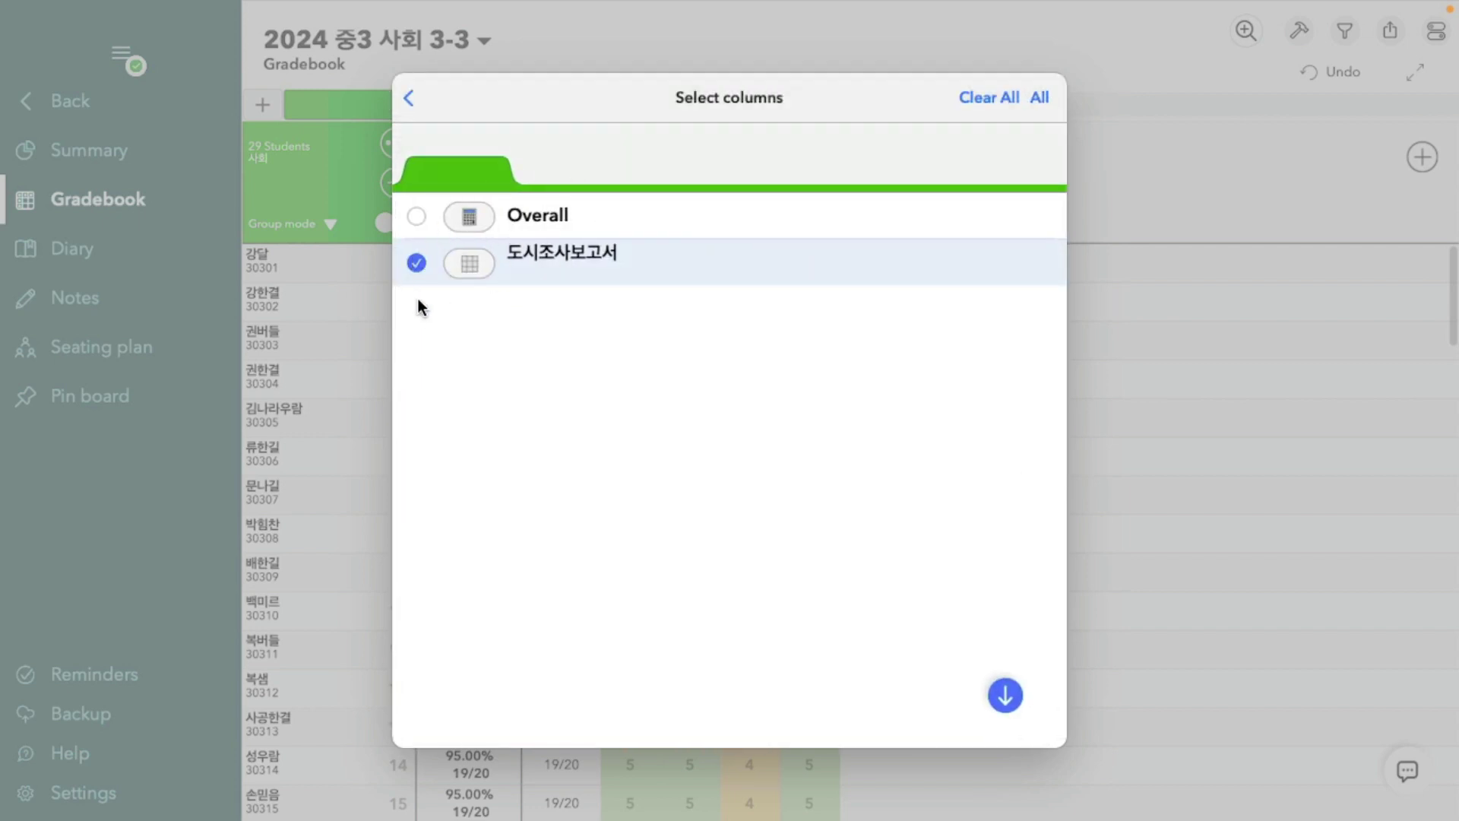
pyautogui.click(409, 97)
# Step: Try the Numeric setting for the report's rubrics details and restore it to Text
pyautogui.scroll(-1, 755, 426)
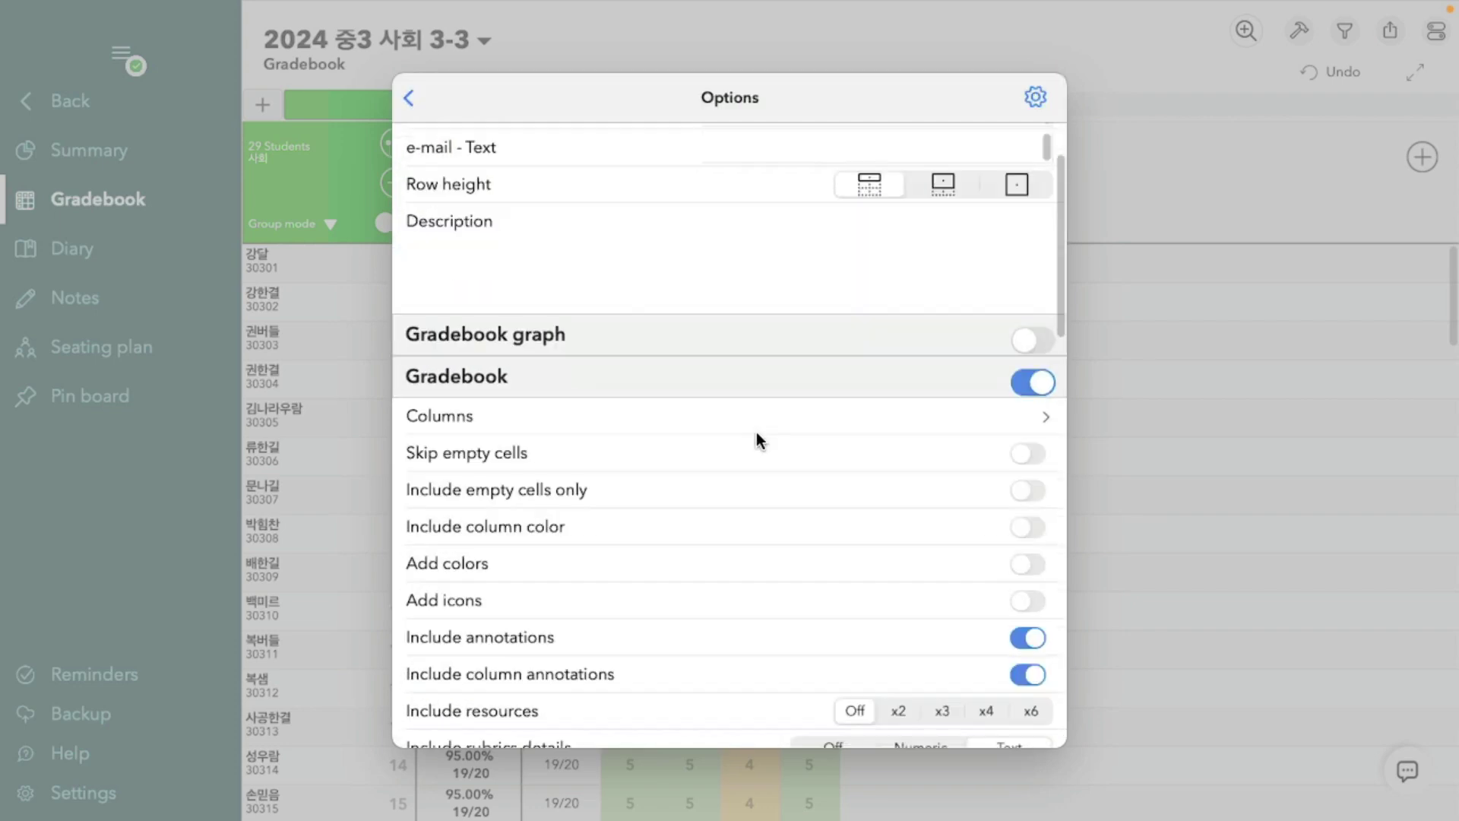
pyautogui.scroll(-5, 733, 432)
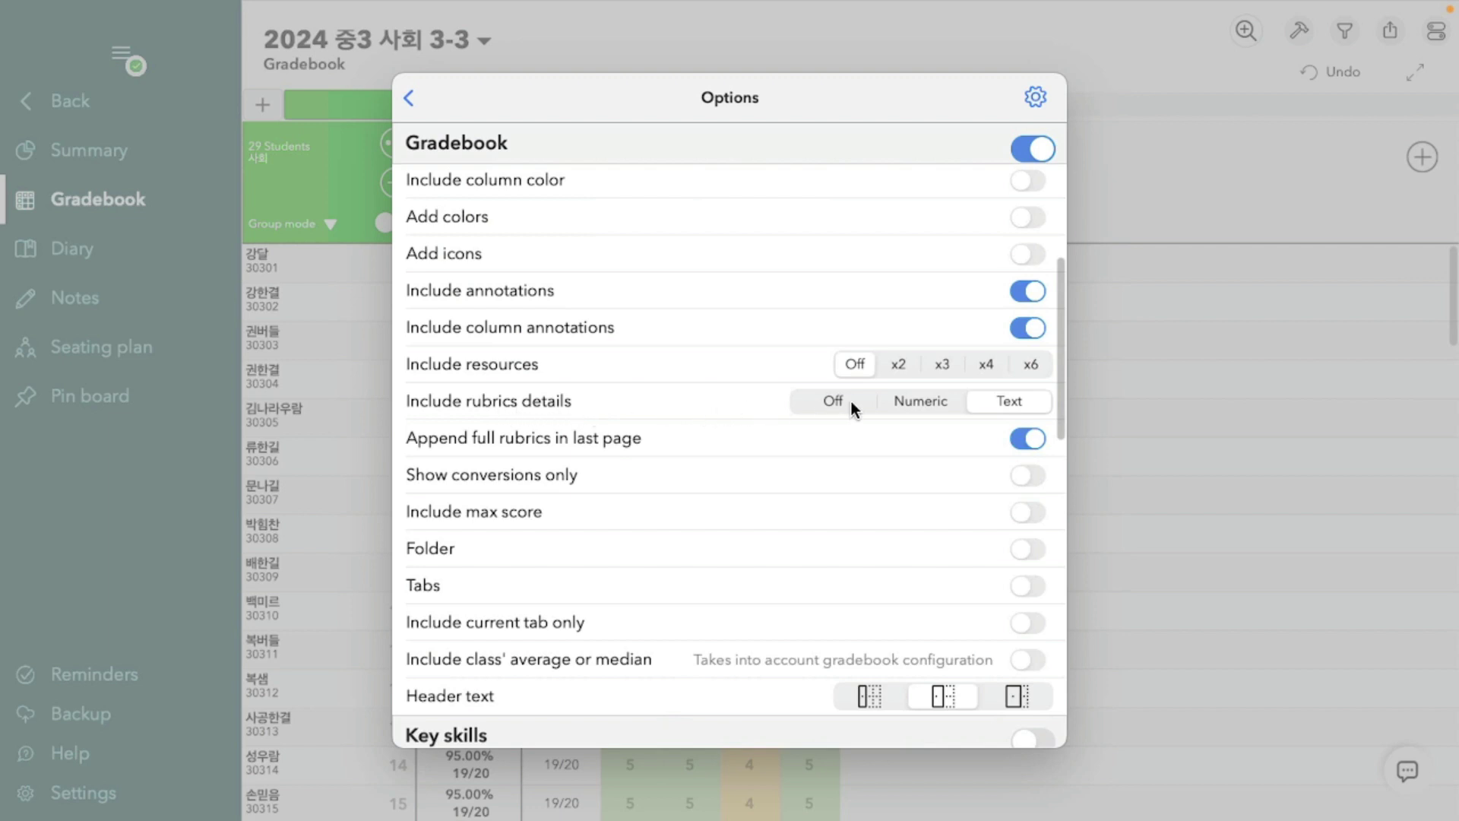
pyautogui.click(931, 404)
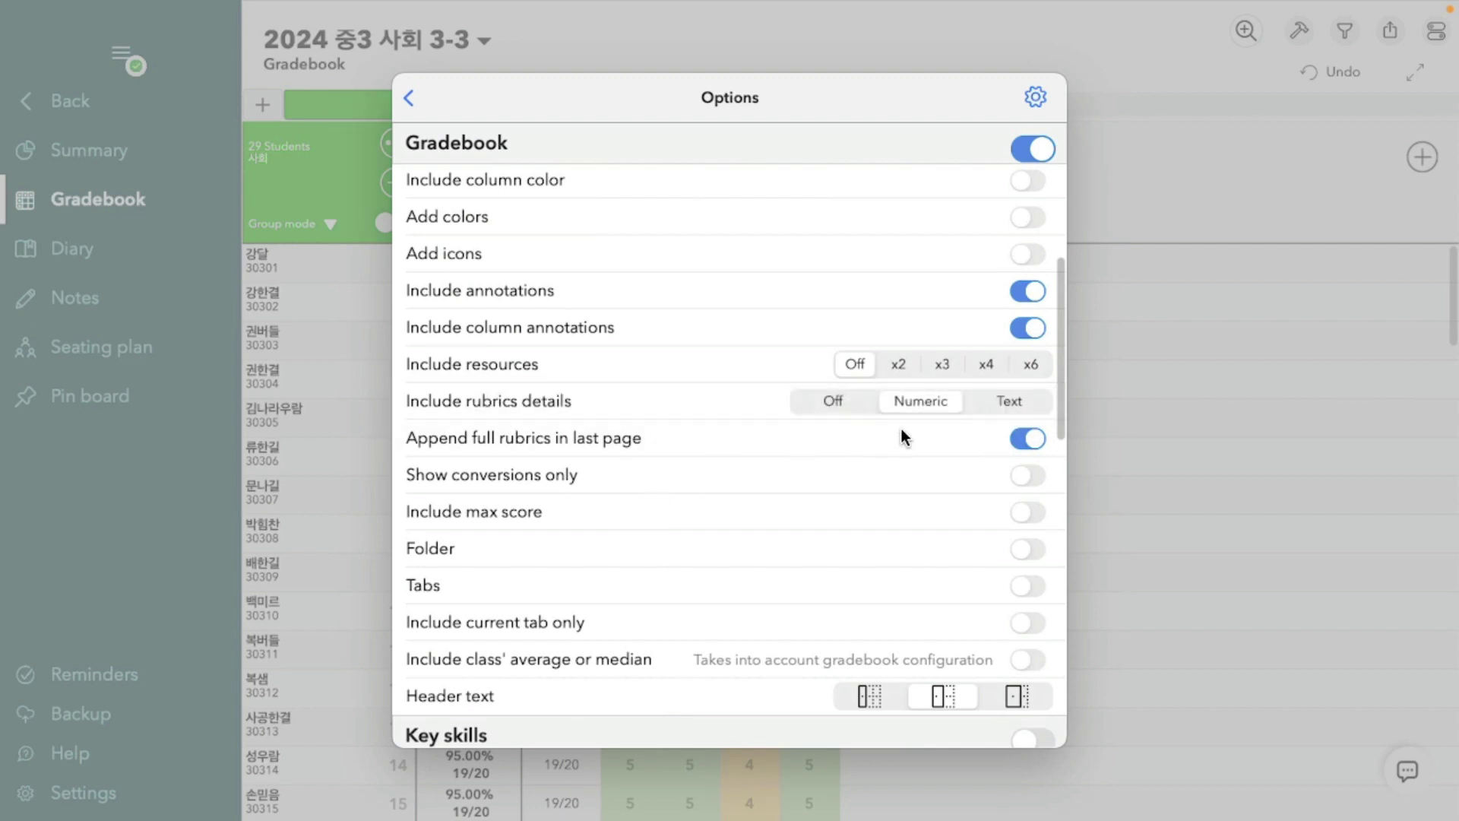
pyautogui.click(1002, 404)
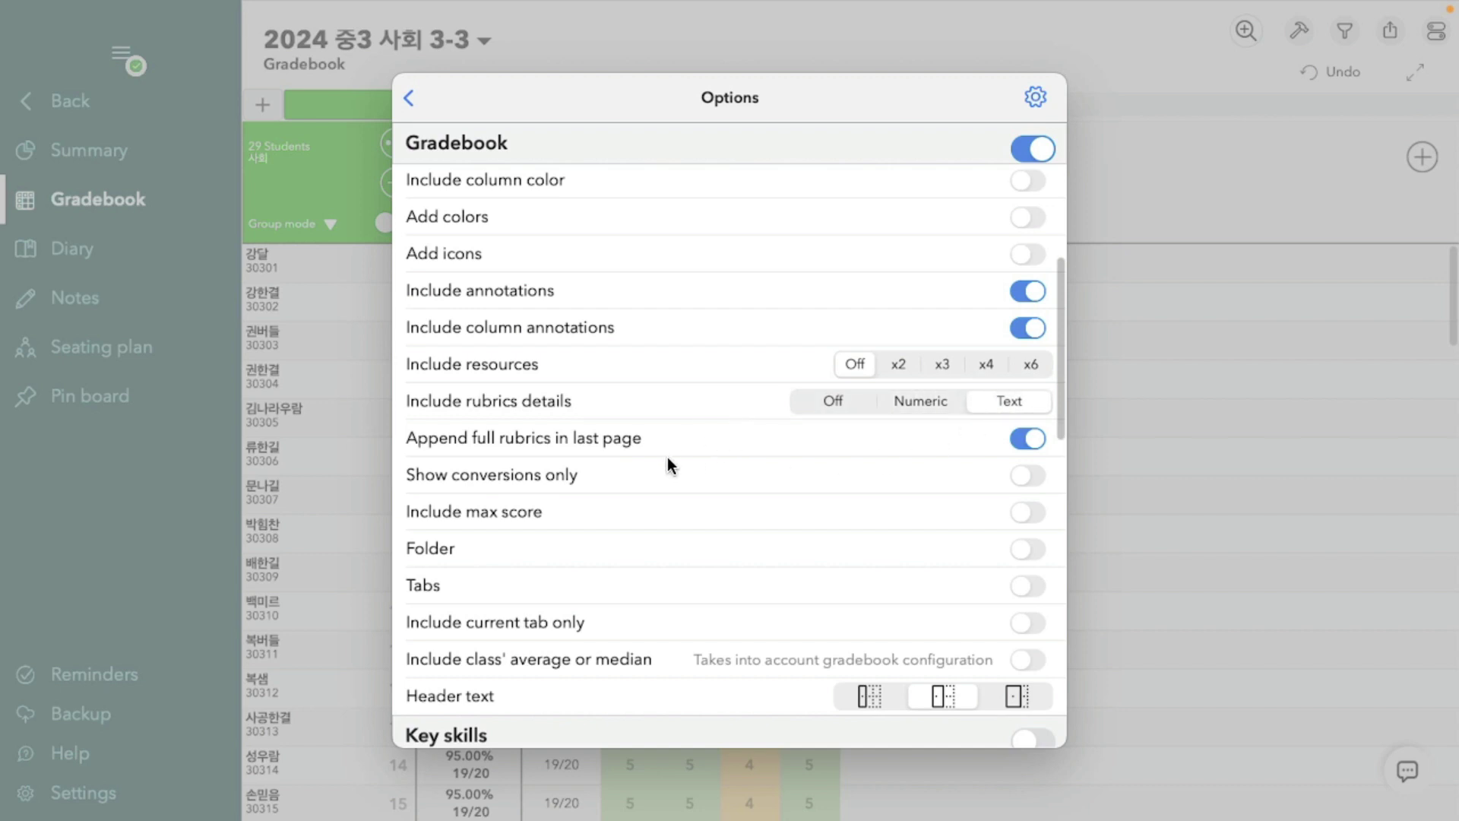
# Step: Leave the report options and examine the first student's page in the student report preview
pyautogui.scroll(5, 667, 464)
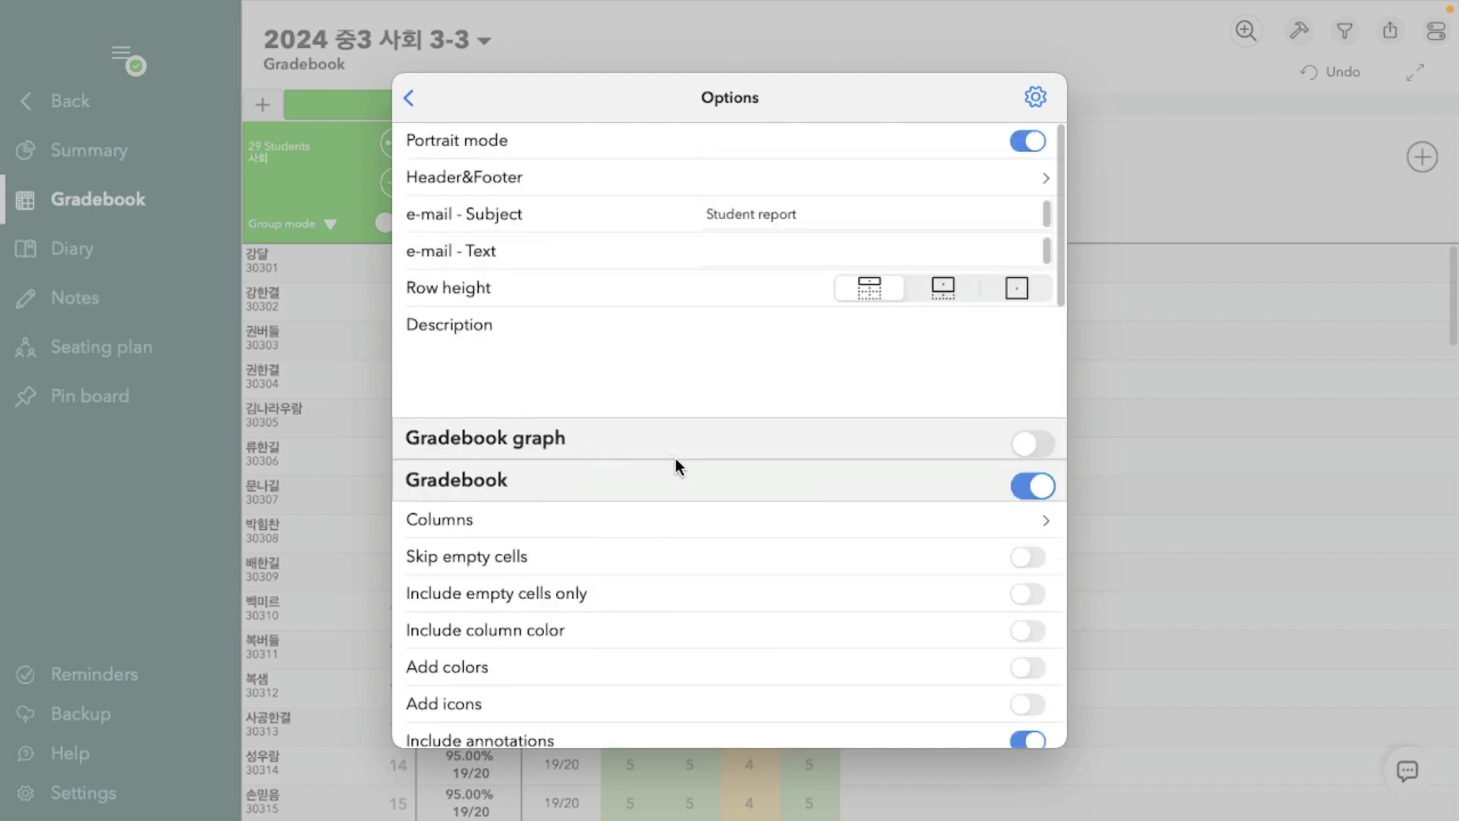
pyautogui.click(410, 98)
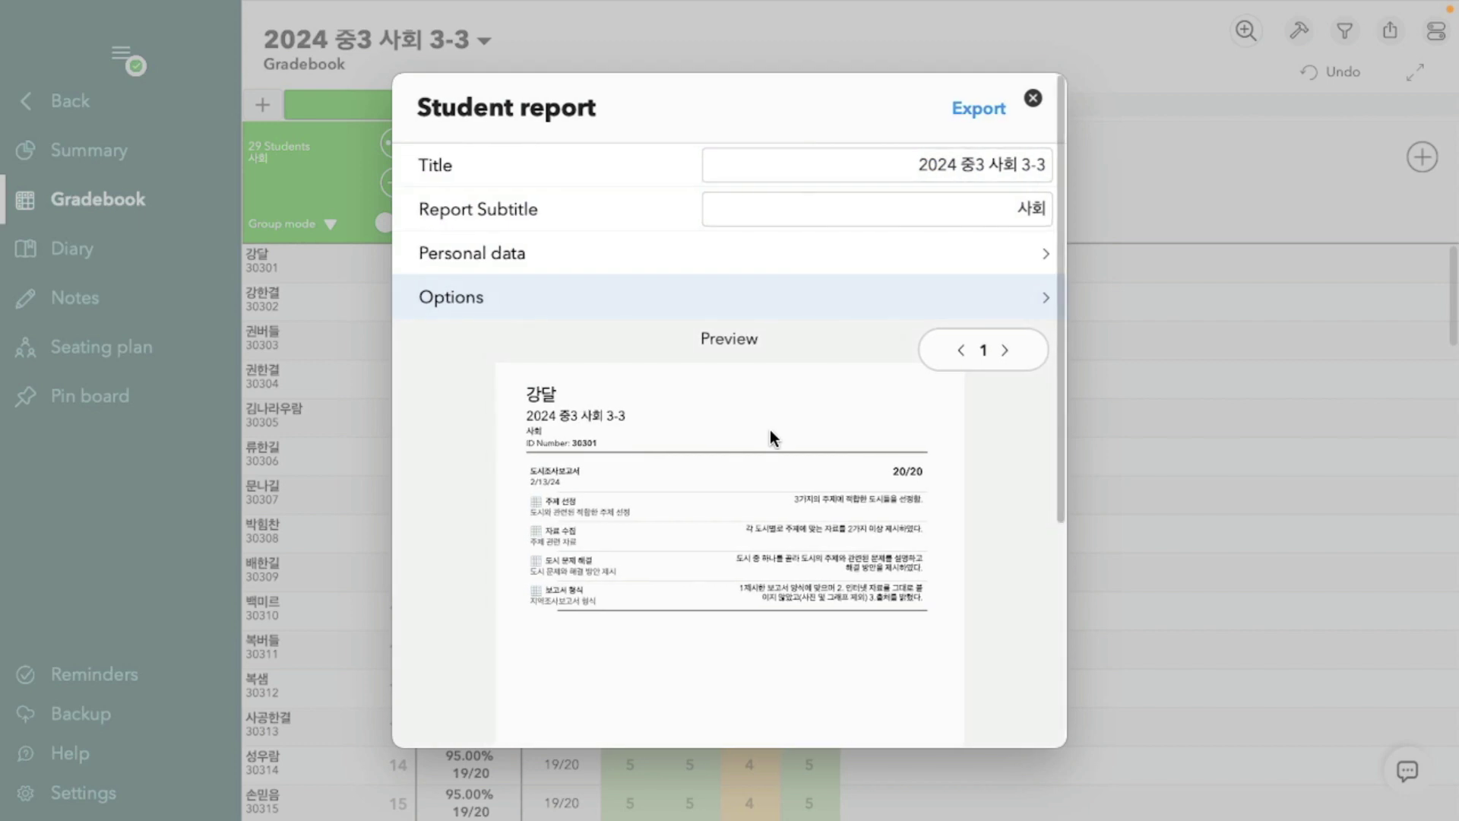
pyautogui.scroll(-3, 645, 522)
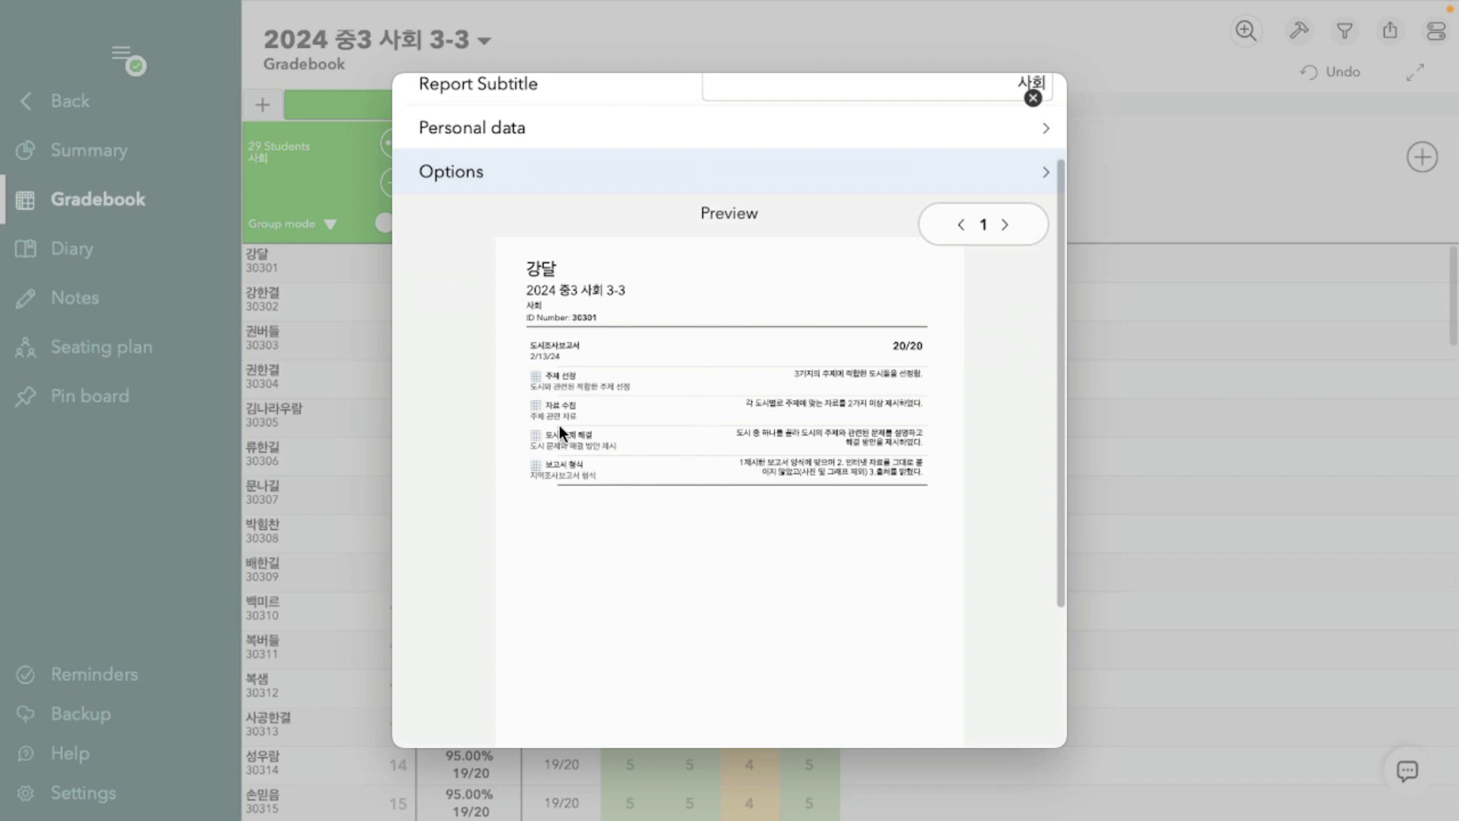
pyautogui.scroll(-2, 760, 479)
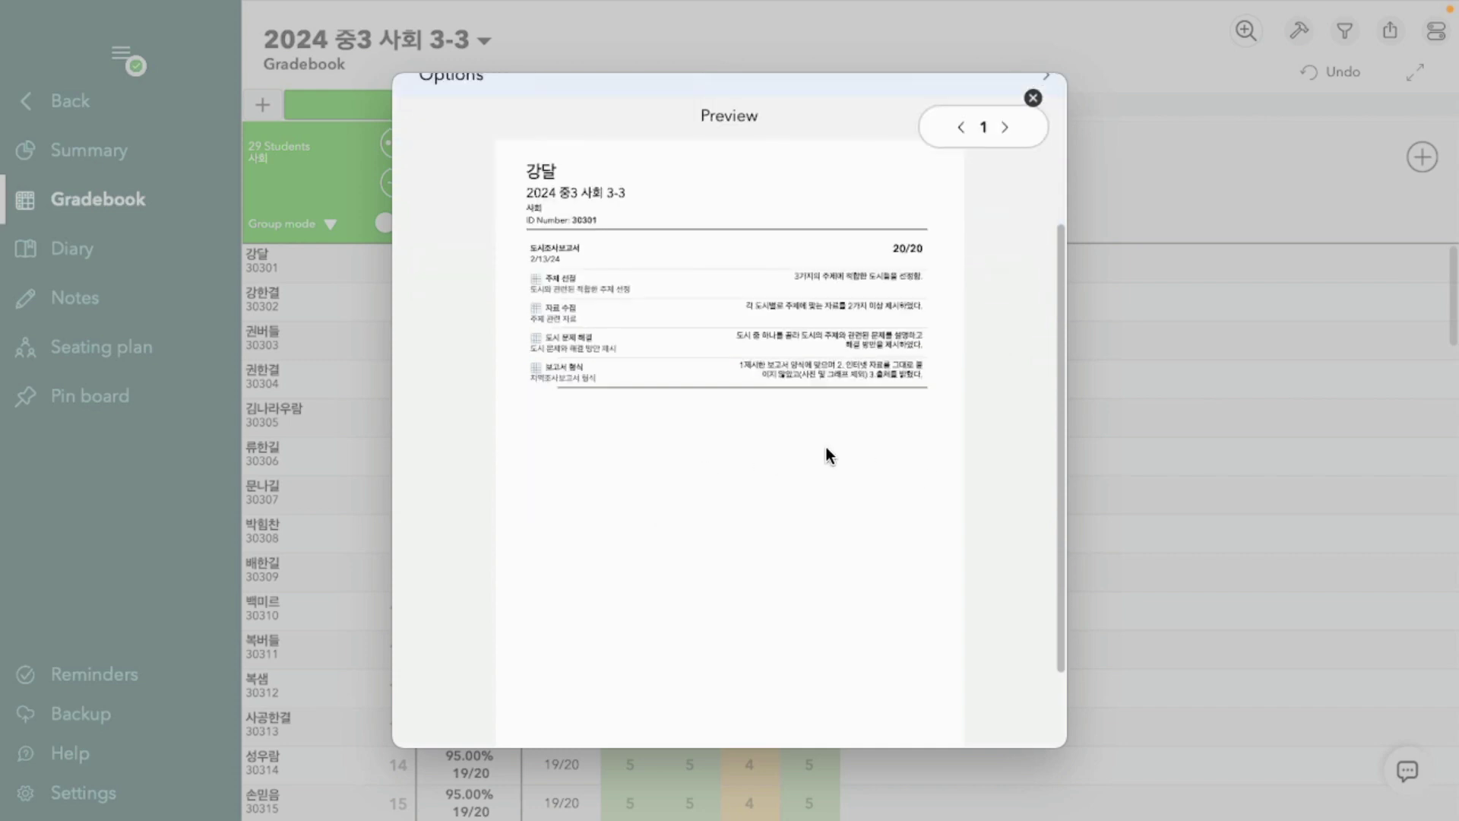
pyautogui.scroll(5, 687, 398)
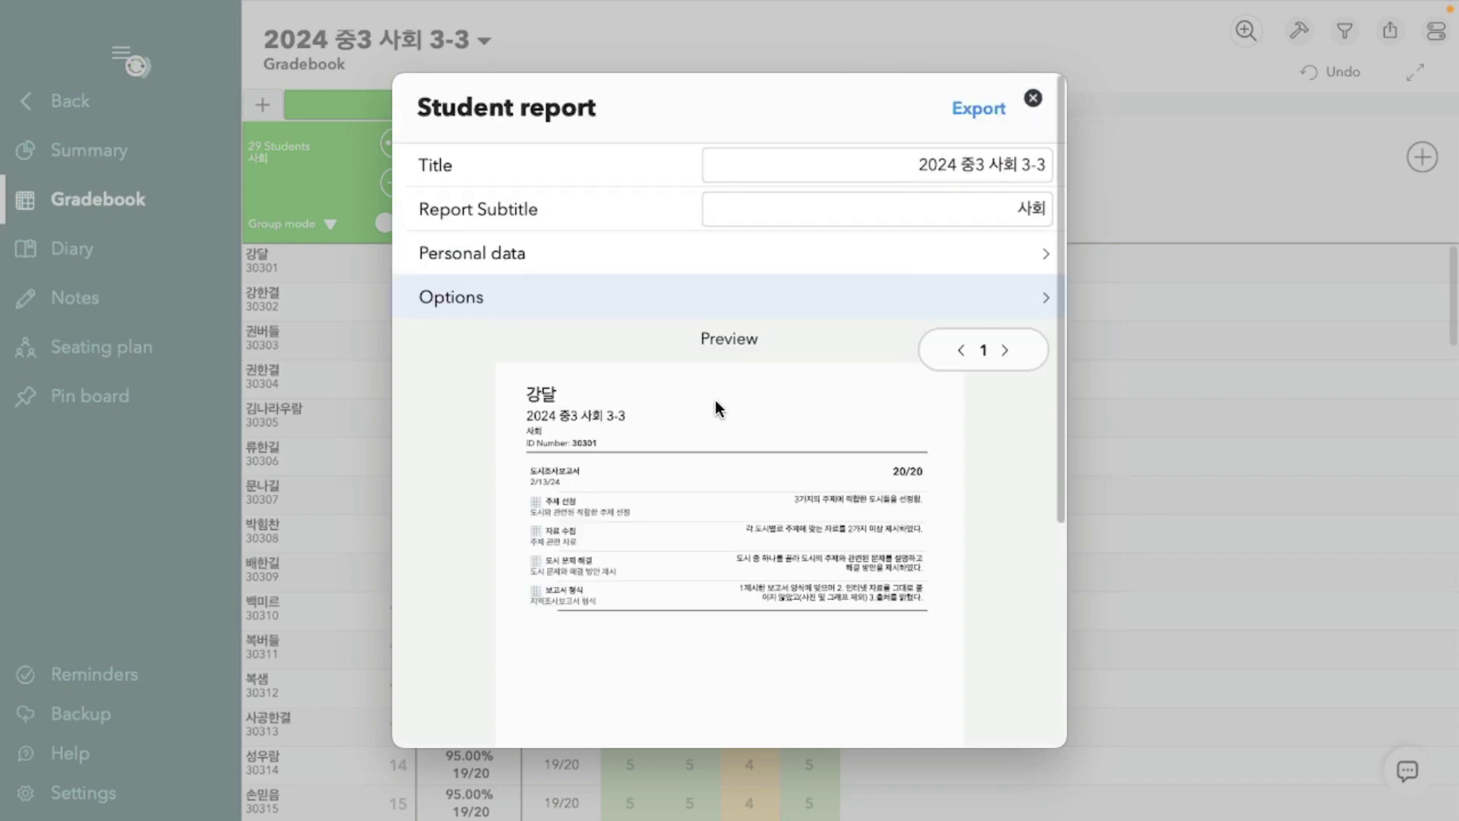
# Step: Generate the student reports as a PDF with Open In and open the file in Preview
pyautogui.click(969, 111)
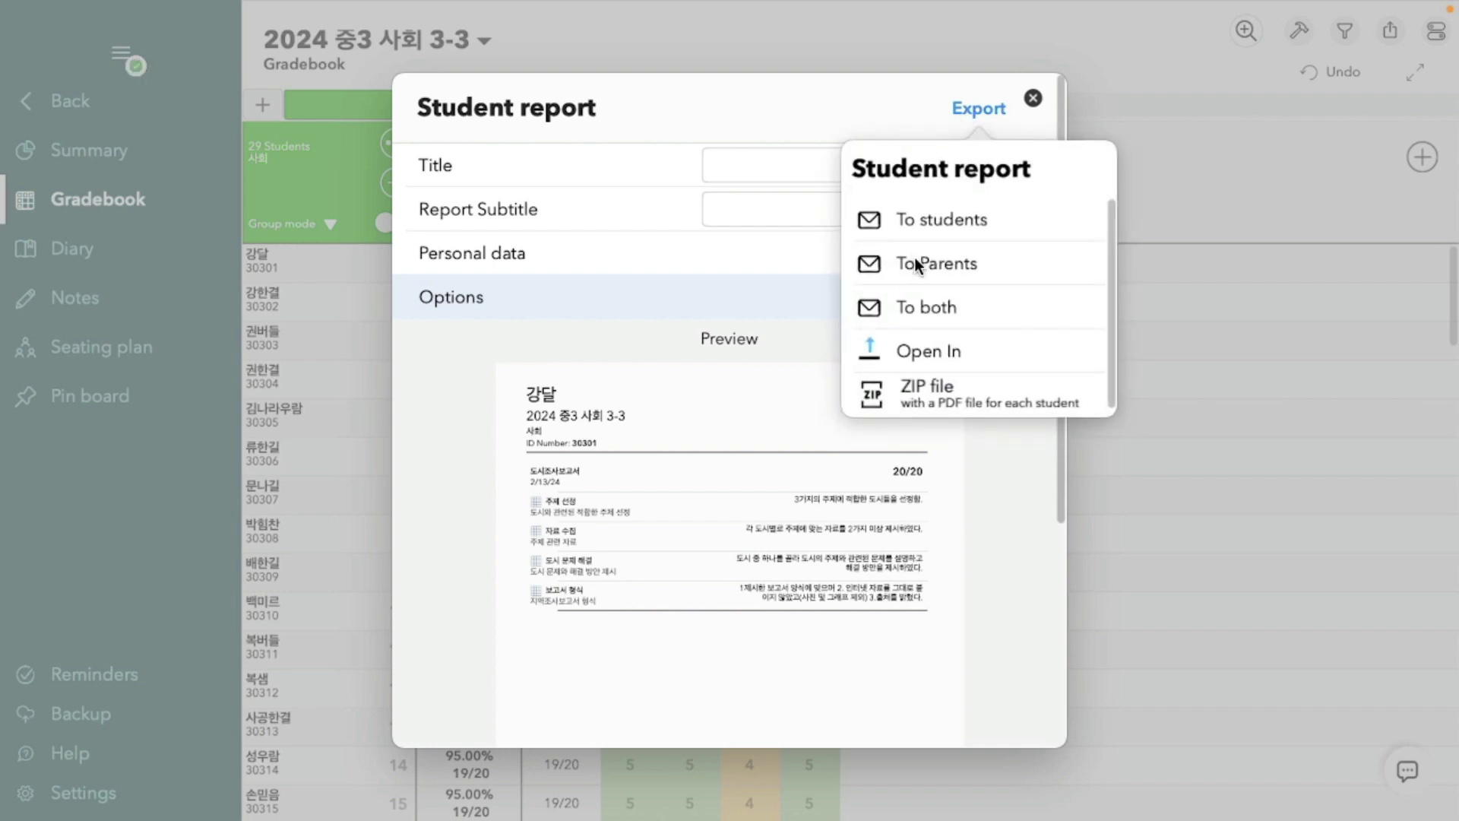
pyautogui.click(943, 352)
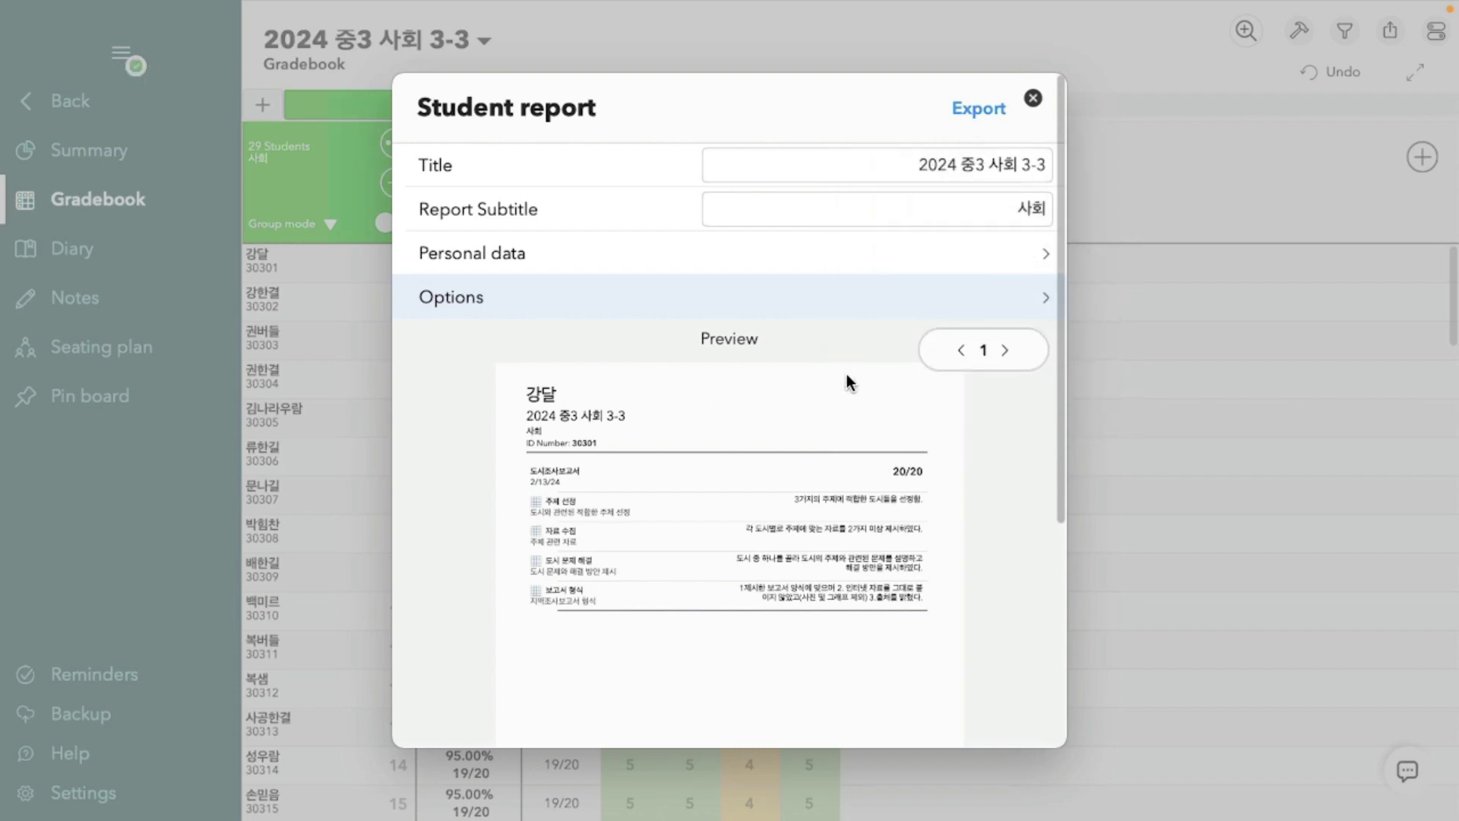
pyautogui.click(919, 456)
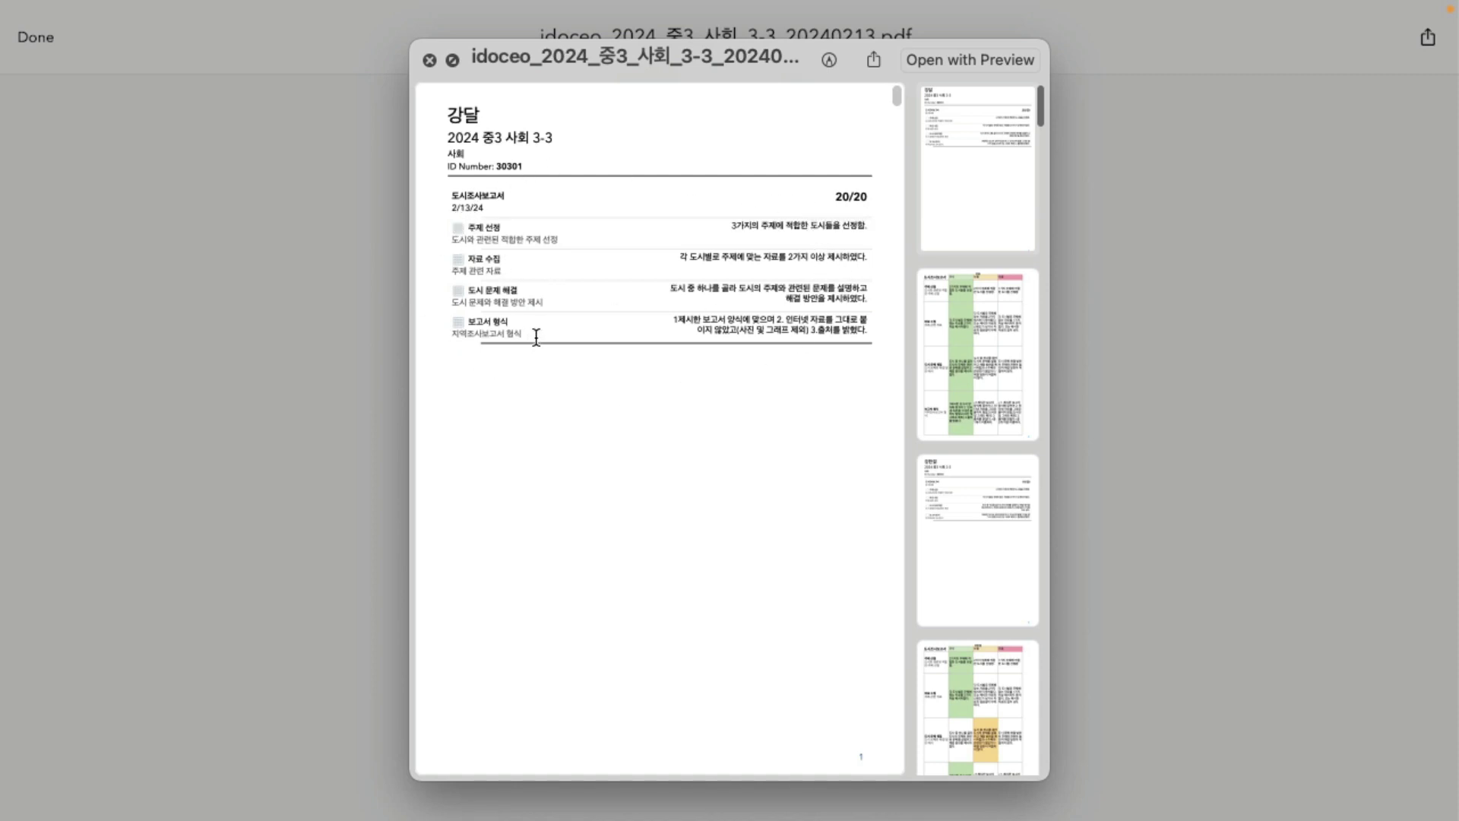
# Step: Examine the full 도시조사보고서 rubric pages of the first three students in the PDF, and close the preview
pyautogui.click(969, 313)
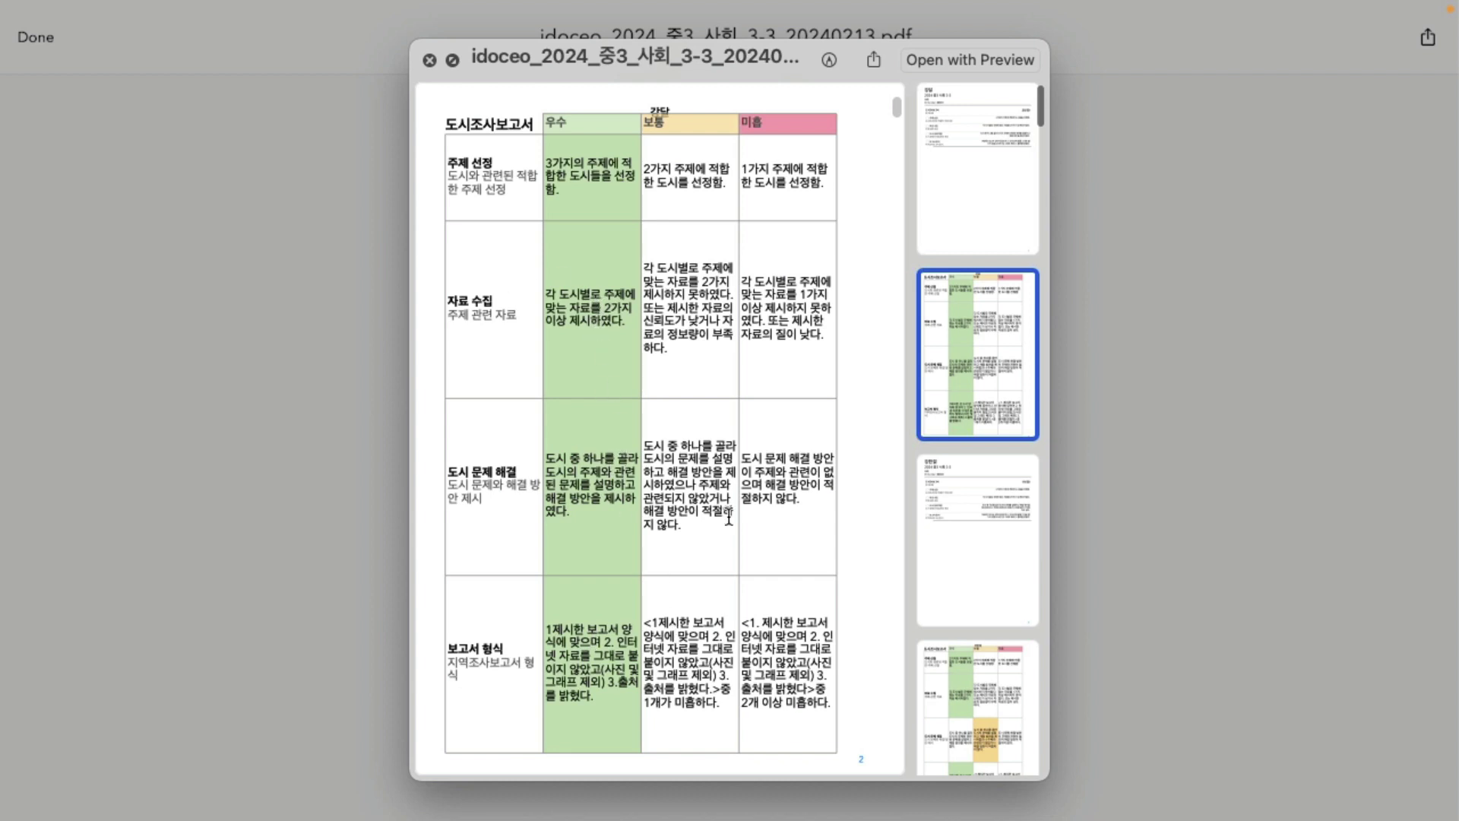
pyautogui.click(1000, 705)
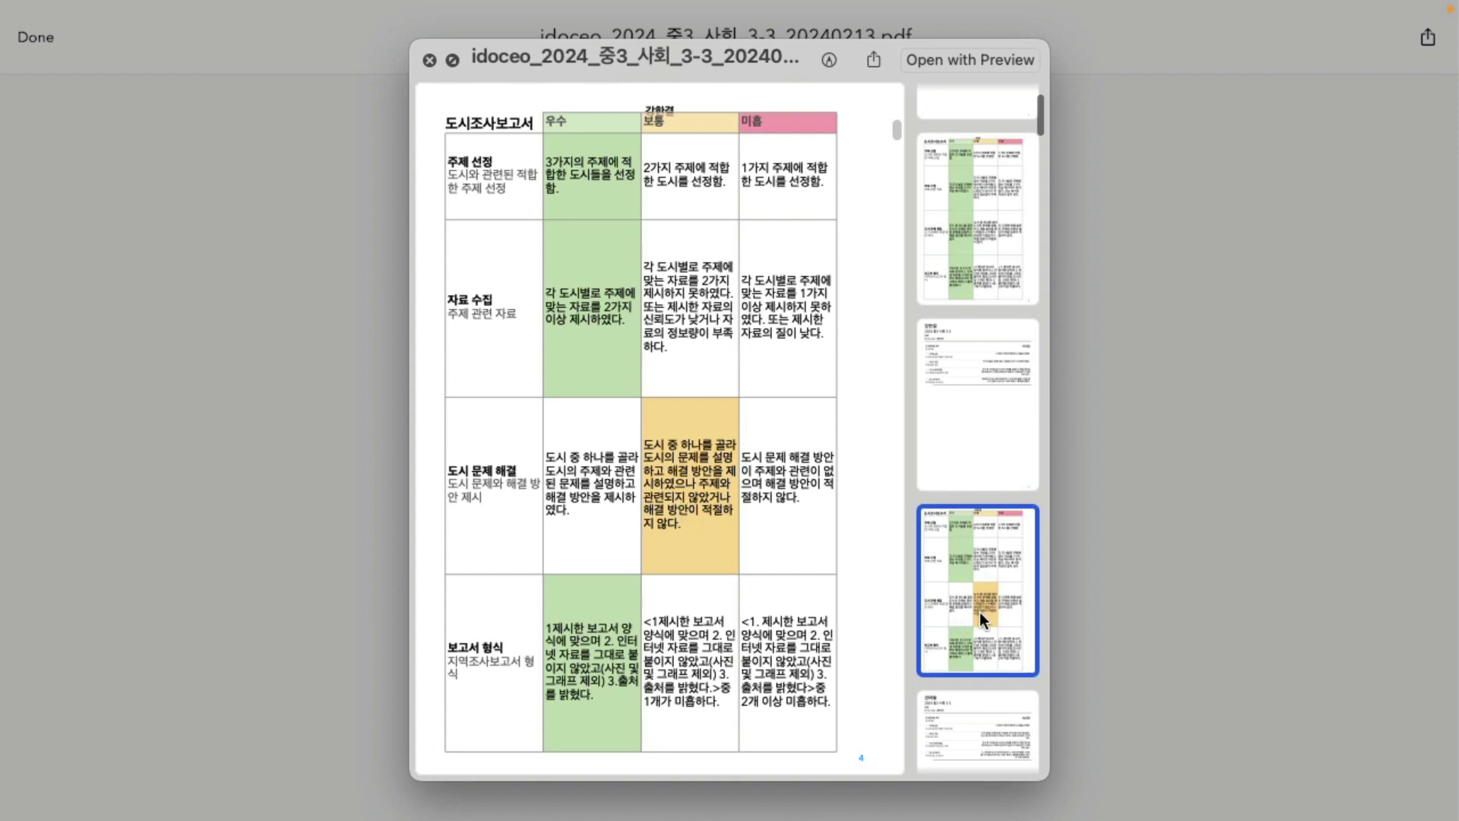
pyautogui.scroll(-5, 980, 614)
pyautogui.click(983, 677)
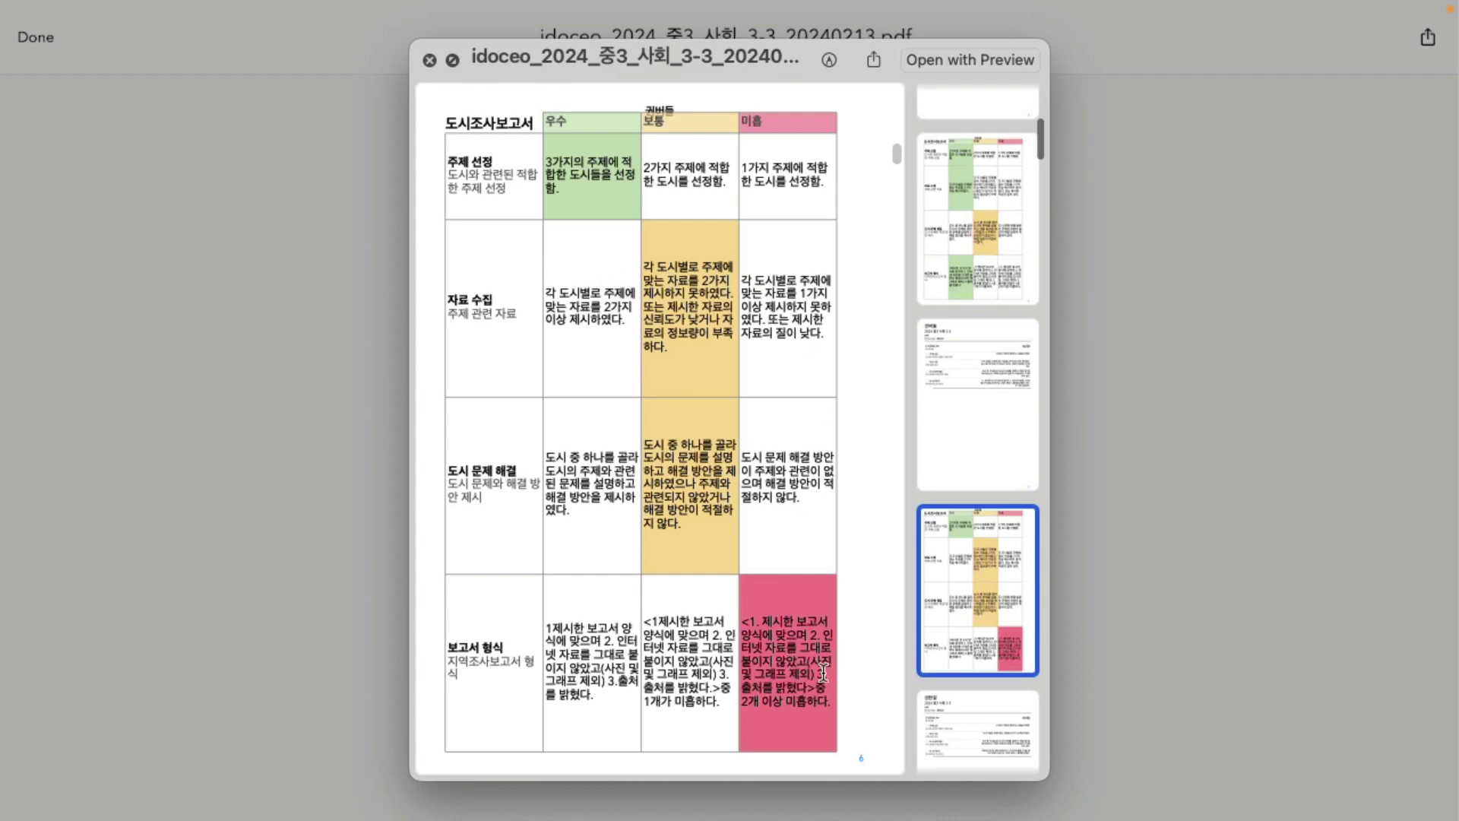
pyautogui.scroll(5, 991, 553)
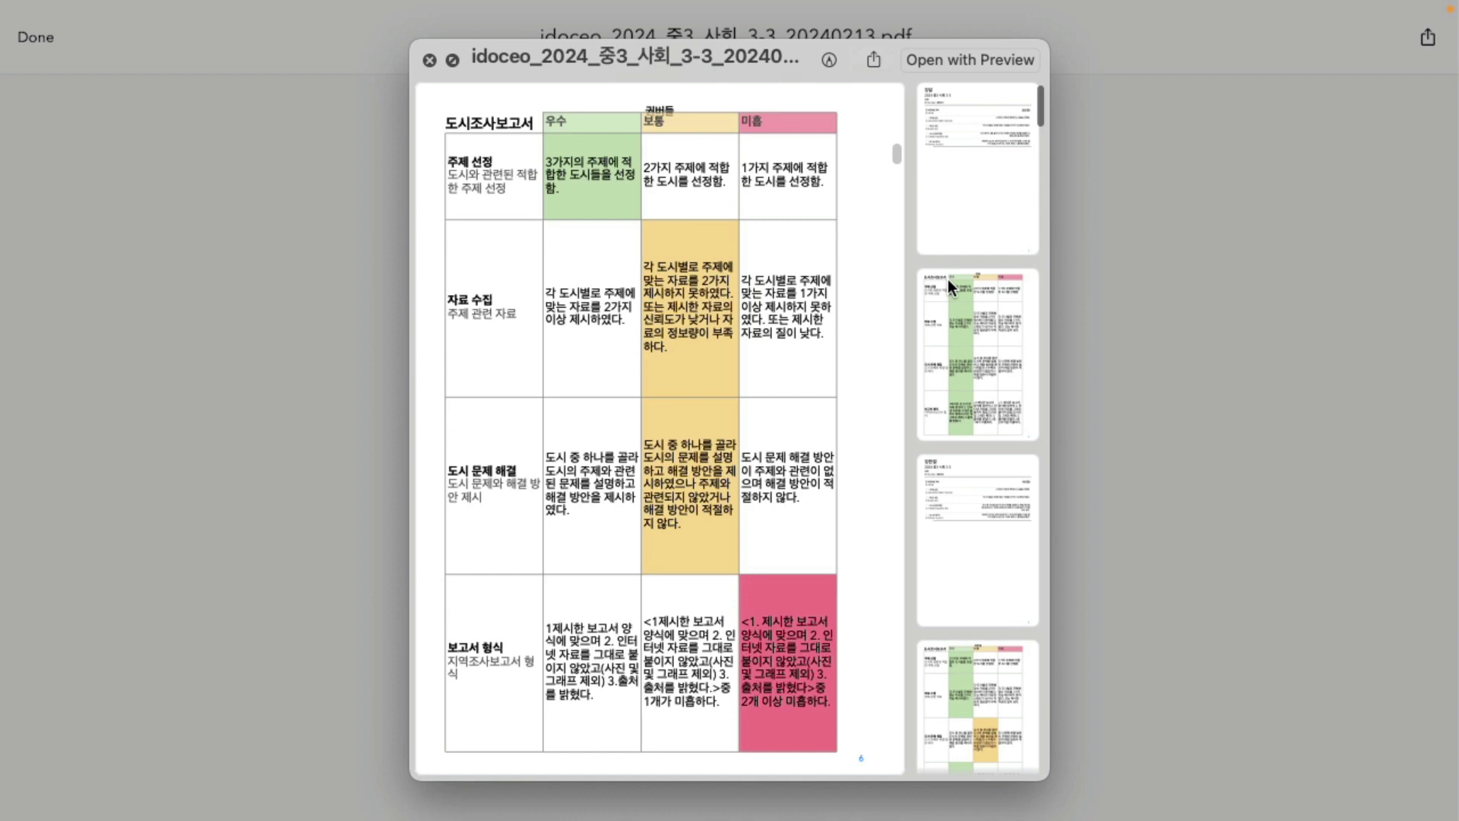
pyautogui.click(429, 61)
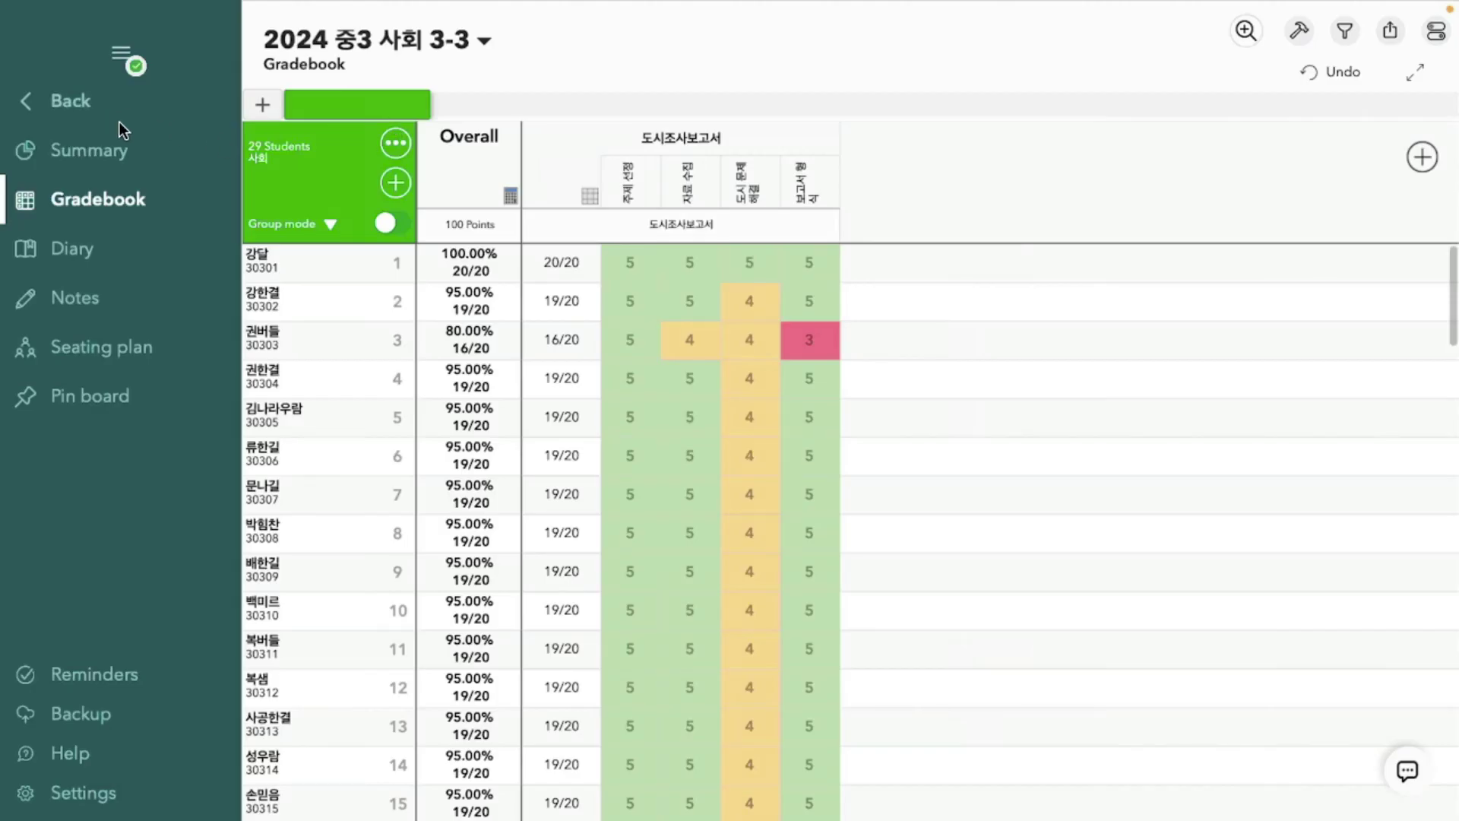
# Step: Add the annotation "열심히 하였지만, 정보가 정확하지 않음." to the third student's 도시조사보고서 total score cell
pyautogui.click(814, 341)
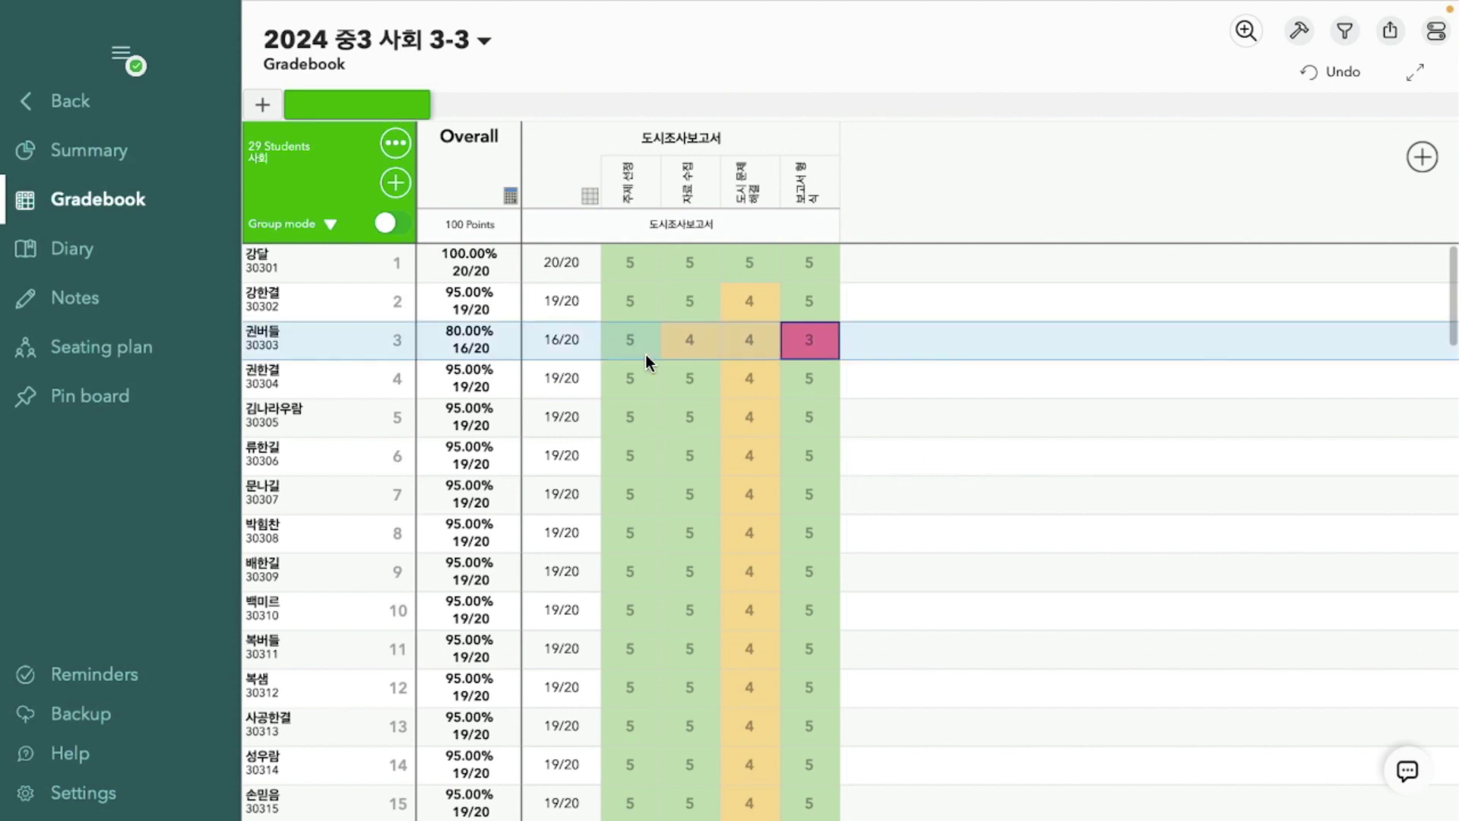
pyautogui.click(668, 343)
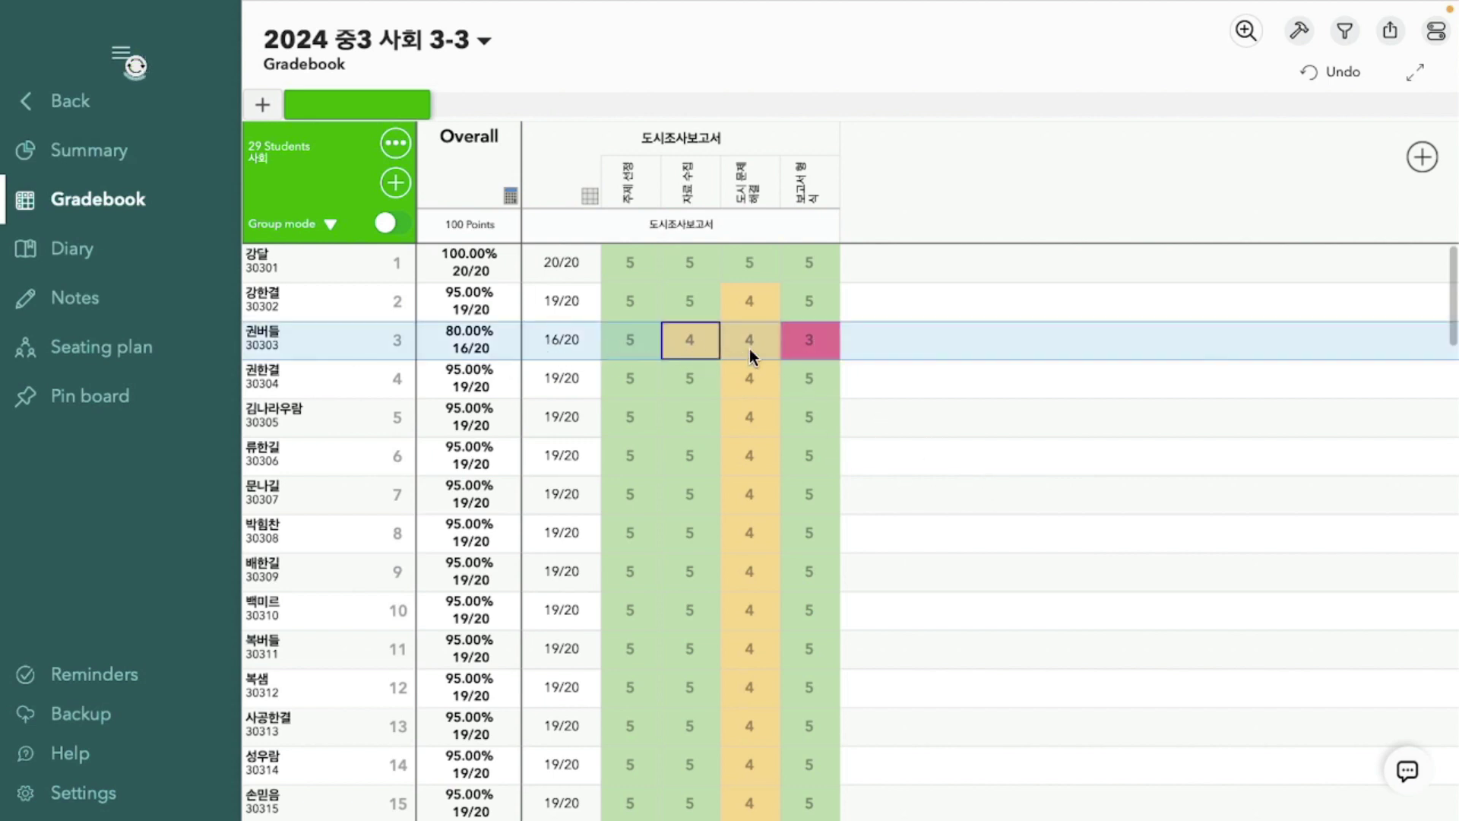
pyautogui.click(750, 348)
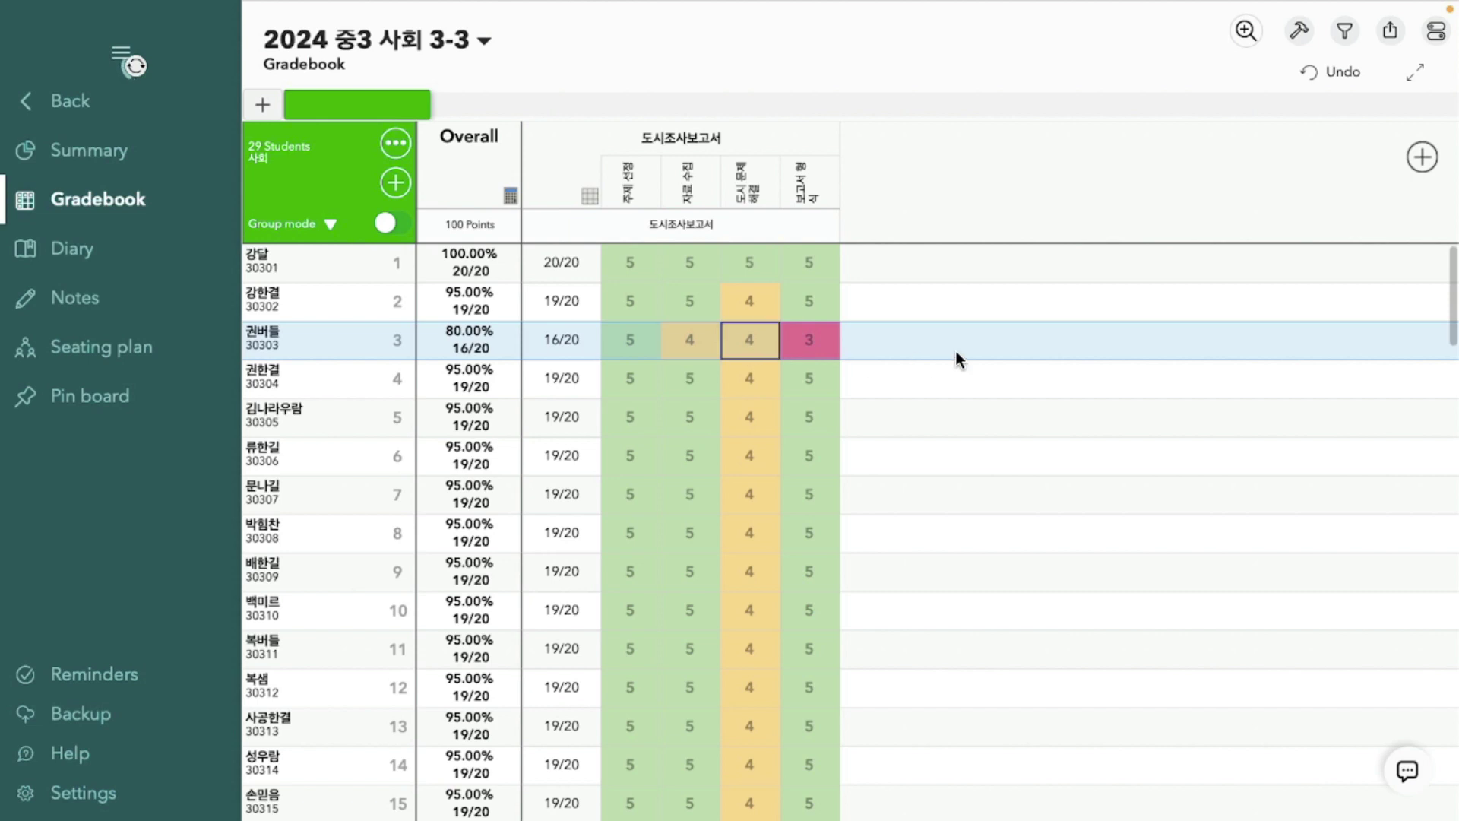
pyautogui.click(577, 343)
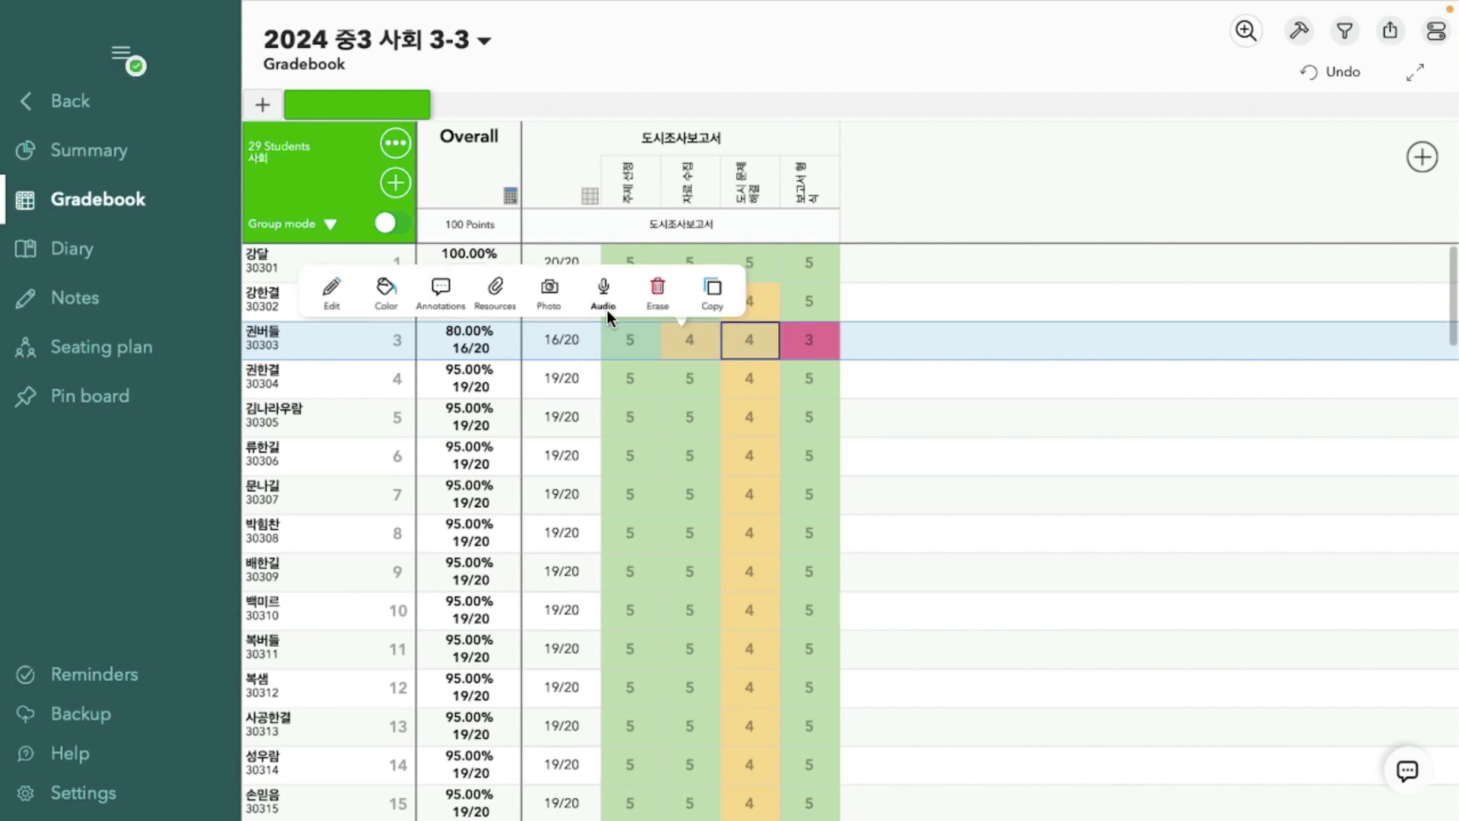
pyautogui.click(444, 289)
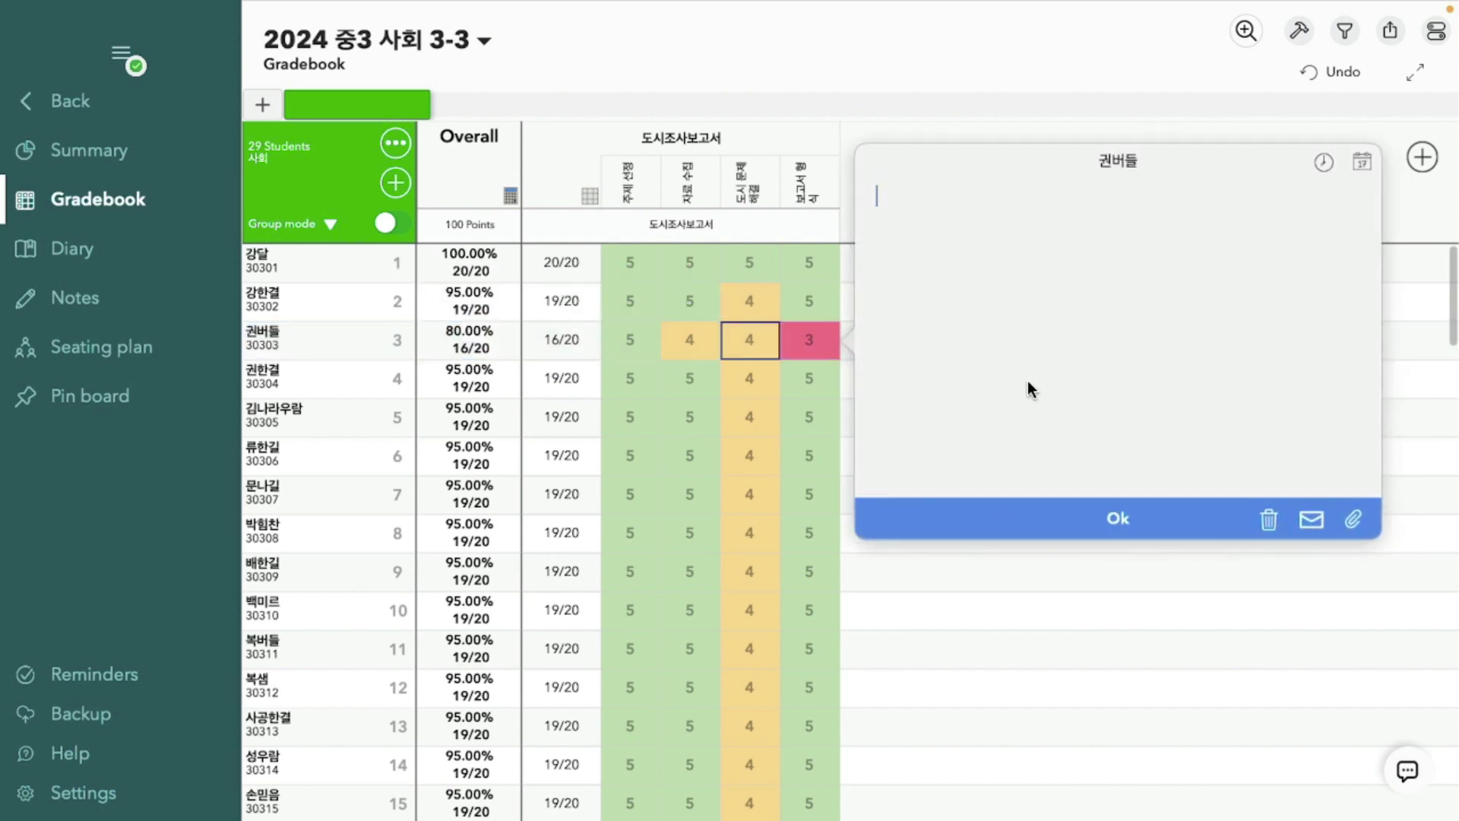
pyautogui.write('열심히')
pyautogui.write(' 하였지만,')
pyautogui.write(' 정복')
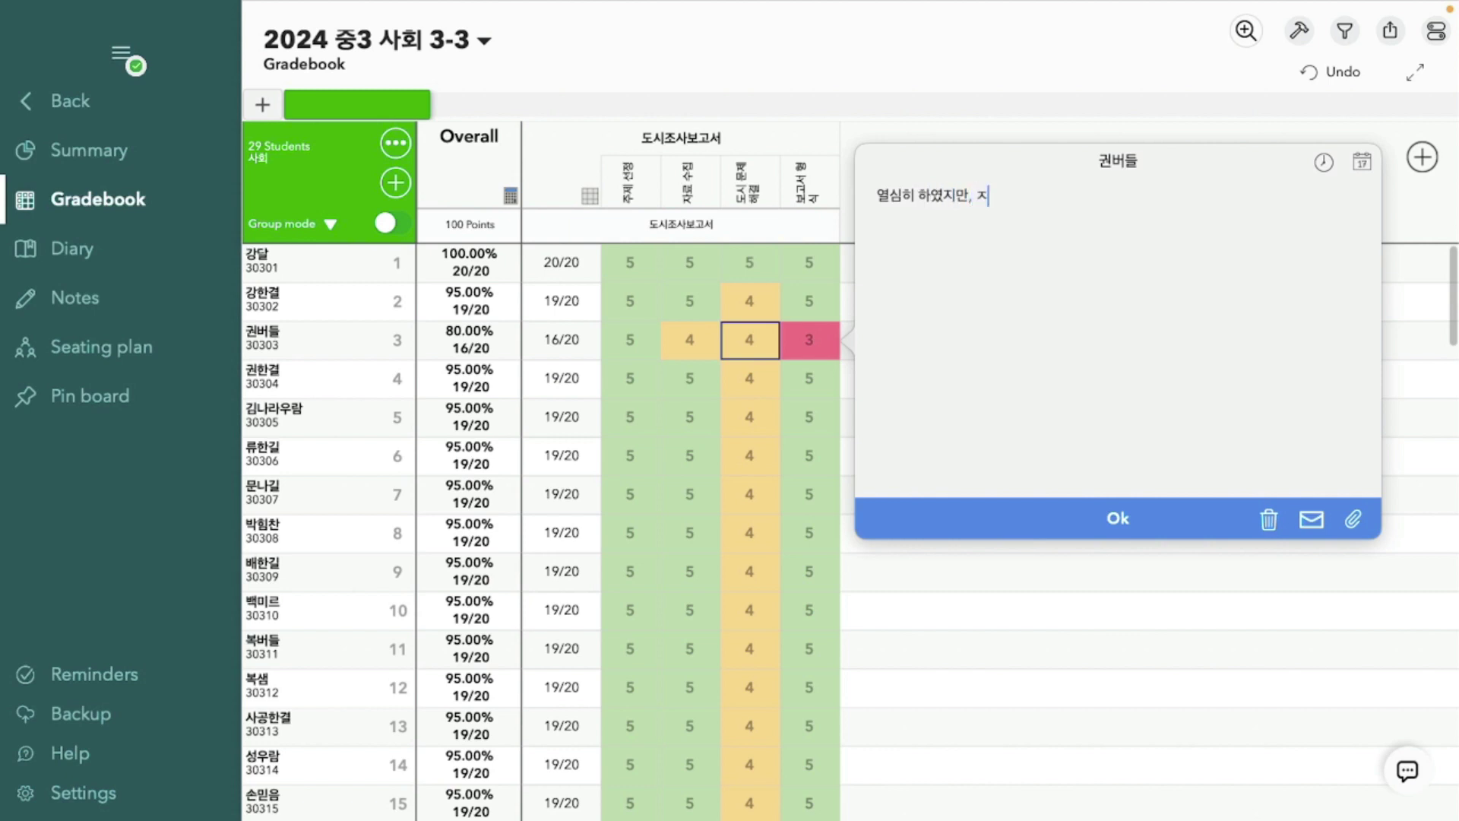
pyautogui.write('가 정확하지 않')
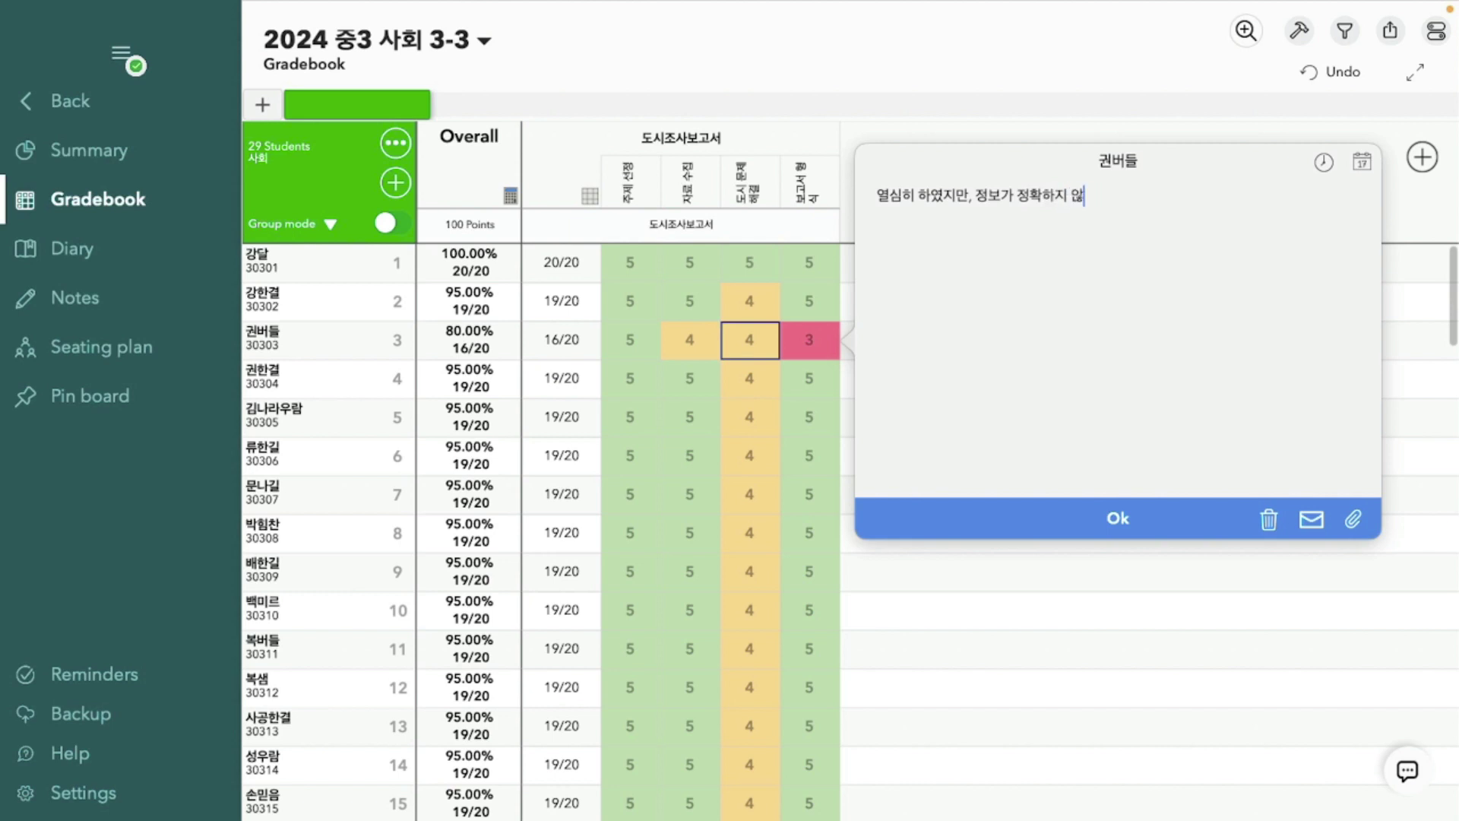
pyautogui.write('음.')
pyautogui.click(1126, 518)
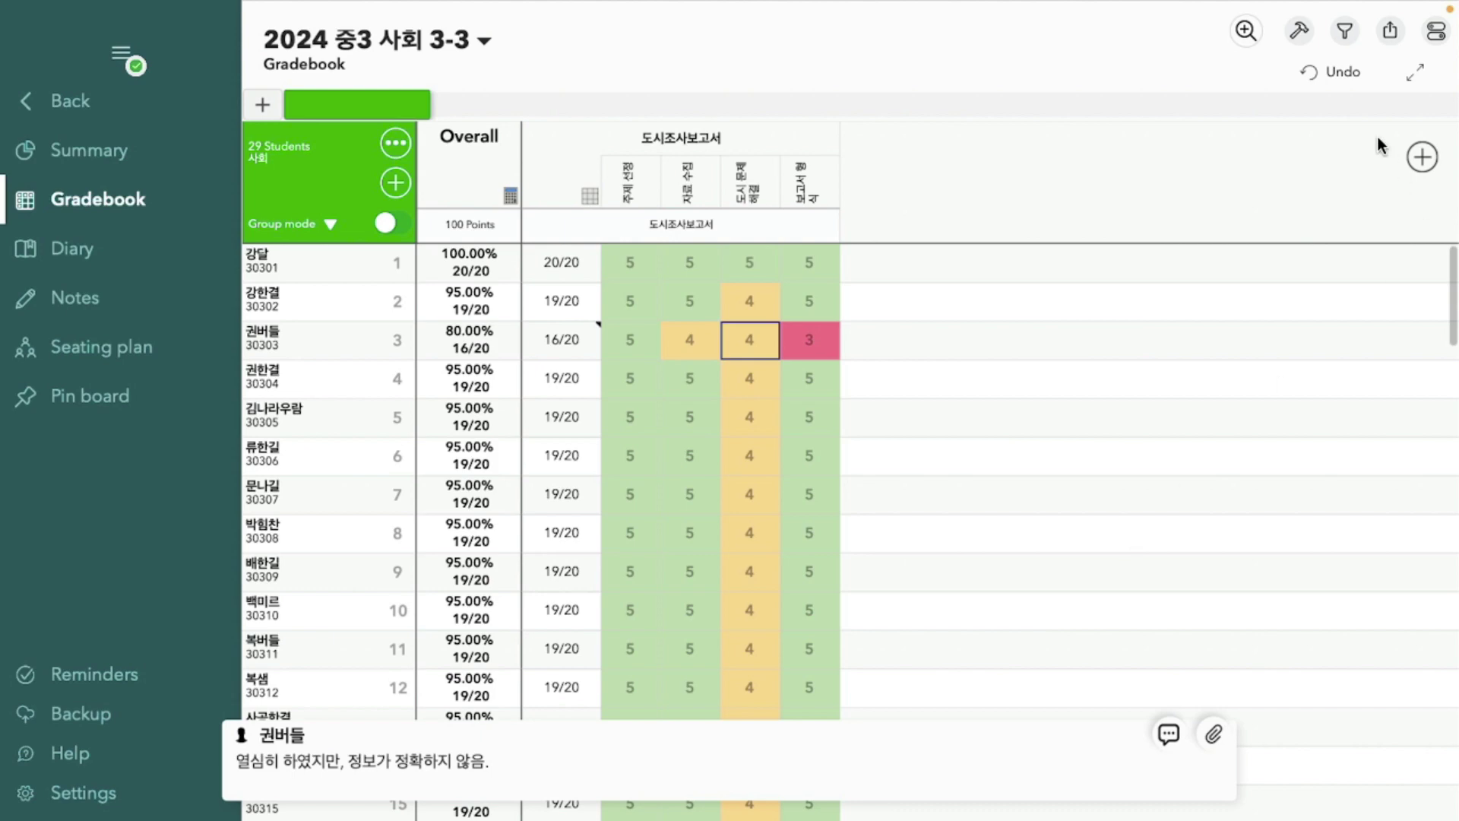
# Step: Reopen the student report export and check the annotation and rubric settings in its gradebook options
pyautogui.click(1391, 32)
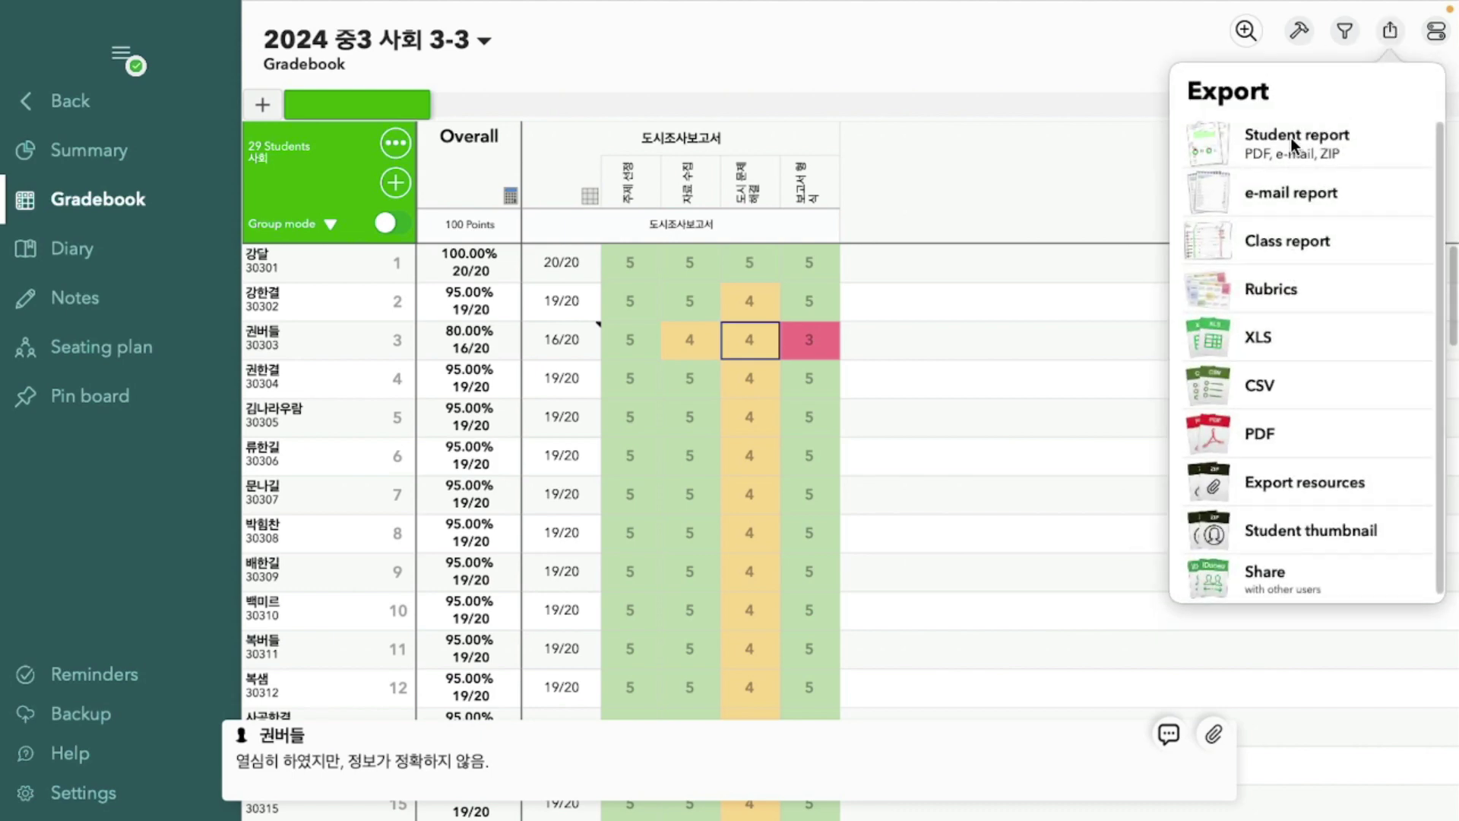
pyautogui.click(1292, 138)
pyautogui.scroll(-5, 758, 439)
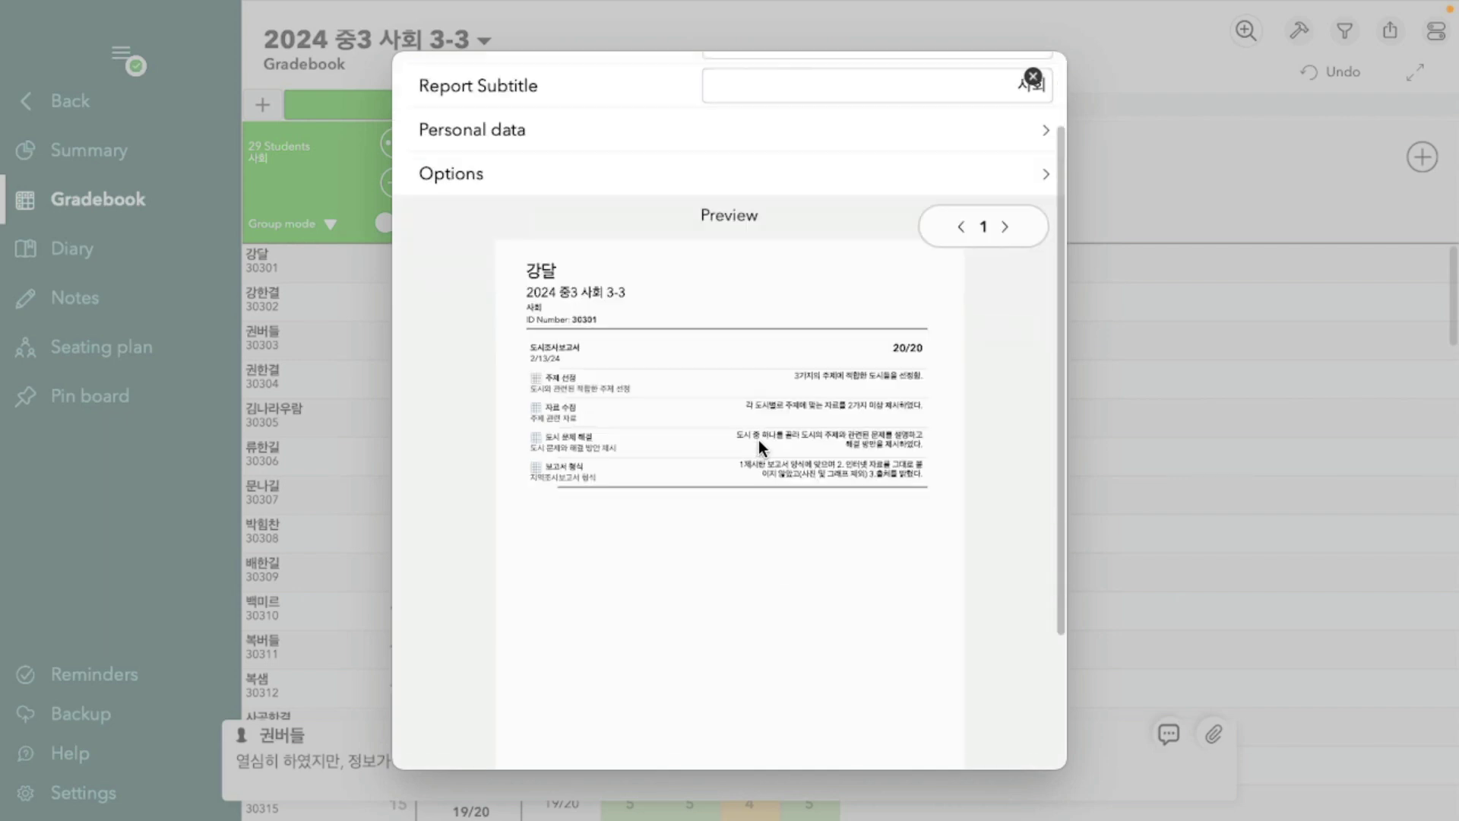
pyautogui.scroll(5, 756, 444)
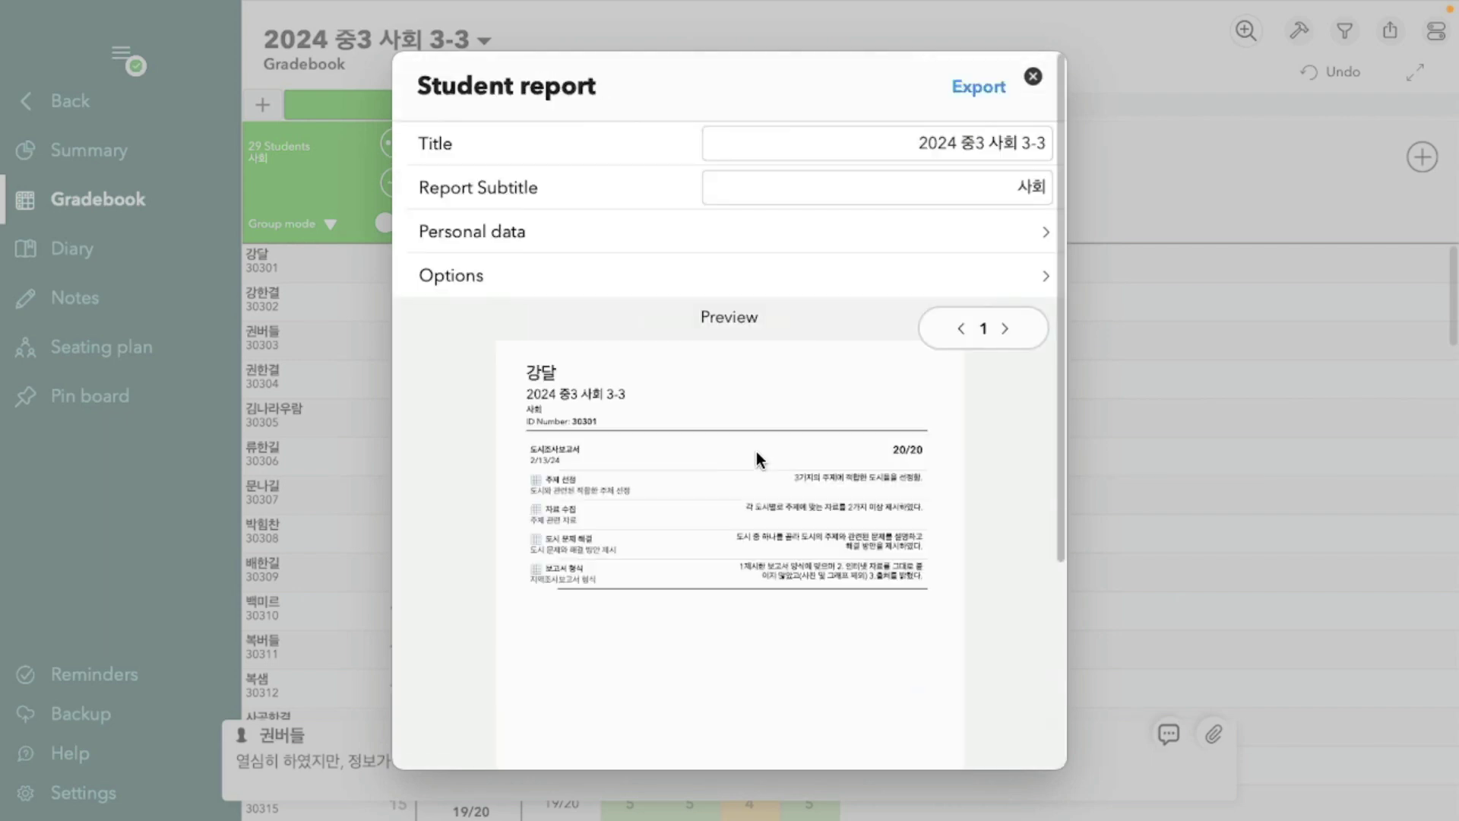
pyautogui.click(1028, 280)
pyautogui.scroll(-3, 667, 499)
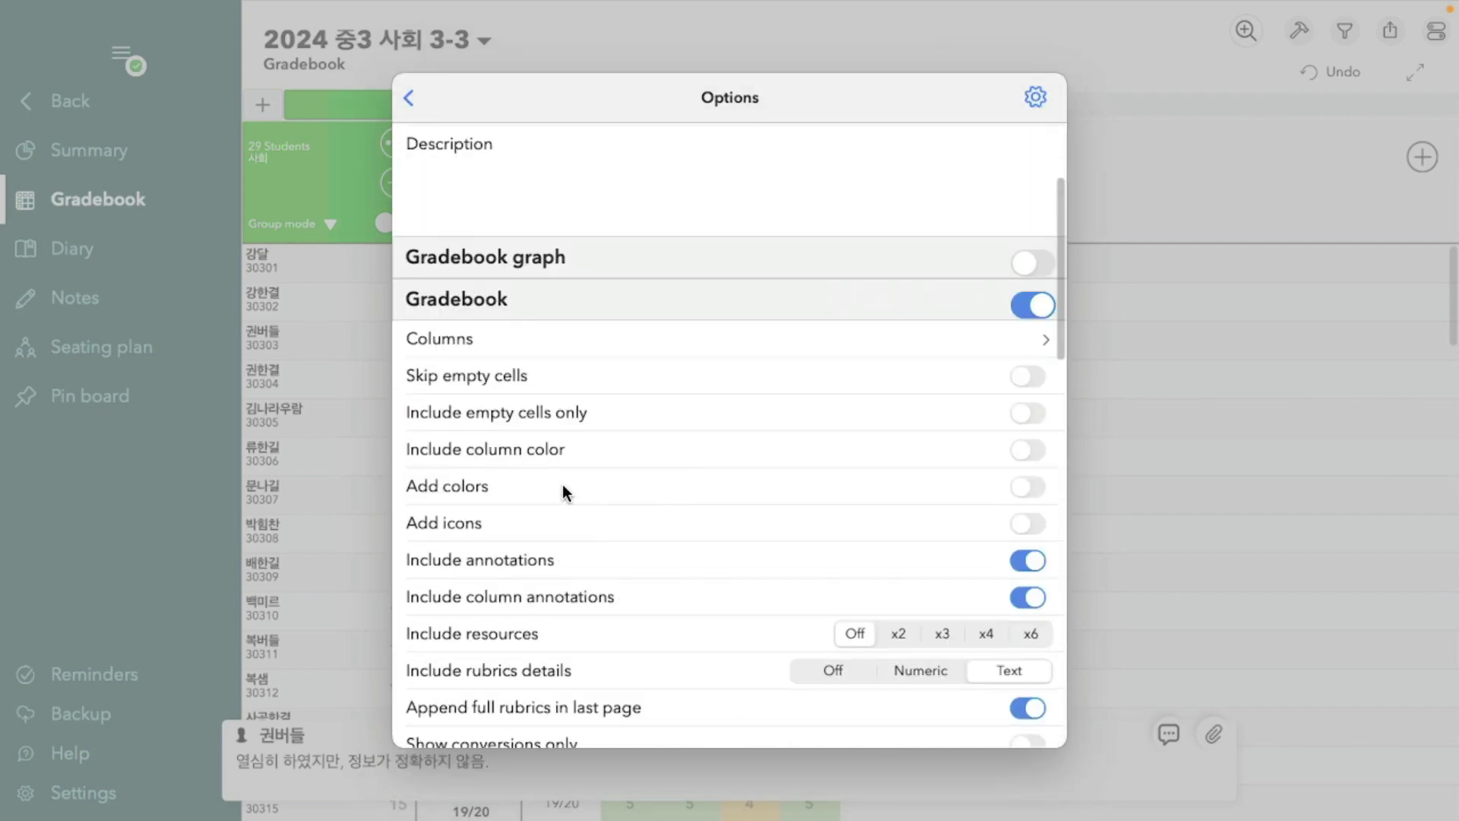
pyautogui.scroll(-2, 563, 483)
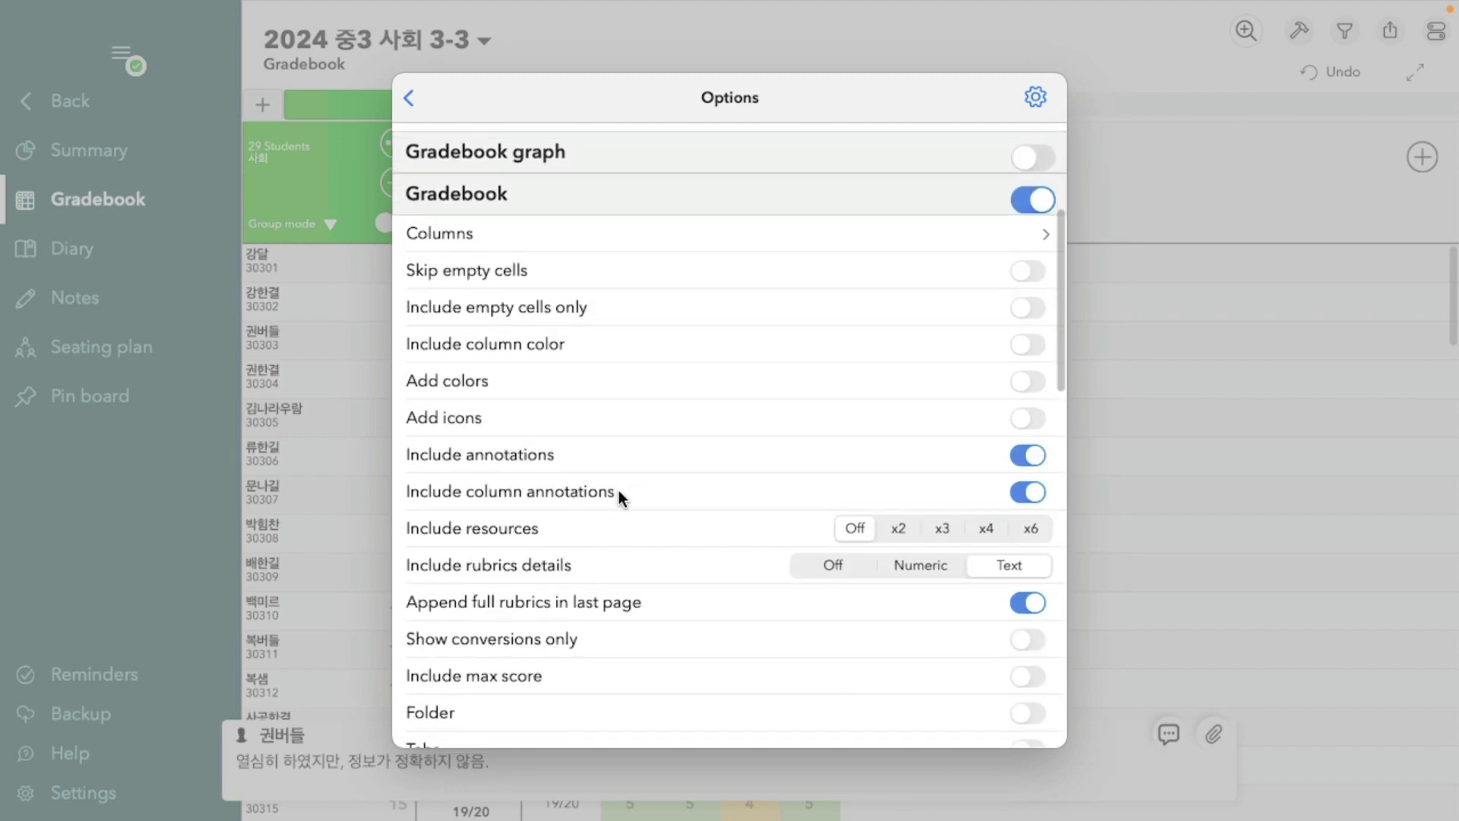
pyautogui.scroll(-5, 740, 366)
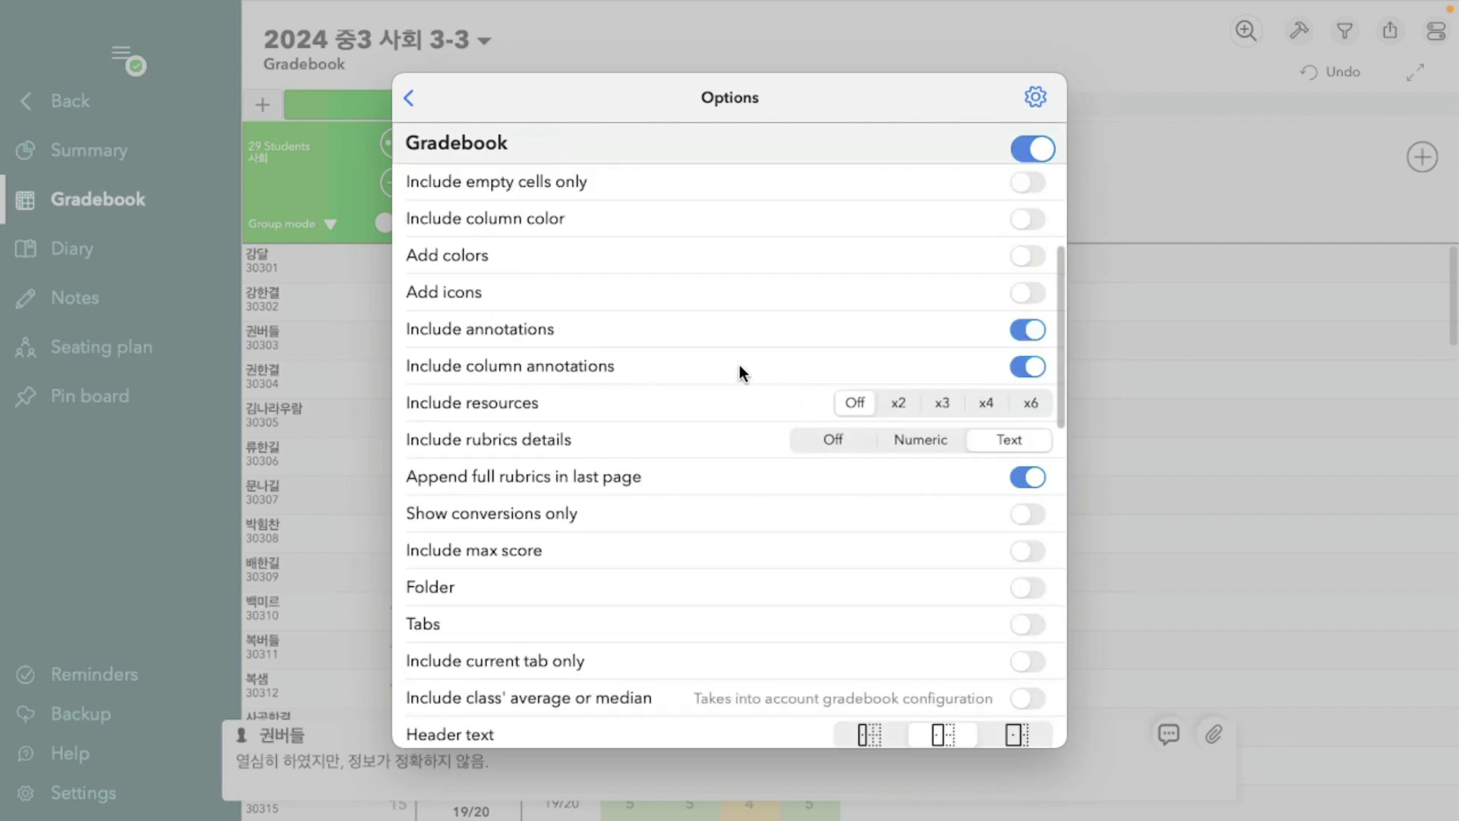
pyautogui.click(408, 97)
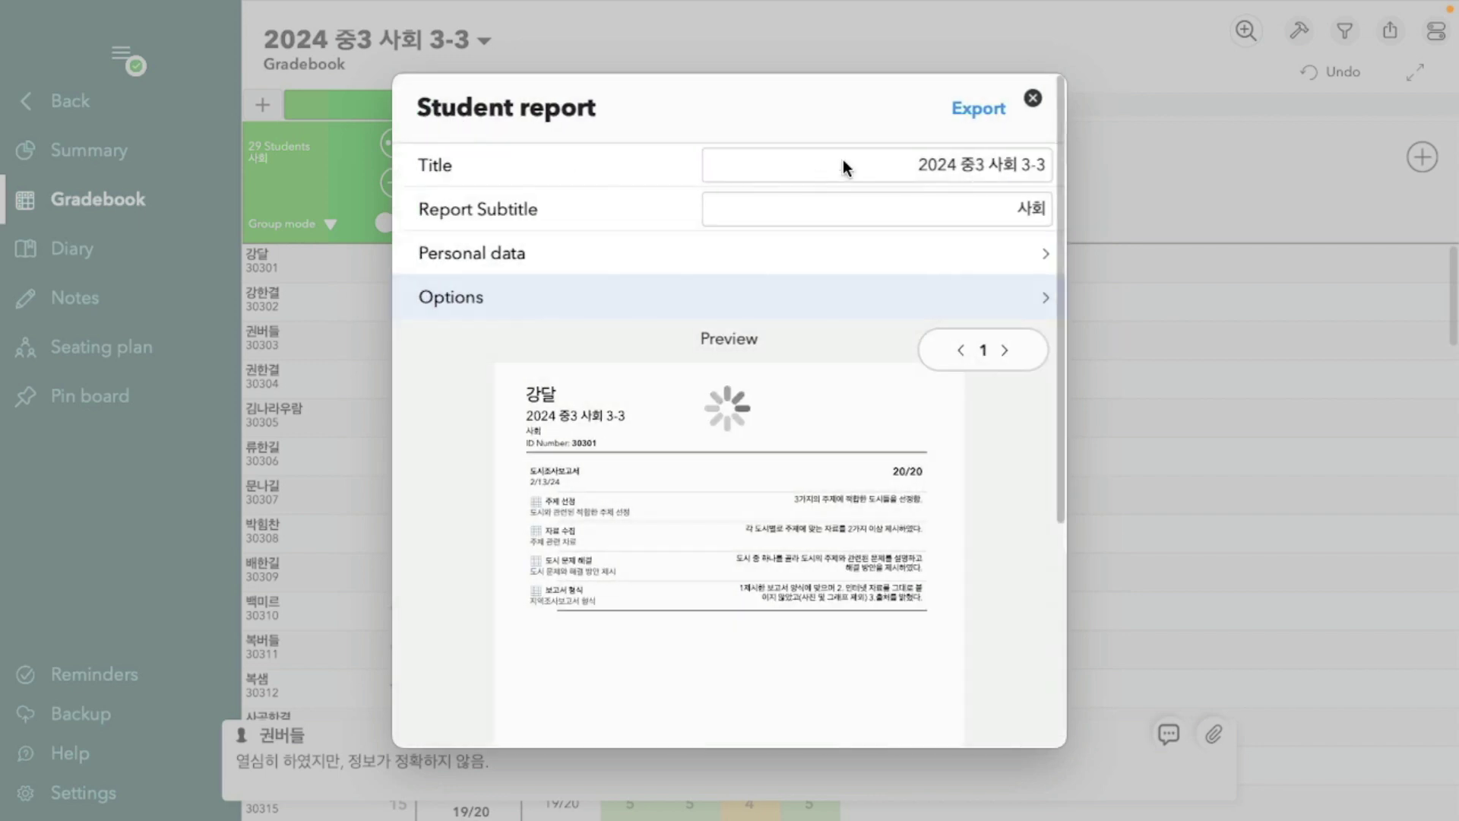
# Step: Preview the regenerated student report PDF, check the annotation on the third student's page, and close the preview
pyautogui.click(976, 109)
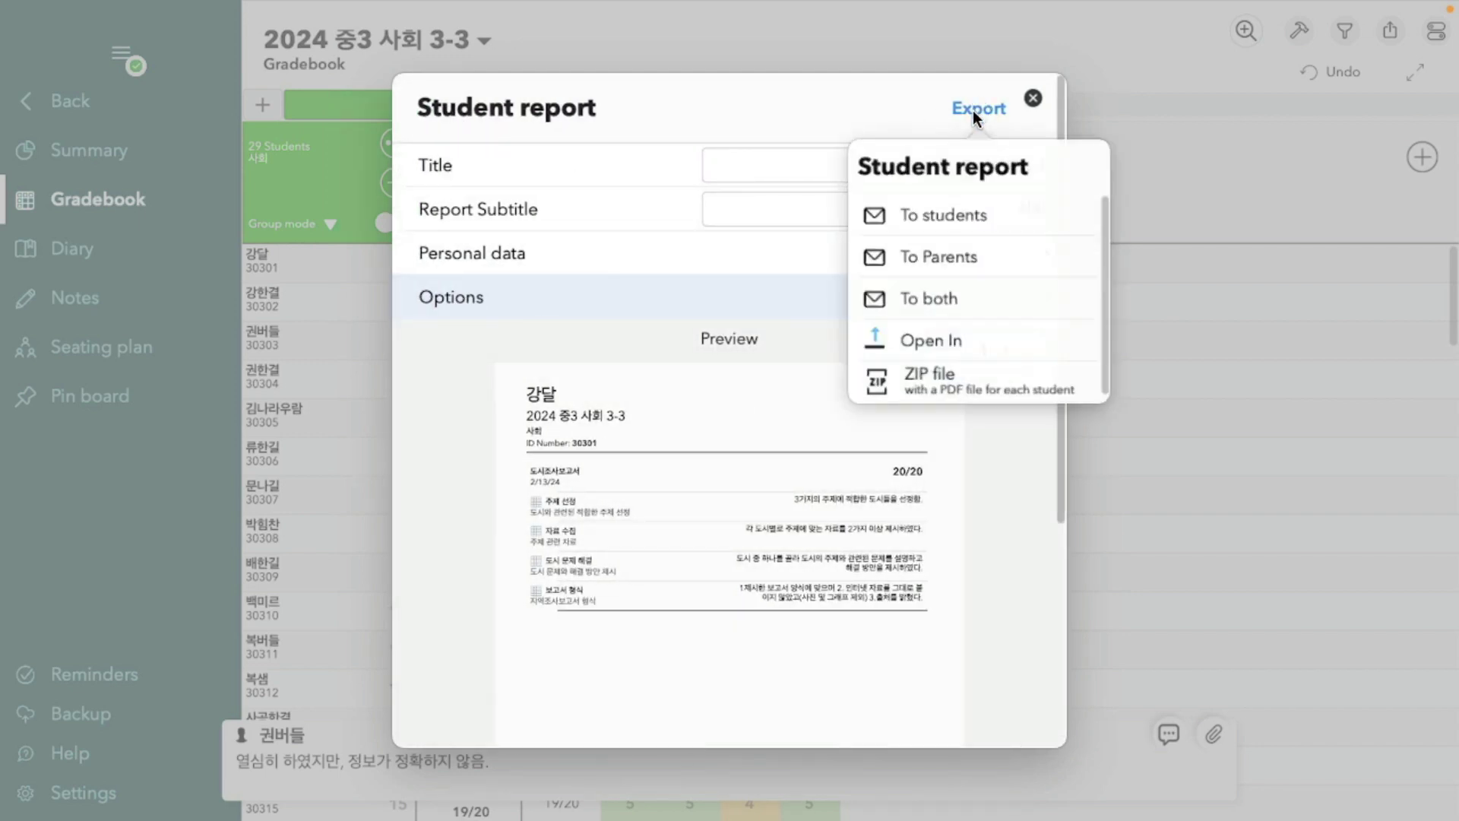
pyautogui.click(936, 354)
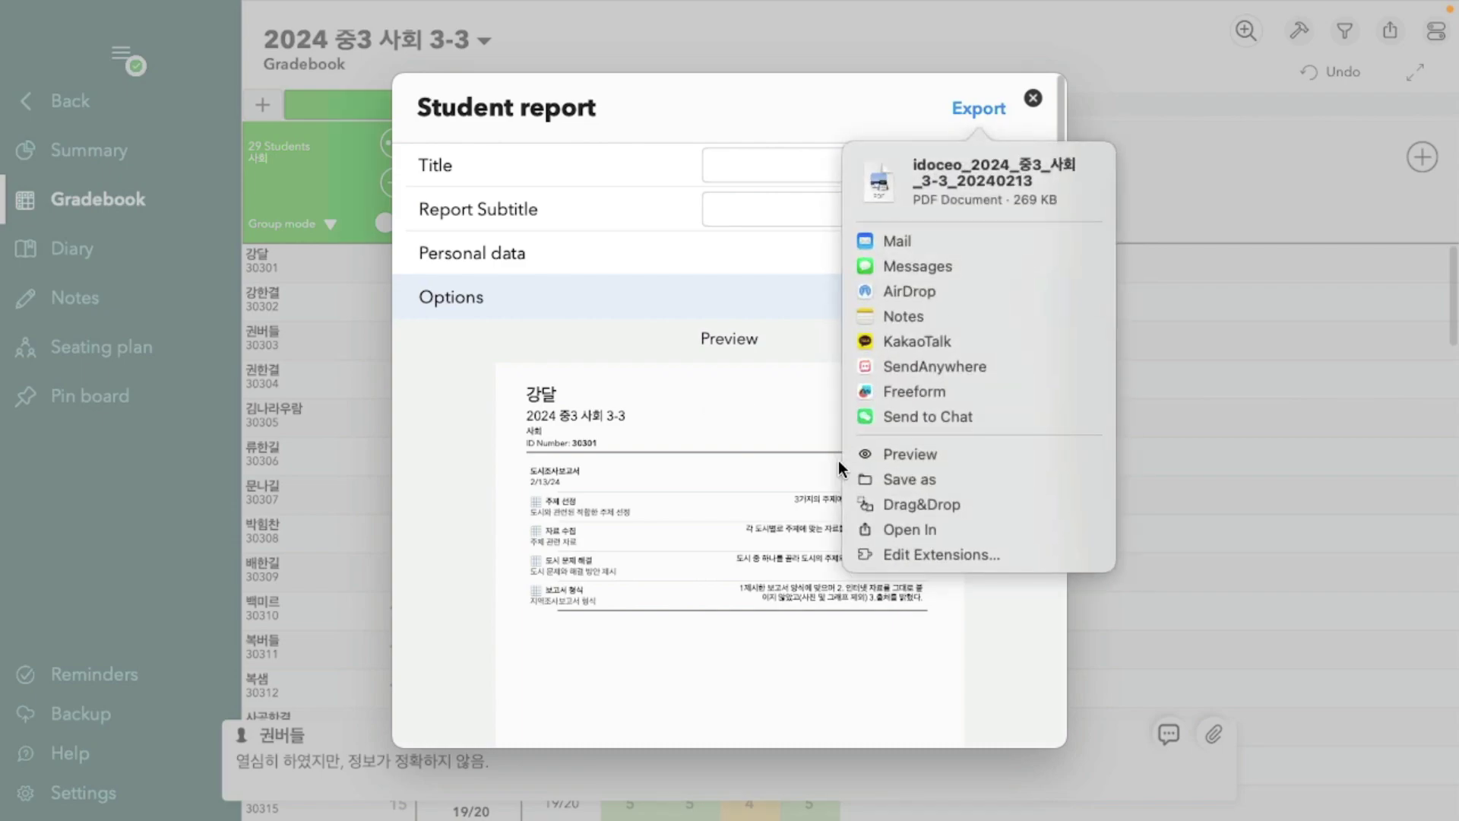
pyautogui.click(915, 456)
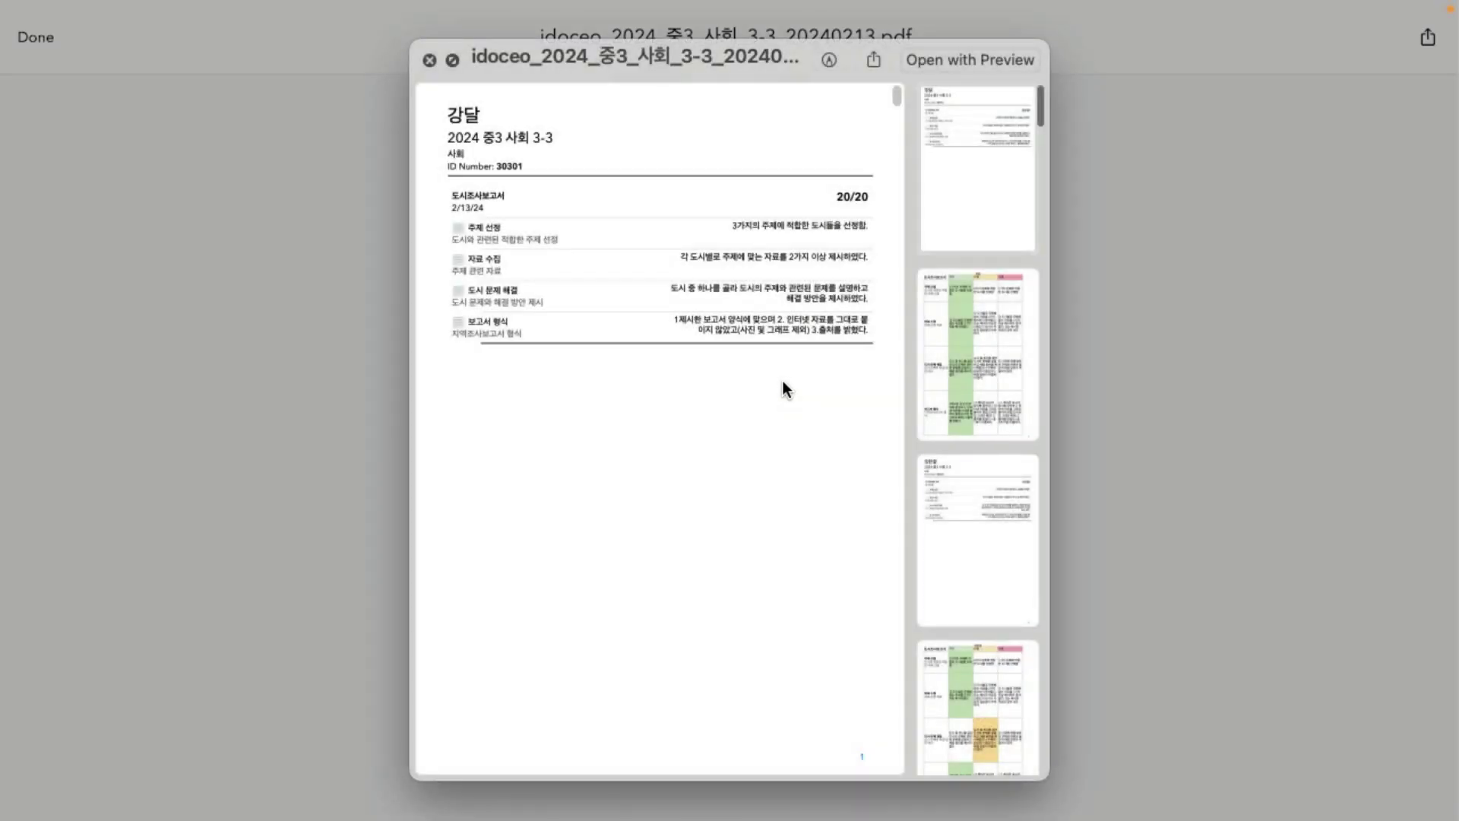
pyautogui.click(960, 482)
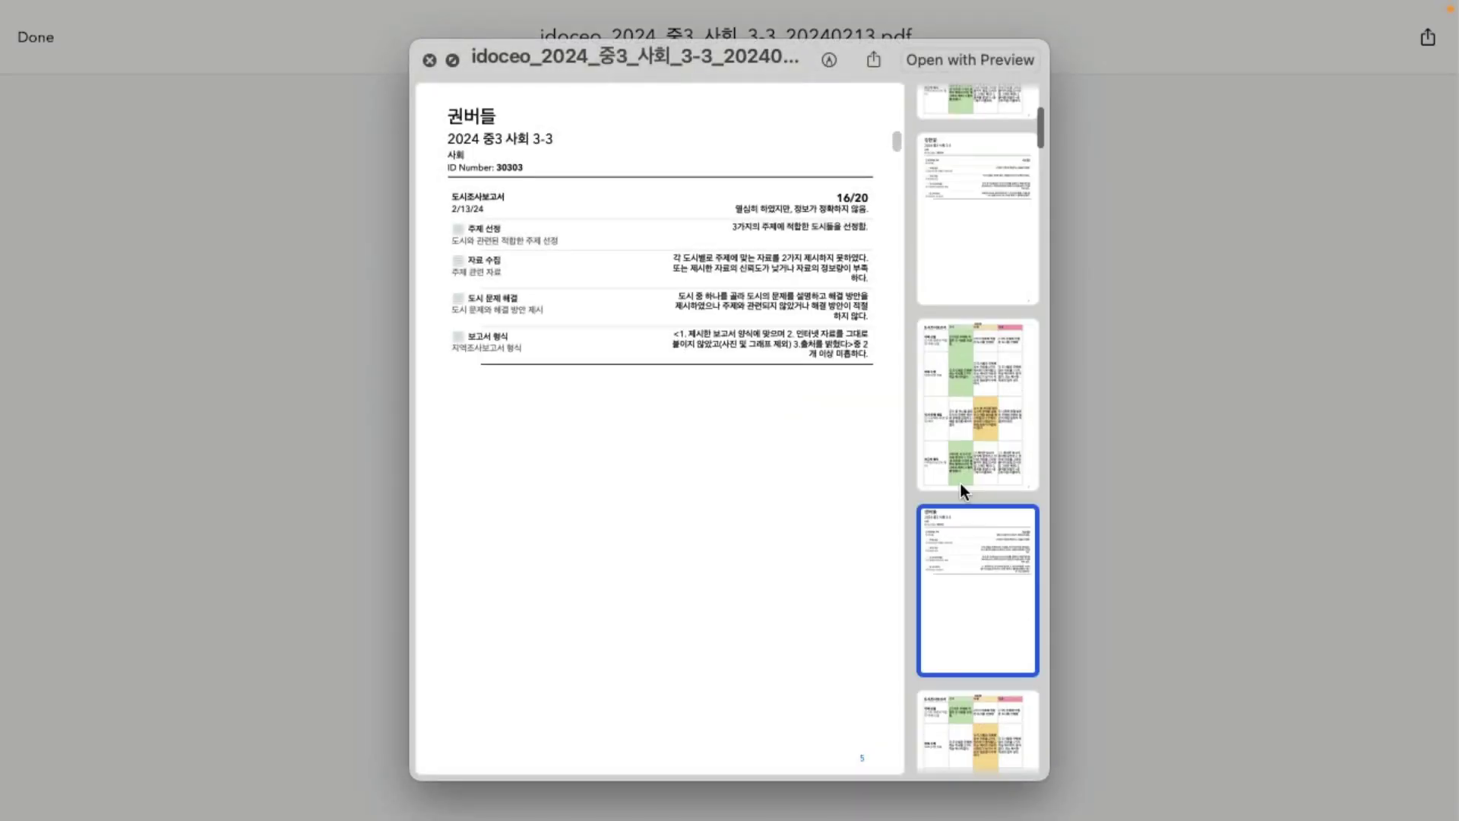
pyautogui.moveTo(732, 211); pyautogui.dragTo(870, 213)
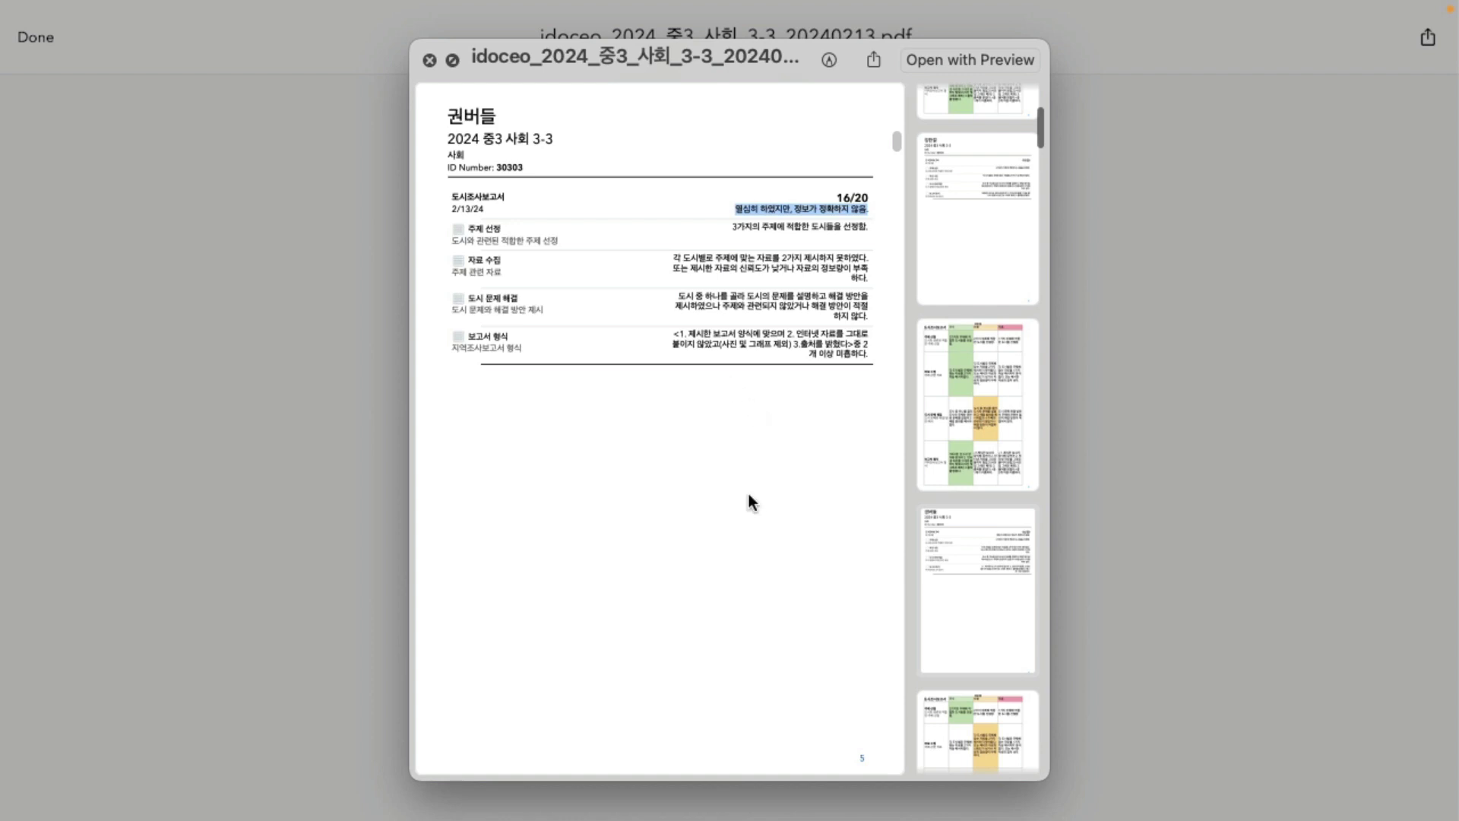
pyautogui.click(429, 58)
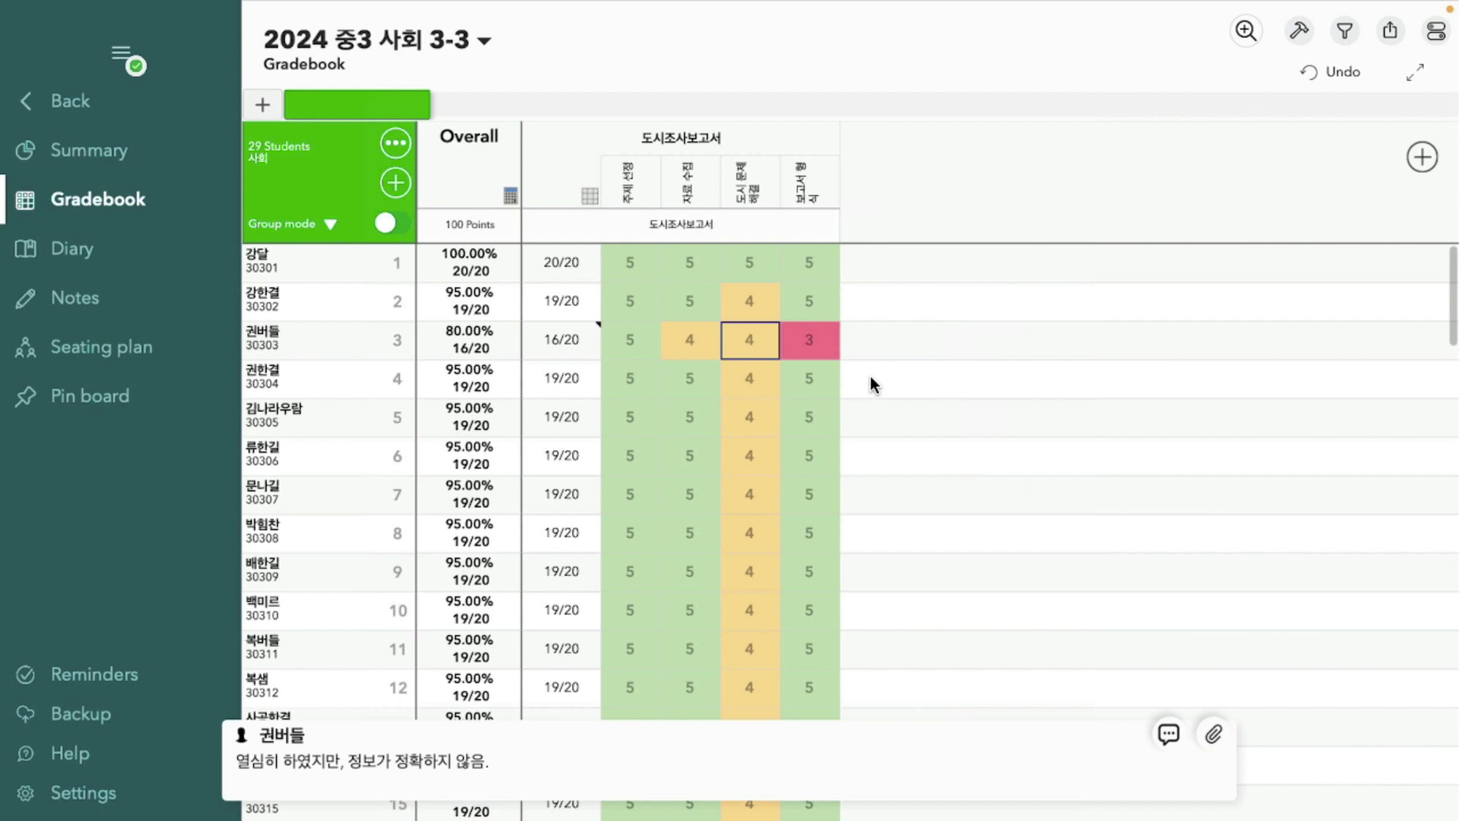
pyautogui.moveTo(1113, 7)
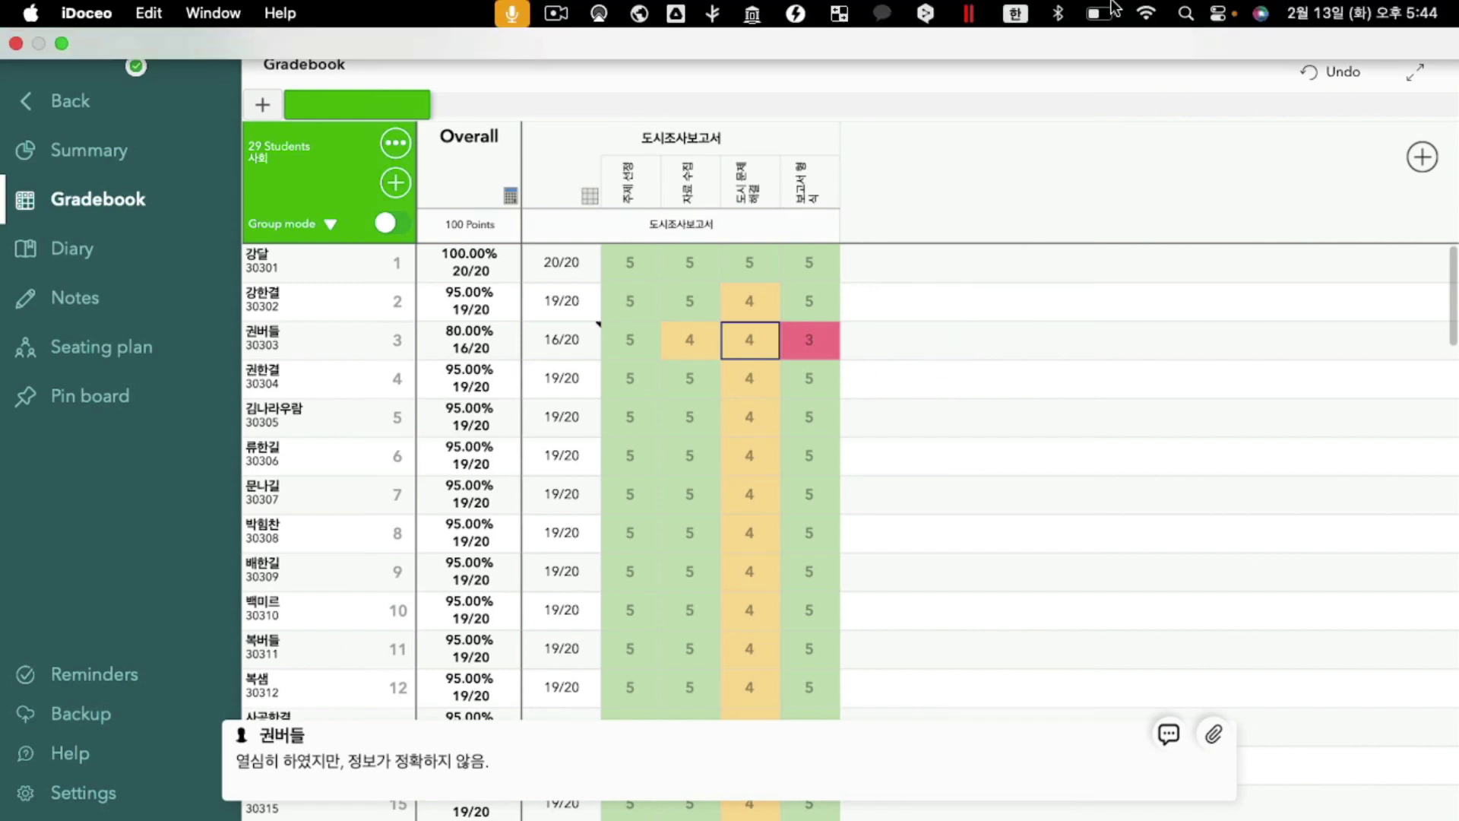